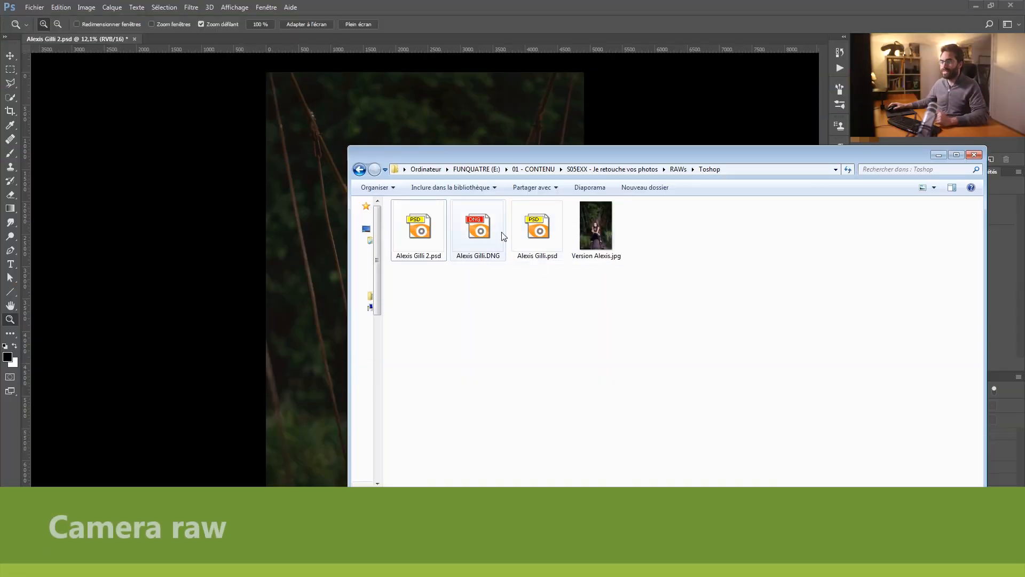
Step: Open the portrait's DNG file from the Toshop folder in Camera Raw and reset its tone adjustments to default
left_click(497, 226)
left_click_drag(464, 234, 296, 37)
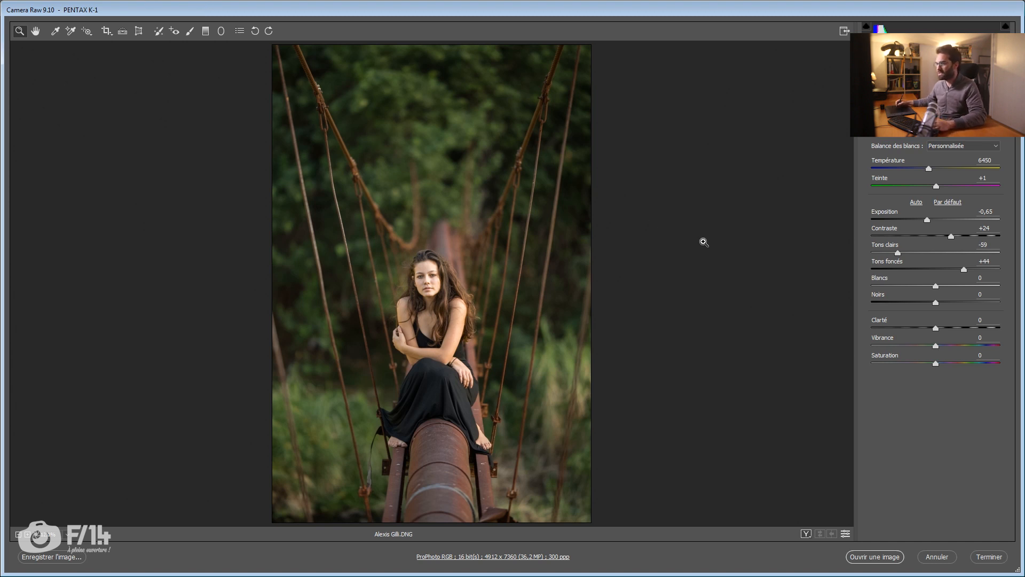
left_click_drag(398, 327, 422, 326)
left_click(949, 203)
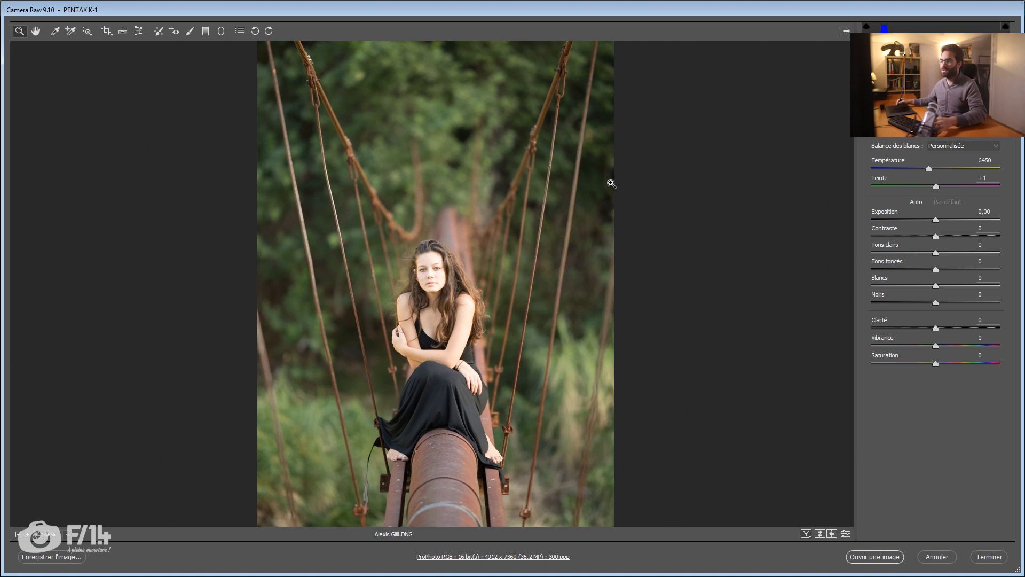
Step: Try the automatic tone correction and undo it
left_click_drag(576, 260, 557, 263)
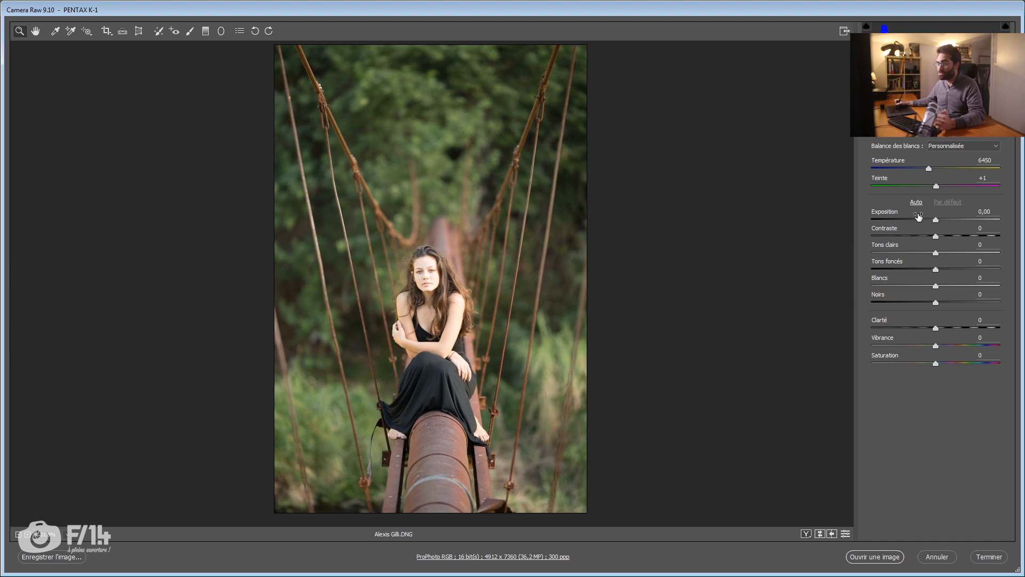
left_click(916, 203)
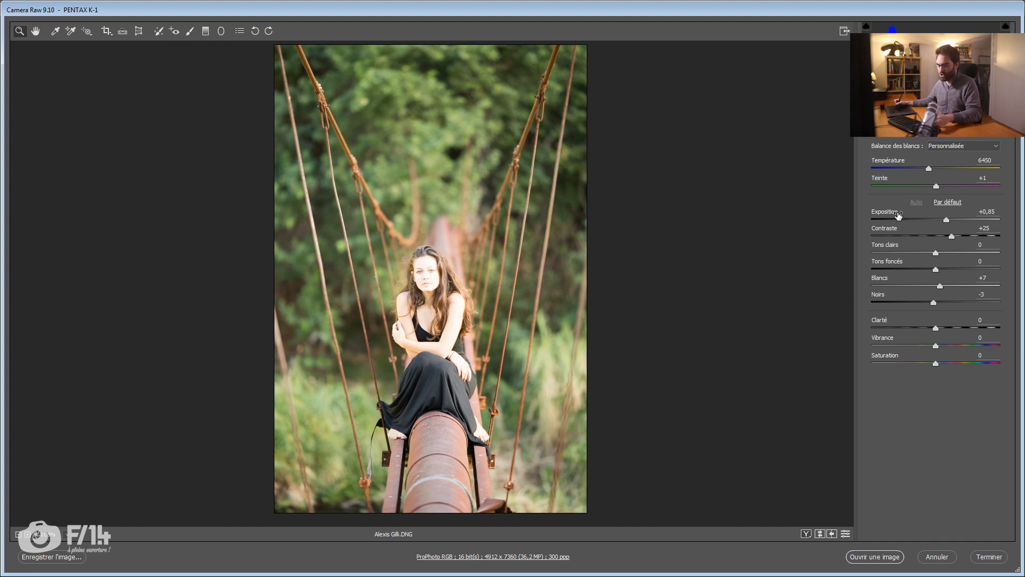
key("ctrl+z")
Step: Darken the photo by setting Exposition to -1,05, checking the effect on the woman's face
left_click_drag(939, 224, 929, 225)
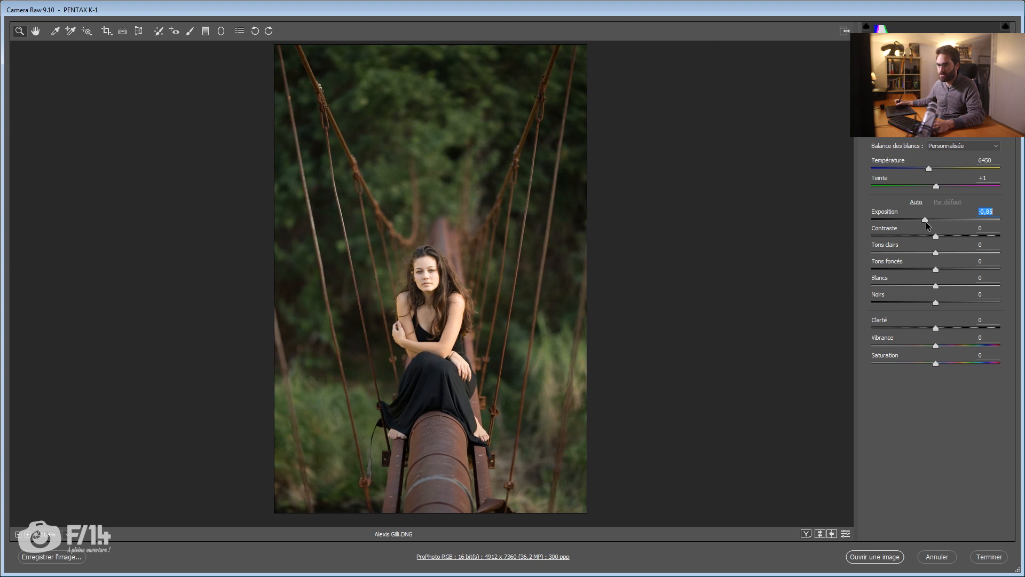
left_click(437, 278)
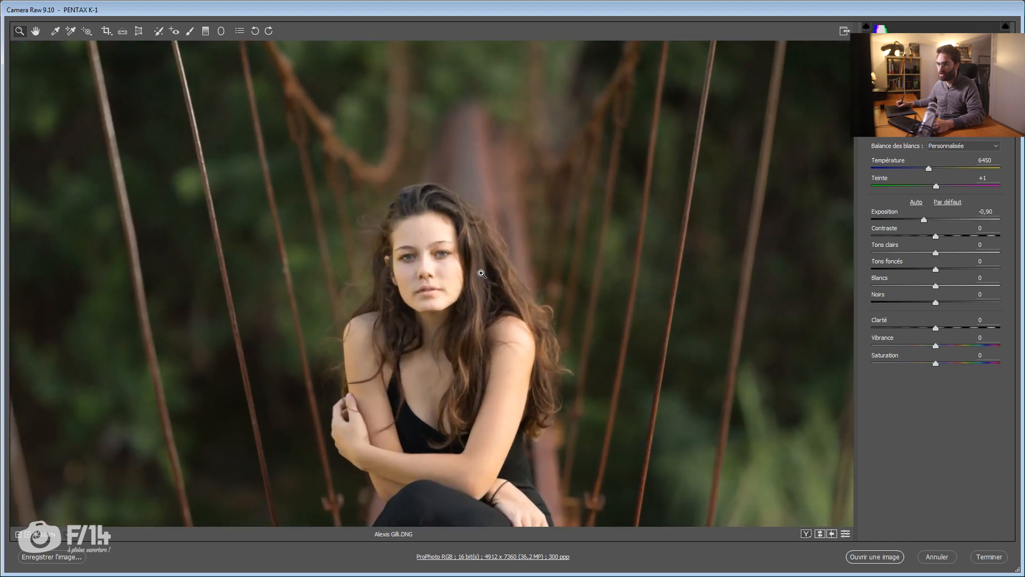
left_click_drag(936, 226, 934, 220)
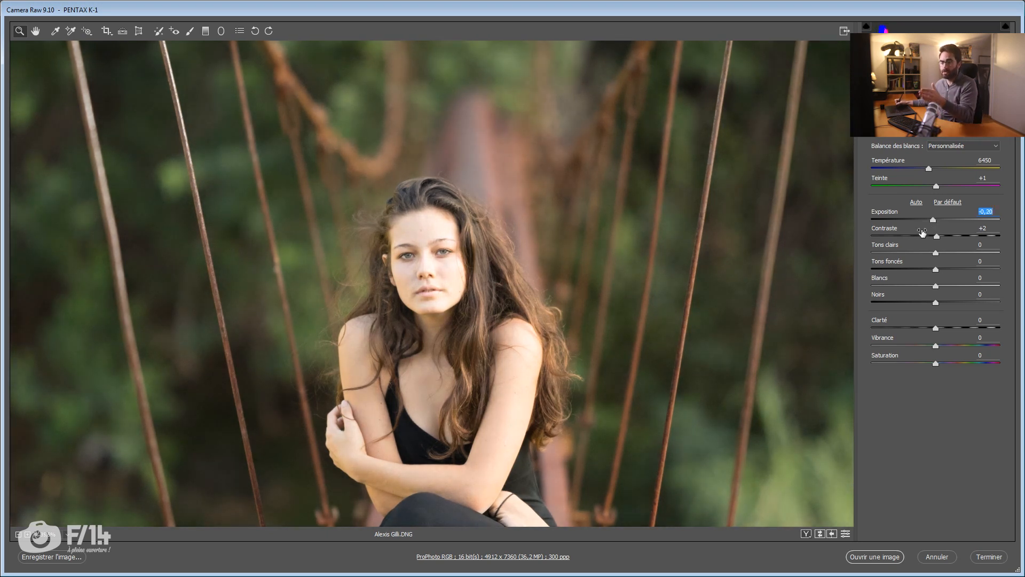
left_click(924, 220)
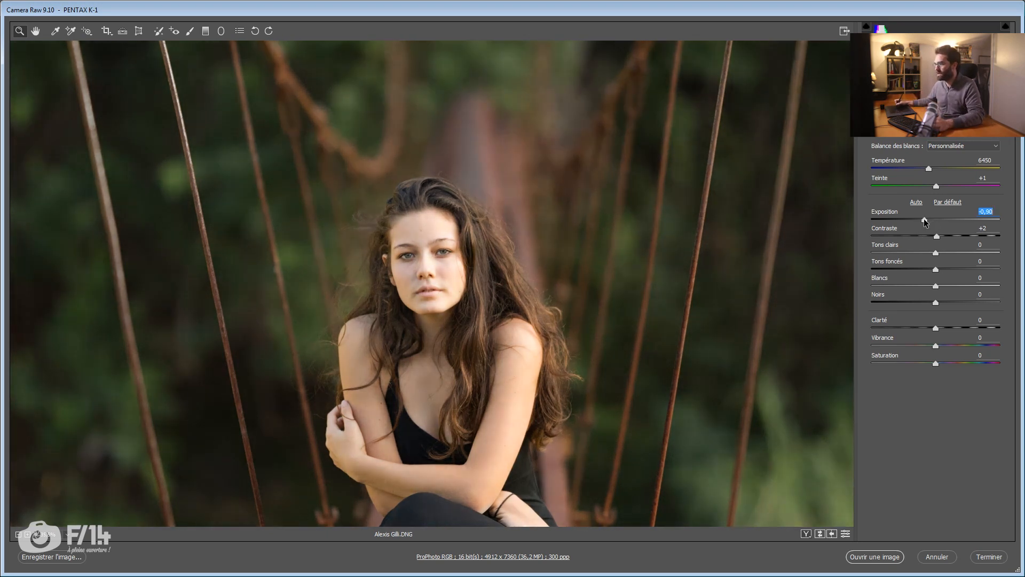
left_click_drag(923, 220, 922, 220)
Step: Return Contraste to 0, and set Tons clairs to -24 and Tons foncés to +13
mouse_move(563, 246)
left_mouse_down()
mouse_move(504, 251)
mouse_move(548, 245)
left_mouse_up()
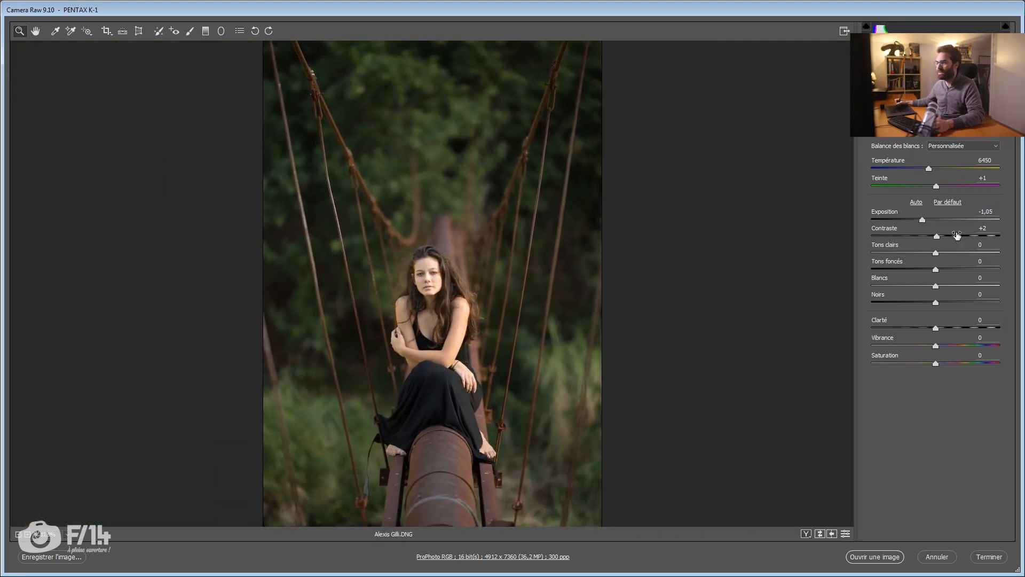
left_click(934, 236)
left_click_drag(925, 253, 942, 270)
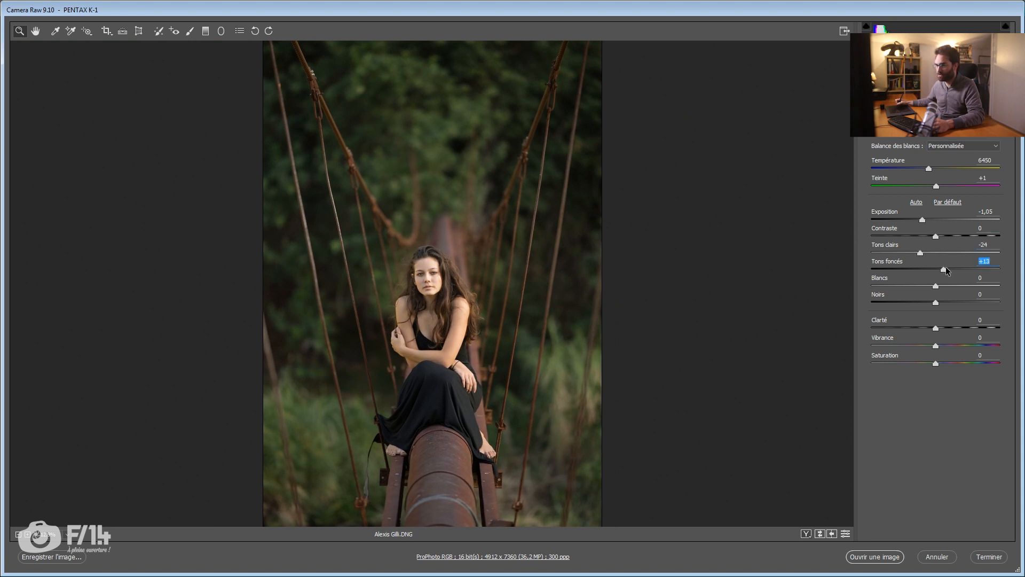
Step: Warm the white balance to a Température of 7850, and set Contraste to +10 and Tons clairs to -27
left_click(928, 169)
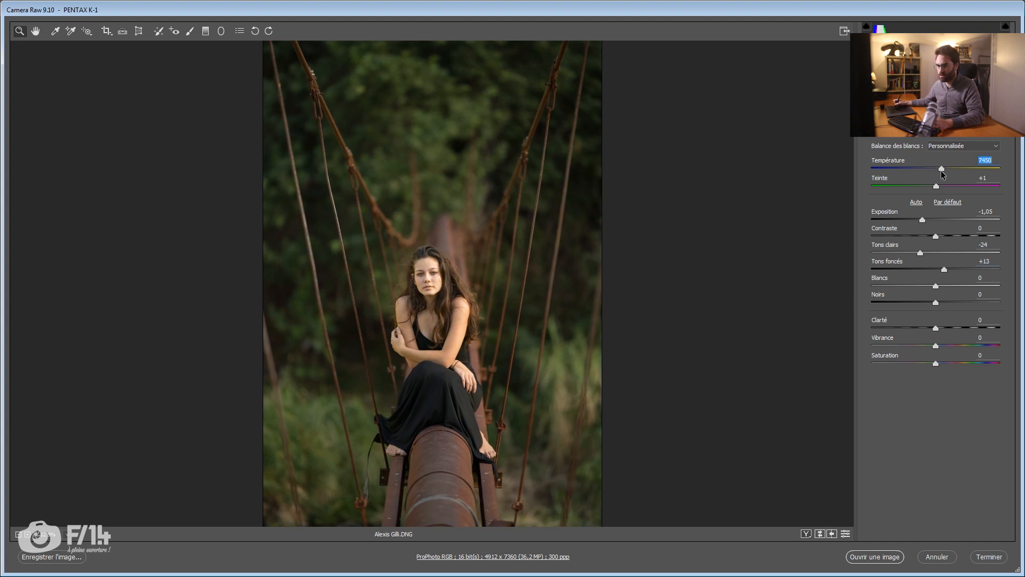
left_click_drag(943, 170, 944, 172)
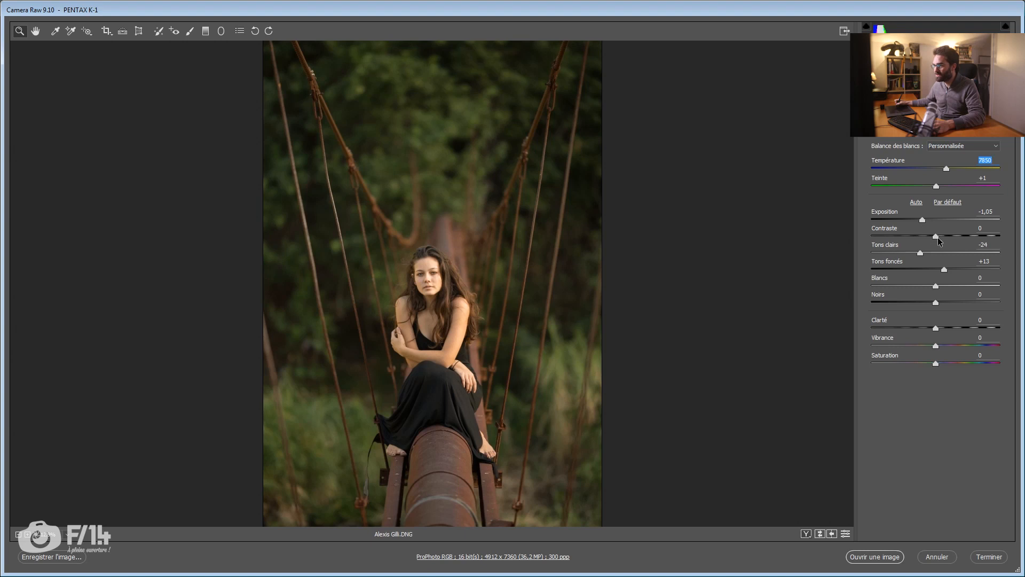
left_click_drag(938, 235, 921, 256)
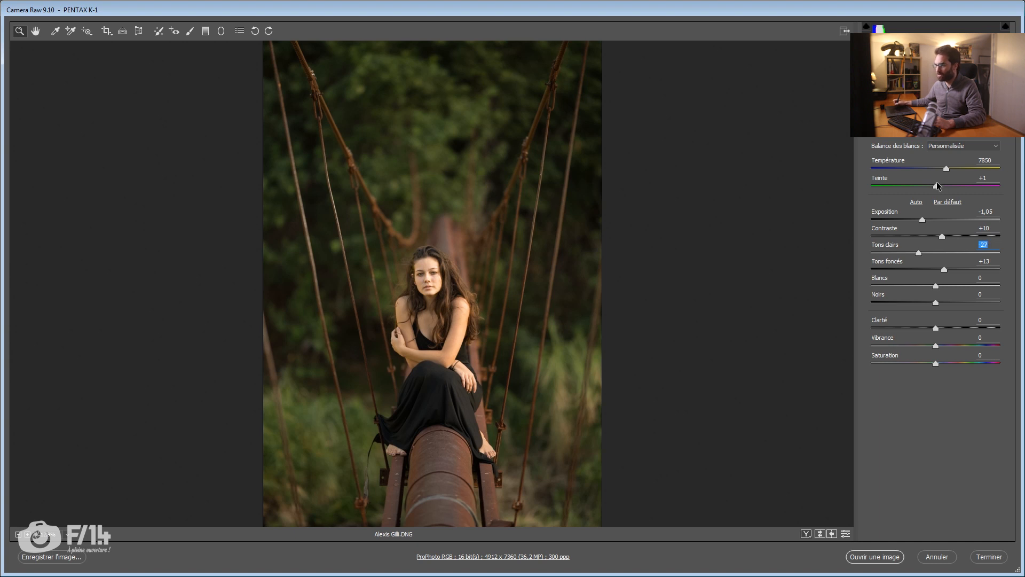
Step: Open the developed raw image for retouching and add an empty layer above the background
left_click_drag(534, 277, 520, 283)
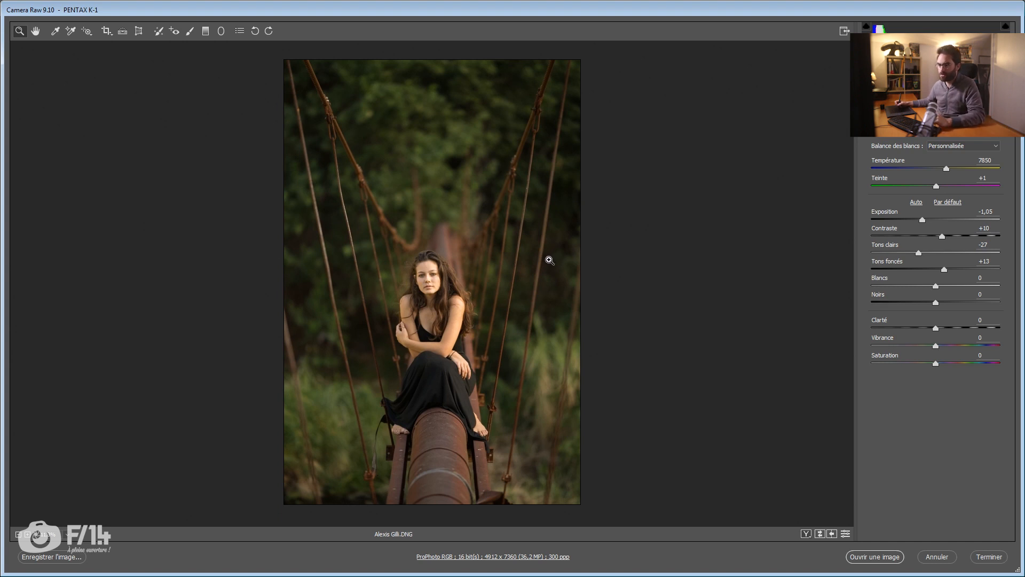
left_click(884, 561)
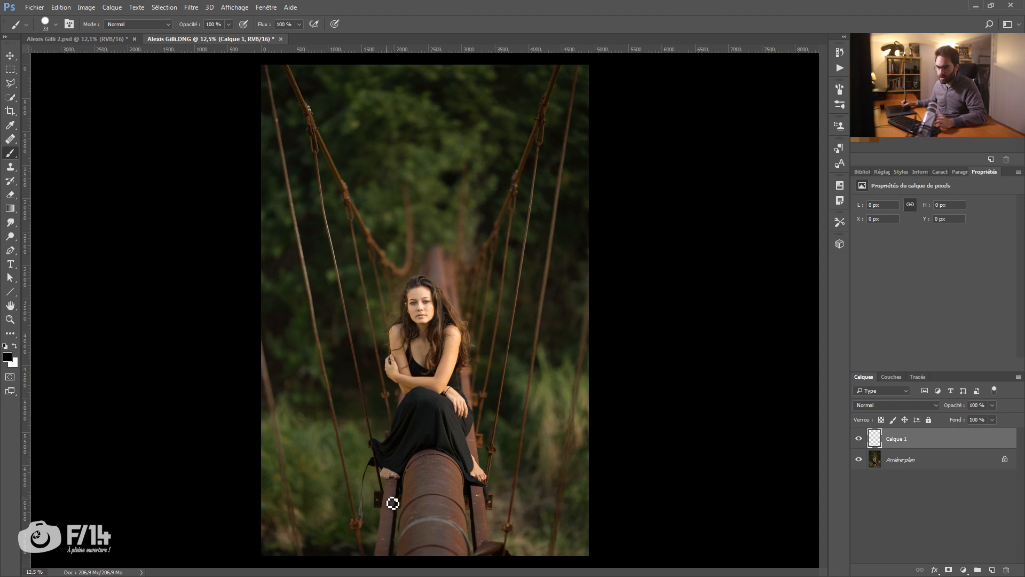
mouse_move(385, 510)
left_mouse_down()
mouse_move(418, 498)
mouse_move(409, 399)
mouse_move(385, 348)
left_mouse_up()
left_click_drag(407, 420, 391, 379)
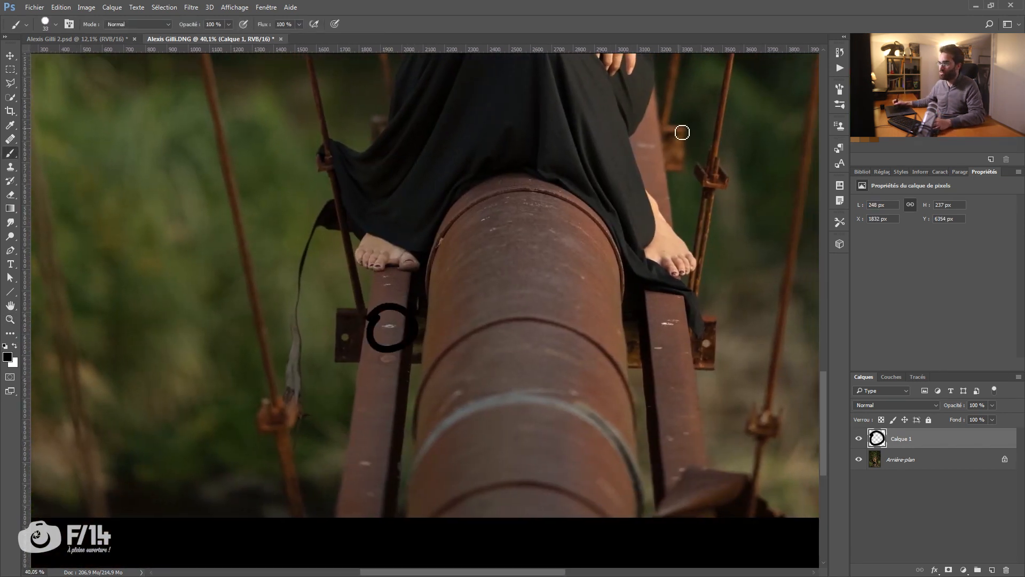
left_click_drag(481, 391, 481, 398)
key("ctrl+z")
Step: Circle the pale spots on both metal beams and outline the pale band across the pipe in pink on the empty layer
left_click_drag(389, 315, 383, 320)
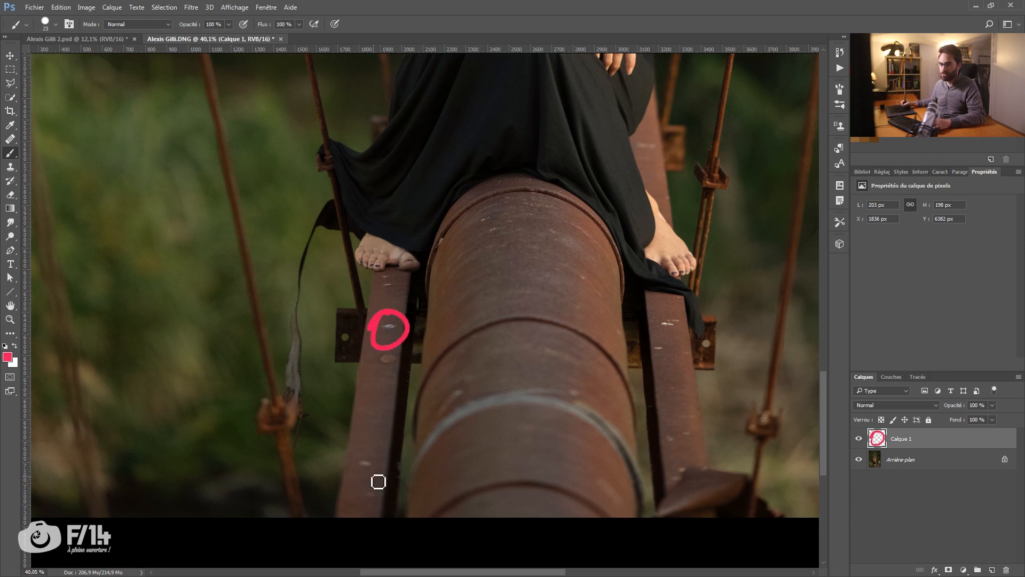
left_click_drag(352, 441, 342, 464)
mouse_move(398, 422)
left_mouse_down()
mouse_move(470, 494)
mouse_move(686, 510)
mouse_move(474, 396)
mouse_move(425, 419)
left_mouse_up()
left_click_drag(671, 332, 659, 327)
mouse_move(473, 284)
left_mouse_down()
mouse_move(507, 366)
mouse_move(541, 257)
left_mouse_up()
Step: Outline the hanging strap and the dress corner near the cable in pink
mouse_move(327, 322)
left_mouse_down()
mouse_move(353, 419)
mouse_move(403, 379)
mouse_move(383, 303)
mouse_move(410, 217)
mouse_move(397, 176)
mouse_move(322, 304)
left_mouse_up()
left_click_drag(362, 194, 321, 245)
left_click_drag(344, 139, 344, 139)
mouse_move(362, 285)
left_mouse_down()
mouse_move(405, 255)
mouse_move(412, 212)
mouse_move(406, 174)
mouse_move(342, 135)
left_mouse_up()
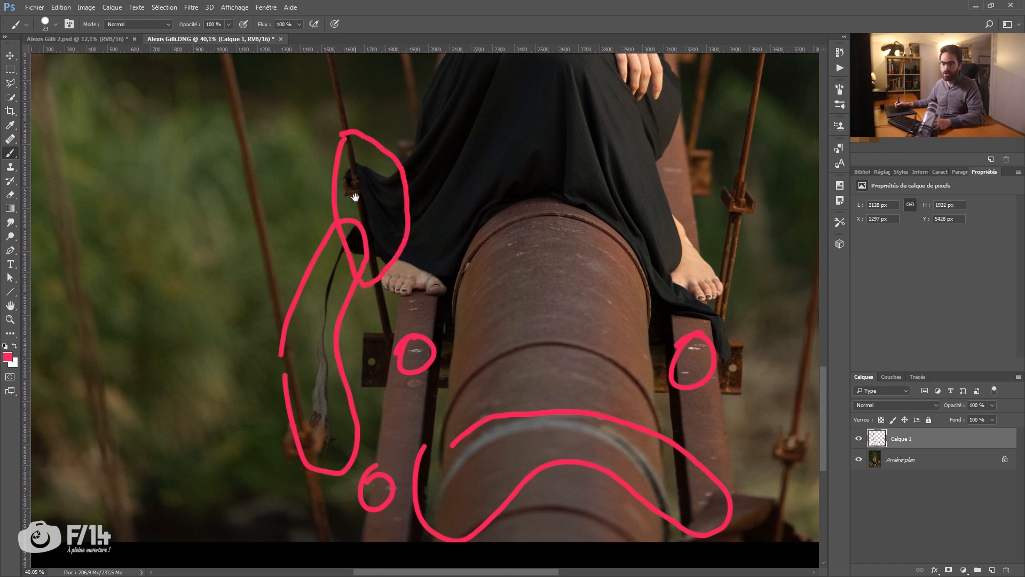
Step: Circle the bracelet on the woman's wrist in pink
left_click_drag(356, 198, 347, 313)
key("z")
left_click_drag(516, 180, 346, 256)
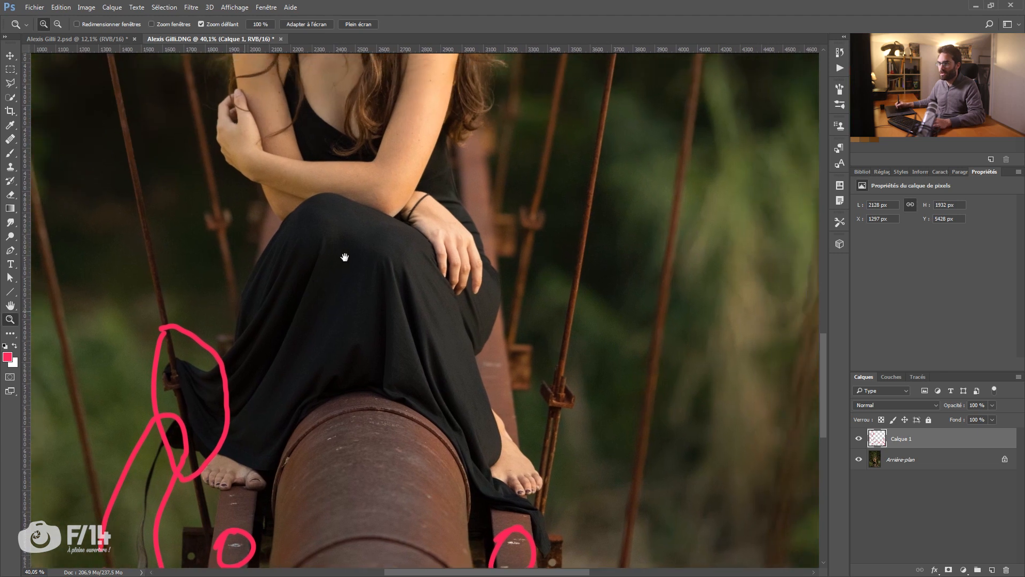
left_click(381, 221)
key("b")
mouse_move(411, 192)
left_mouse_down()
mouse_move(454, 184)
mouse_move(402, 214)
mouse_move(400, 227)
left_mouse_up()
left_click_drag(352, 219, 355, 249)
Step: Circle the bright spot on the cable on the image's right side in pink
key("z")
mouse_move(409, 214)
left_mouse_down()
mouse_move(347, 205)
mouse_move(361, 424)
left_mouse_up()
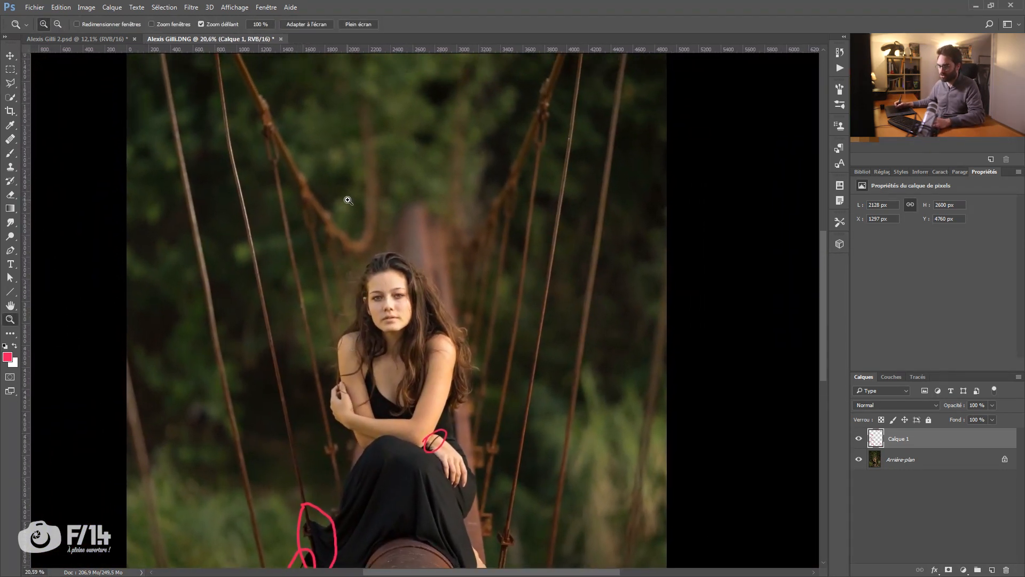
key("b")
left_click_drag(363, 194, 350, 259)
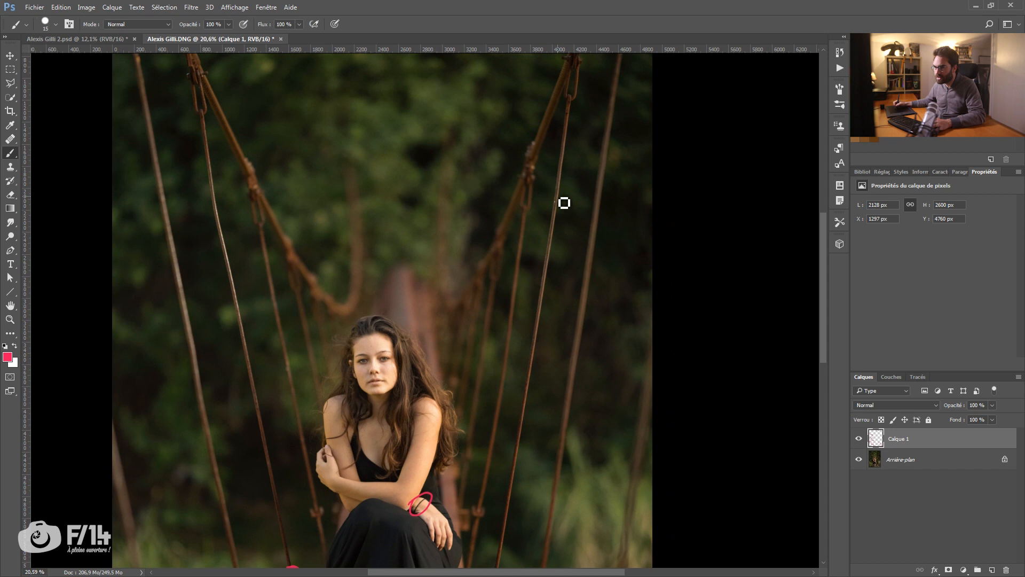
left_click_drag(561, 203, 563, 202)
Step: Outline the bright stretches of the two left cables in pink and circle the spot near the outer cable's top
left_click_drag(170, 138, 177, 160)
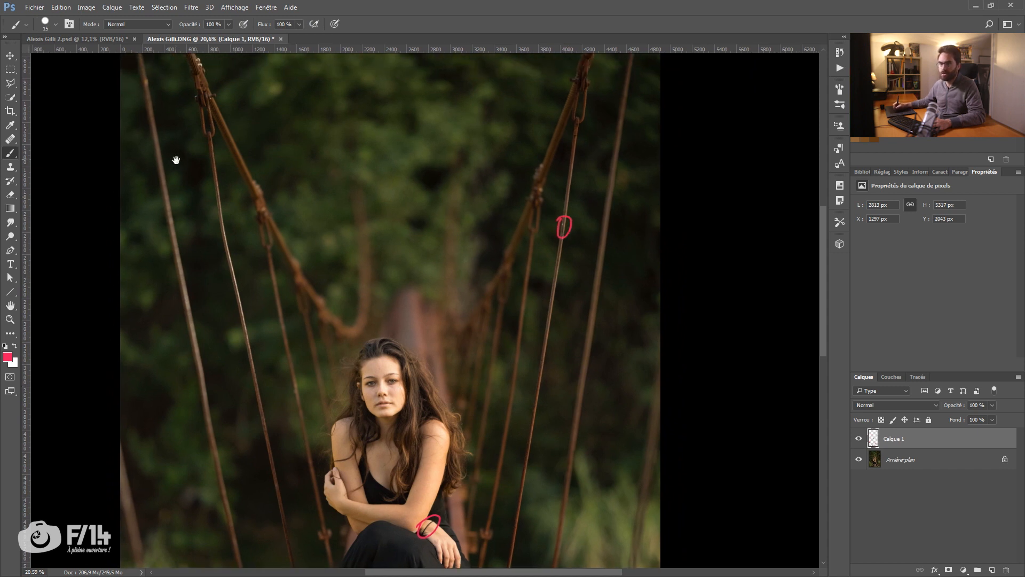
left_click_drag(220, 258, 221, 243)
mouse_move(206, 185)
left_mouse_down()
mouse_move(269, 365)
mouse_move(237, 212)
mouse_move(208, 199)
left_mouse_up()
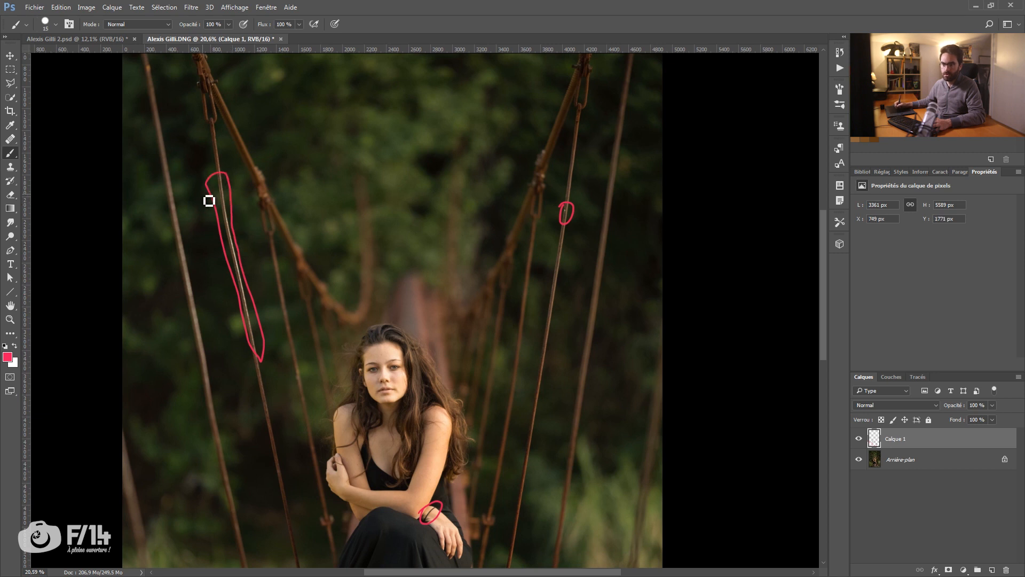
mouse_move(148, 117)
left_mouse_down()
mouse_move(217, 393)
mouse_move(221, 349)
mouse_move(201, 240)
mouse_move(166, 132)
mouse_move(148, 140)
mouse_move(170, 189)
mouse_move(172, 122)
left_mouse_up()
left_click_drag(204, 276, 166, 113)
left_click_drag(195, 232, 192, 155)
mouse_move(333, 145)
left_mouse_down()
mouse_move(362, 142)
mouse_move(399, 169)
mouse_move(345, 168)
mouse_move(326, 152)
left_mouse_up()
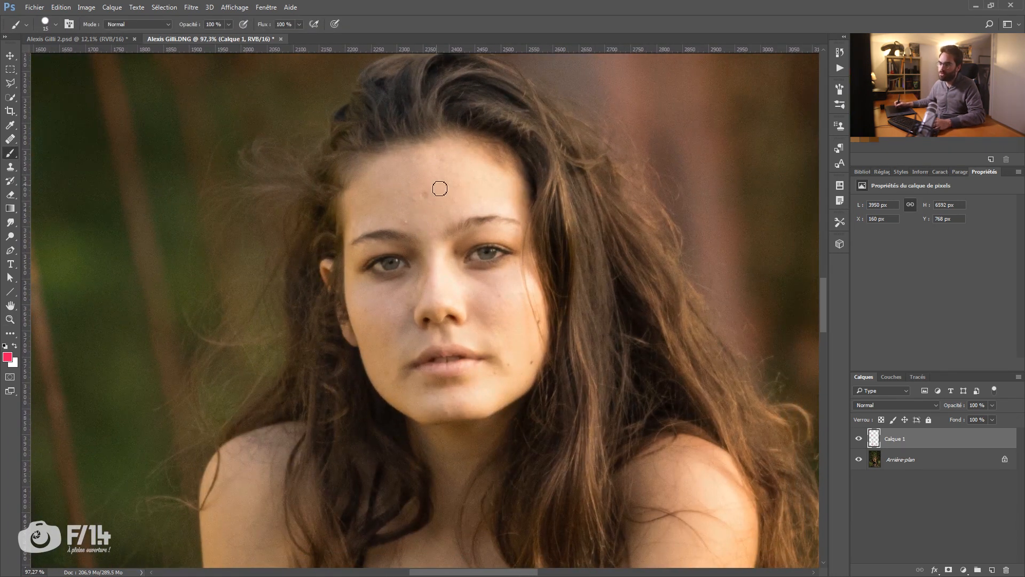
Step: Mark the bright skin on the woman's upper arm and forearm with thick pink brush strokes
left_click_drag(447, 271, 379, 181)
key("z")
left_click_drag(451, 215, 405, 236)
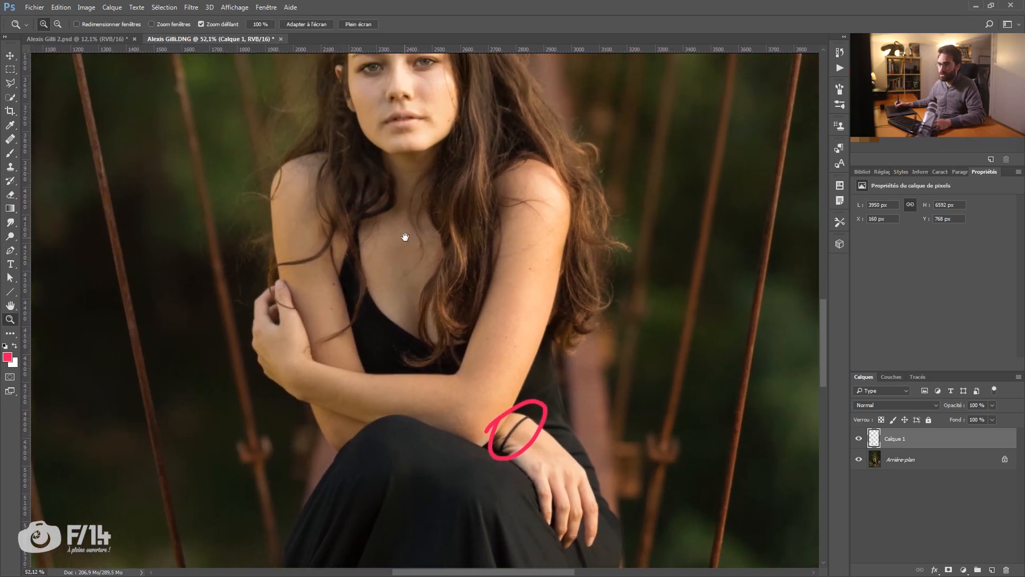
key("b")
mouse_move(536, 201)
left_mouse_down()
mouse_move(500, 422)
mouse_move(556, 210)
mouse_move(499, 389)
left_mouse_up()
key("ctrl+z")
right_click(540, 219, "alt")
left_click_drag(432, 384, 337, 376)
left_click_drag(343, 243, 353, 303)
left_click_drag(430, 72, 431, 159)
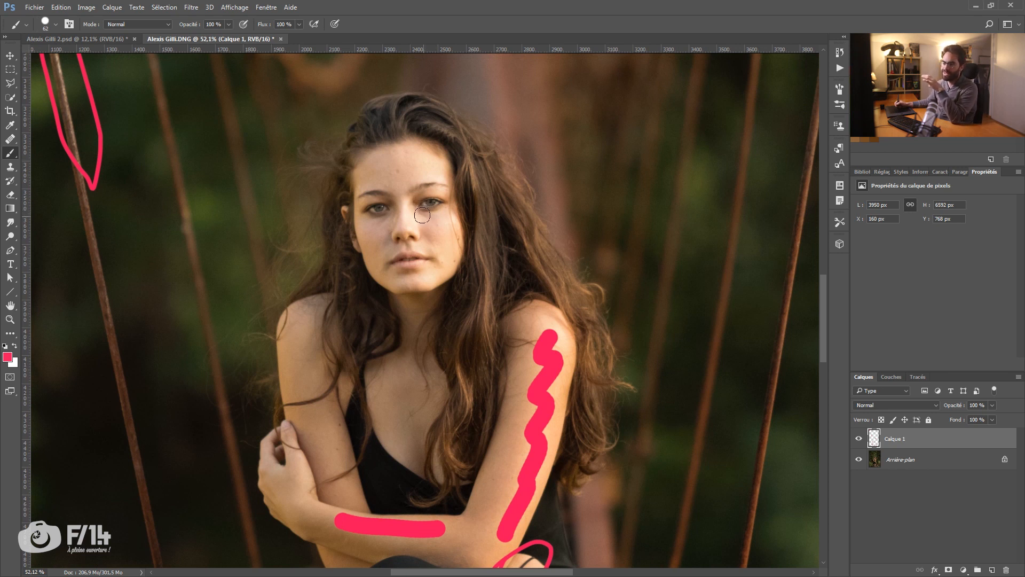
left_click_drag(544, 84, 473, 163)
mouse_move(478, 124)
left_mouse_down()
mouse_move(460, 188)
mouse_move(519, 175)
left_mouse_up()
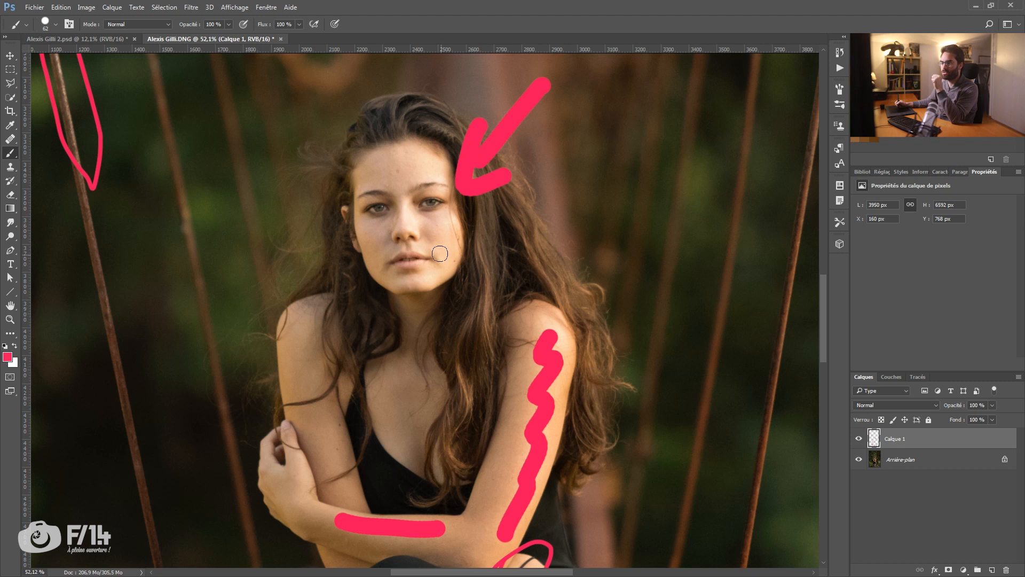
key("ctrl+z")
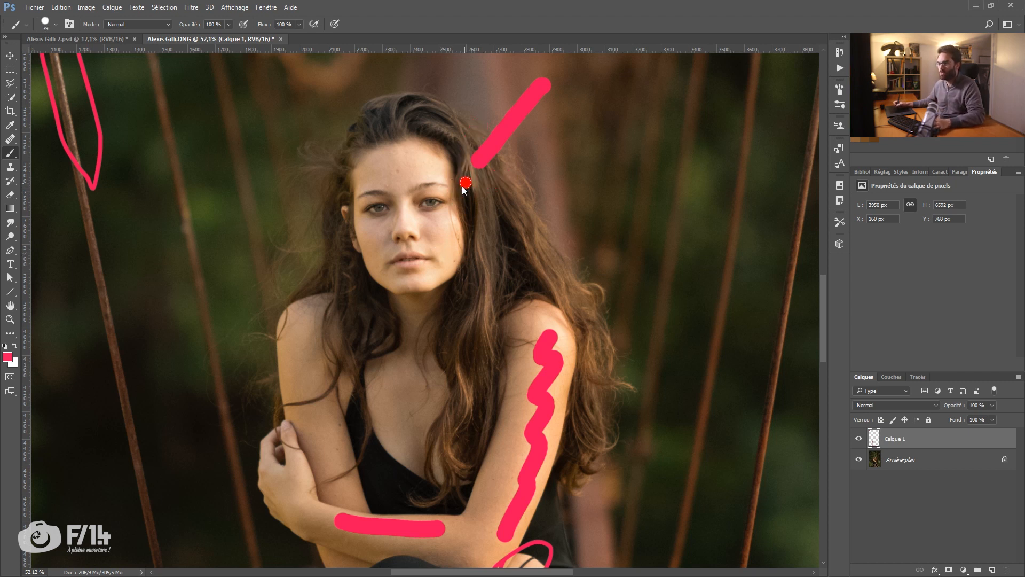
key("ctrl+z")
Step: Draw a thin pink arrow towards the lit side of the face and dab the highlights on forehead, nose and cheek
mouse_move(542, 87)
left_mouse_down()
mouse_move(488, 149)
mouse_move(494, 180)
left_mouse_up()
left_click_drag(448, 223, 442, 224)
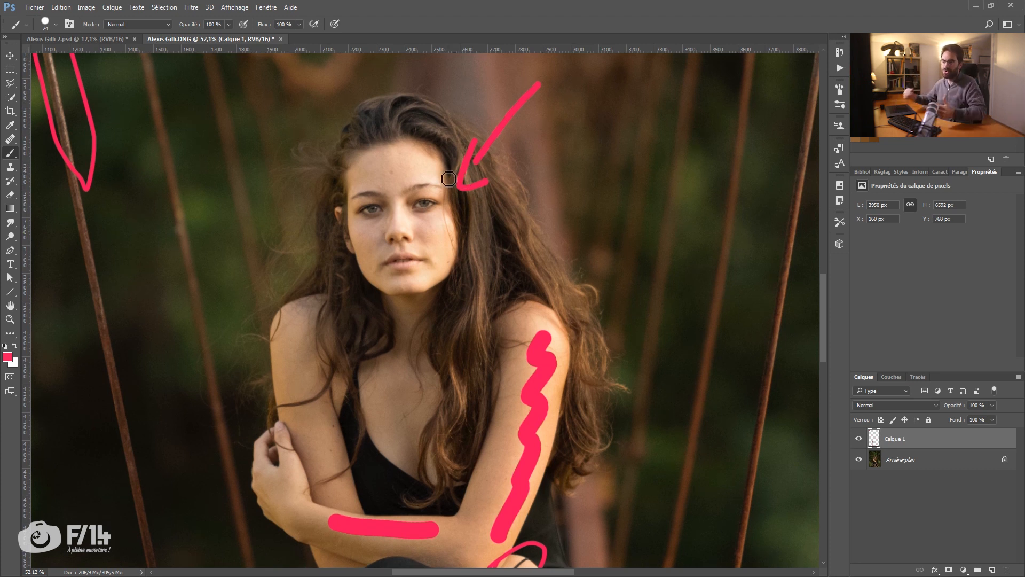
left_click_drag(425, 165, 424, 168)
left_click(397, 216)
mouse_move(407, 220)
left_mouse_down()
mouse_move(400, 230)
mouse_move(441, 237)
mouse_move(429, 267)
left_mouse_up()
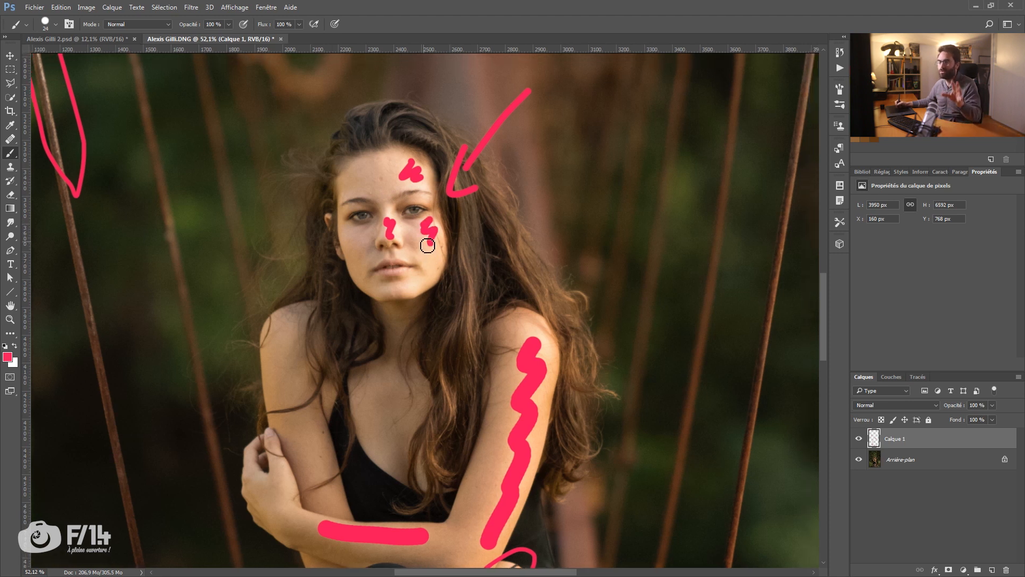
Step: Paint thick pink strokes down the right side of the pipe to mark its lighting
left_click_drag(388, 221, 382, 283)
left_click_drag(407, 221, 372, 226)
left_click_drag(416, 267, 420, 272)
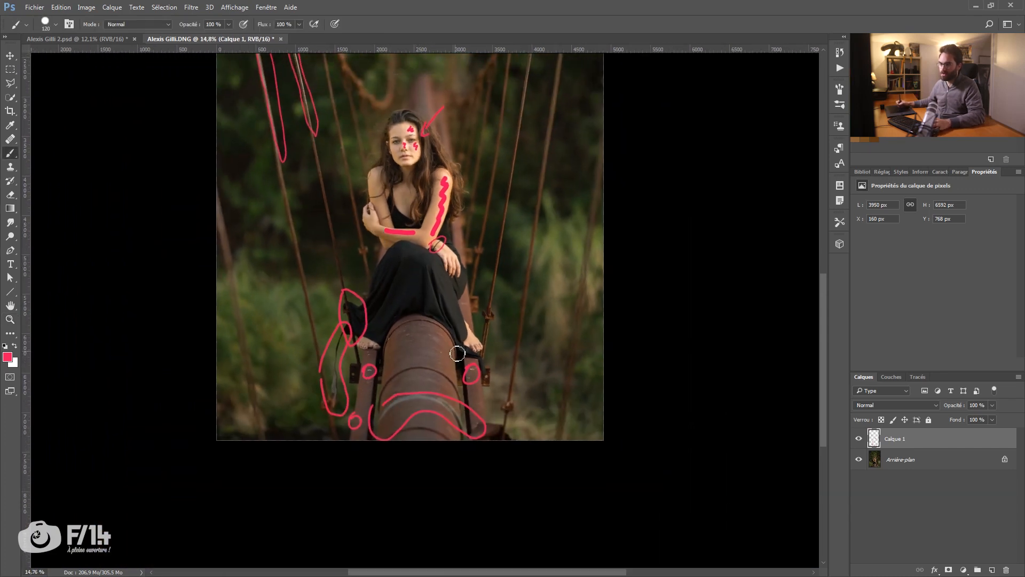
left_click_drag(442, 337, 440, 394)
mouse_move(443, 409)
left_mouse_down()
mouse_move(459, 470)
mouse_move(442, 344)
mouse_move(439, 385)
left_mouse_up()
left_click_drag(433, 316, 426, 357)
left_click_drag(422, 320, 417, 353)
left_click_drag(444, 312, 420, 314)
Step: Mark the background around the woman with a large pink brush at 20 % opacity
mouse_move(428, 219)
left_mouse_down()
mouse_move(438, 216)
mouse_move(425, 204)
left_mouse_up()
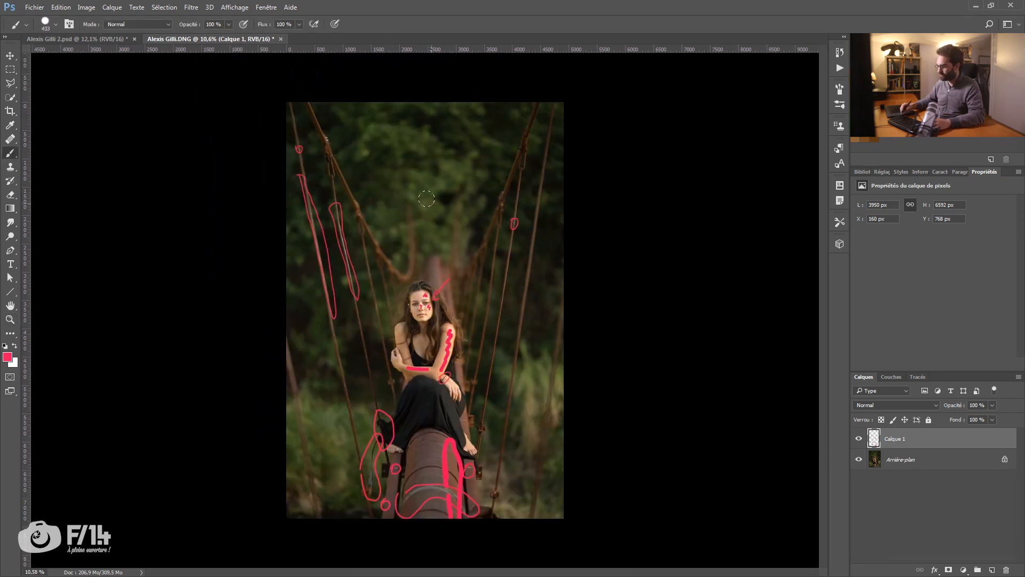
mouse_move(409, 150)
left_mouse_down()
mouse_move(414, 96)
mouse_move(450, 128)
mouse_move(390, 243)
mouse_move(471, 185)
mouse_move(578, 229)
mouse_move(527, 381)
mouse_move(524, 519)
left_mouse_up()
mouse_move(342, 140)
left_mouse_down()
mouse_move(299, 252)
mouse_move(363, 303)
mouse_move(310, 462)
mouse_move(362, 477)
mouse_move(300, 418)
mouse_move(353, 161)
mouse_move(306, 112)
mouse_move(336, 206)
left_mouse_up()
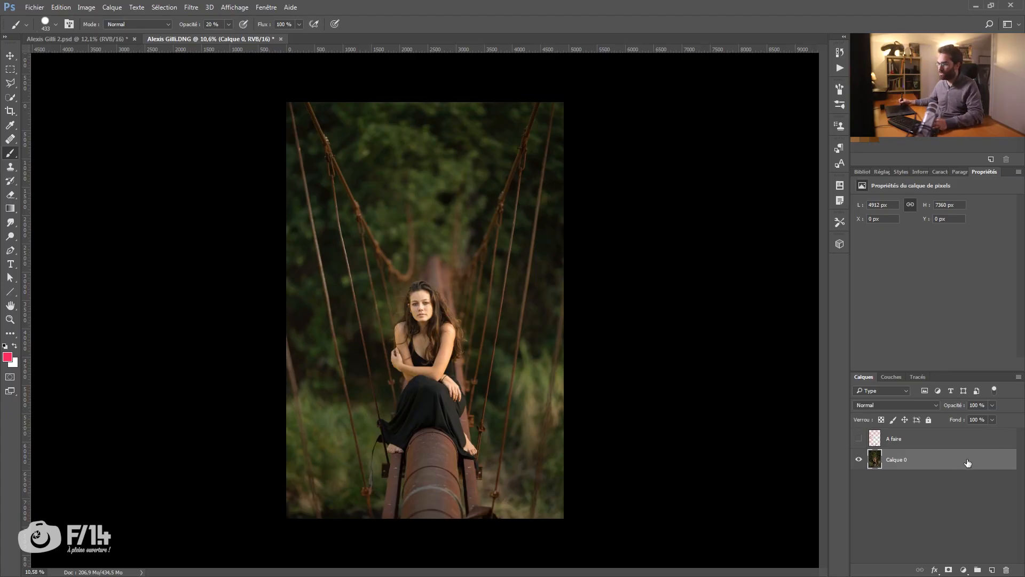
Step: Duplicate the photo layer Calque 0 and move the A faire layer to the bottom of the layer stack
left_click_drag(968, 463, 992, 569)
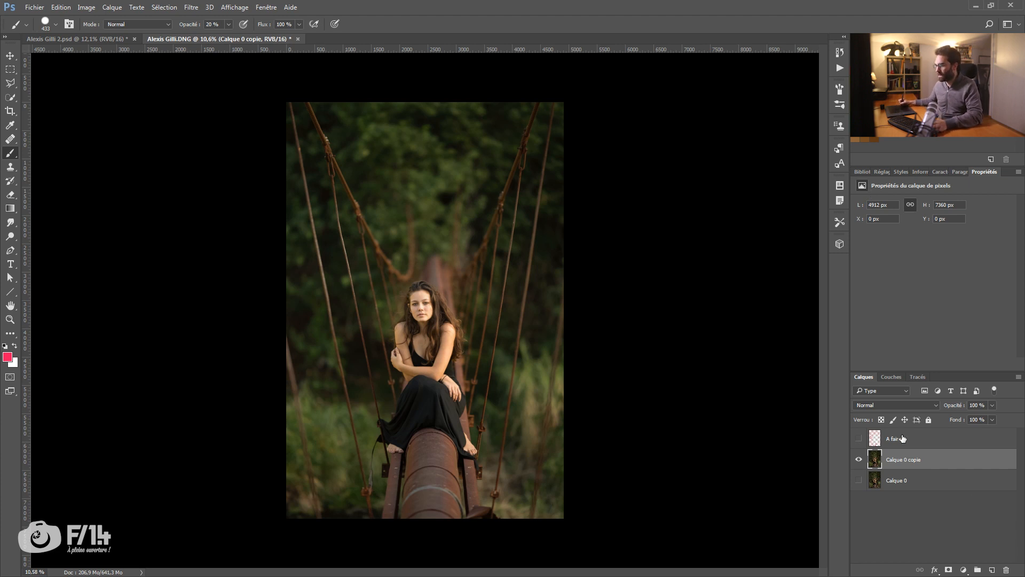
left_click_drag(902, 438, 881, 488)
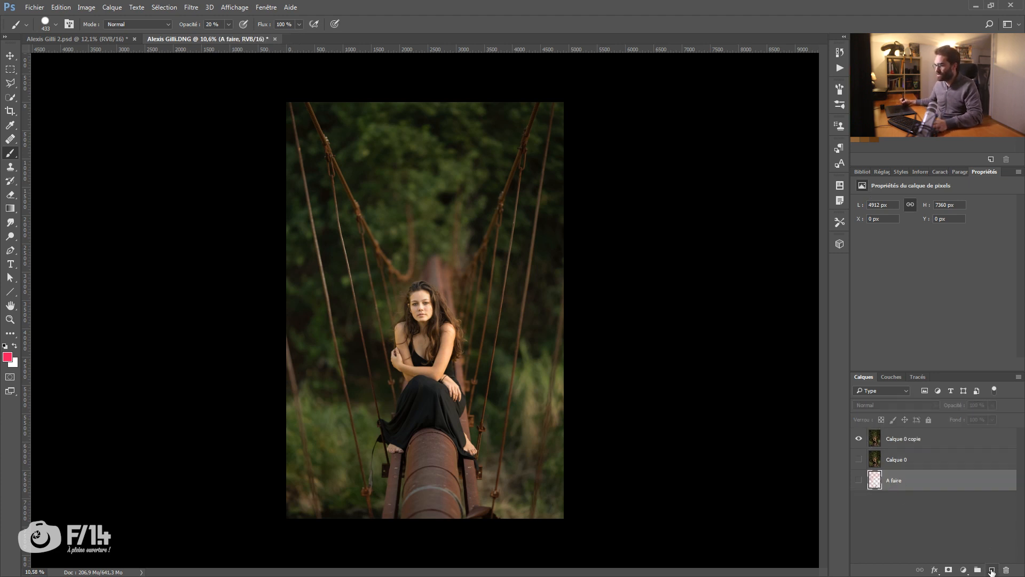
Step: Add an empty layer at the top of the layer stack and name it Nettoyage
left_click(991, 570)
left_click_drag(928, 488, 931, 442)
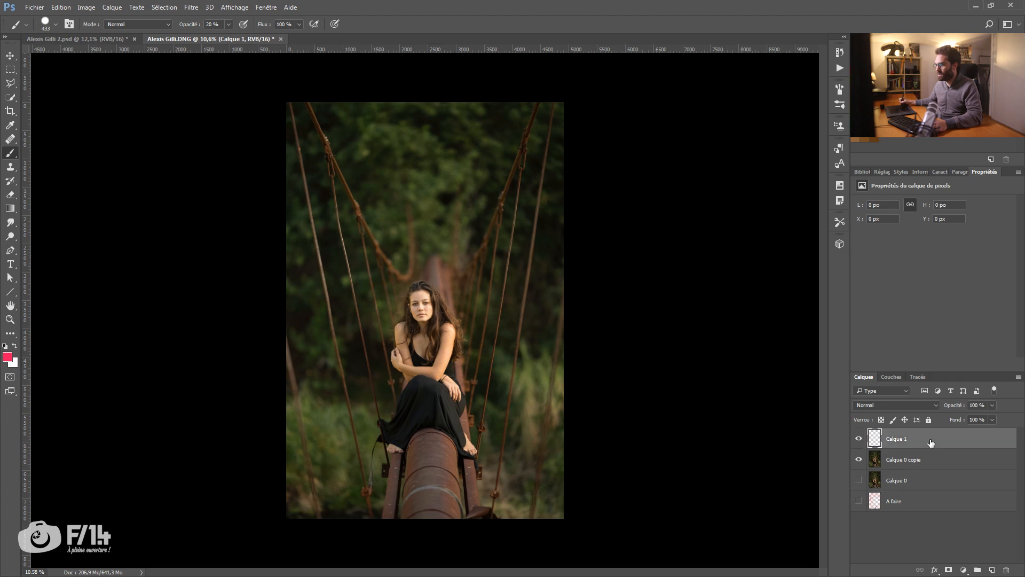
double_click(899, 440)
type("Maquillage")
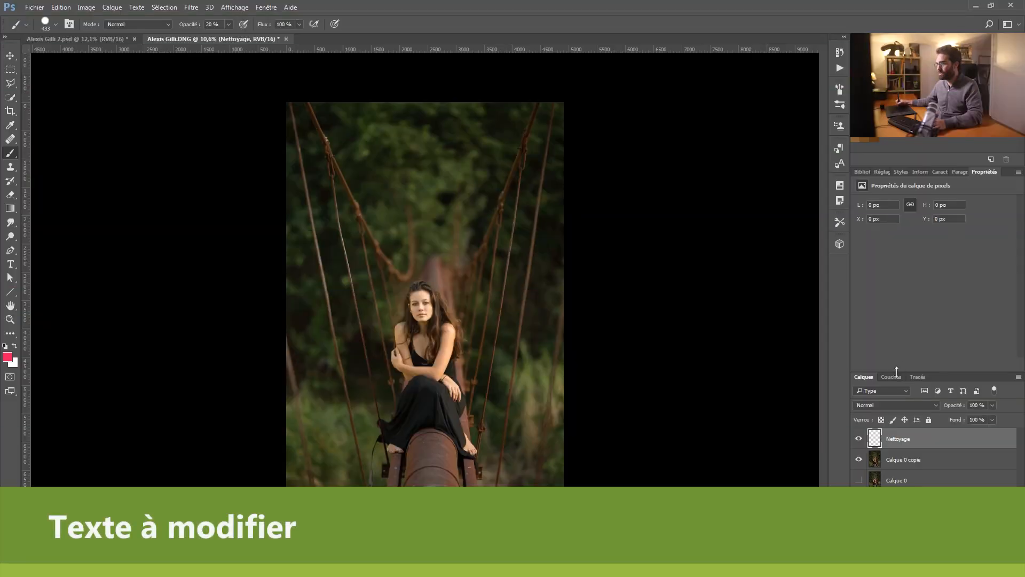
Step: Enlarge the area that shows the layer list by shrinking the areas above it
left_click_drag(901, 364, 903, 319)
left_click_drag(881, 166, 880, 140)
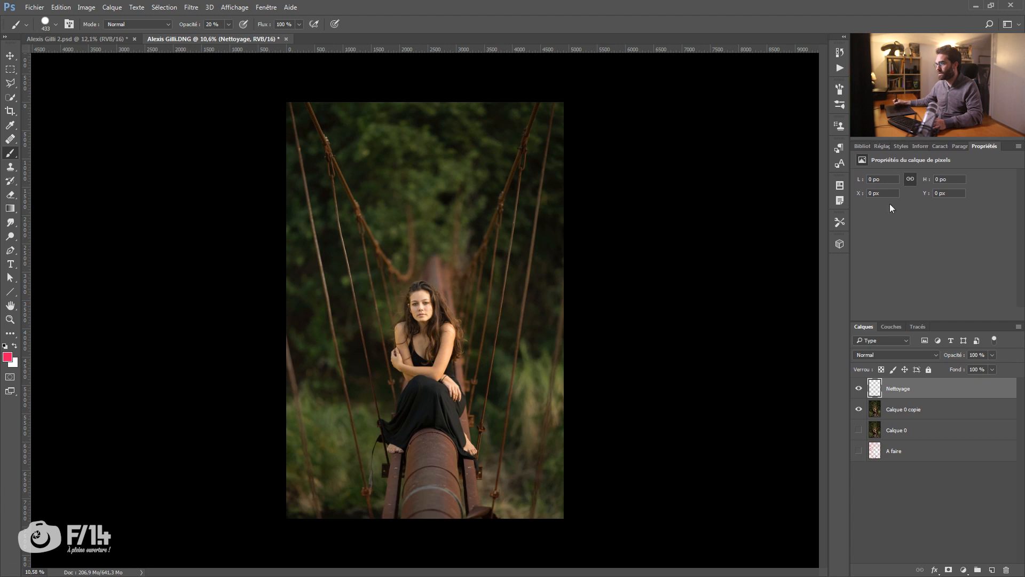
left_click_drag(898, 320, 898, 313)
Step: Switch to a full-screen view of the pipe and feet and reduce the healing brush size to 10 px
key("z")
key("f")
left_click_drag(342, 480, 340, 336)
left_click_drag(394, 274, 459, 283)
mouse_move(451, 297)
left_mouse_down()
mouse_move(403, 247)
mouse_move(394, 218)
left_mouse_up()
key("j")
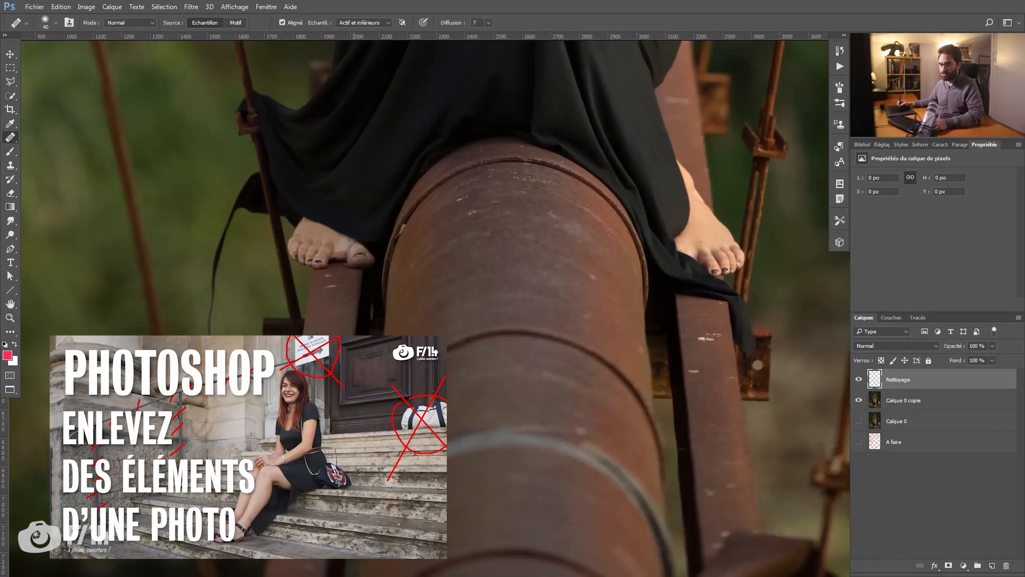
left_click_drag(339, 344, 424, 264)
key("[")
key("[")
key("[")
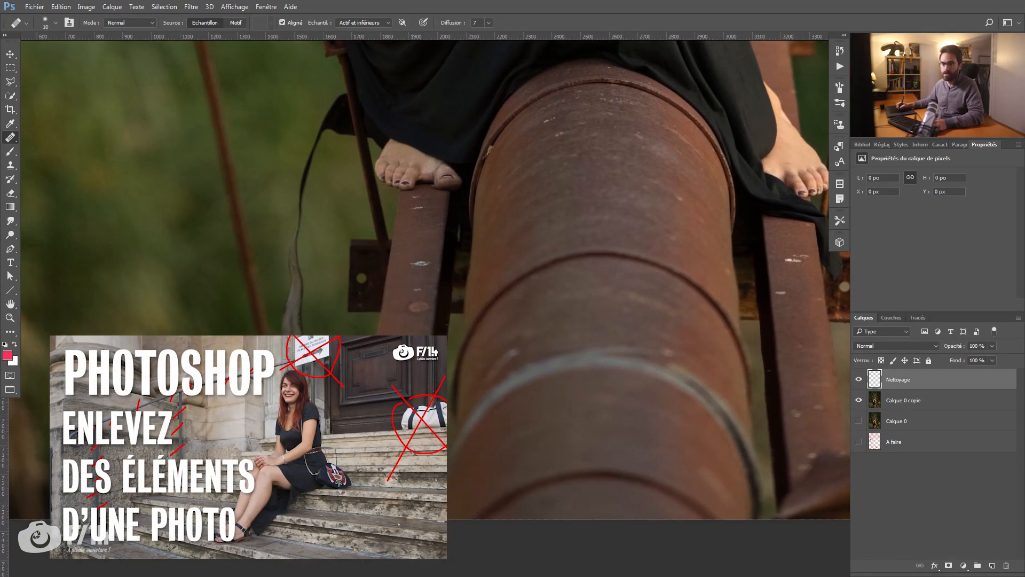
Step: Remove the white specks along the left beam down to the image edge with the Healing Brush
right_click(9, 137)
left_click(48, 147)
left_click_drag(430, 272, 416, 261)
left_click(419, 292)
left_click(404, 349, "alt")
left_click_drag(413, 305, 426, 304)
left_click(415, 355)
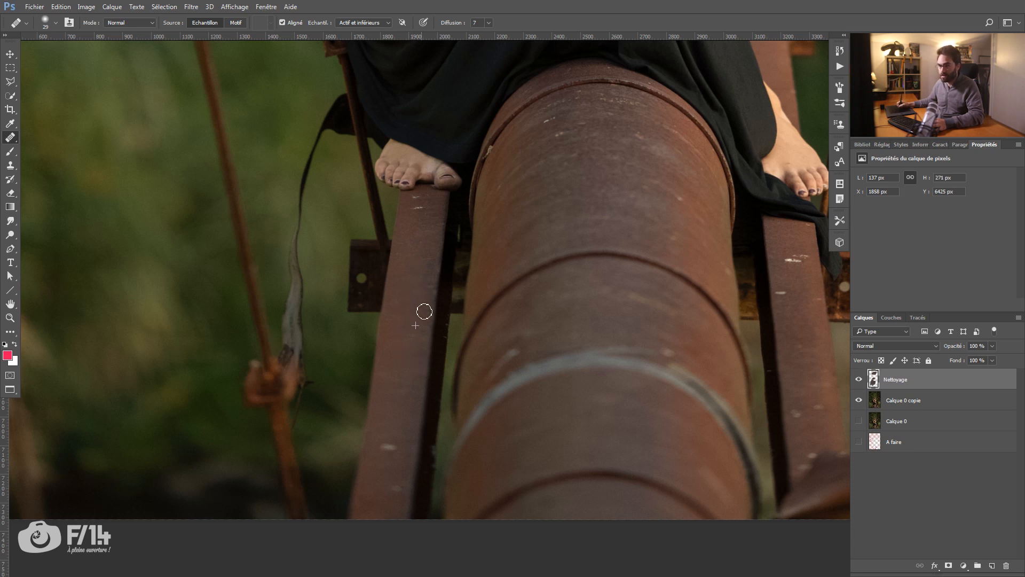
left_click_drag(389, 435, 395, 452)
mouse_move(391, 416)
left_mouse_down()
mouse_move(388, 388)
mouse_move(386, 416)
mouse_move(396, 416)
left_mouse_up()
left_click(385, 365, "alt")
left_click_drag(389, 435, 375, 344)
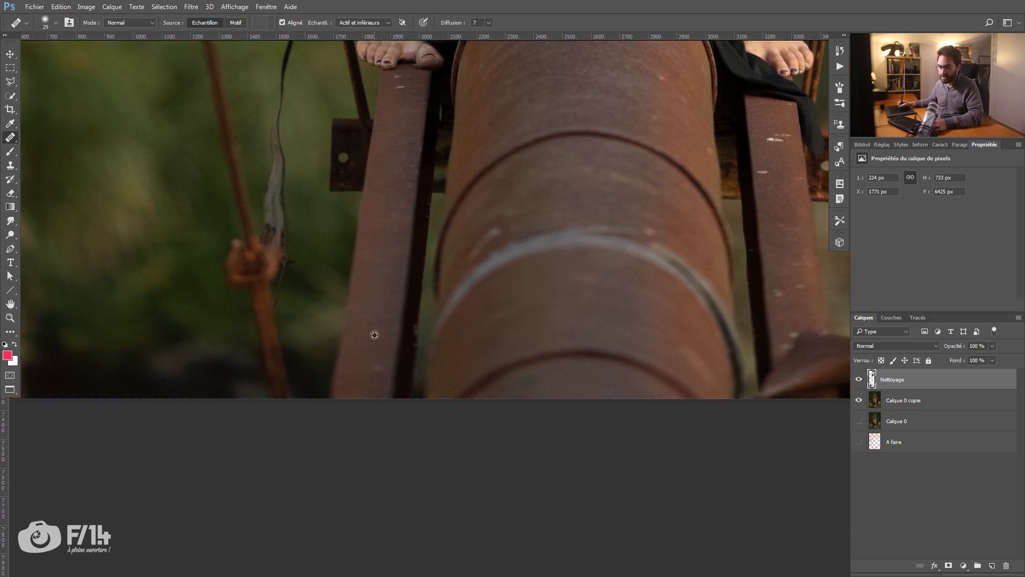
Step: Heal the light scratches at the top of the left beam, just below the toes
scroll(378, 370, "up", 5)
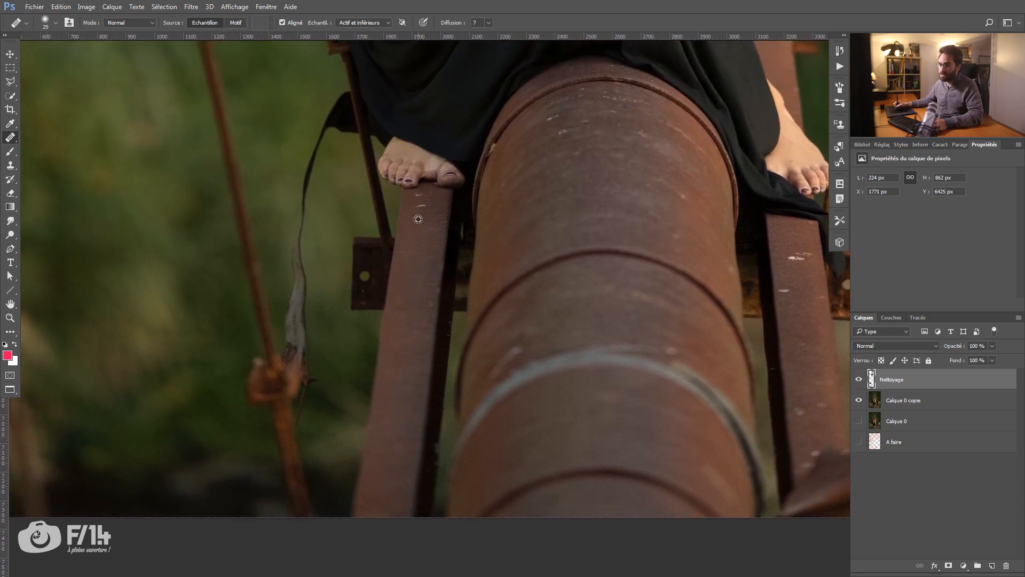
key("z")
left_click(427, 201)
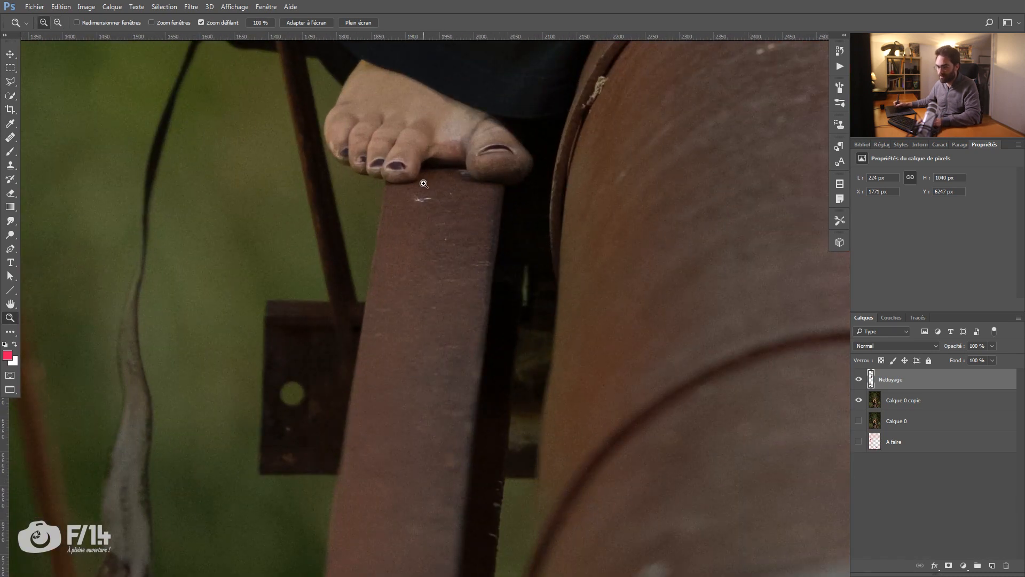
key("j")
left_click_drag(412, 205, 424, 200)
left_click_drag(447, 198, 368, 165)
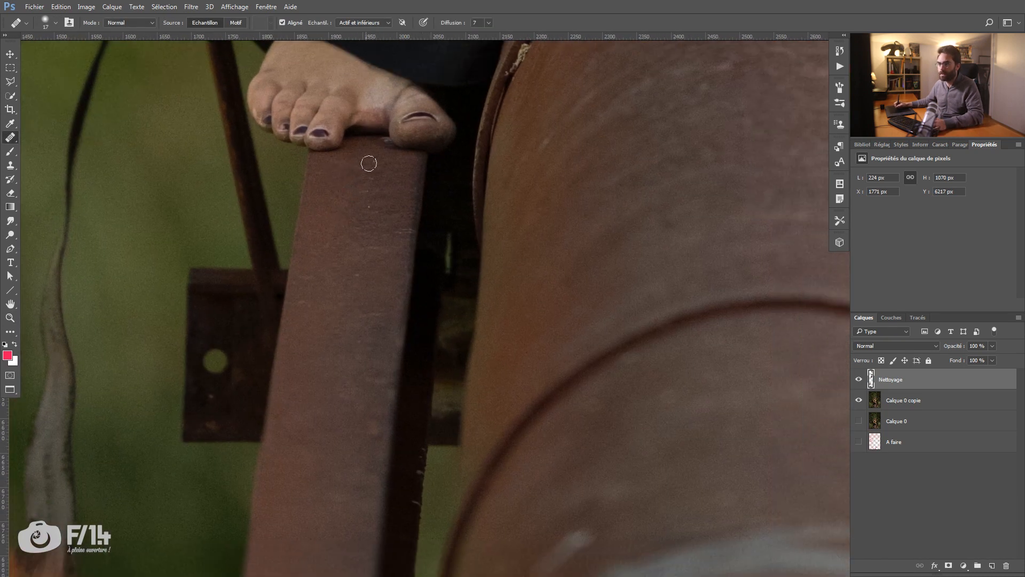
Step: Heal the remaining light flecks on the left beam and the white marks on the upper right beam
left_click_drag(559, 510, 405, 206)
scroll(405, 206, "down", 2)
left_click_drag(270, 311, 336, 238)
key("z")
left_click_drag(145, 197, 109, 200)
key("j")
left_click(611, 84)
left_click(616, 85)
left_click(615, 174, "alt")
left_click(634, 228)
mouse_move(635, 228)
left_mouse_down()
mouse_move(633, 261)
mouse_move(619, 276)
mouse_move(595, 253)
left_mouse_up()
Step: Heal the remaining white specks along the middle and lower parts of the right beam
key("z")
key("j")
left_click(523, 233, "alt")
mouse_move(532, 300)
left_mouse_down()
mouse_move(509, 345)
mouse_move(494, 342)
mouse_move(558, 315)
left_mouse_up()
left_click(473, 288, "alt")
left_click(470, 259, "alt")
mouse_move(474, 312)
left_mouse_down()
mouse_move(483, 347)
mouse_move(477, 310)
left_mouse_up()
left_click(616, 150, "alt")
mouse_move(594, 302)
left_mouse_down()
mouse_move(573, 308)
mouse_move(591, 349)
mouse_move(549, 332)
left_mouse_up()
left_click(524, 239, "alt")
mouse_move(512, 301)
left_mouse_down()
mouse_move(653, 378)
mouse_move(639, 373)
left_mouse_up()
Step: Cover the brown object at the foot of the right beam with beam texture using the Clone Stamp at 50 % opacity
key("s")
left_click(671, 400, "alt")
mouse_move(665, 427)
left_mouse_down()
mouse_move(651, 376)
mouse_move(654, 403)
left_mouse_up()
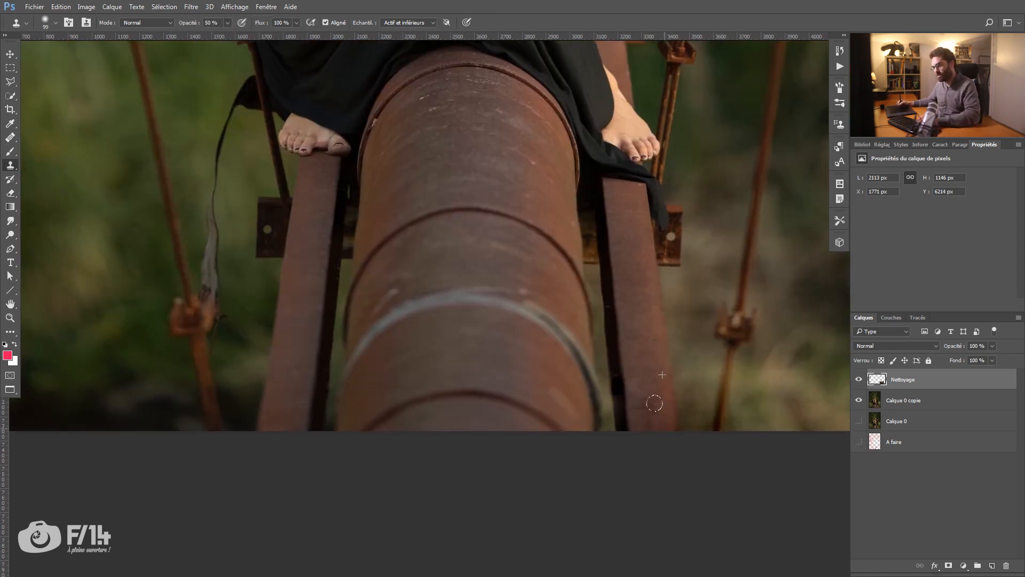
Step: Heal away the central part of the grey band that crosses the lower pipe
left_click_drag(454, 332, 534, 302)
key("j")
left_click(519, 305, "alt")
mouse_move(563, 270)
left_mouse_down()
mouse_move(482, 280)
mouse_move(444, 305)
mouse_move(471, 284)
mouse_move(589, 272)
mouse_move(551, 274)
left_mouse_up()
left_click(556, 309, "alt")
left_click_drag(428, 335, 436, 321)
left_click_drag(625, 299, 609, 279)
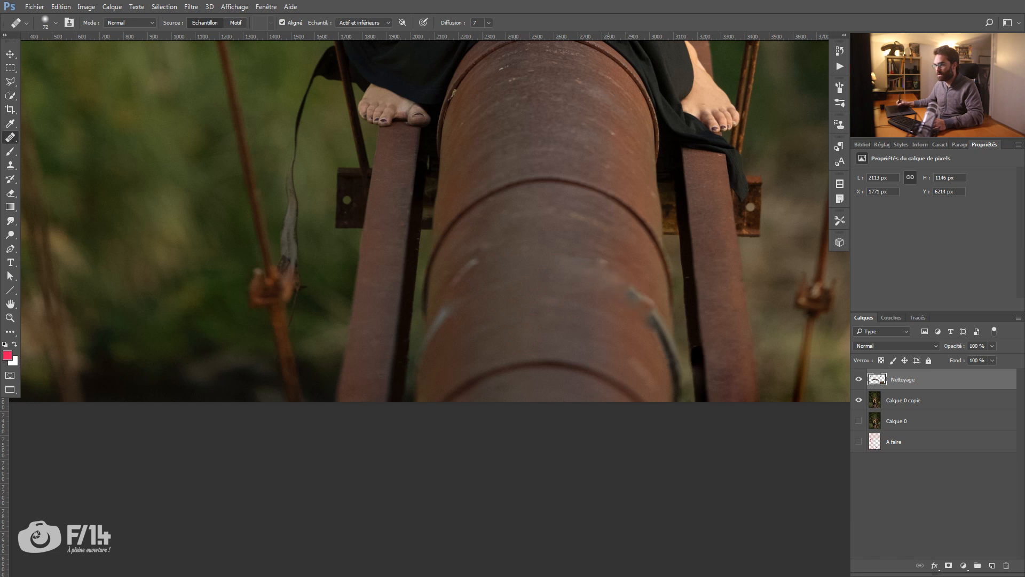
Step: Heal the light streaks near both ends of the grey band and erase its trace at the pipe's left edge
mouse_move(649, 306)
left_mouse_down()
mouse_move(627, 308)
mouse_move(623, 289)
mouse_move(601, 289)
mouse_move(600, 263)
mouse_move(607, 316)
left_mouse_up()
mouse_move(457, 264)
left_mouse_down()
mouse_move(477, 252)
mouse_move(477, 305)
mouse_move(458, 343)
mouse_move(484, 258)
left_mouse_up()
left_click_drag(430, 367, 485, 272)
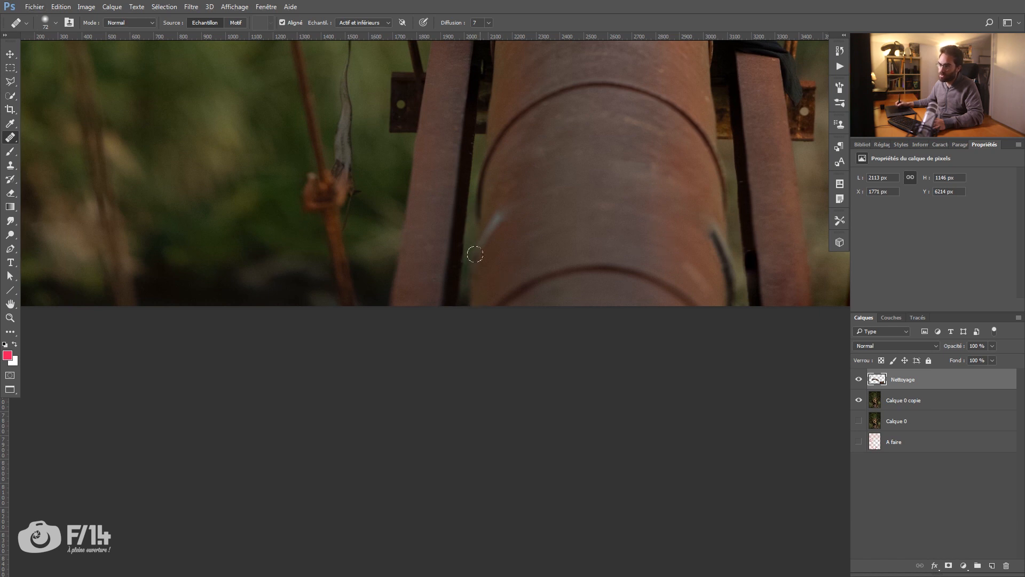
left_click_drag(475, 249, 482, 229)
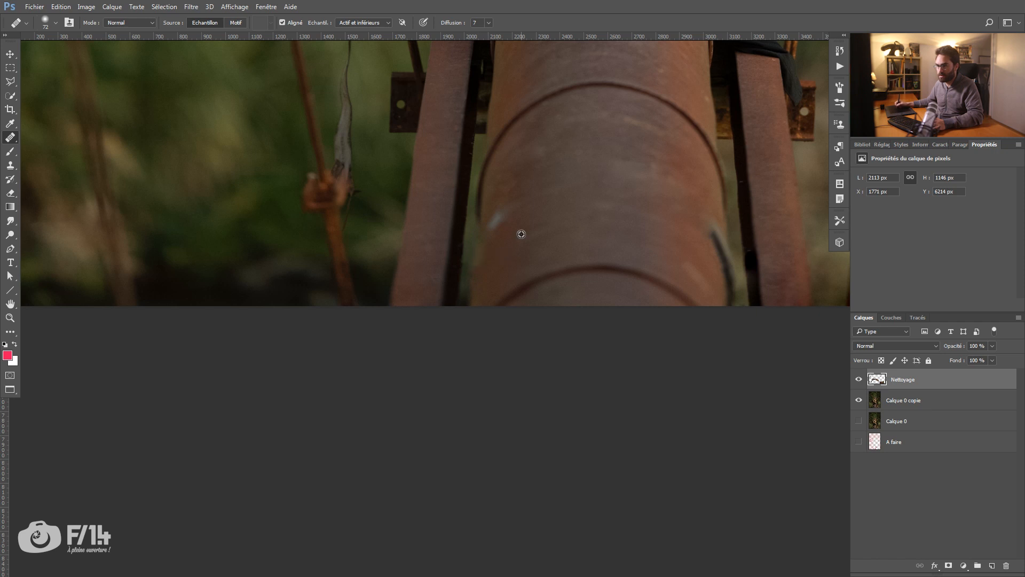
left_click_drag(486, 222, 496, 213)
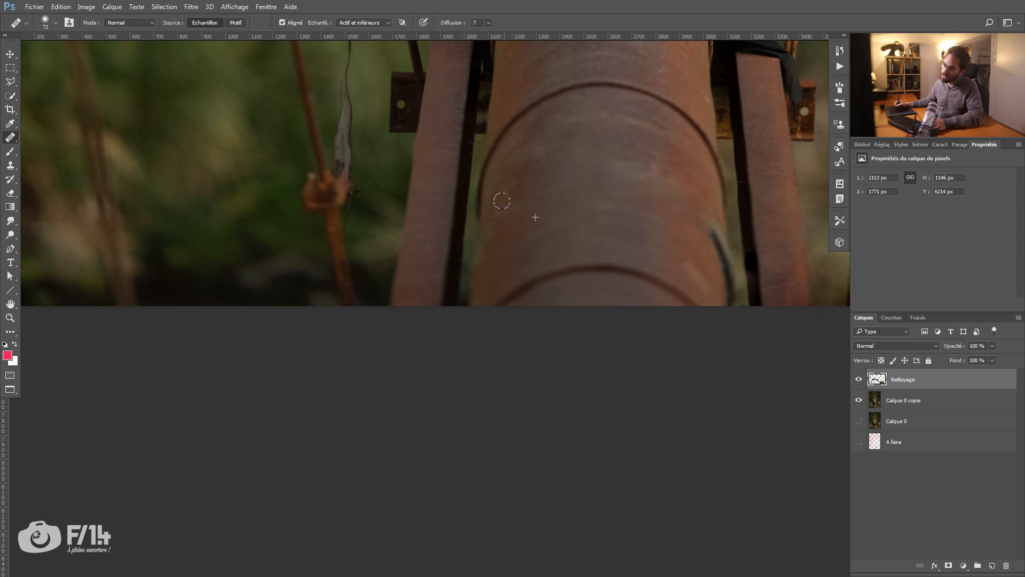
Step: Heal the dark remainder of the band on the pipe's lower right side with a smaller brush
mouse_move(526, 277)
left_mouse_down()
mouse_move(503, 293)
mouse_move(463, 289)
left_mouse_up()
left_click_drag(609, 275, 506, 300)
left_click(540, 258)
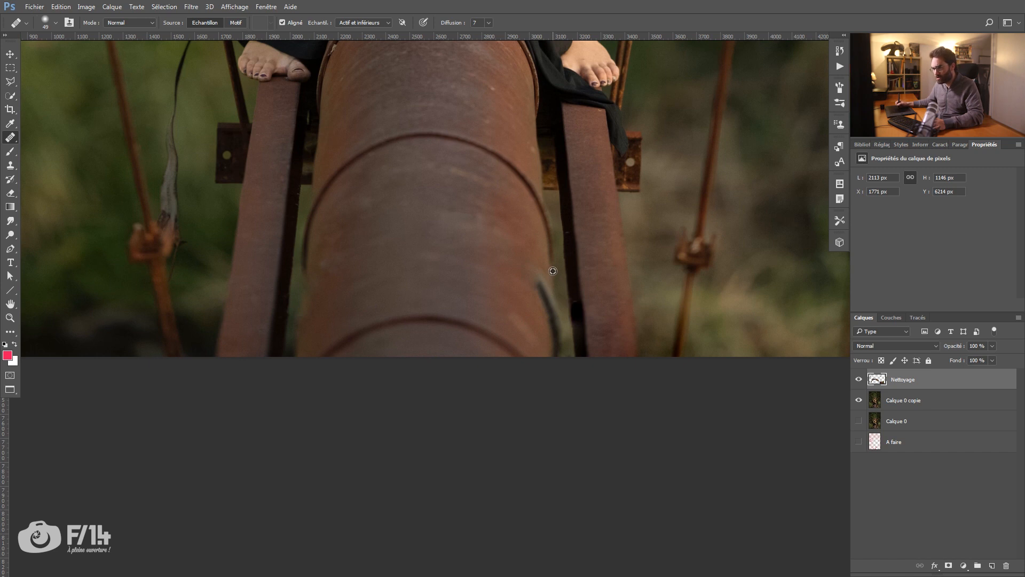
left_click_drag(551, 291, 536, 284)
mouse_move(525, 327)
left_mouse_down()
mouse_move(538, 342)
mouse_move(545, 306)
left_mouse_up()
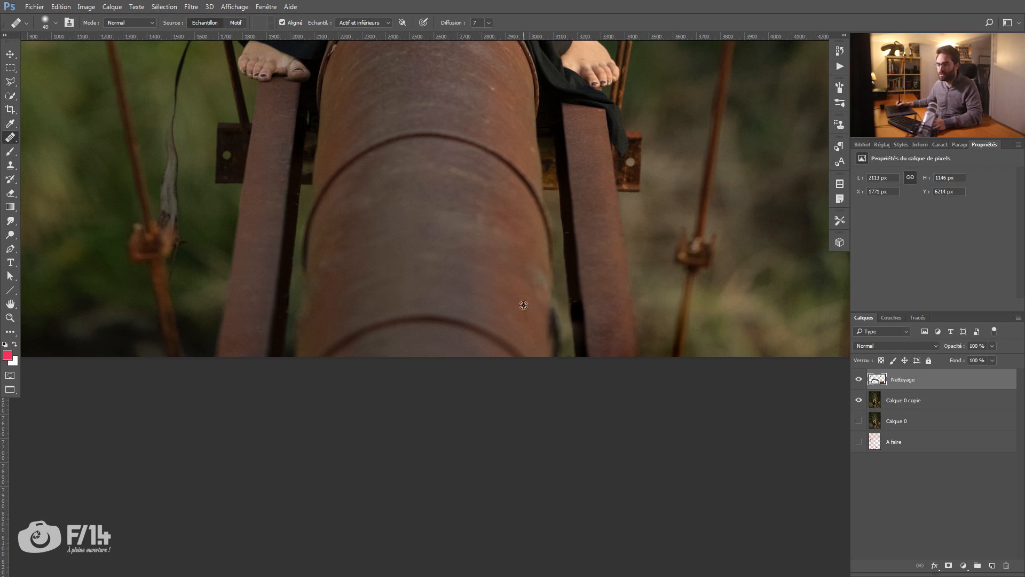
mouse_move(548, 314)
left_mouse_down()
mouse_move(550, 351)
mouse_move(539, 293)
left_mouse_up()
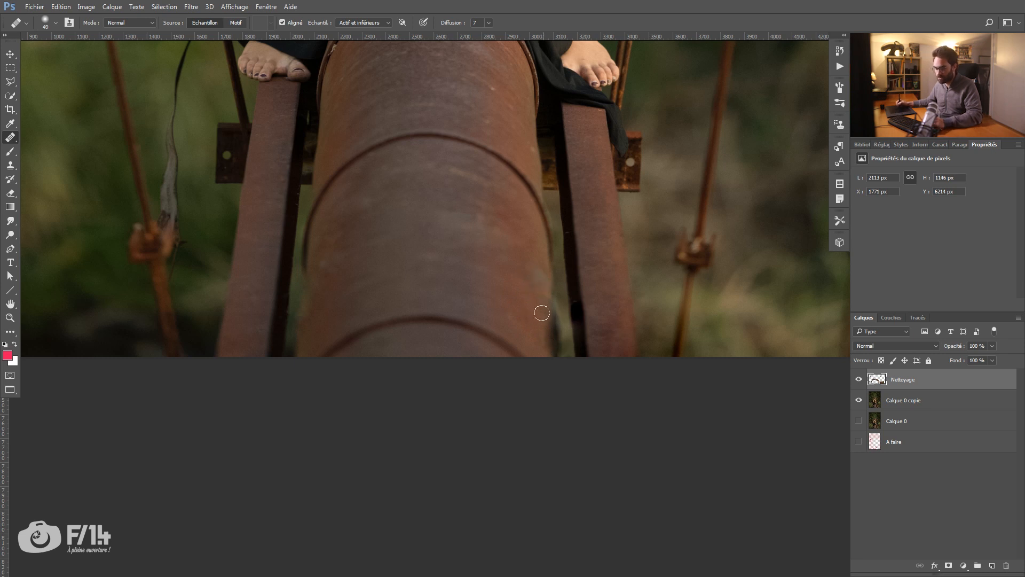
Step: Clone over the dark band end protruding beside the pipe's lower right edge with a soft Clone Stamp at 50 % opacity
key("s")
right_click(11, 169)
left_click(37, 167)
left_click(605, 253, "alt")
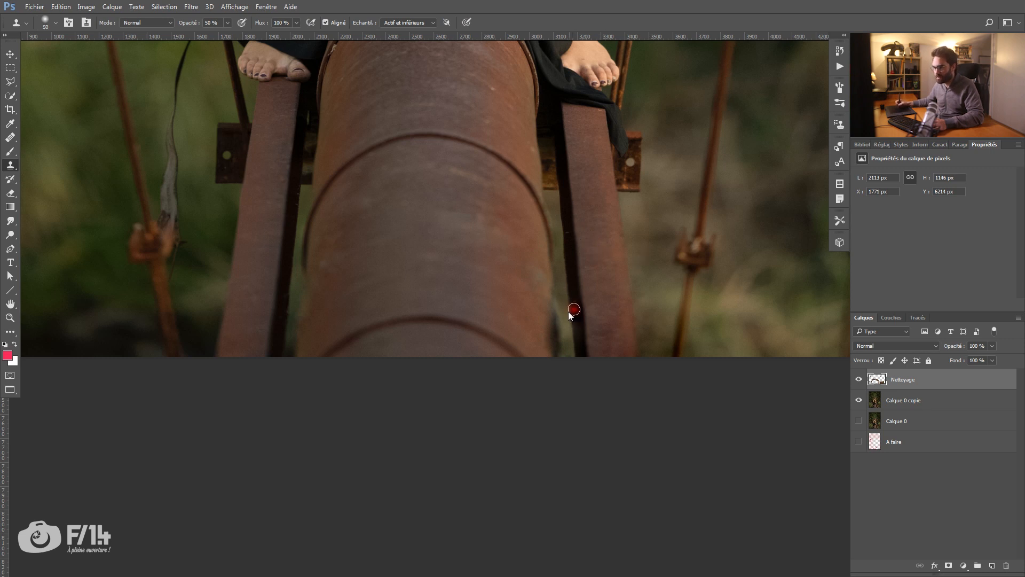
right_click(608, 278)
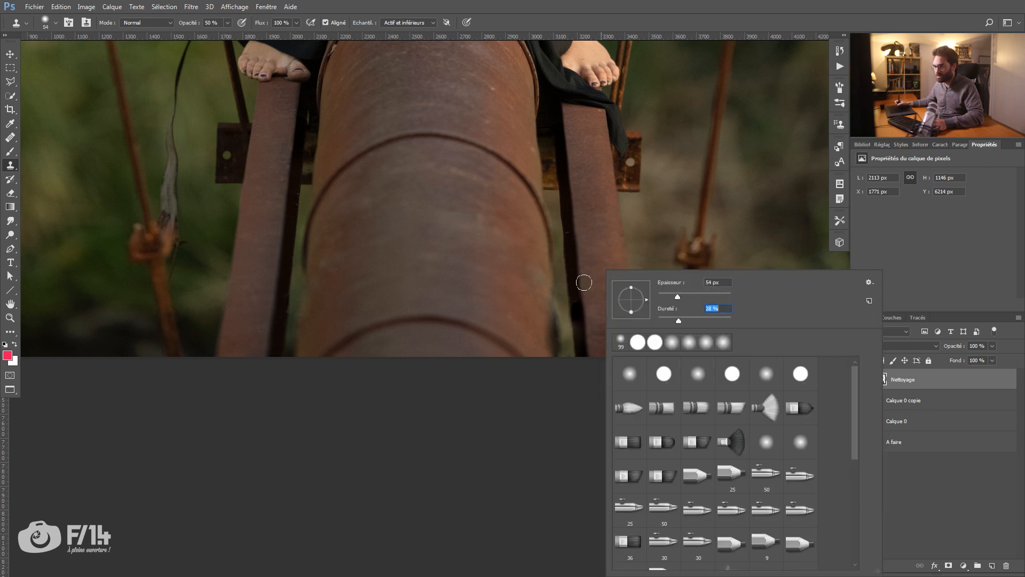
left_click(584, 287)
mouse_move(559, 299)
left_mouse_down()
mouse_move(560, 340)
mouse_move(559, 294)
left_mouse_up()
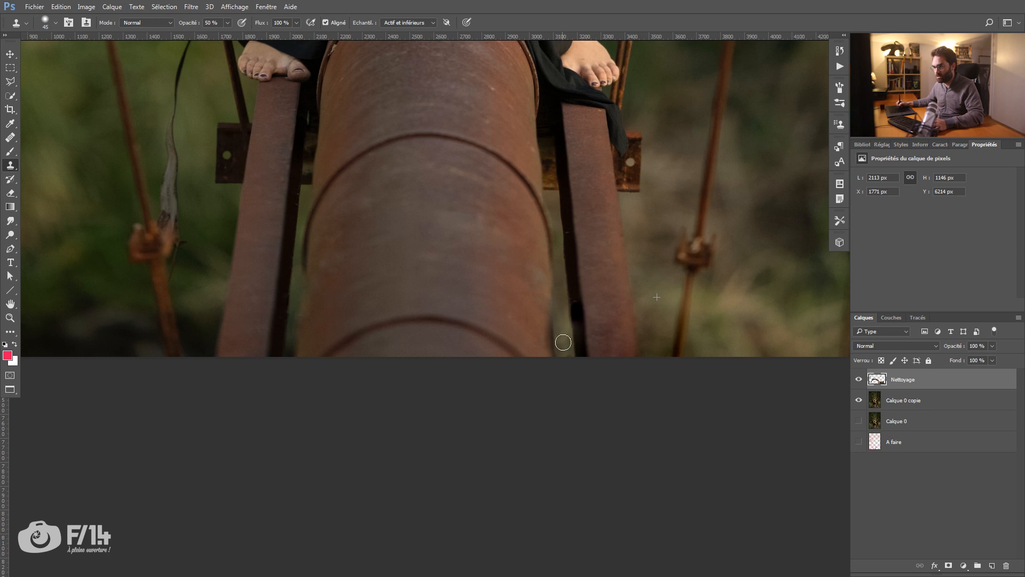
mouse_move(565, 341)
left_mouse_down()
mouse_move(567, 359)
mouse_move(546, 346)
mouse_move(545, 310)
mouse_move(547, 343)
mouse_move(554, 350)
mouse_move(555, 323)
mouse_move(558, 340)
left_mouse_up()
left_click(540, 321, "alt")
left_click(560, 320, "alt")
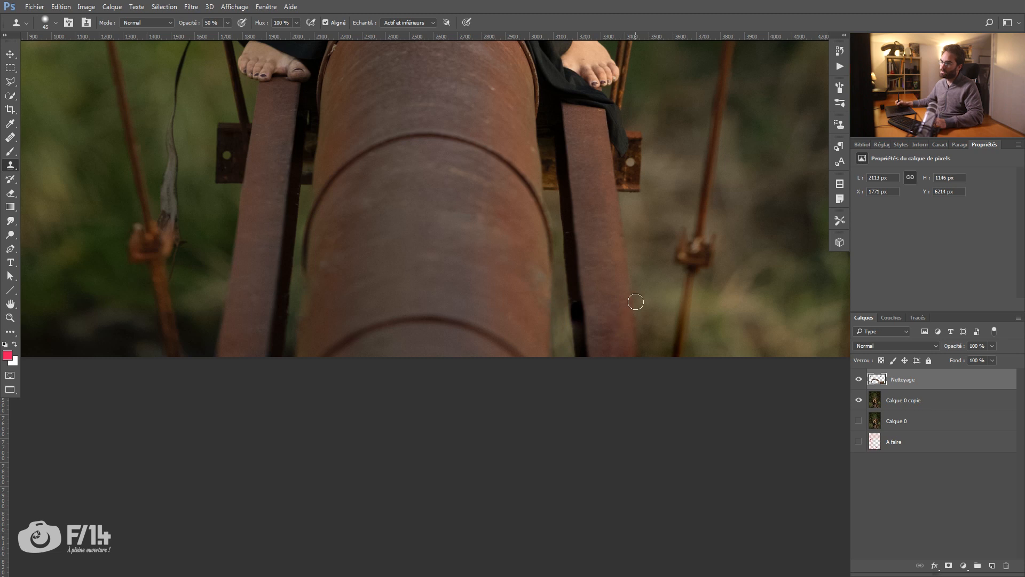
Step: Clean up the gap between pipe and right beam and the pipe's bottom right edge, enlarging the clone brush to 72 px
left_click_drag(559, 271, 558, 296)
left_click(568, 350, "alt")
mouse_move(559, 344)
left_mouse_down()
mouse_move(558, 334)
mouse_move(559, 373)
left_mouse_up()
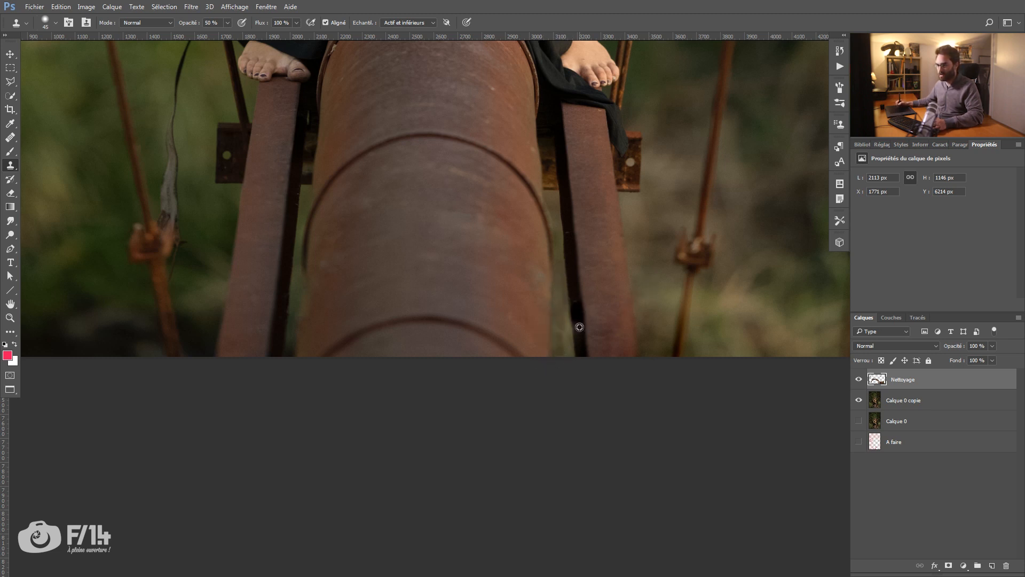
key("alt+space")
mouse_move(612, 284)
left_mouse_down()
mouse_move(560, 293)
mouse_move(620, 310)
mouse_move(561, 268)
left_mouse_up()
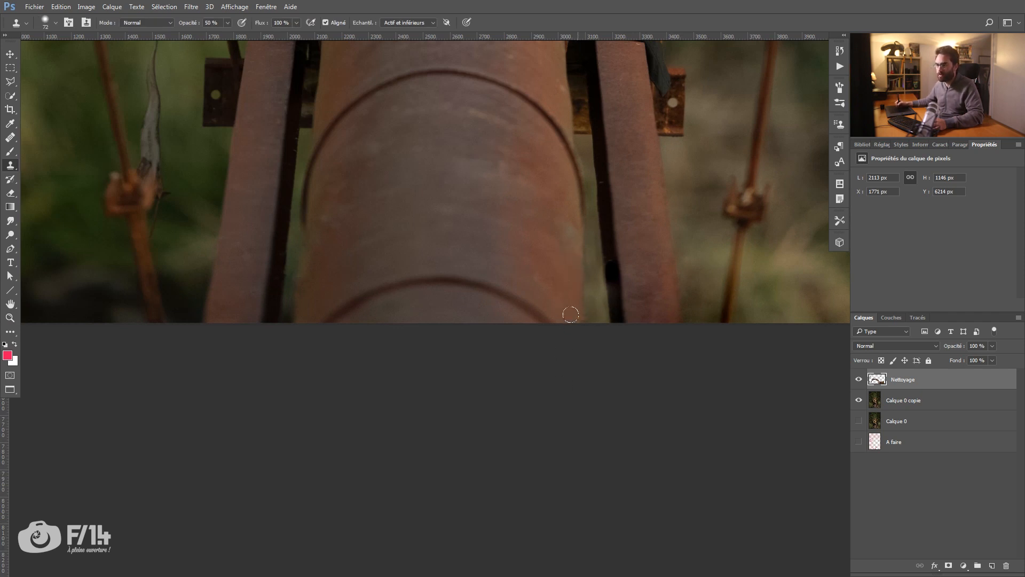
mouse_move(559, 315)
left_mouse_down()
mouse_move(524, 256)
mouse_move(497, 279)
mouse_move(521, 208)
mouse_move(499, 231)
left_mouse_up()
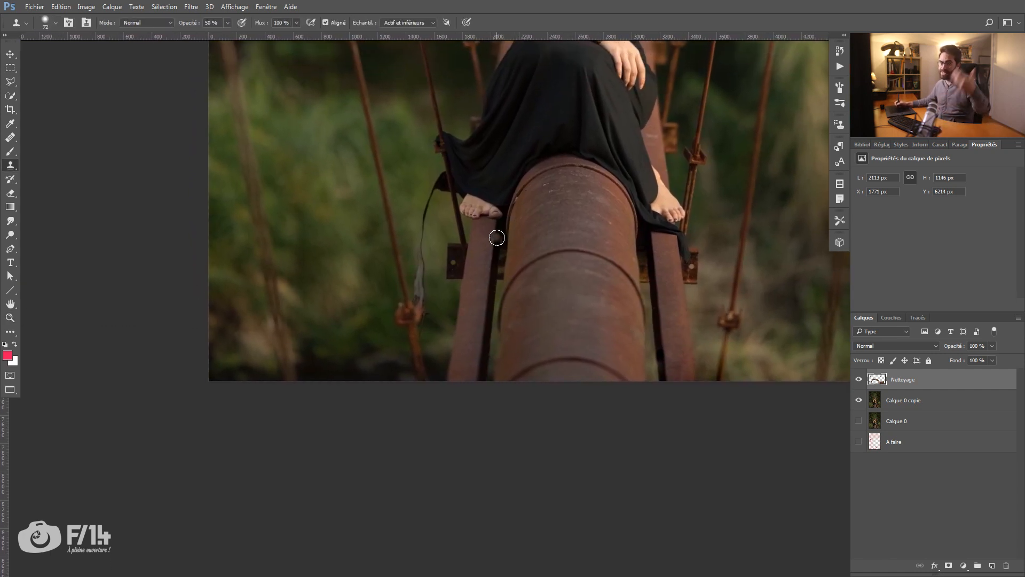
Step: Heal the white specks and scratches on the upper section of the pipe below the dress
left_click_drag(530, 257, 434, 275)
mouse_move(549, 185)
left_mouse_down()
mouse_move(595, 204)
mouse_move(578, 205)
left_mouse_up()
key("j")
left_click(586, 240, "alt")
left_click(586, 213, "alt")
left_click(590, 192)
left_click_drag(390, 353, 583, 227)
left_click(572, 267)
left_click_drag(641, 373, 631, 376)
left_click_drag(422, 241, 433, 235)
left_click(483, 270, "alt")
left_click_drag(544, 210, 579, 214)
left_click_drag(349, 377, 419, 319)
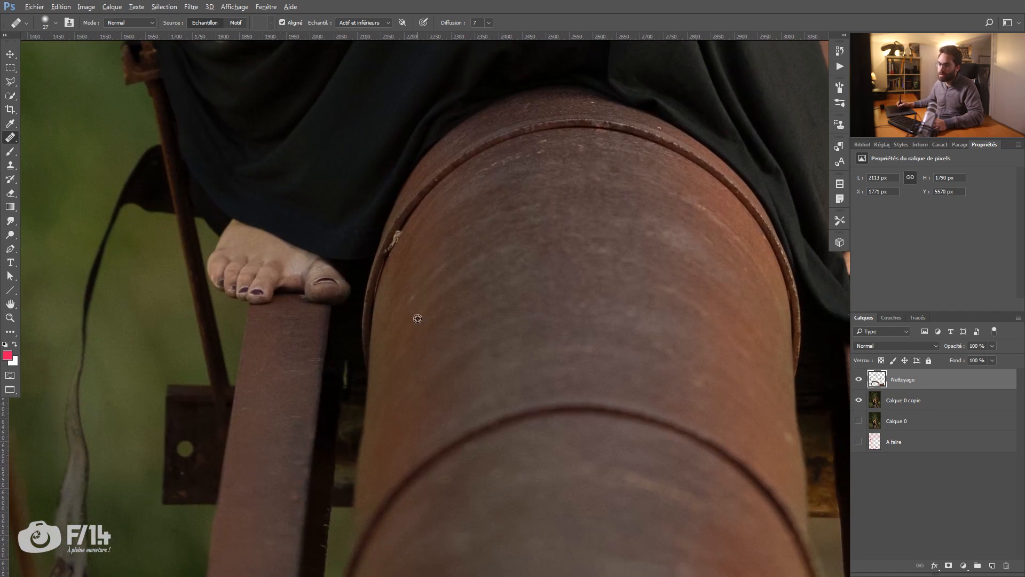
Step: Try to heal the pale frayed fibre on the pipe's rim beside the foot with a 7 px brush
left_click_drag(395, 237, 466, 247)
left_click_drag(461, 245, 534, 182)
left_click_drag(503, 228, 518, 186)
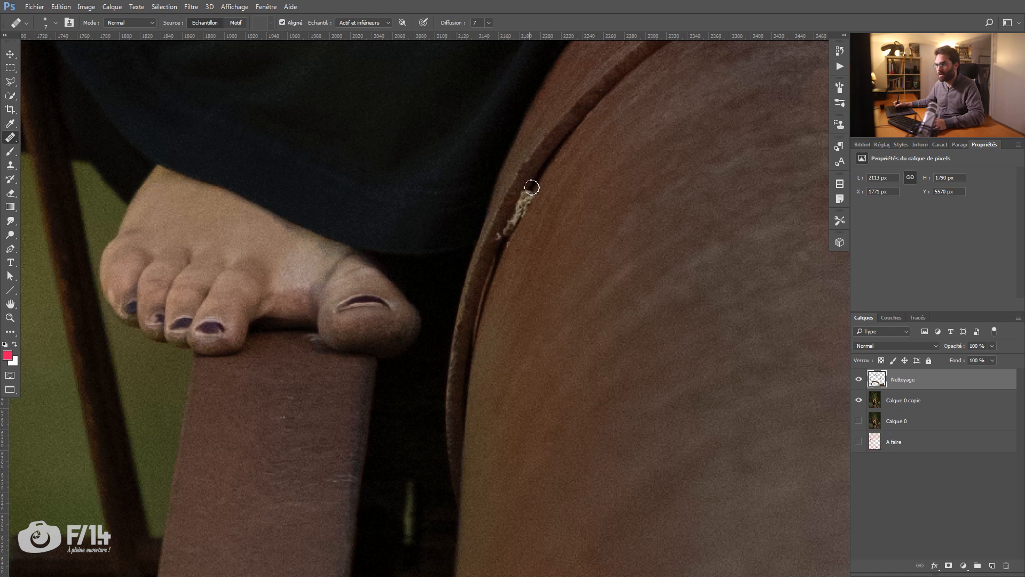
left_click_drag(529, 194, 514, 220)
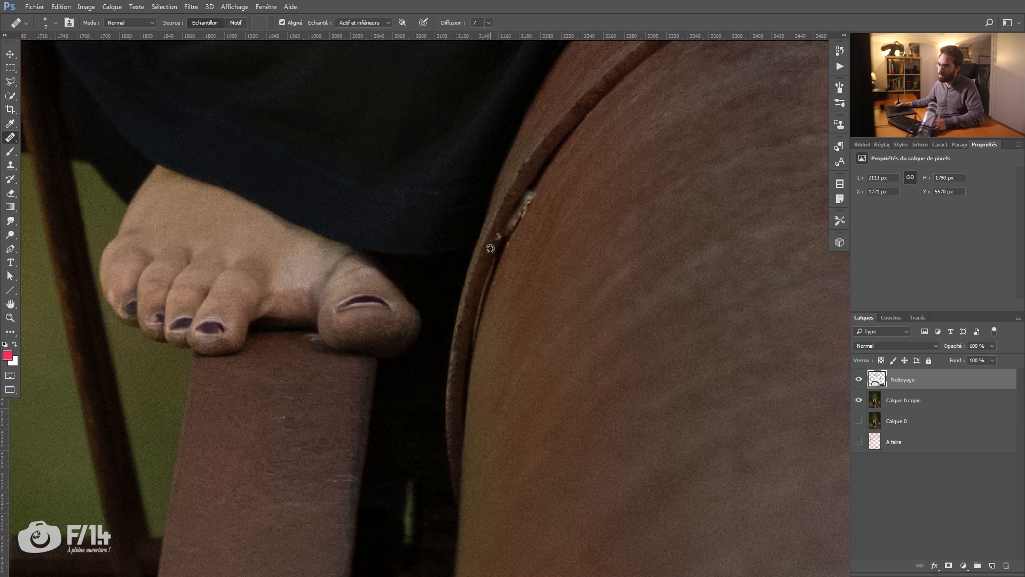
Step: Clone clean rim and pipe texture over the pale fibre beside the foot with a small Clone Stamp at 100 % opacity
key("s")
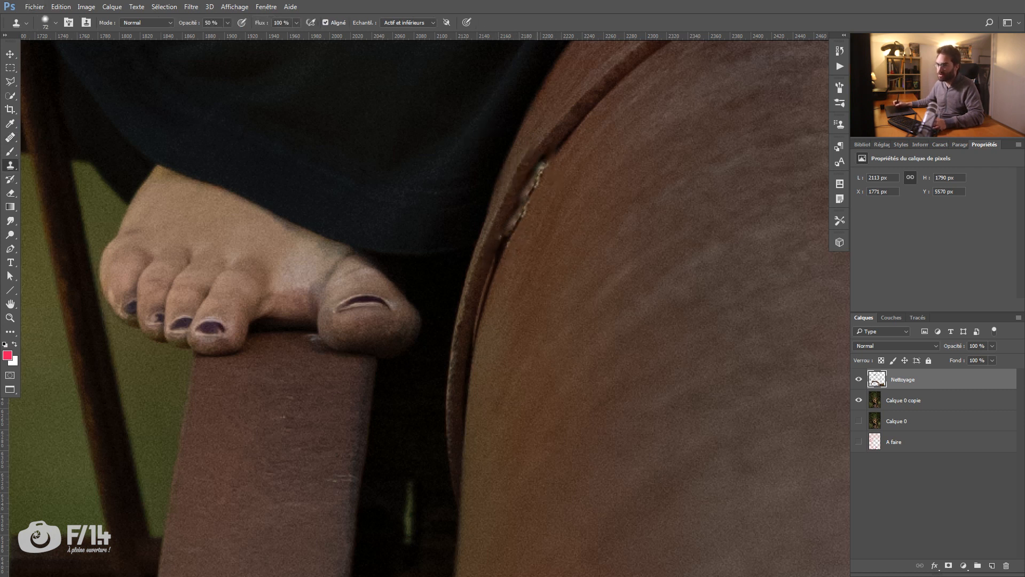
mouse_move(506, 194)
left_mouse_down()
mouse_move(523, 196)
mouse_move(505, 233)
left_mouse_up()
key("0")
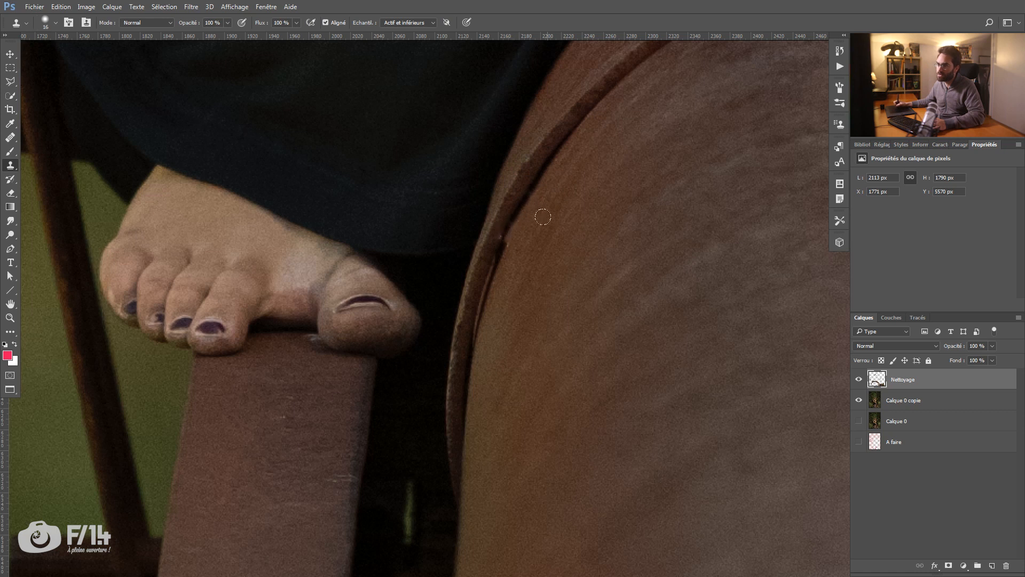
left_click(498, 264, "alt")
left_click(507, 243)
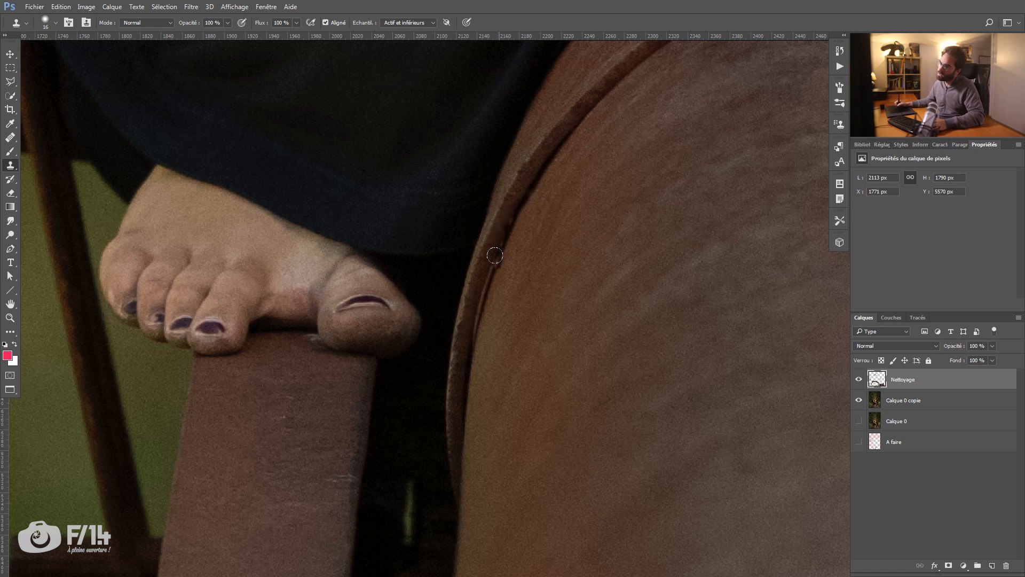
left_click(502, 242)
mouse_move(523, 237)
left_mouse_down()
mouse_move(508, 245)
mouse_move(514, 228)
mouse_move(508, 265)
mouse_move(466, 303)
left_mouse_up()
left_click(499, 251, "alt")
Step: Clone out the light flaws along the upper left arc and top of the pipe's rim
key("space")
key("ctrl+space")
left_click_drag(520, 254, 465, 262)
key("space")
left_click_drag(554, 197, 402, 266)
key("ctrl+space")
mouse_move(521, 220)
left_mouse_down()
mouse_move(560, 233)
mouse_move(505, 241)
mouse_move(545, 245)
mouse_move(522, 242)
mouse_move(529, 260)
mouse_move(516, 257)
left_mouse_up()
left_click(476, 238, "alt")
left_click(565, 268, "alt")
left_click_drag(525, 307, 511, 306)
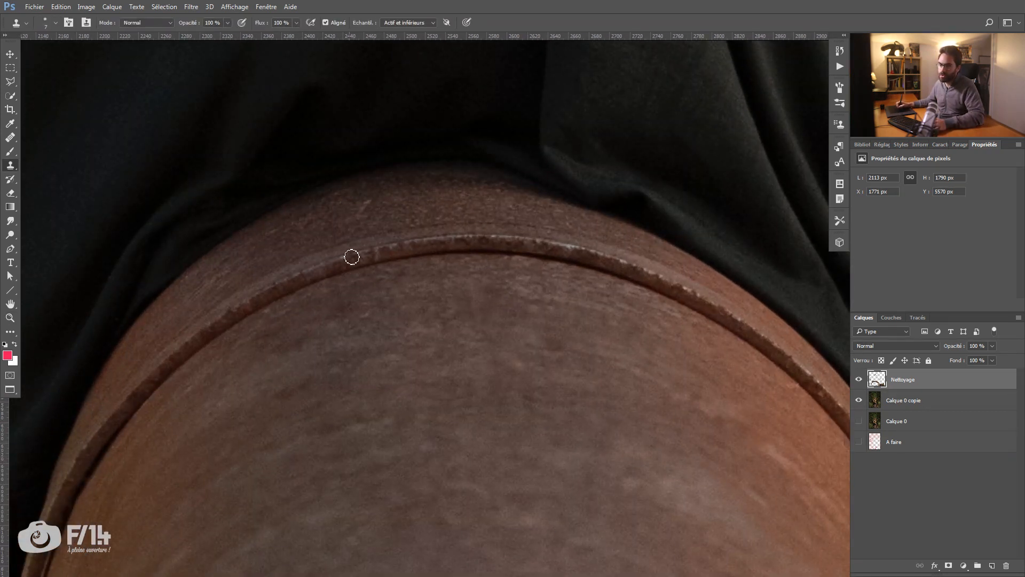
Step: Heal the pale streaks and light flaws on the right side of the pipe and its rim with a 7 px Healing Brush
mouse_move(360, 286)
left_mouse_down()
mouse_move(322, 262)
mouse_move(290, 264)
left_mouse_up()
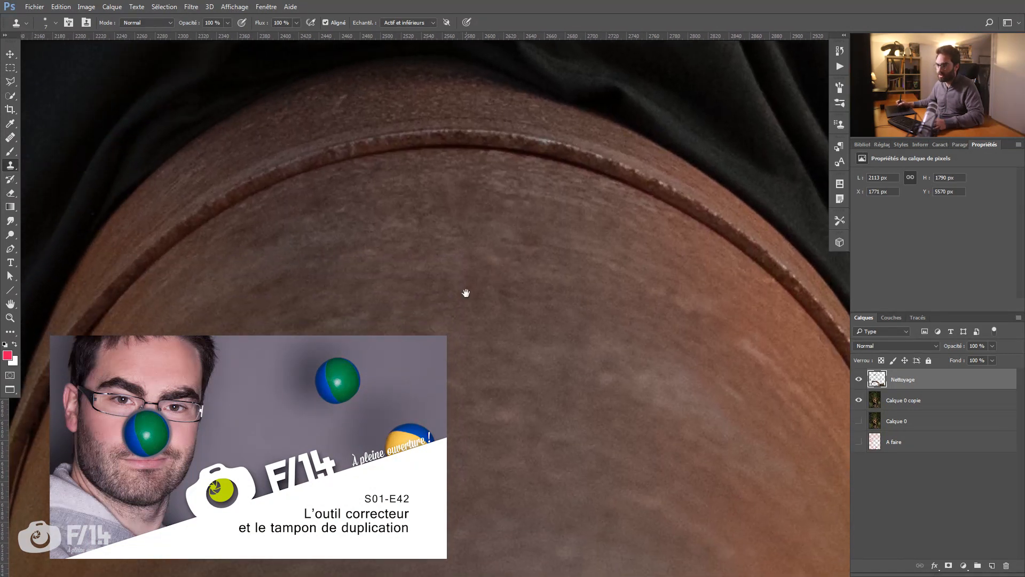
left_click_drag(466, 293, 455, 255)
mouse_move(518, 241)
left_mouse_down()
mouse_move(475, 241)
mouse_move(485, 248)
left_mouse_up()
left_click_drag(680, 266, 714, 268)
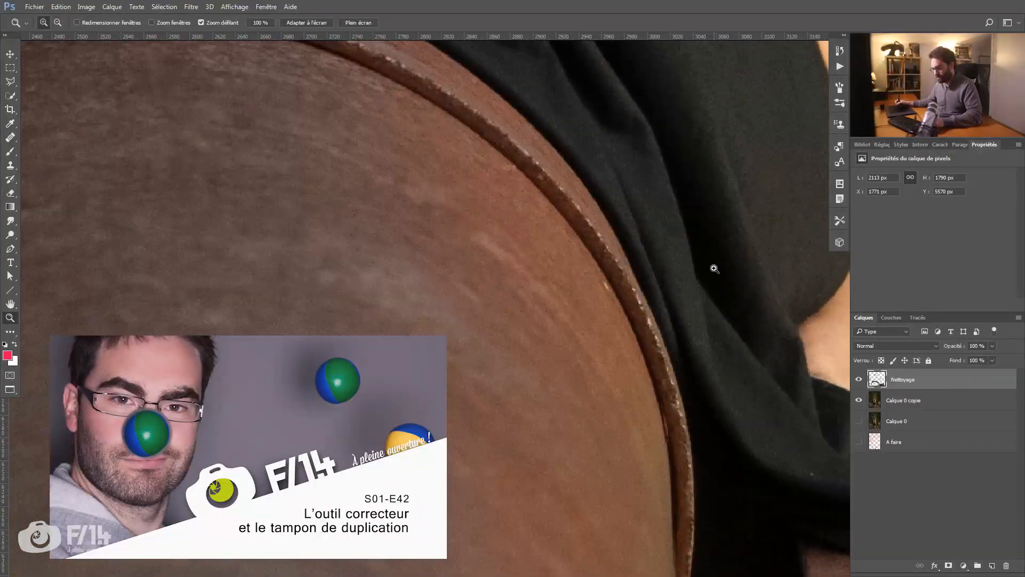
key("j")
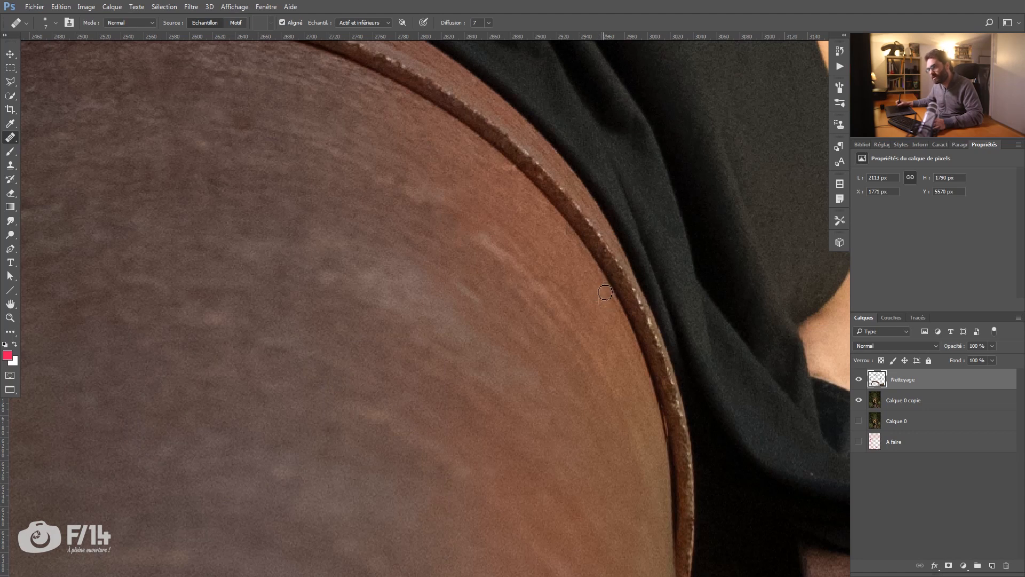
left_click_drag(556, 315, 451, 159)
left_click_drag(473, 321, 567, 80)
left_click_drag(517, 225, 506, 246)
left_click_drag(650, 191, 463, 262)
left_click_drag(520, 247, 559, 245)
left_click(454, 327, "alt")
left_click_drag(466, 315, 465, 329)
left_click_drag(381, 290, 475, 328)
left_click(438, 258, "alt")
left_click(427, 266)
left_click_drag(444, 242, 411, 277)
left_click_drag(398, 331, 414, 247)
left_click_drag(404, 292, 377, 316)
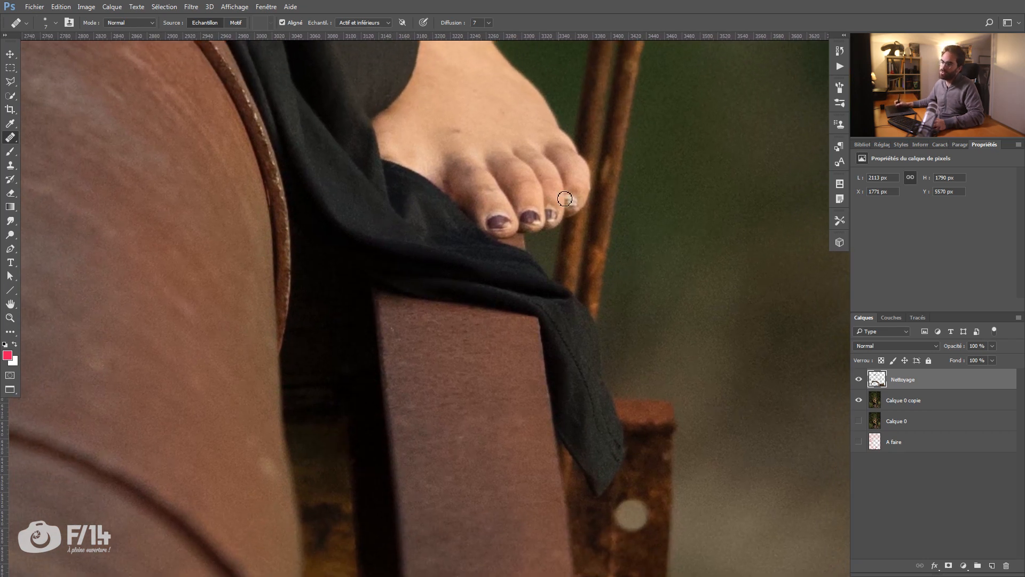
Step: Heal the pale scratches and specks on the metal beam beneath the foot on the image's left side
left_click_drag(504, 290, 633, 233)
key("z")
left_click_drag(376, 205, 447, 263)
left_click_drag(501, 192, 565, 209)
key("j")
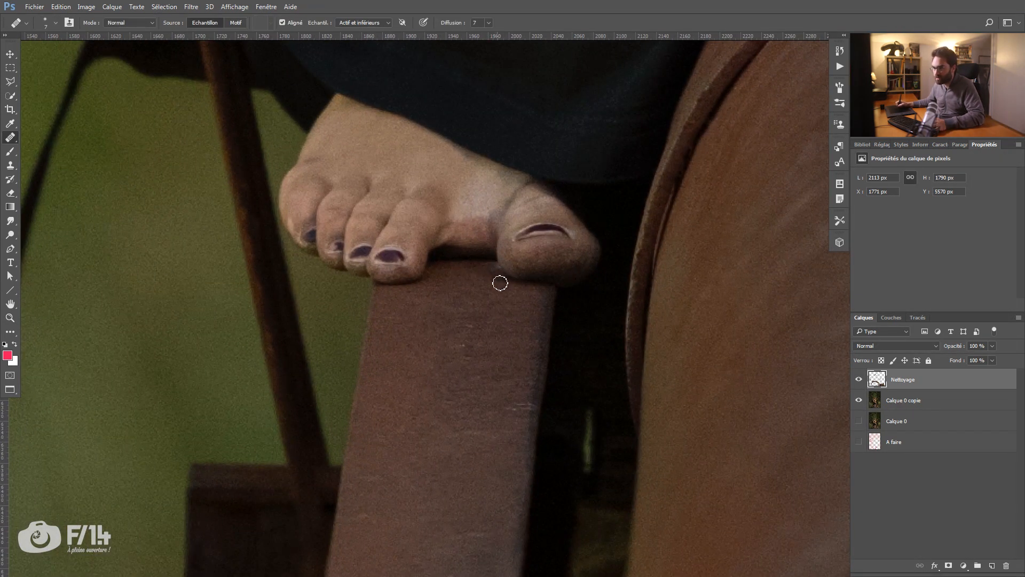
left_click_drag(285, 403, 526, 249)
key("z")
left_click_drag(450, 362, 486, 235)
key("j")
left_click(541, 291)
left_click(560, 292, "alt")
mouse_move(539, 307)
left_mouse_down()
mouse_move(549, 320)
mouse_move(545, 291)
mouse_move(489, 293)
left_mouse_up()
Step: Heal away the middle and upper parts of the dark bracelet on the wrist with a 15 px brush, sampling nearby skin
key("z")
left_click_drag(660, 144, 483, 273)
left_click_drag(498, 172, 508, 279)
mouse_move(587, 264)
left_mouse_down()
mouse_move(626, 237)
mouse_move(664, 255)
left_mouse_up()
left_click_drag(534, 266, 580, 244)
key("j")
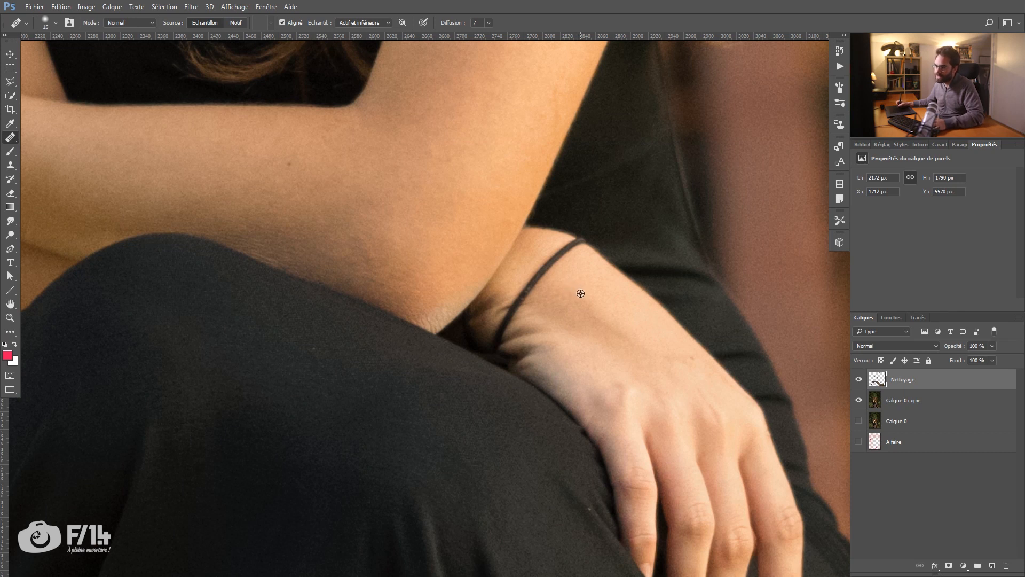
mouse_move(553, 260)
left_mouse_down()
mouse_move(518, 288)
mouse_move(543, 290)
left_mouse_up()
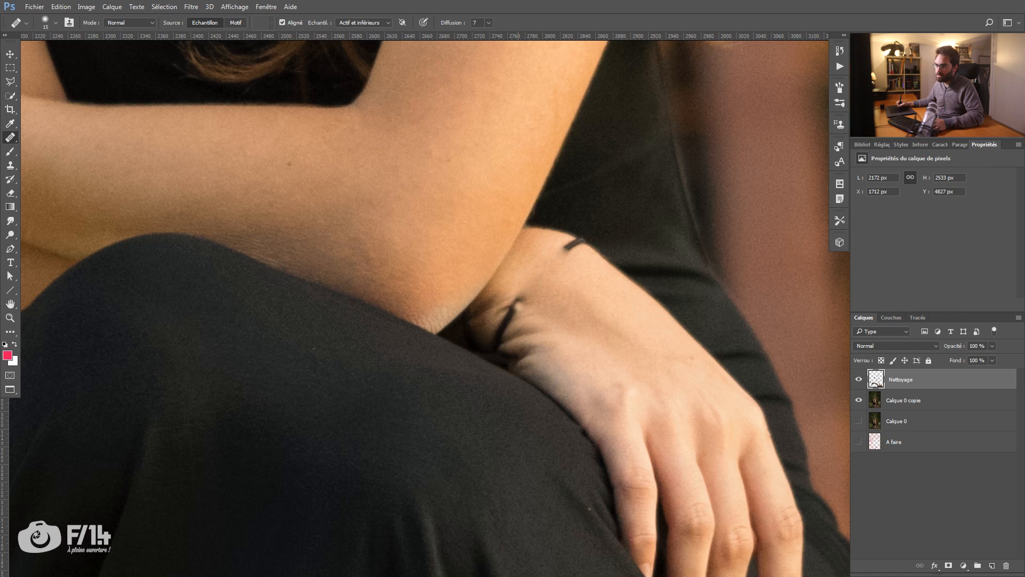
left_click_drag(562, 247, 580, 242)
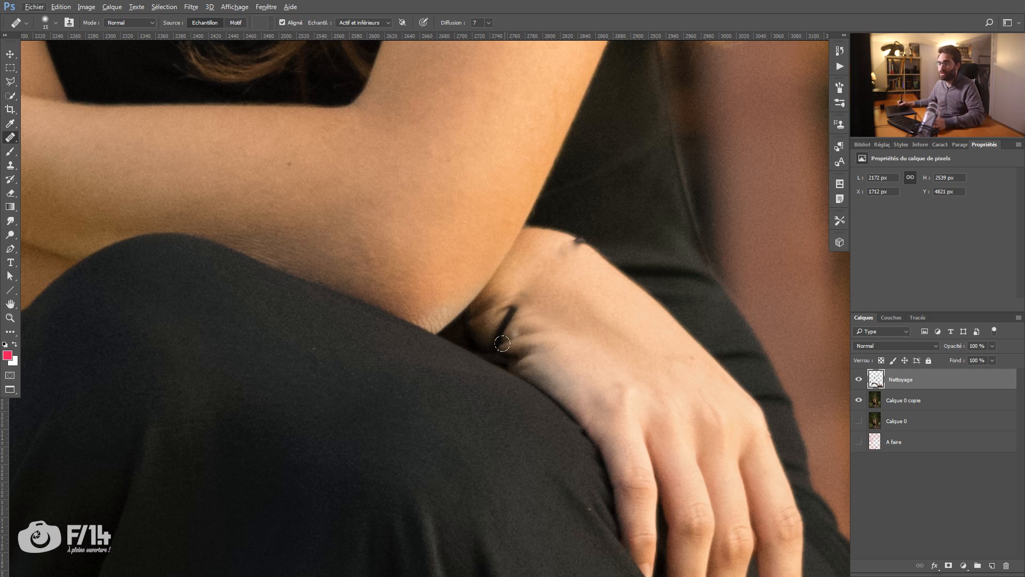
Step: Heal away the lower strand of the bracelet and blend the skin near the shadow beside the knee
left_click(532, 366, "alt")
mouse_move(519, 363)
left_mouse_down()
mouse_move(564, 338)
mouse_move(495, 336)
mouse_move(504, 322)
mouse_move(494, 321)
mouse_move(520, 292)
left_mouse_up()
left_click(577, 347, "alt")
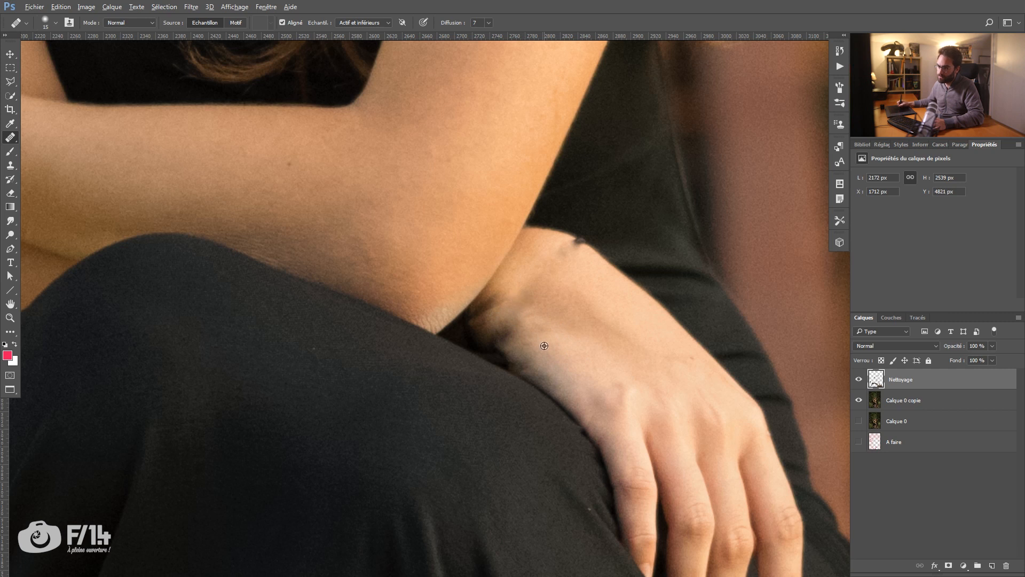
mouse_move(484, 339)
left_mouse_down()
mouse_move(504, 351)
mouse_move(497, 335)
mouse_move(516, 316)
mouse_move(493, 327)
mouse_move(531, 335)
left_mouse_up()
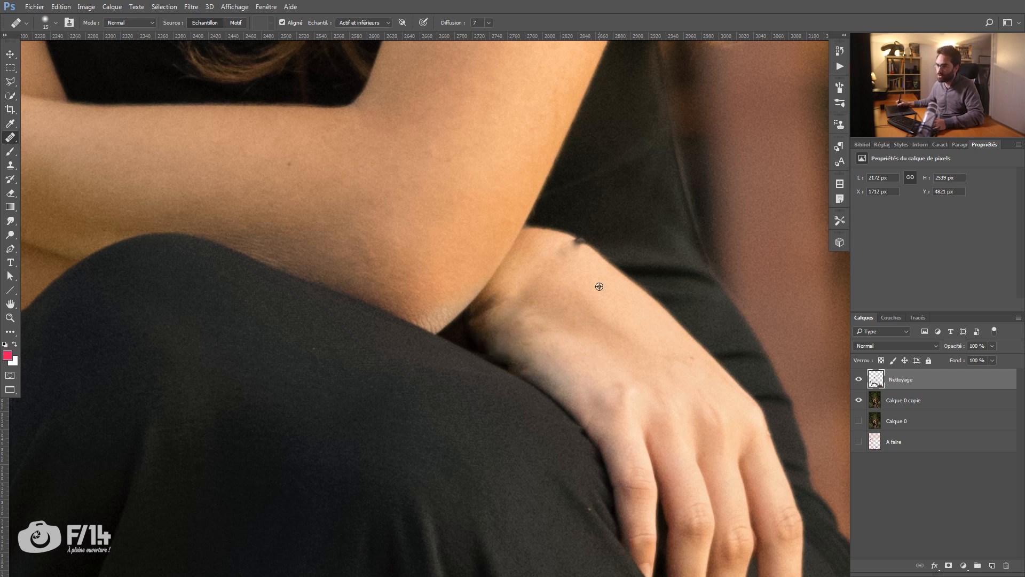
Step: Heal the dark bracelet remnant on the wrist's outer edge and clean up the skin near the elbow crease
left_click(613, 264, "alt")
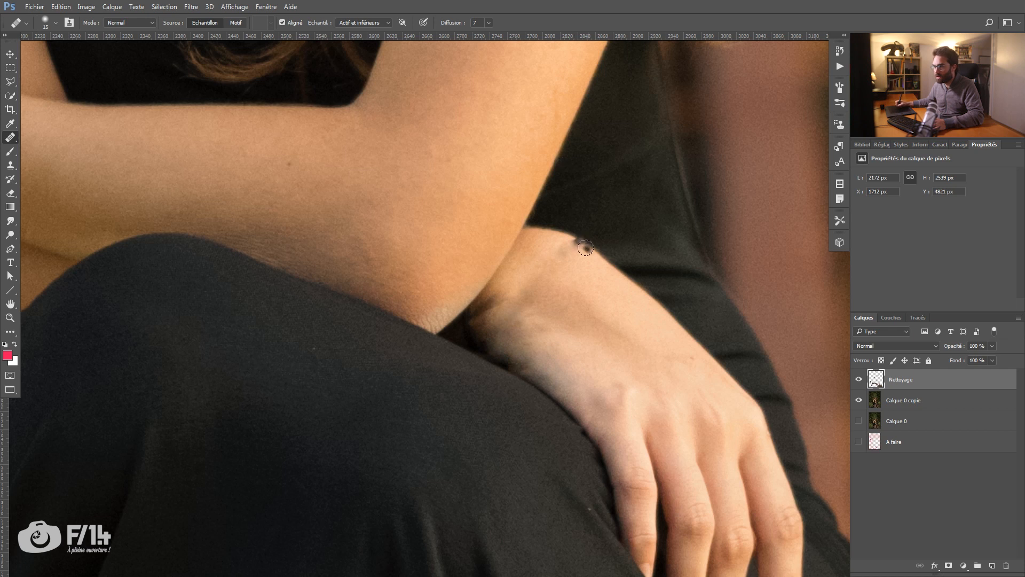
left_click_drag(581, 239, 576, 247)
left_click(563, 255)
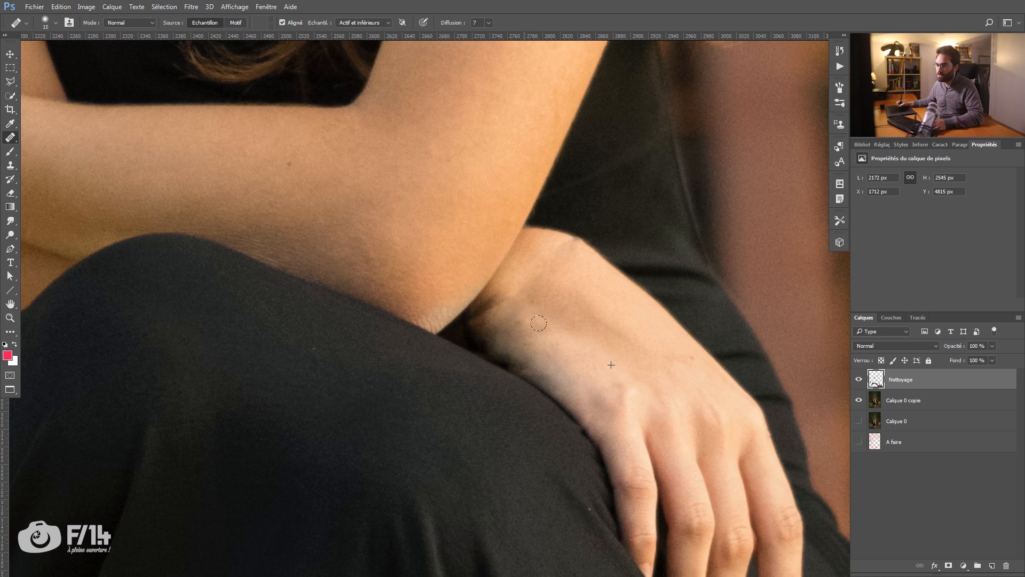
left_click_drag(588, 300, 559, 248)
key("z")
mouse_move(570, 283)
left_mouse_down()
mouse_move(526, 297)
mouse_move(556, 290)
left_mouse_up()
key("j")
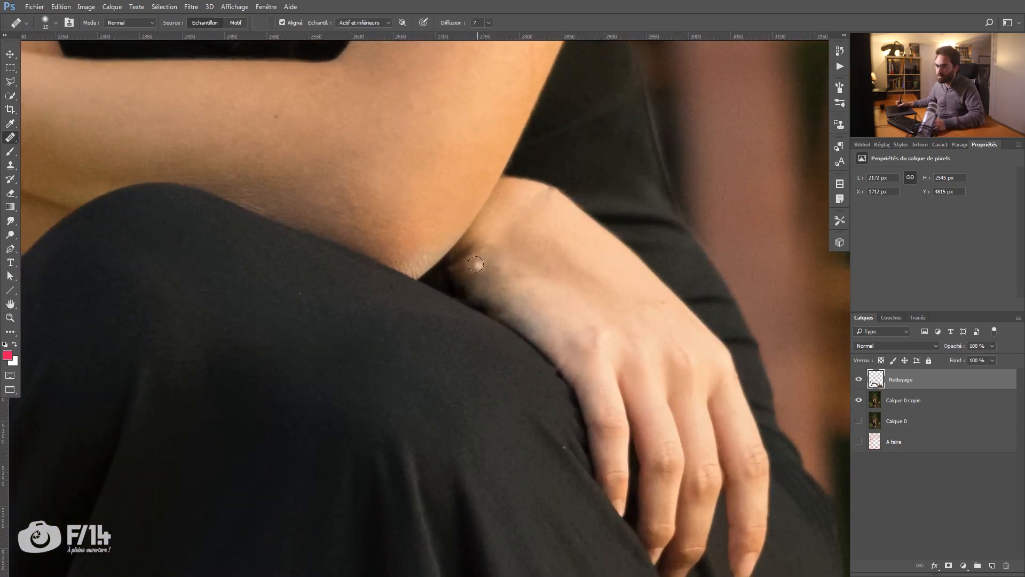
mouse_move(459, 264)
left_mouse_down()
mouse_move(484, 248)
mouse_move(458, 263)
mouse_move(478, 236)
mouse_move(467, 261)
mouse_move(492, 257)
left_mouse_up()
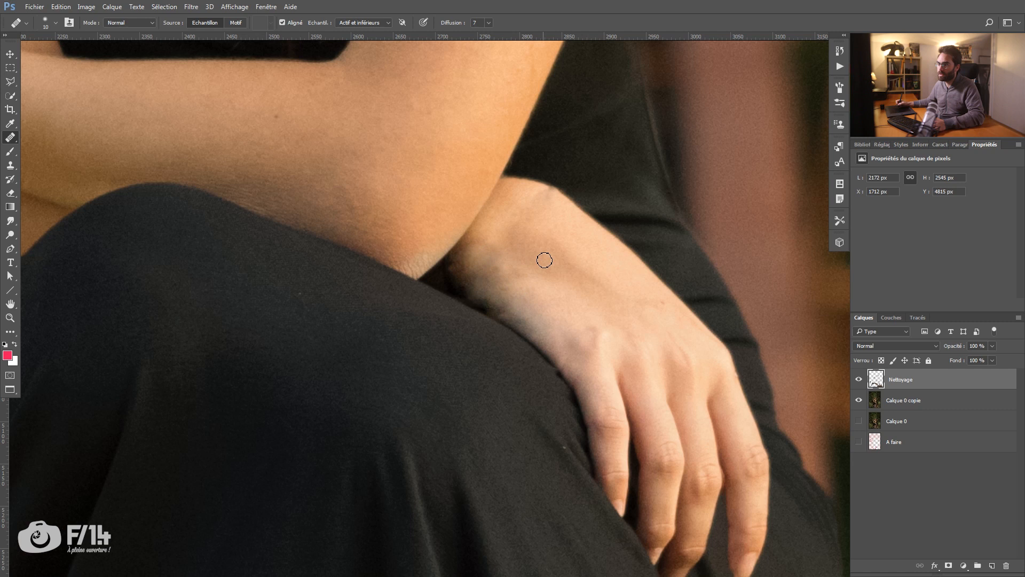
Step: Toggle the Nettoyage layer's visibility to compare the wrist before and after the bracelet's removal
key("z")
key("ctrl+minus")
left_click(859, 379)
left_click(859, 381)
left_click(859, 383)
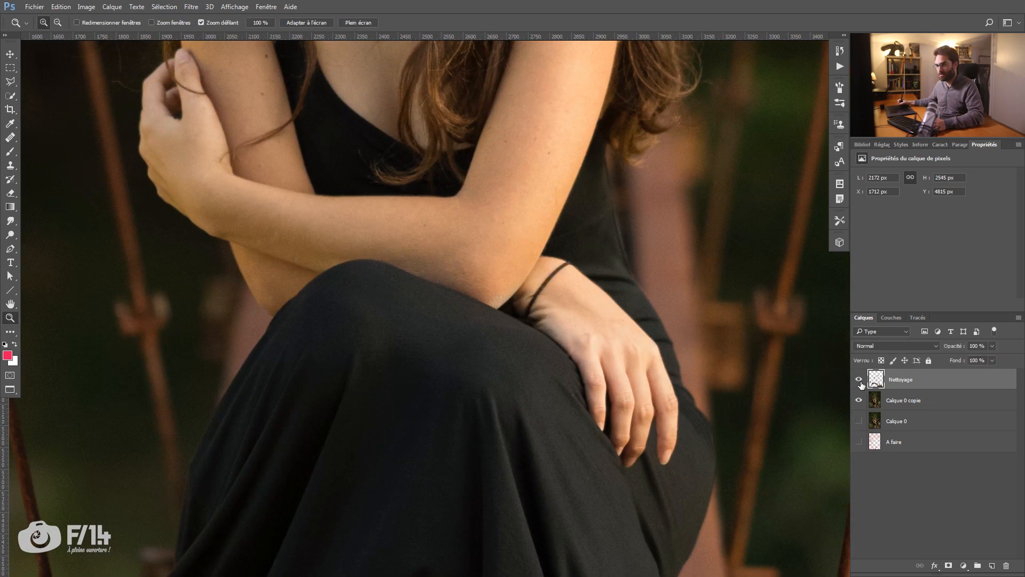
Step: Heal the small blemishes on the forehead and above the eyebrows with a 9 px Healing Brush, leaving the central mole
left_click_drag(339, 278, 464, 428)
left_click_drag(311, 565, 463, 319)
left_click_drag(497, 55, 361, 489)
left_click_drag(503, 166, 441, 360)
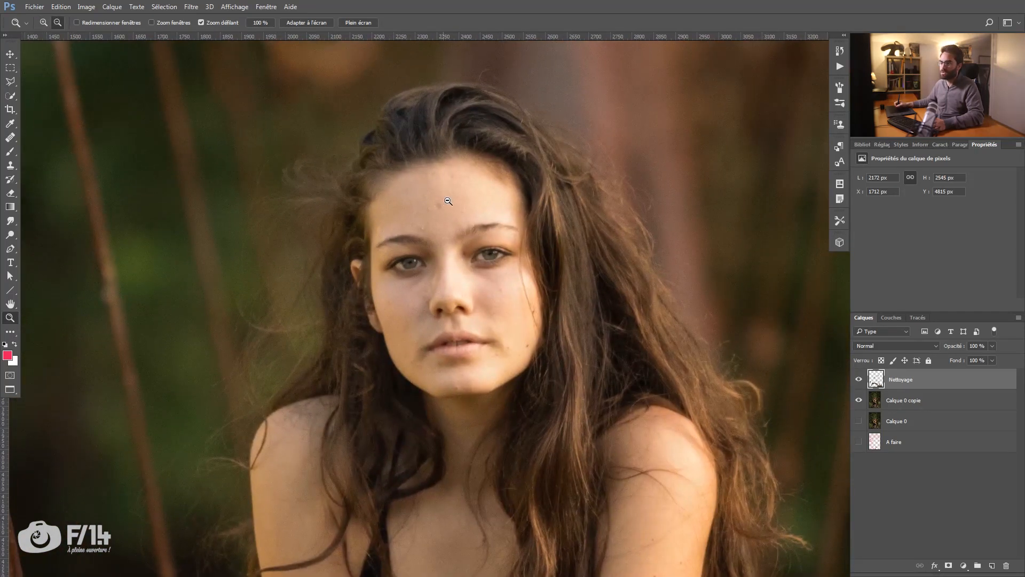
left_click(448, 201)
key("j")
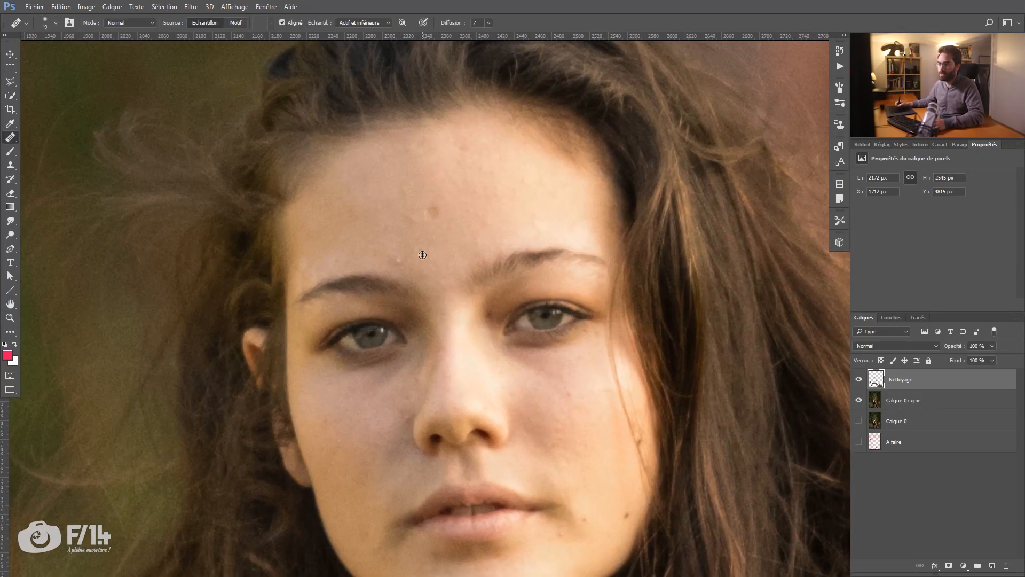
left_click(399, 261)
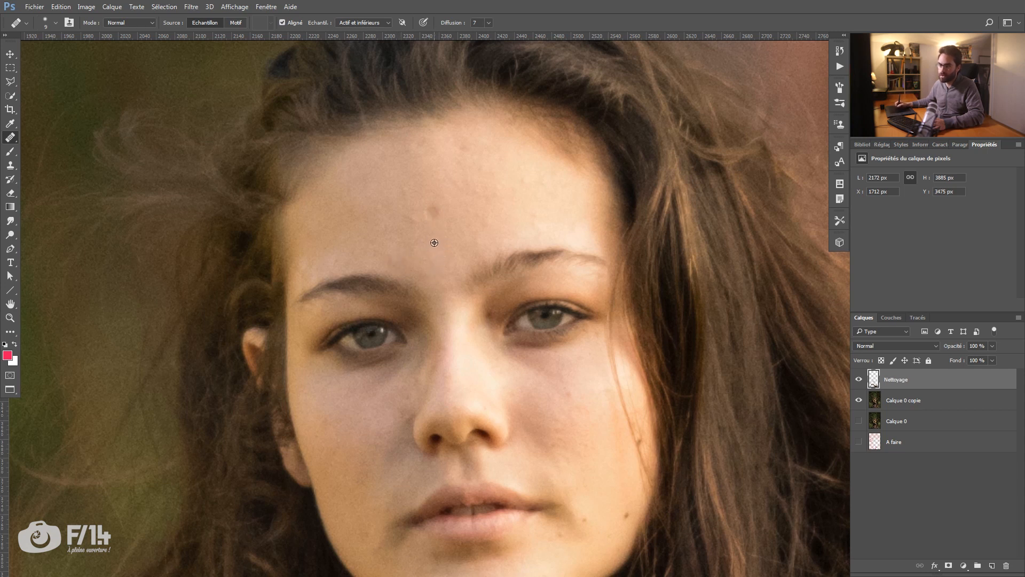
left_click(424, 185, "alt")
left_click(427, 142)
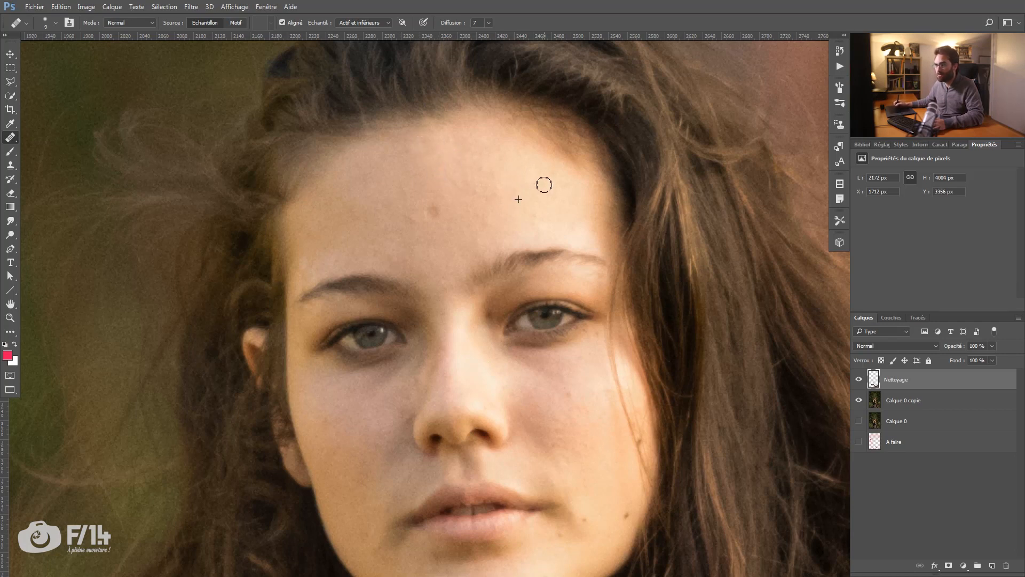
left_click(521, 220, "alt")
left_click_drag(407, 223, 416, 224)
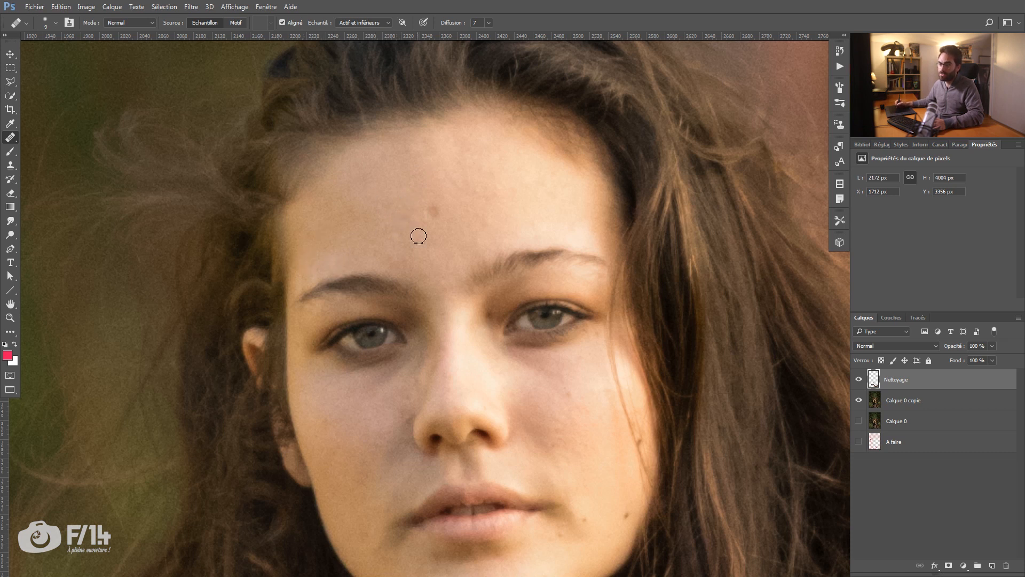
left_click(485, 178, "alt")
mouse_move(480, 161)
left_mouse_down()
mouse_move(498, 154)
mouse_move(519, 183)
left_mouse_up()
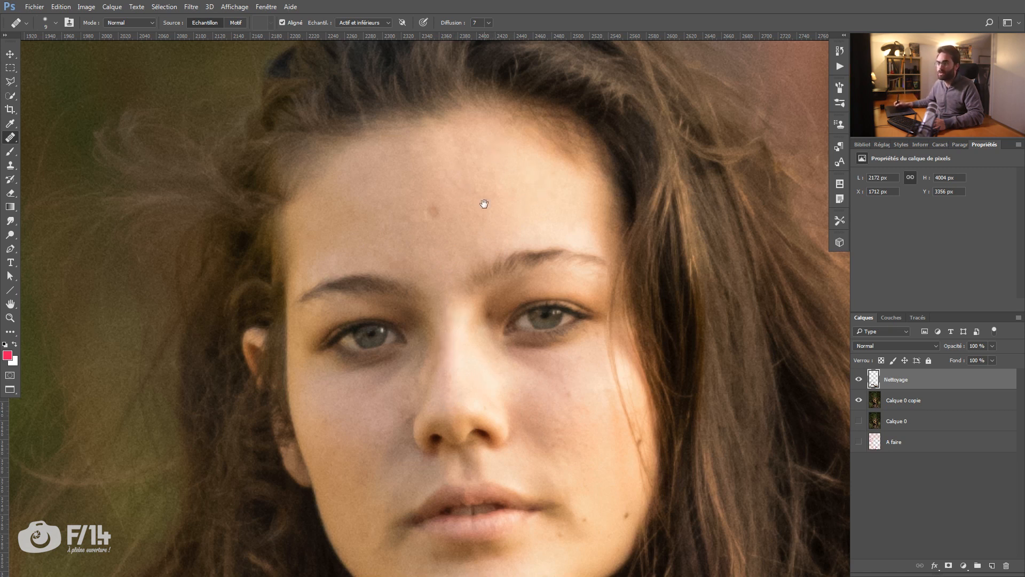
Step: Heal the small blemishes on the chin and on the cheeks beside the nose
scroll(452, 170, "down", 4)
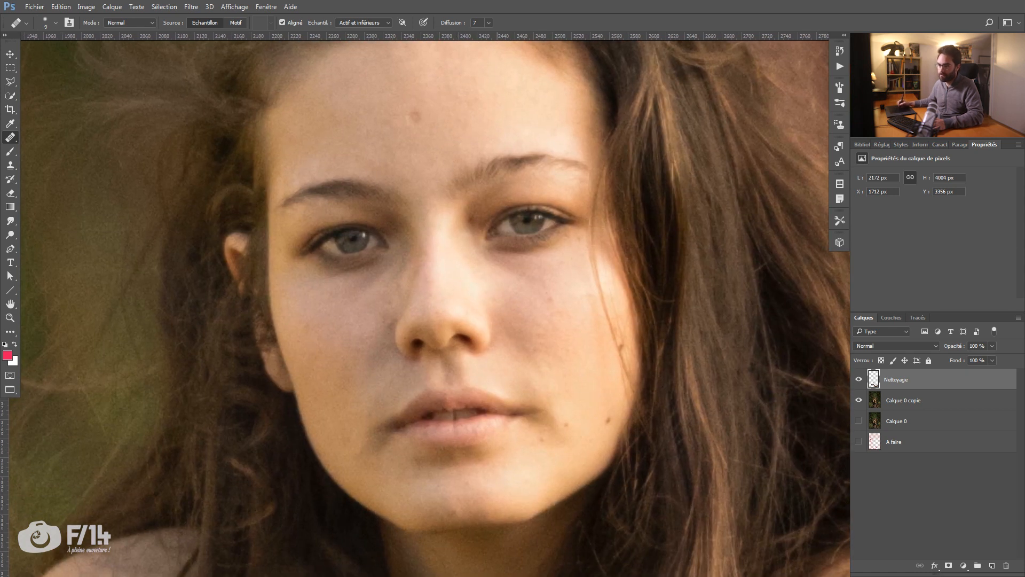
left_click(473, 488, "alt")
left_click_drag(465, 487, 477, 488)
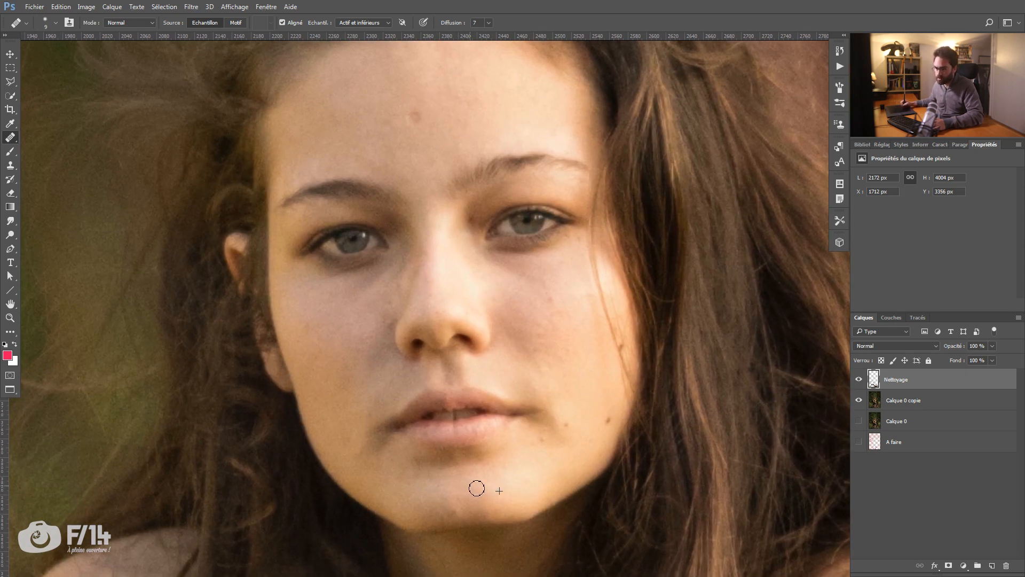
left_click_drag(538, 356, 527, 357)
left_click_drag(383, 302, 385, 328)
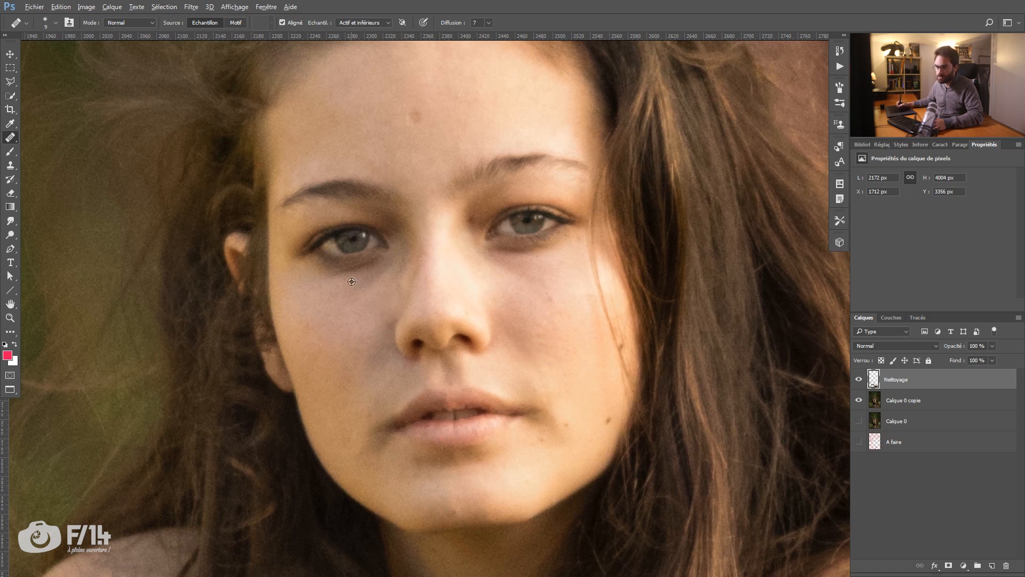
Step: Heal the small marks under the eyes, around the nose and on the cheek near the mouth, keeping the moles
left_click_drag(385, 269, 367, 286)
left_click(330, 292, "alt")
left_click(428, 278, "alt")
mouse_move(422, 259)
left_mouse_down()
mouse_move(409, 294)
mouse_move(406, 267)
mouse_move(415, 258)
mouse_move(406, 296)
left_mouse_up()
left_click_drag(541, 274, 542, 276)
left_click(563, 375, "alt")
left_click_drag(546, 404, 554, 419)
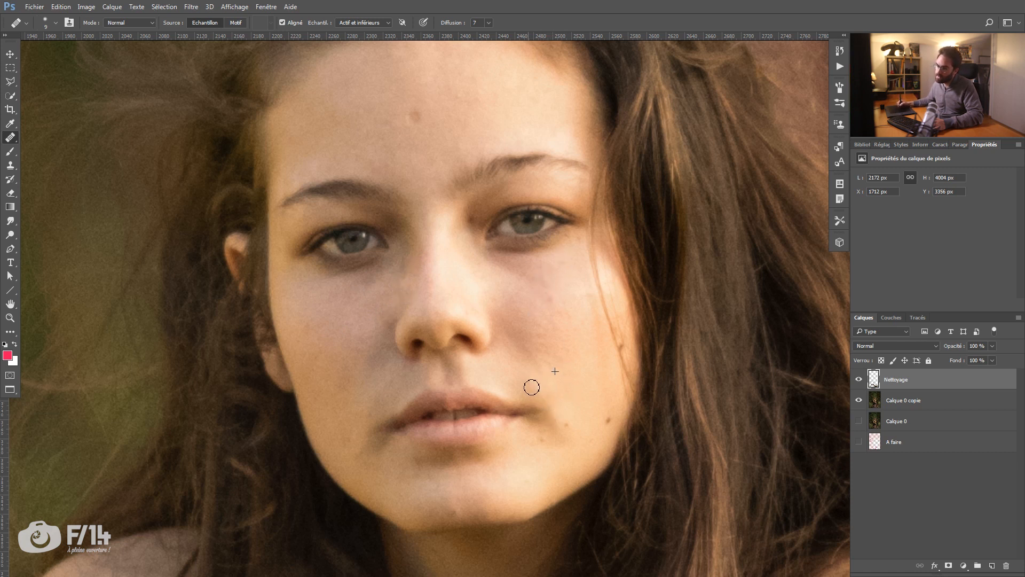
left_click_drag(436, 338, 442, 333)
left_click_drag(395, 322, 403, 324)
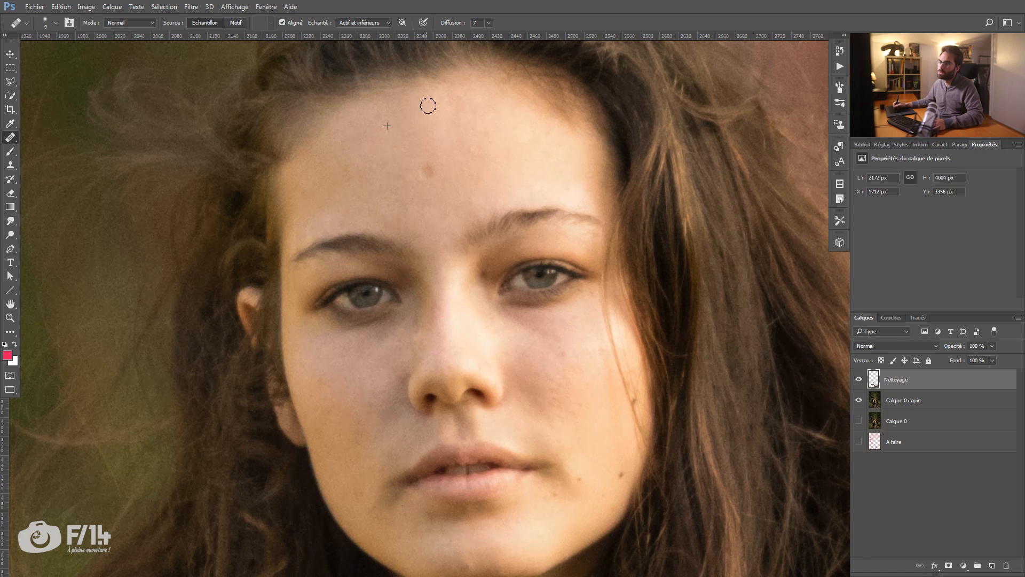
Step: Soften the dark shadows at both corners of the mouth with a 16 px Healing Brush
left_click_drag(368, 264, 374, 206)
left_click_drag(422, 244, 420, 139)
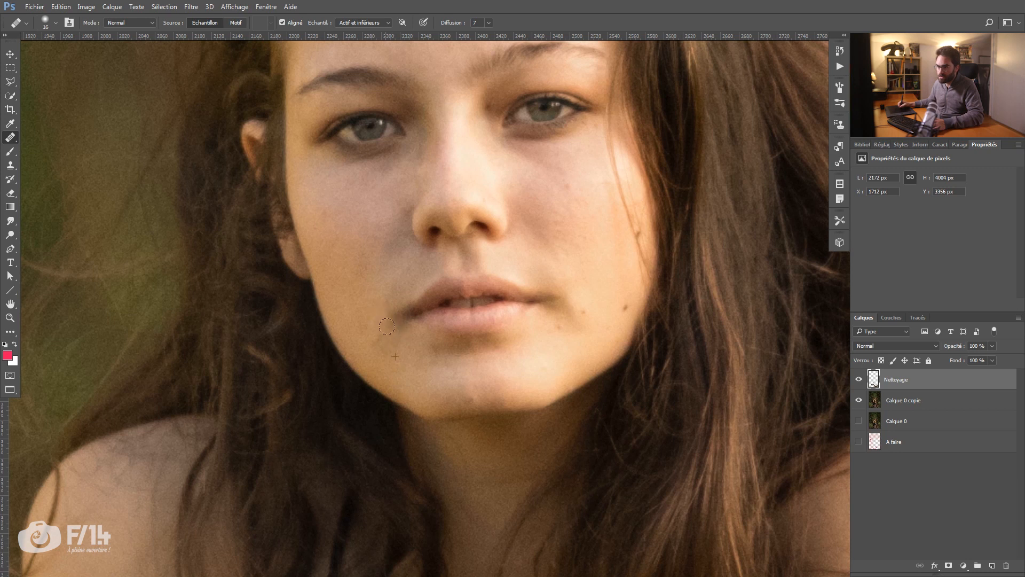
left_click_drag(402, 296, 402, 305)
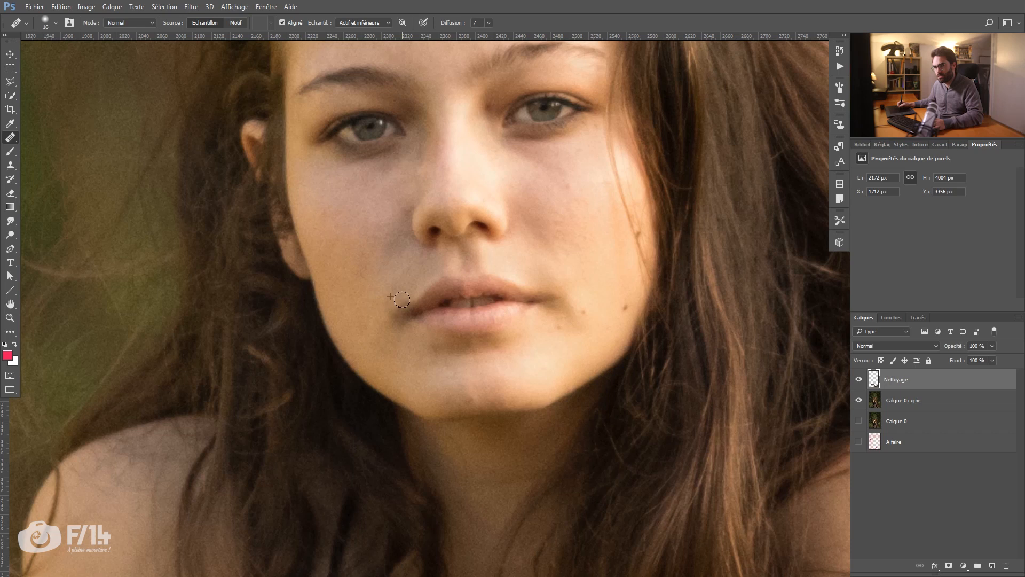
left_click(398, 331)
mouse_move(549, 295)
left_mouse_down()
mouse_move(574, 326)
mouse_move(557, 291)
mouse_move(567, 287)
mouse_move(544, 305)
left_mouse_up()
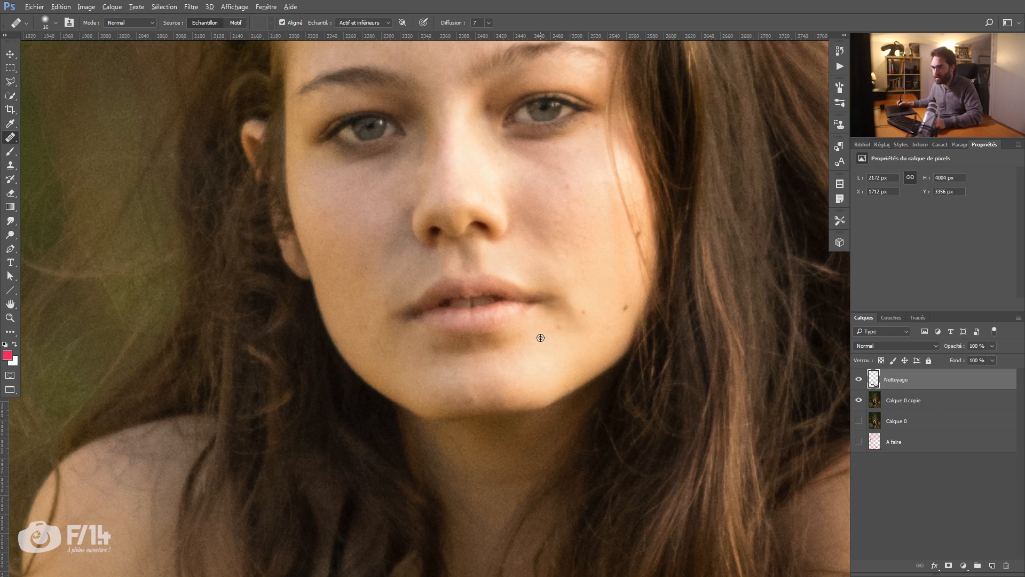
Step: Examine the retouched face, including the eyes and the bridge of the nose up close, for remaining flaws
key("z")
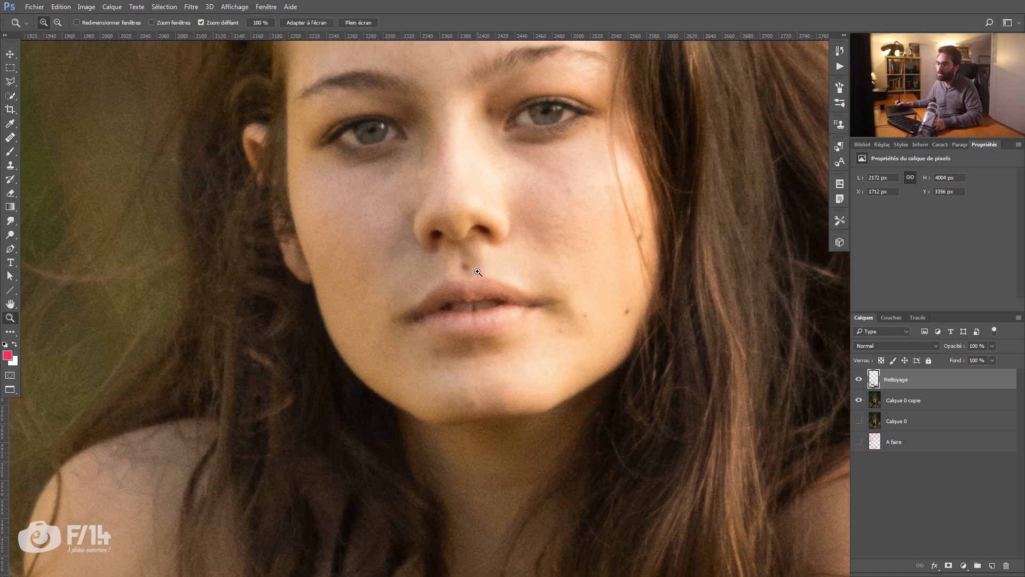
left_click(474, 269, "alt")
key("j")
left_click(540, 237)
left_click_drag(503, 279, 498, 308)
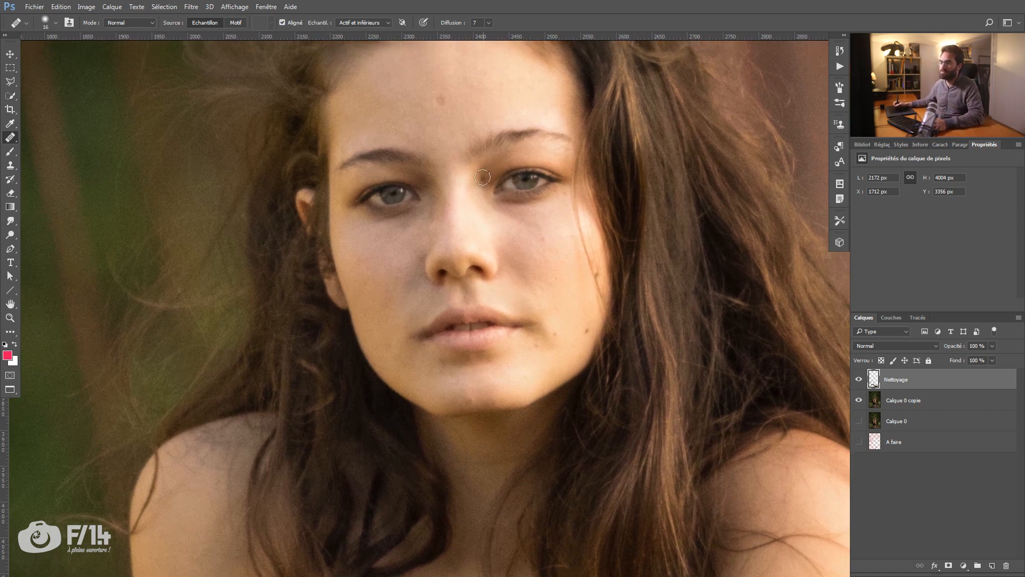
left_click_drag(462, 234, 502, 220)
key("ctrl+space")
left_click_drag(510, 144, 572, 145)
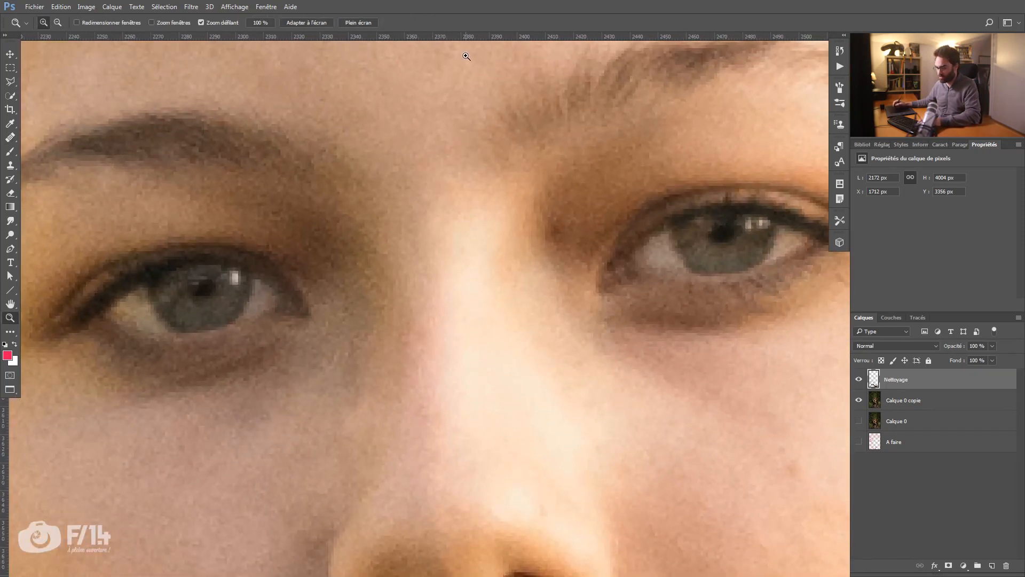
mouse_move(542, 225)
left_mouse_down()
mouse_move(550, 231)
mouse_move(536, 241)
mouse_move(492, 176)
left_mouse_up()
left_click(552, 289)
key("ctrl+space")
left_click_drag(490, 497, 489, 198)
left_click_drag(502, 262, 376, 247)
mouse_move(485, 220)
left_mouse_down()
mouse_move(435, 249)
mouse_move(550, 256)
left_mouse_up()
Step: Review the cleaned portrait from the face down to the arms and hands, ending on the whole image
key("z")
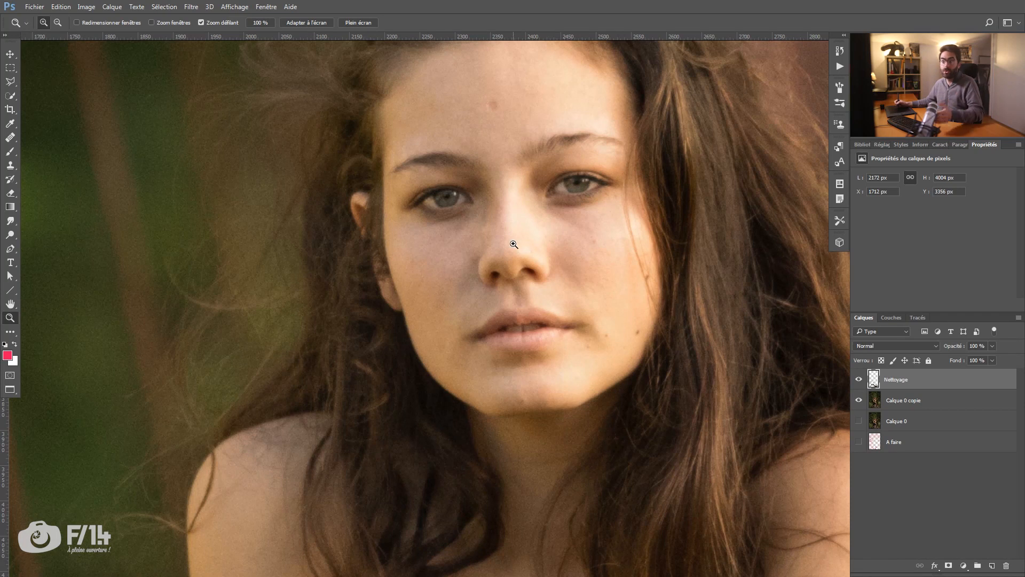
mouse_move(437, 288)
left_mouse_down()
mouse_move(442, 194)
mouse_move(410, 288)
mouse_move(396, 271)
mouse_move(418, 145)
mouse_move(478, 121)
left_mouse_up()
left_click_drag(342, 295, 576, 97)
left_click_drag(391, 304, 375, 261)
scroll(374, 261, "down", 6)
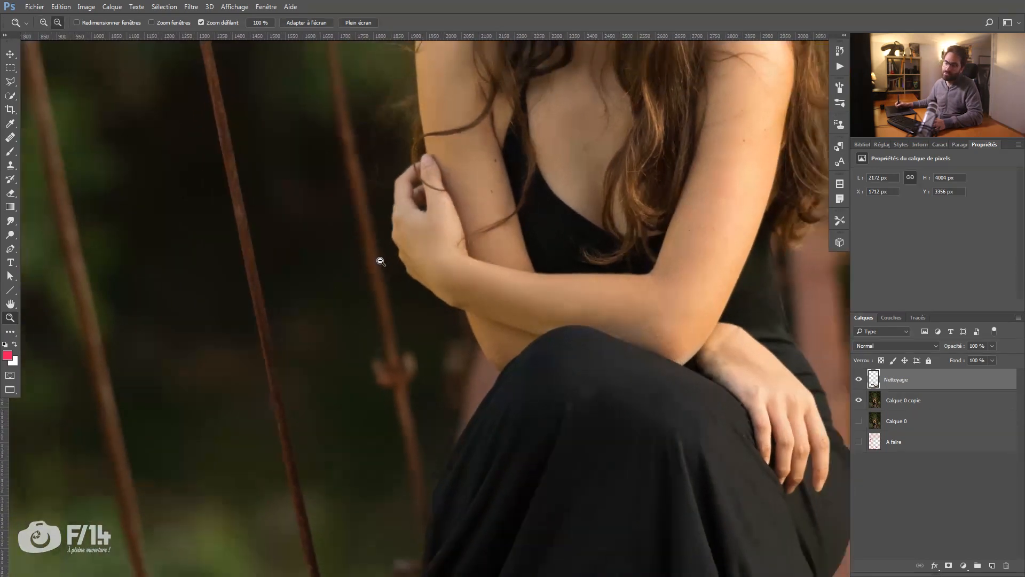
scroll(390, 253, "up", 3)
scroll(375, 265, "down", 6)
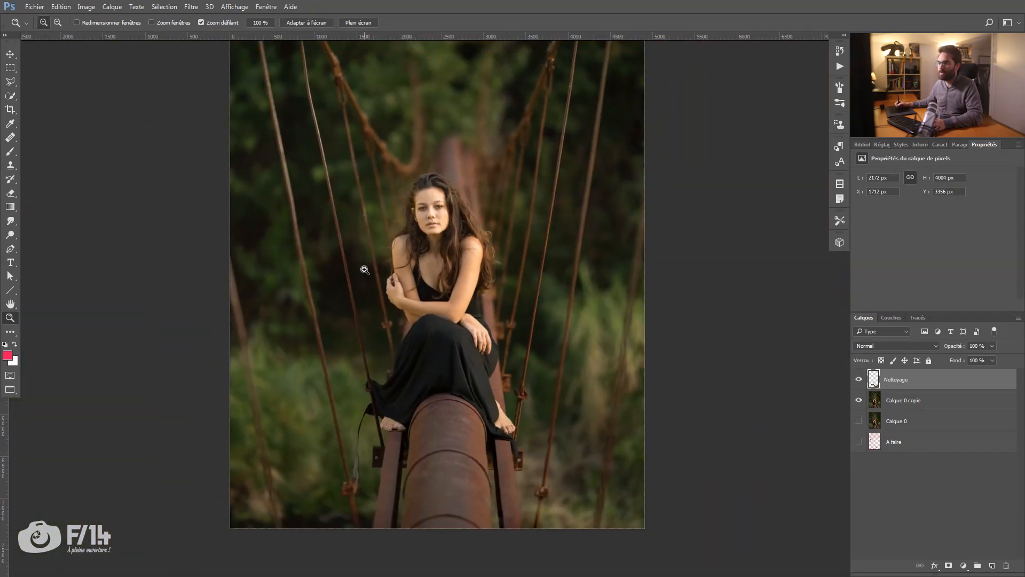
Step: Heal the bright orange spot on the blurred cable near the image's upper-left edge with a 24 px Healing Brush
left_click_drag(358, 195, 448, 332)
left_click_drag(390, 213, 474, 220)
key("j")
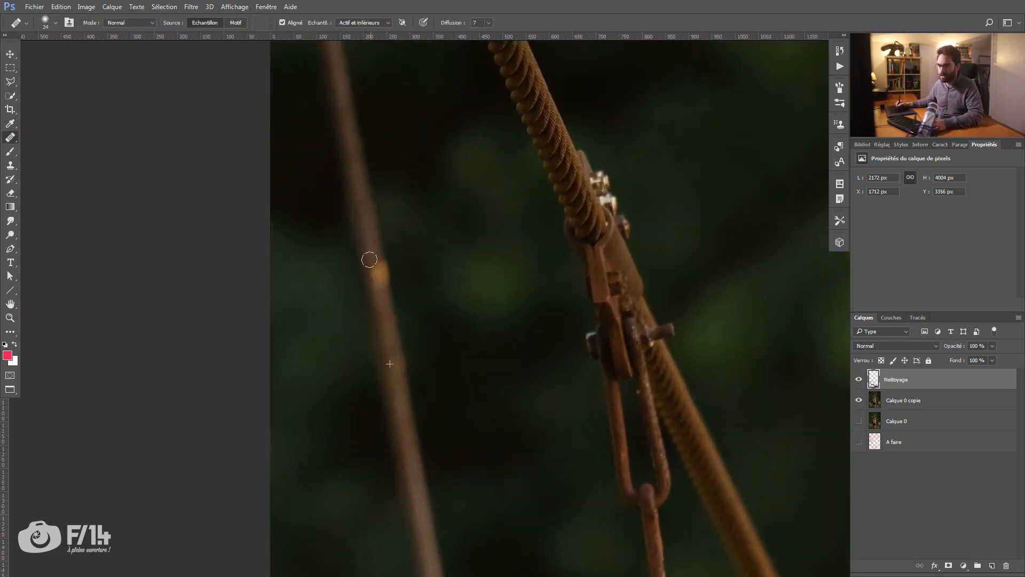
left_click_drag(384, 299, 380, 285)
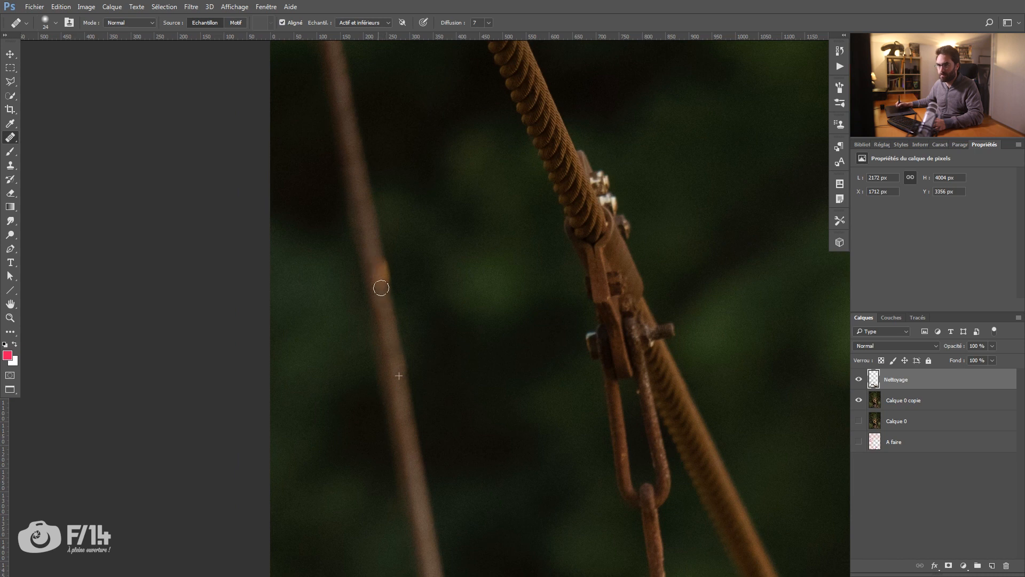
left_click(382, 267)
left_click_drag(379, 281, 388, 327)
Step: Heal the white specks along the thin cable in the upper-right part of the image
left_click_drag(449, 471, 347, 232)
key("z")
left_click_drag(433, 232, 381, 248)
left_click_drag(456, 311, 287, 223)
left_click_drag(693, 409, 313, 282)
left_click_drag(641, 181, 505, 185)
key("j")
left_click(468, 273)
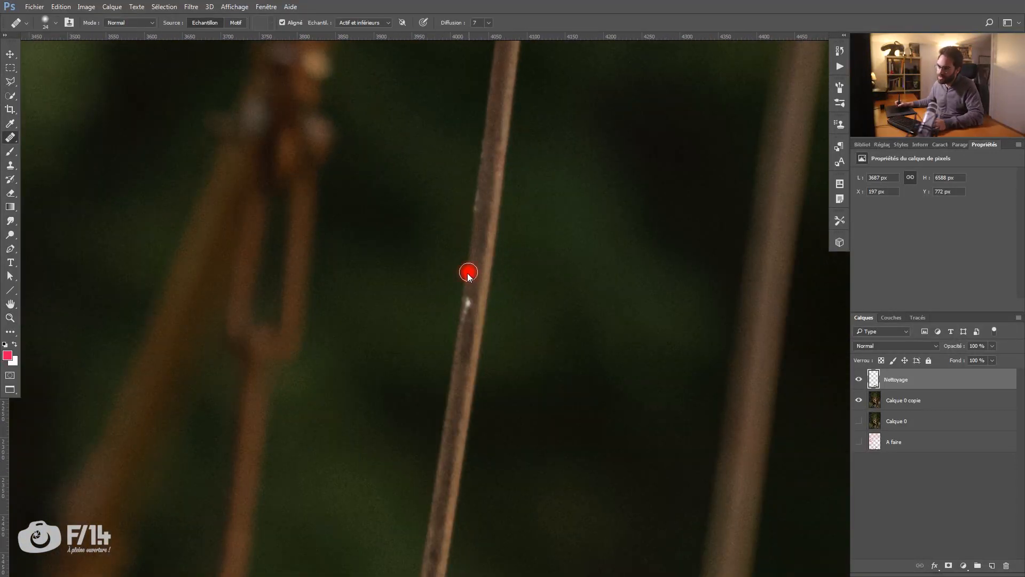
left_click_drag(464, 276, 463, 276)
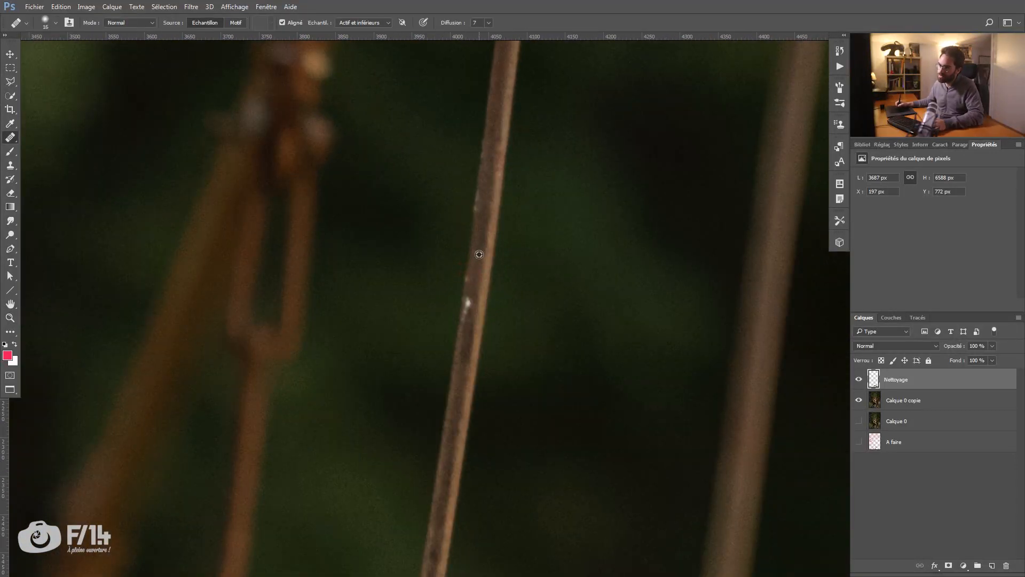
left_click(472, 224, "alt")
left_click(462, 298)
Step: Review the whole image, the lower pipe and the upper-left cable clamp up close for remaining flaws
key("z")
mouse_move(480, 209)
left_mouse_down()
mouse_move(414, 226)
mouse_move(460, 227)
mouse_move(358, 273)
left_mouse_up()
mouse_move(399, 313)
left_mouse_down()
mouse_move(407, 245)
mouse_move(421, 251)
mouse_move(396, 235)
mouse_move(414, 238)
left_mouse_up()
key("j")
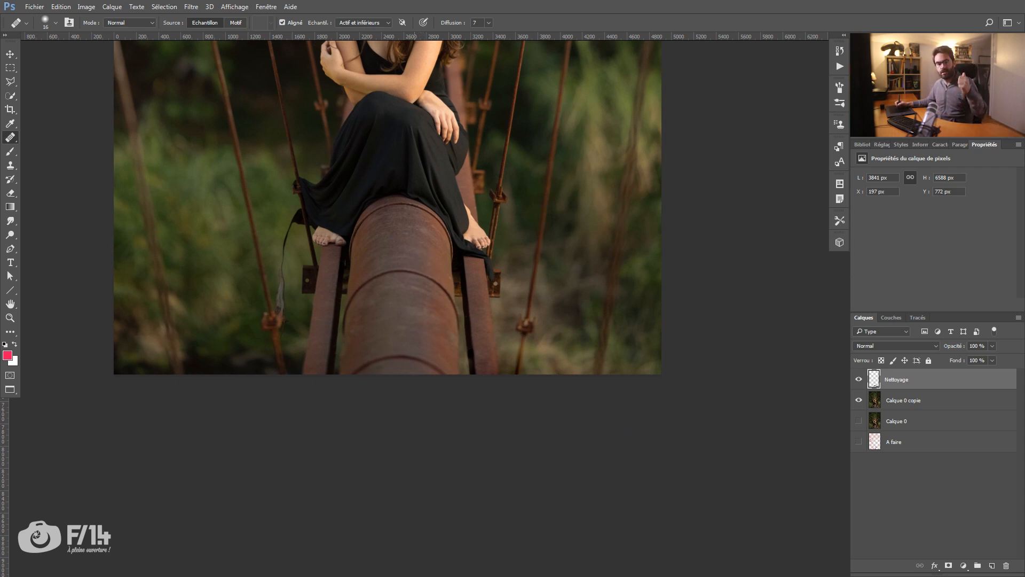
left_click_drag(402, 276, 438, 340)
mouse_move(426, 250)
left_mouse_down()
mouse_move(437, 355)
mouse_move(389, 309)
mouse_move(393, 333)
left_mouse_up()
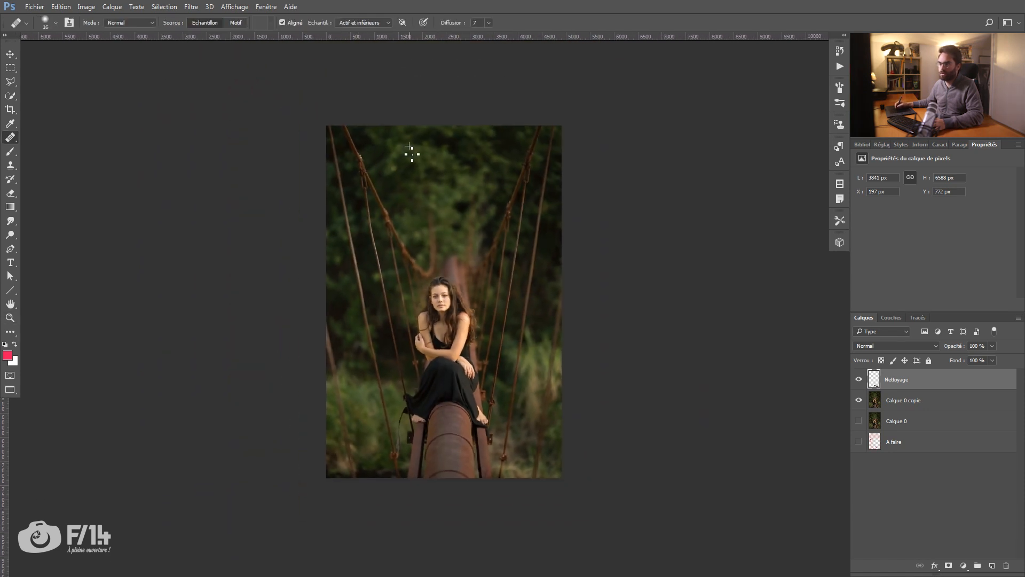
mouse_move(380, 169)
left_mouse_down()
mouse_move(400, 149)
mouse_move(453, 155)
left_mouse_up()
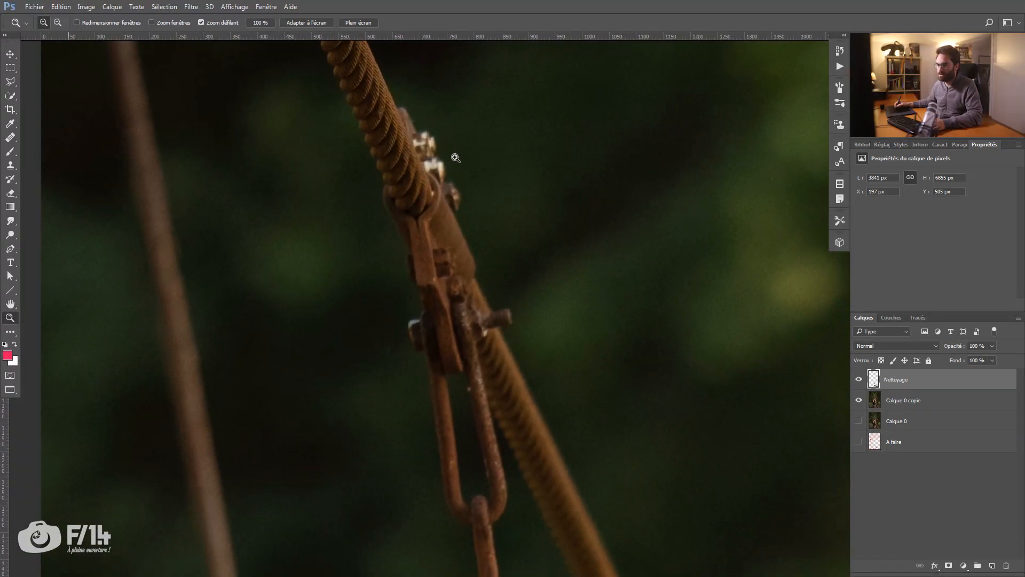
left_click_drag(442, 309, 407, 273)
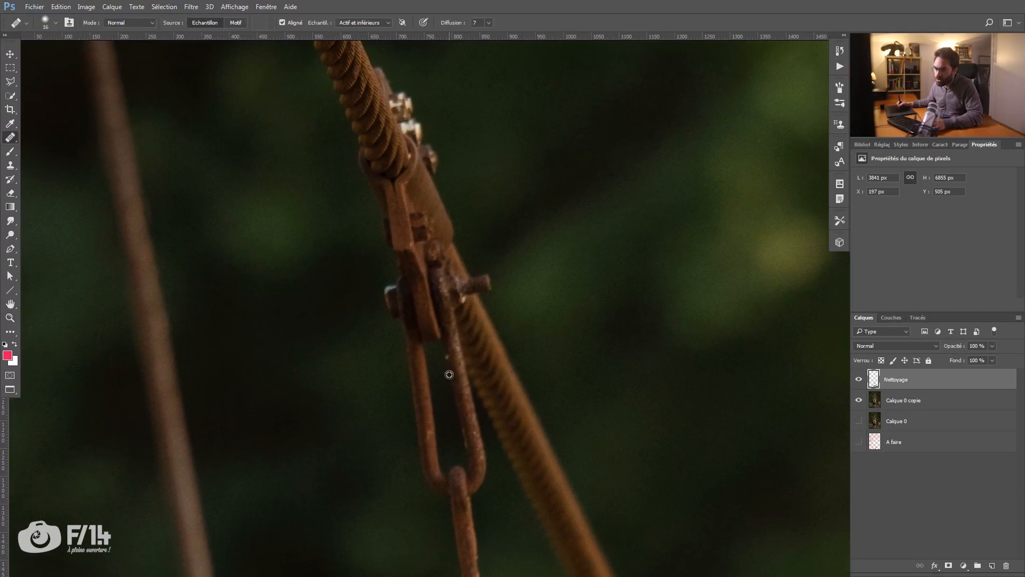
left_click_drag(458, 418, 348, 222)
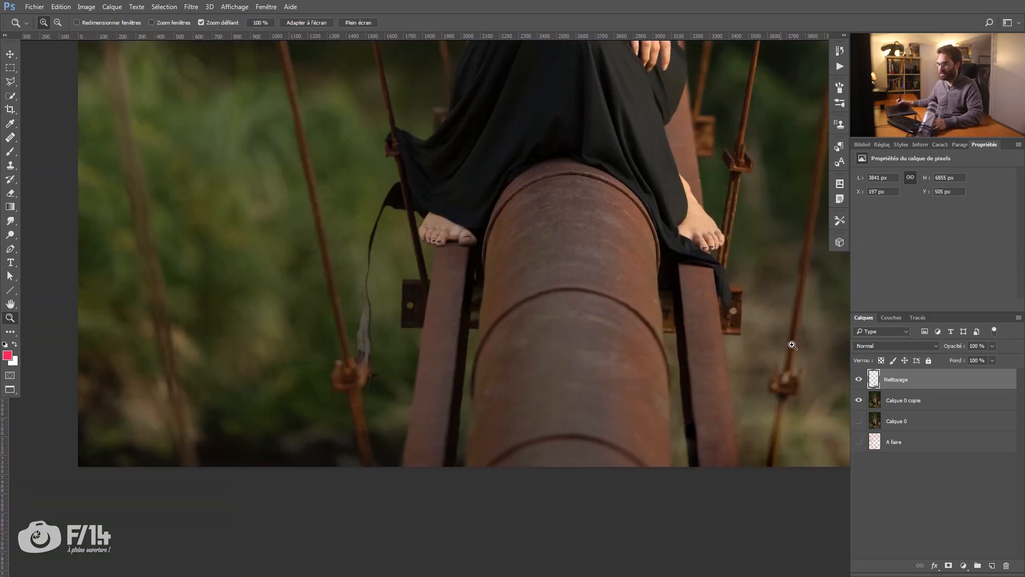
Step: Move the A faire layer directly below Nettoyage and check its retouching notes against the hanging ribbon area
left_click_drag(896, 441, 897, 392)
left_click(859, 400)
left_click(373, 246)
Step: On the Nettoyage layer, remove the ribbon hanging beside the left foot with a 58 px Healing Brush
key("j")
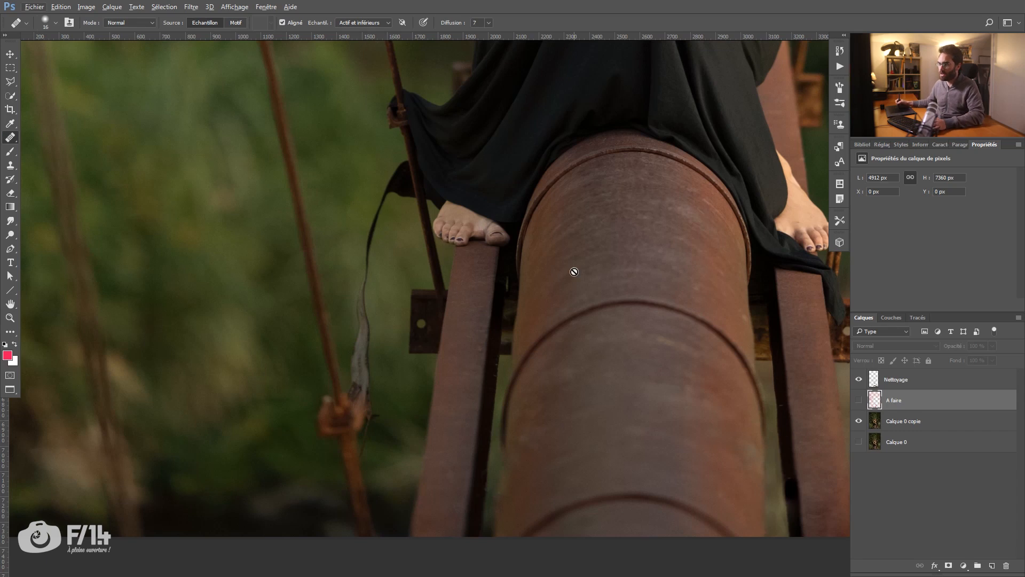
key("alt+bracketright")
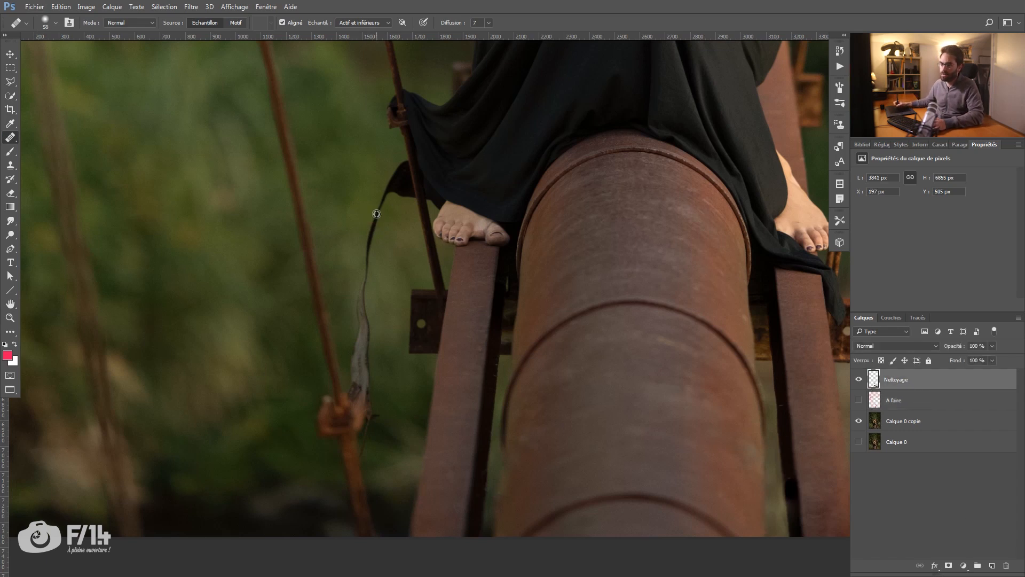
left_click(347, 173, "alt")
mouse_move(379, 193)
left_mouse_down()
mouse_move(373, 226)
mouse_move(377, 191)
mouse_move(371, 259)
left_mouse_up()
left_click_drag(376, 187, 380, 194)
left_click_drag(368, 266, 364, 323)
left_click_drag(361, 369, 350, 311)
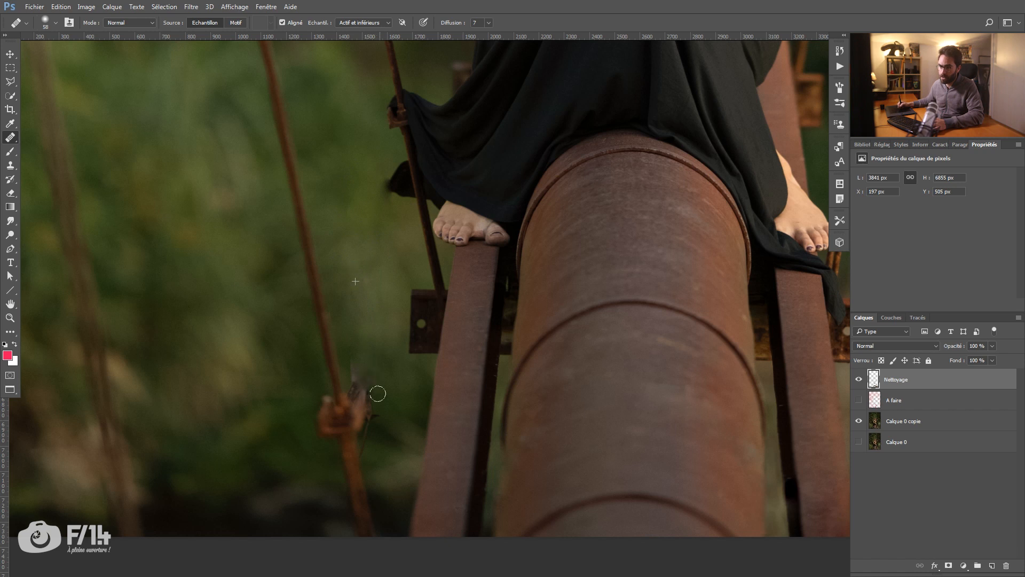
left_click_drag(377, 394, 366, 366)
mouse_move(338, 412)
left_mouse_down()
mouse_move(334, 366)
mouse_move(382, 371)
mouse_move(347, 406)
left_mouse_up()
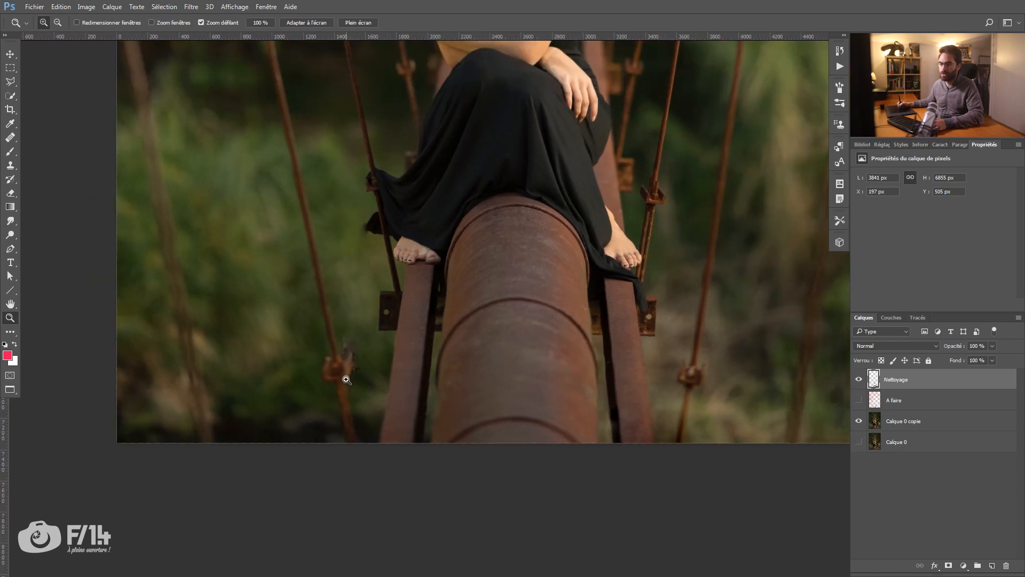
Step: Remove the rusty joint and ribbon remains from the lower-left cable with a 125 px Healing Brush, rebuilding the cable down to the image edge
left_click(348, 375, "alt")
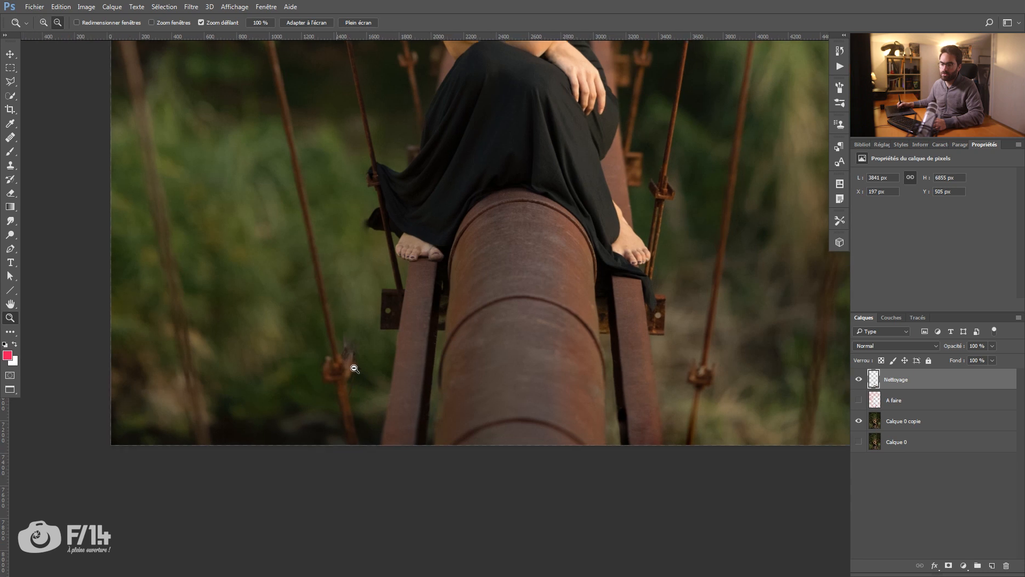
left_click_drag(341, 379, 393, 376)
key("j")
left_click_drag(329, 264, 347, 263)
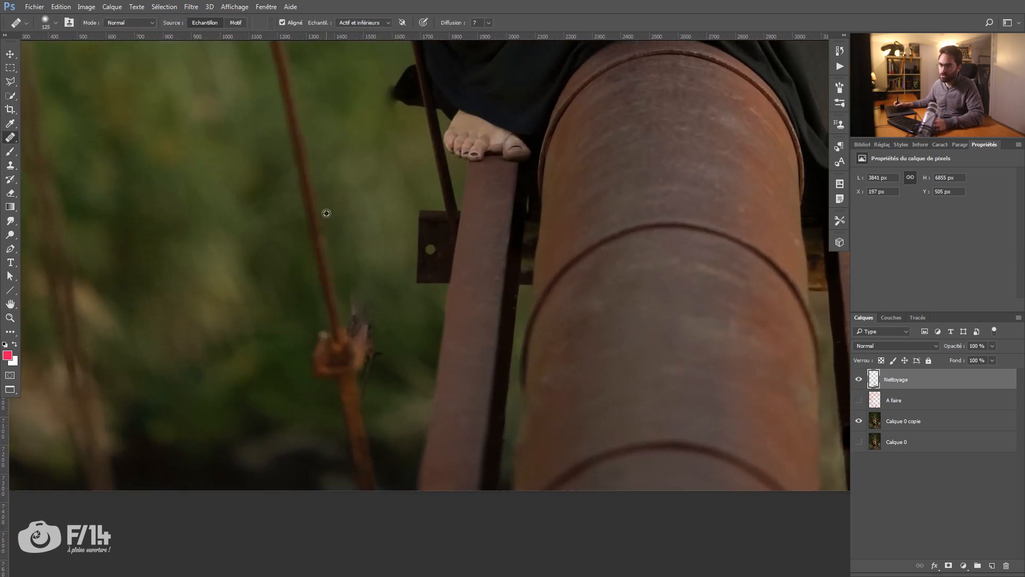
left_click(314, 193, "alt")
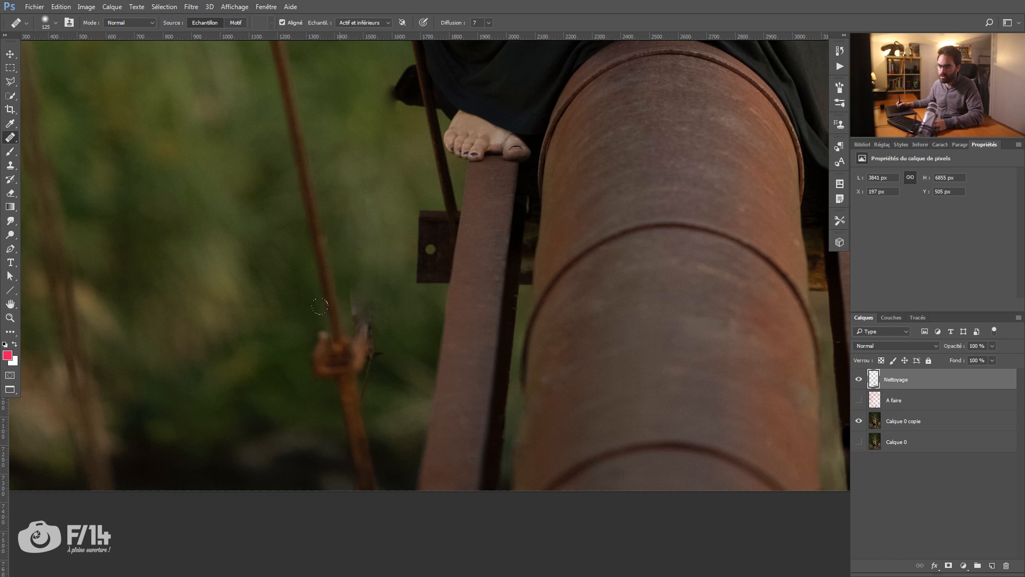
mouse_move(336, 342)
left_mouse_down()
mouse_move(325, 323)
mouse_move(355, 340)
mouse_move(347, 347)
mouse_move(315, 311)
mouse_move(306, 353)
mouse_move(336, 412)
mouse_move(338, 388)
mouse_move(361, 467)
mouse_move(360, 444)
left_mouse_up()
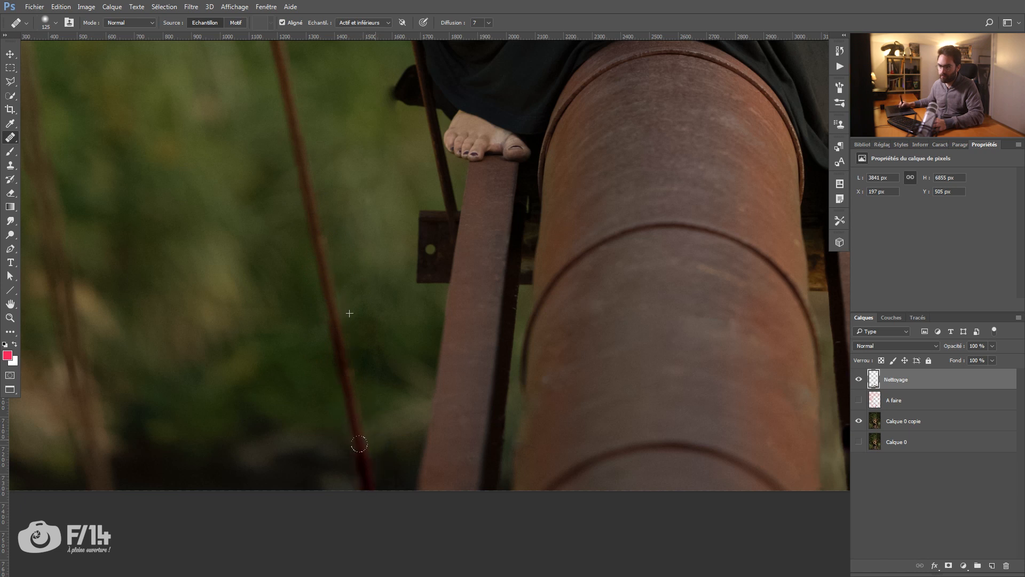
Step: Heal away the rusty joint on the cable at the lower right of the pipe so the cable runs continuously
key("z")
mouse_move(389, 263)
left_mouse_down()
mouse_move(350, 259)
mouse_move(306, 272)
left_mouse_up()
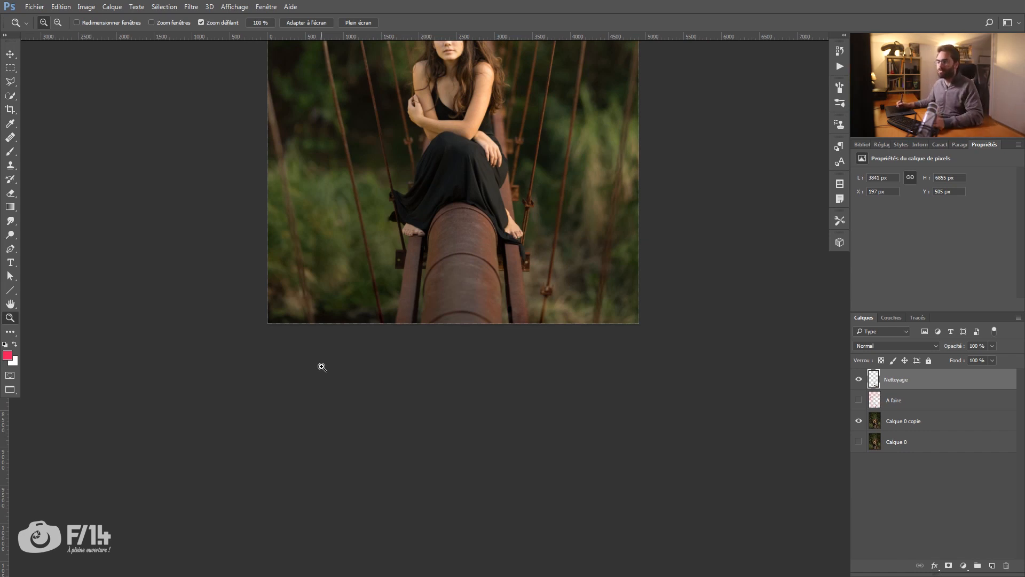
left_click_drag(460, 272, 372, 270)
key("j")
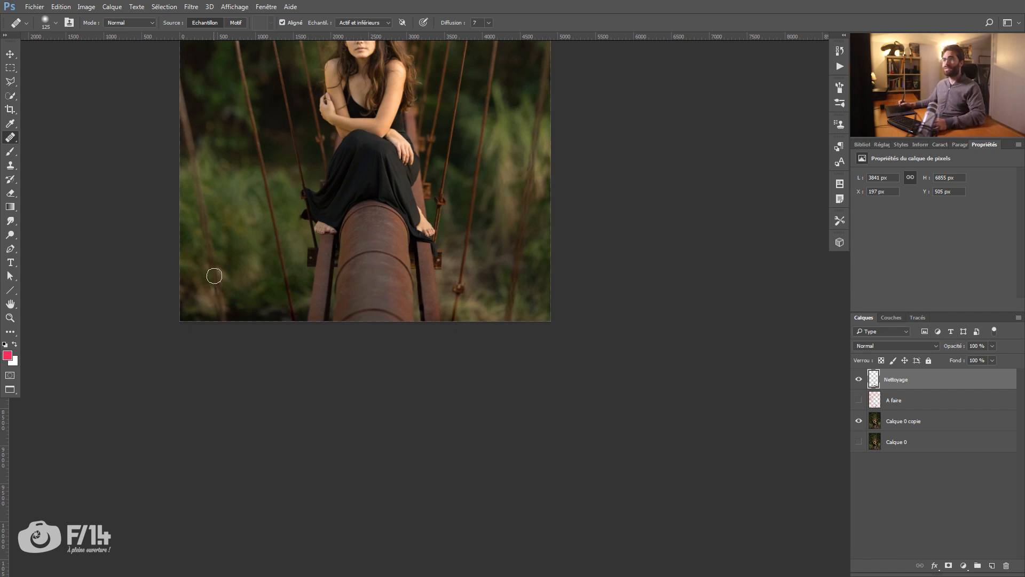
left_click_drag(354, 301, 307, 286)
key("z")
left_click_drag(415, 271, 487, 278)
left_click(486, 278, "alt")
key("j")
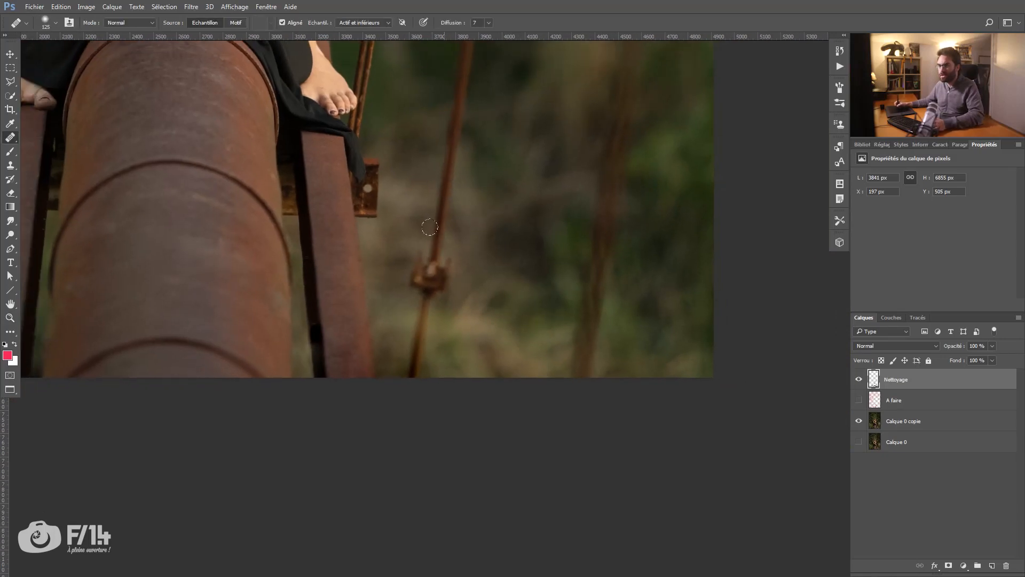
mouse_move(426, 258)
left_mouse_down()
mouse_move(433, 293)
mouse_move(421, 338)
left_mouse_up()
left_click(428, 298)
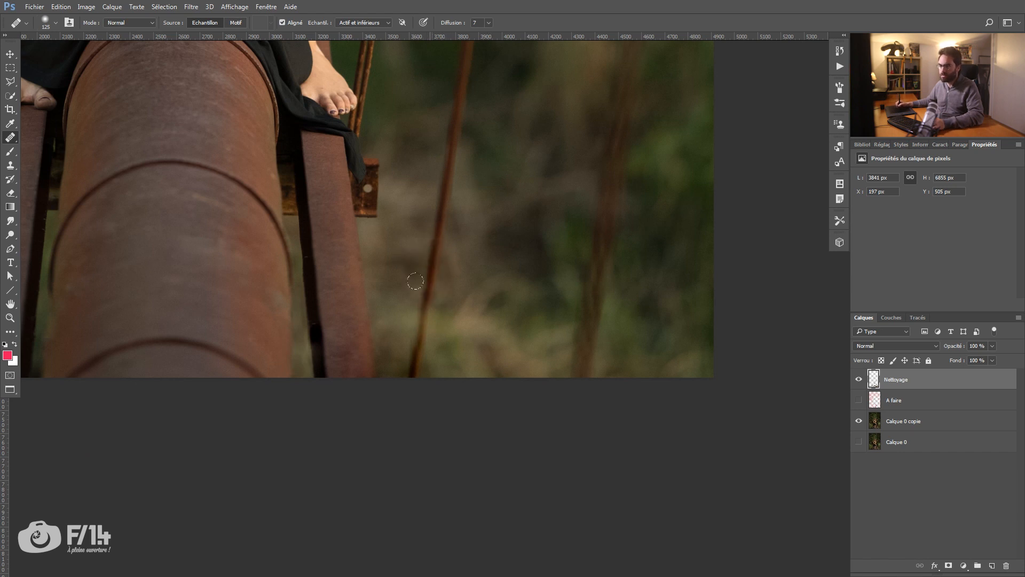
Step: Create a new layer named Nettoyage robe above the Nettoyage layer
key("z")
left_click_drag(490, 211, 436, 261)
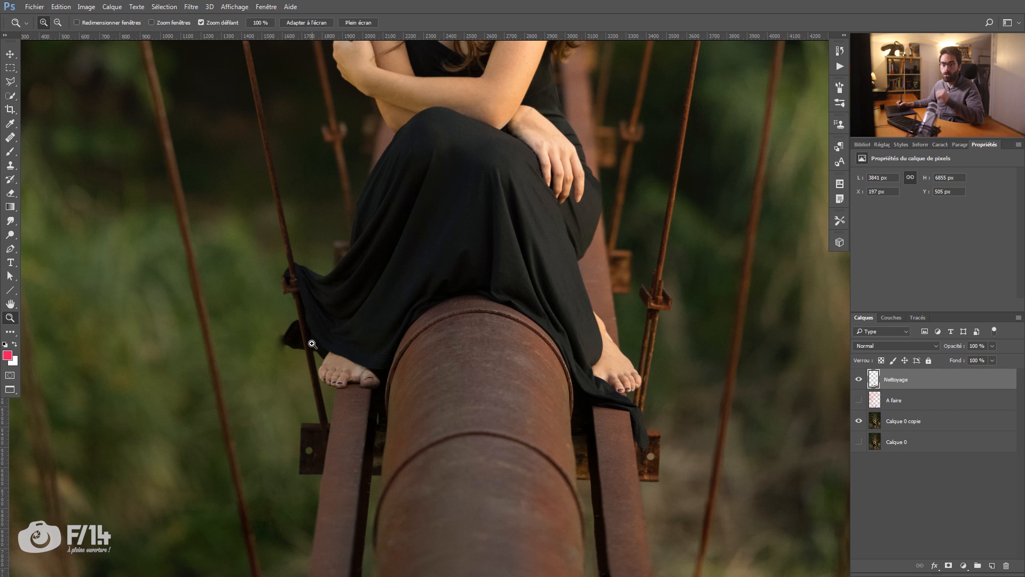
left_click_drag(295, 339, 291, 336)
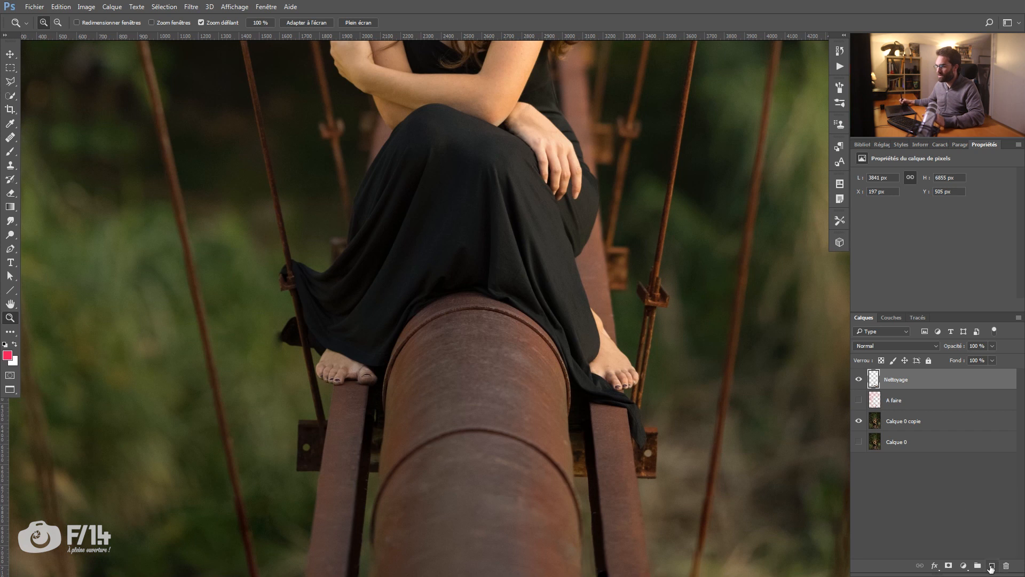
left_click(992, 566)
double_click(899, 380)
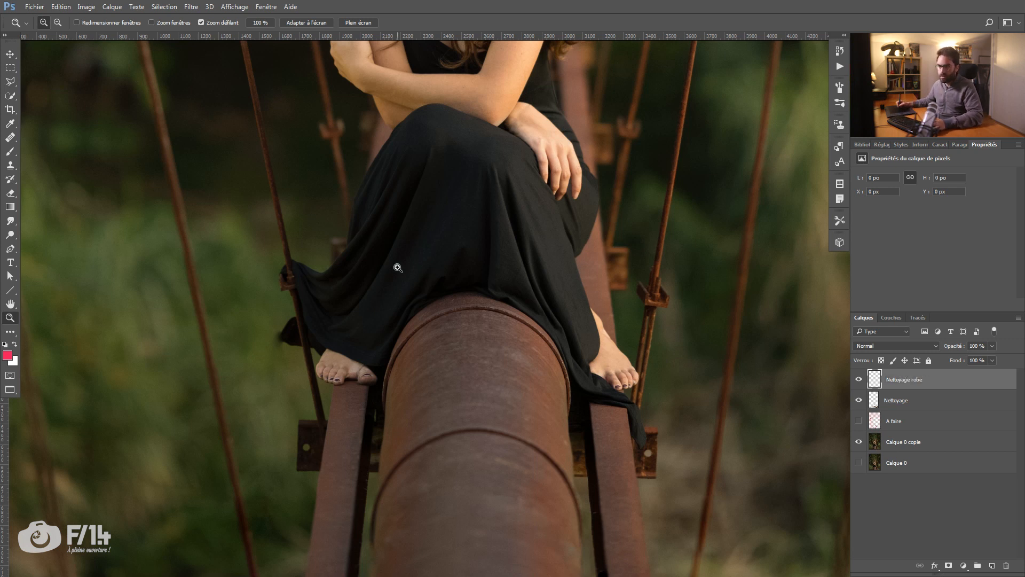
Step: Clone grass background over the dress's left flap, its dark tail and the cable crossing them with a 130 px Clone Stamp
left_click(318, 279)
key("j")
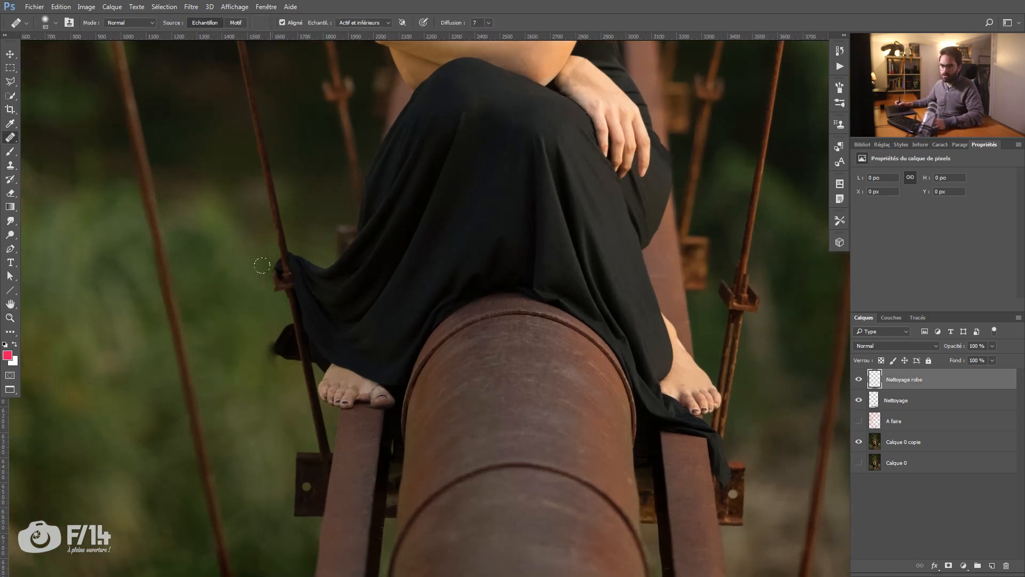
key("s")
left_click(256, 287, "alt")
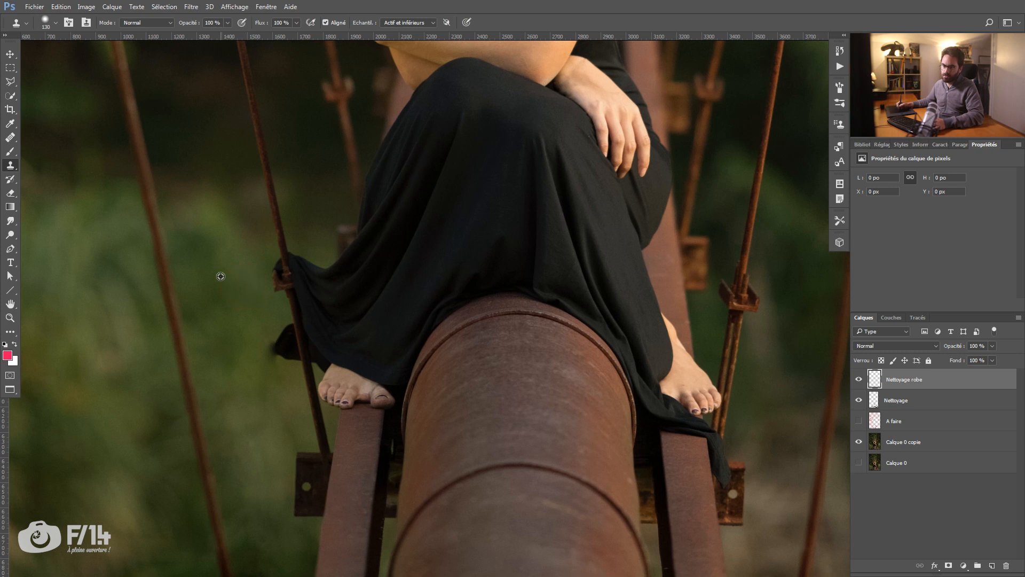
mouse_move(260, 258)
left_mouse_down()
mouse_move(294, 256)
mouse_move(321, 278)
mouse_move(307, 257)
mouse_move(318, 368)
mouse_move(267, 343)
mouse_move(274, 288)
mouse_move(290, 295)
left_mouse_up()
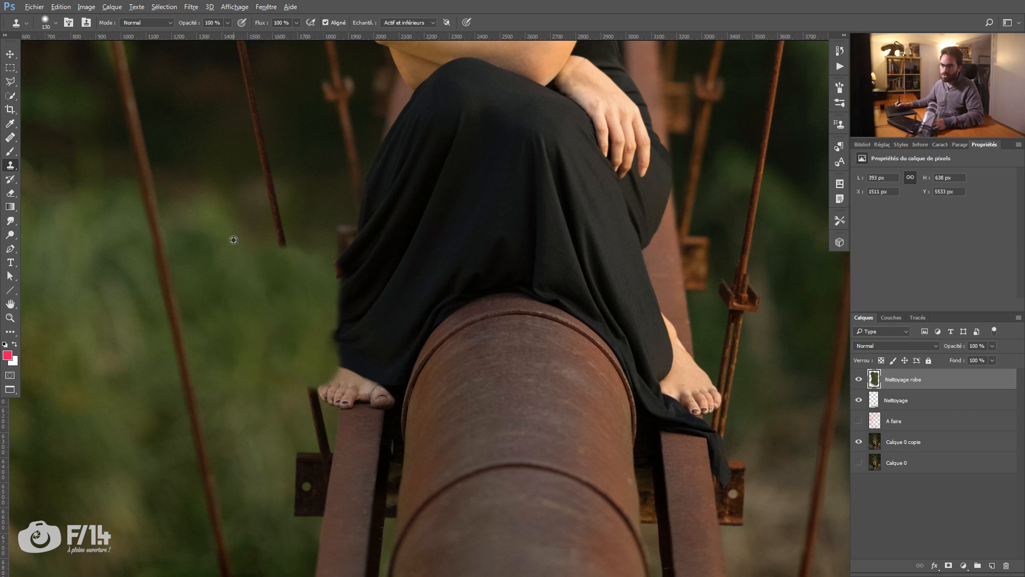
left_click(246, 376, "alt")
mouse_move(280, 352)
left_mouse_down()
mouse_move(304, 363)
mouse_move(312, 347)
mouse_move(289, 359)
left_mouse_up()
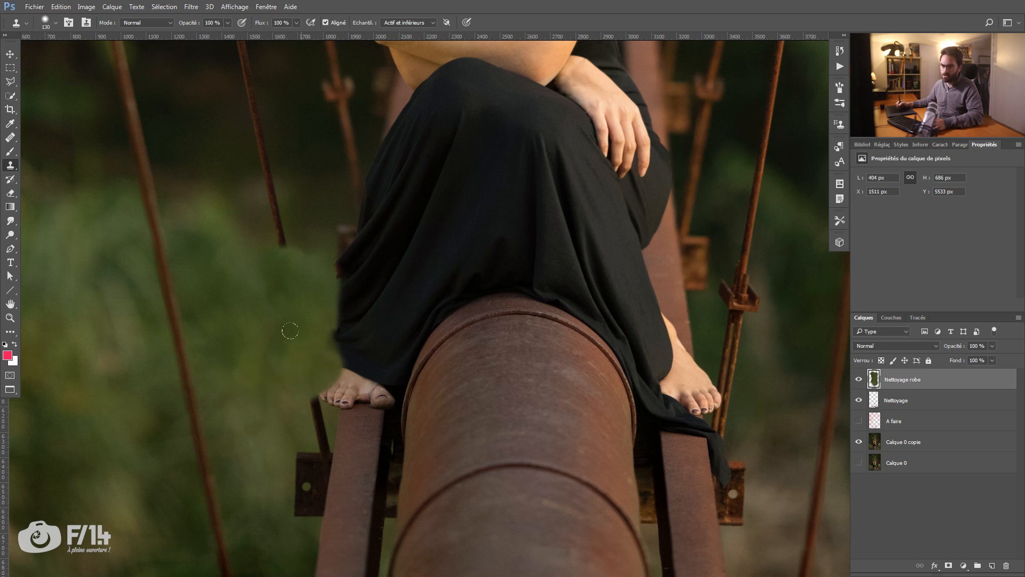
Step: Heal the cut end of the cable left of the dress into the surrounding background
key("j")
left_click(311, 214, "alt")
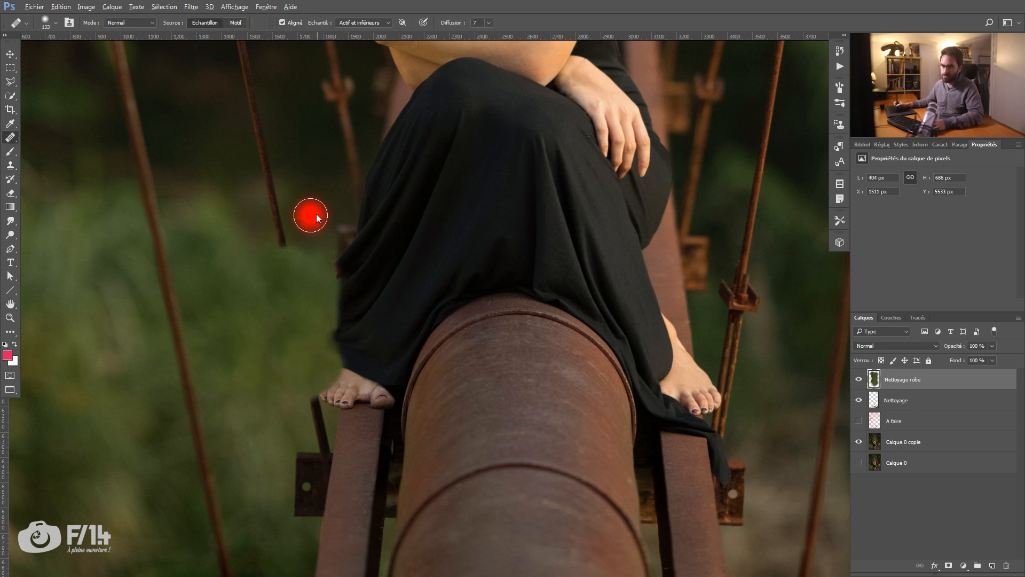
mouse_move(287, 230)
left_mouse_down()
mouse_move(264, 235)
mouse_move(274, 213)
left_mouse_up()
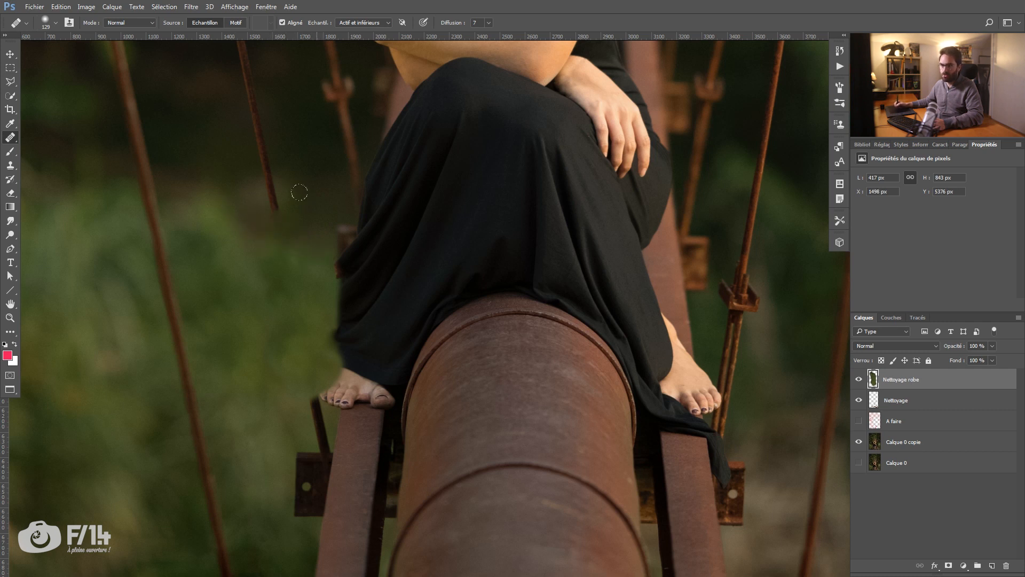
Step: Clean up the dress's left edge with the Clone Stamp, covering the leftover rusty residue with background
left_click(316, 326)
key("z")
key("s")
key("ctrl+z")
right_click(273, 277, "alt")
left_click_drag(307, 248, 311, 322)
Step: Heal the top of the cable stub beside the left foot and smooth the grass left of the dress
key("j")
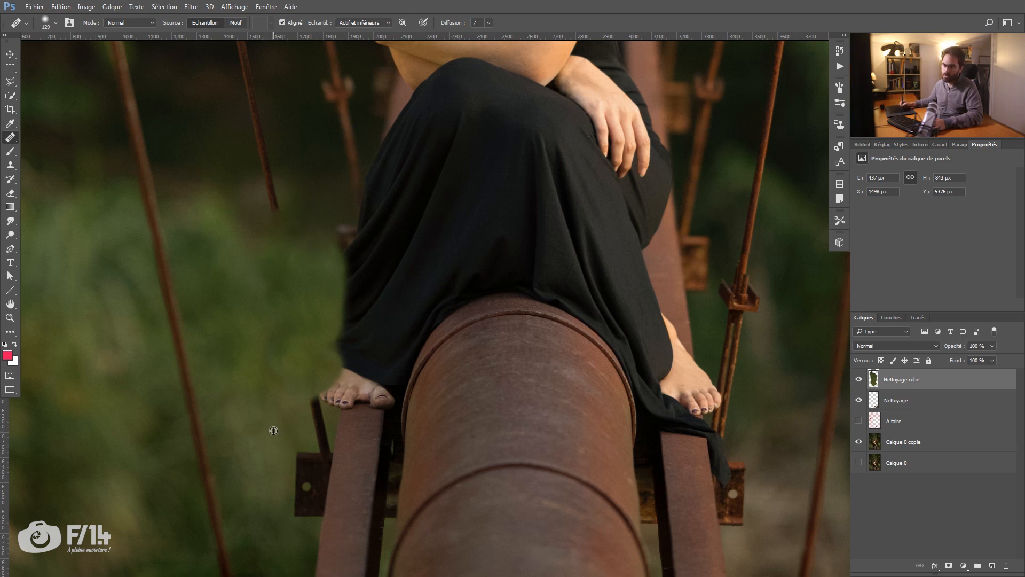
left_click_drag(298, 373, 321, 396)
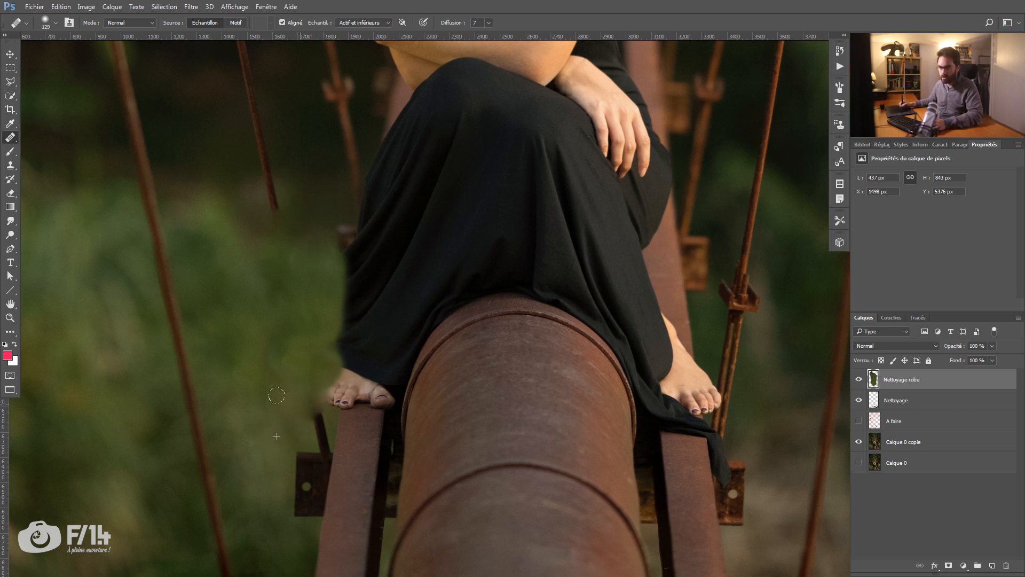
key("z")
left_click_drag(351, 322, 291, 392)
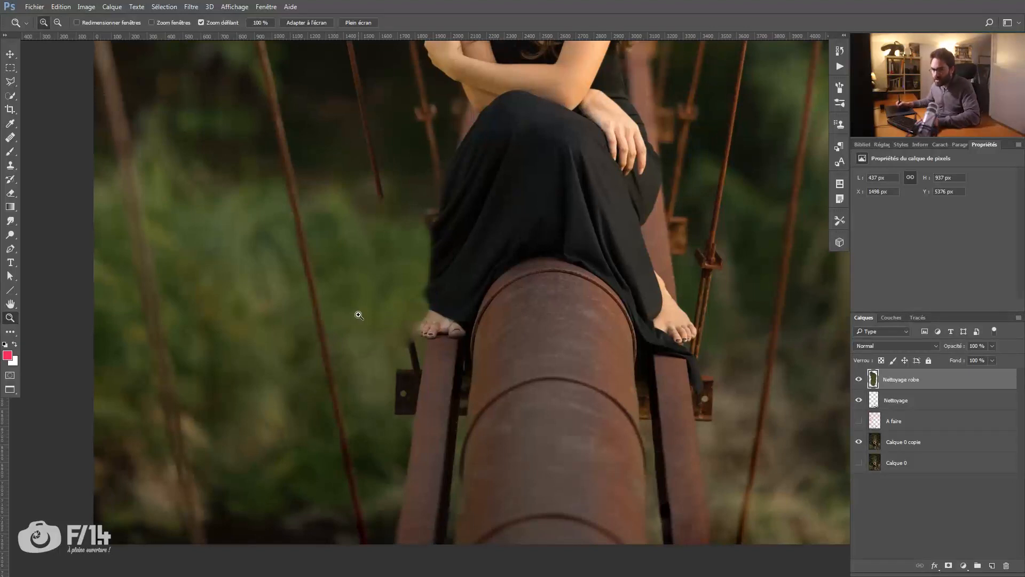
key("j")
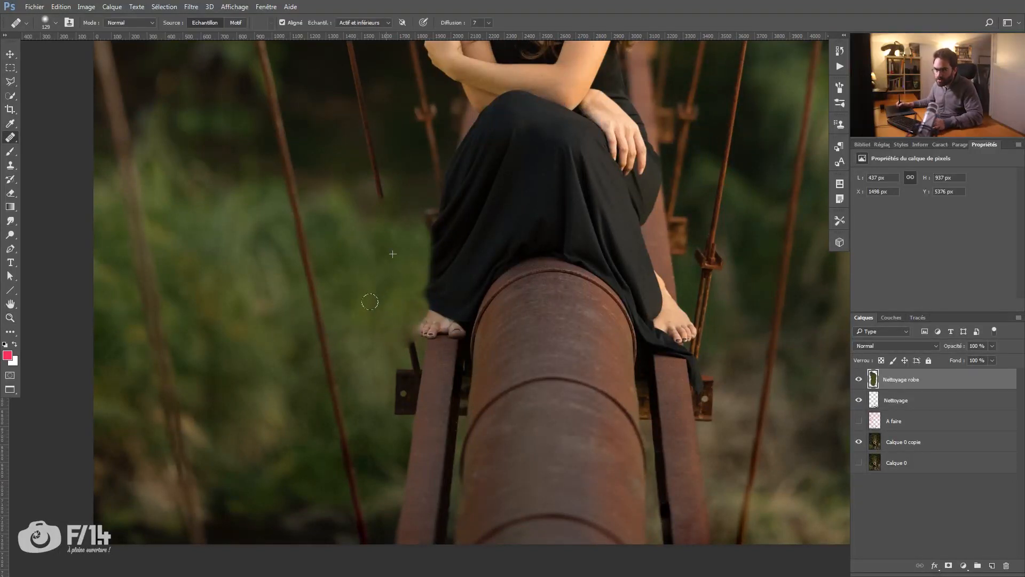
left_click(385, 297, "alt")
Step: Examine the cleaned area left of the dress in the whole image and again up close
key("z")
mouse_move(408, 341)
left_mouse_down()
mouse_move(357, 350)
mouse_move(332, 371)
left_mouse_up()
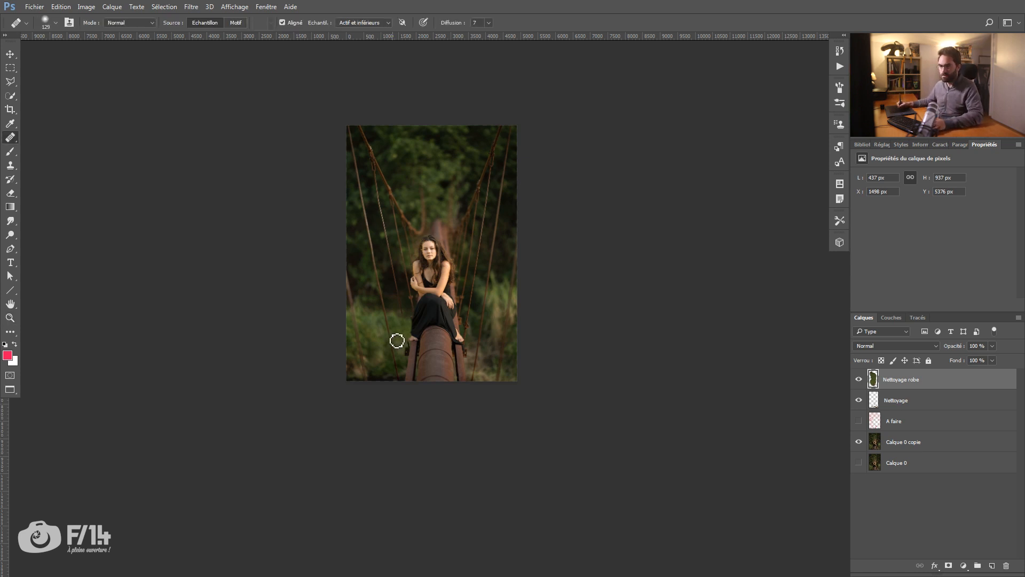
key("z")
left_click_drag(401, 334, 494, 328)
left_click_drag(459, 317, 412, 343)
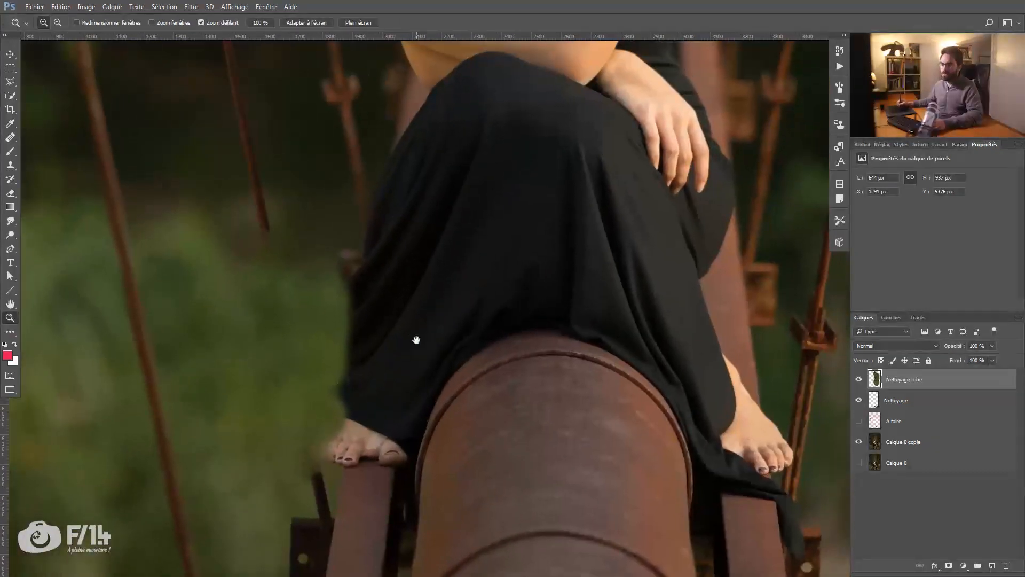
Step: Add a layer mask to the Nettoyage robe layer and prepare a black brush at 100% opacity
left_click_drag(251, 354, 284, 328)
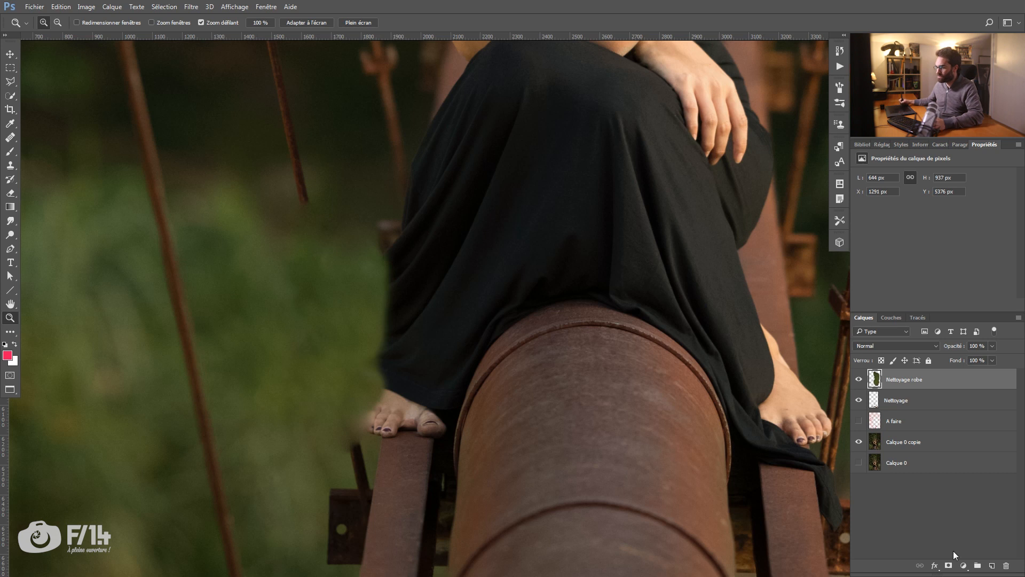
left_click(949, 565)
key("b")
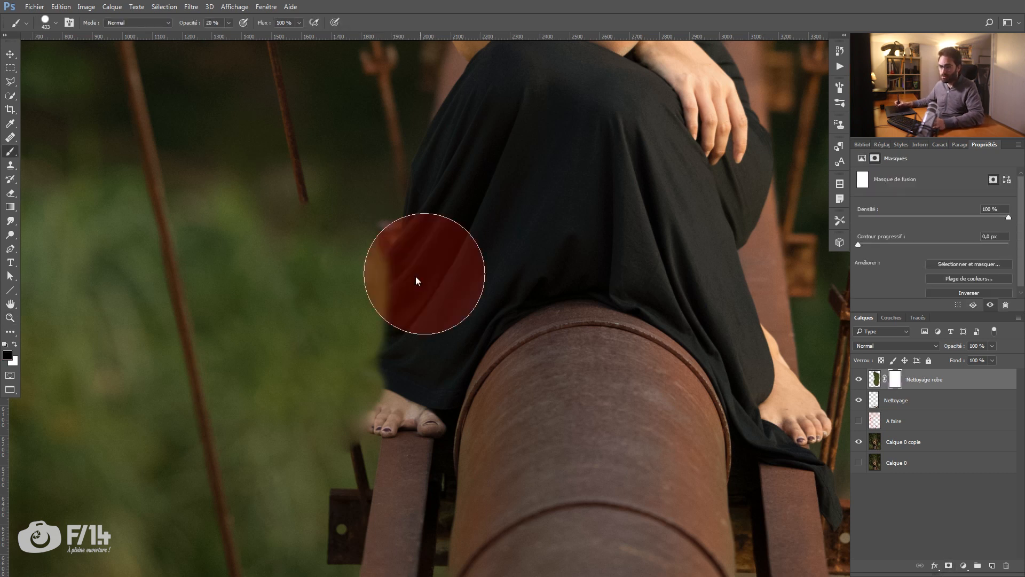
right_click(379, 263)
mouse_move(395, 268)
left_mouse_down()
mouse_move(372, 256)
mouse_move(386, 265)
left_mouse_up()
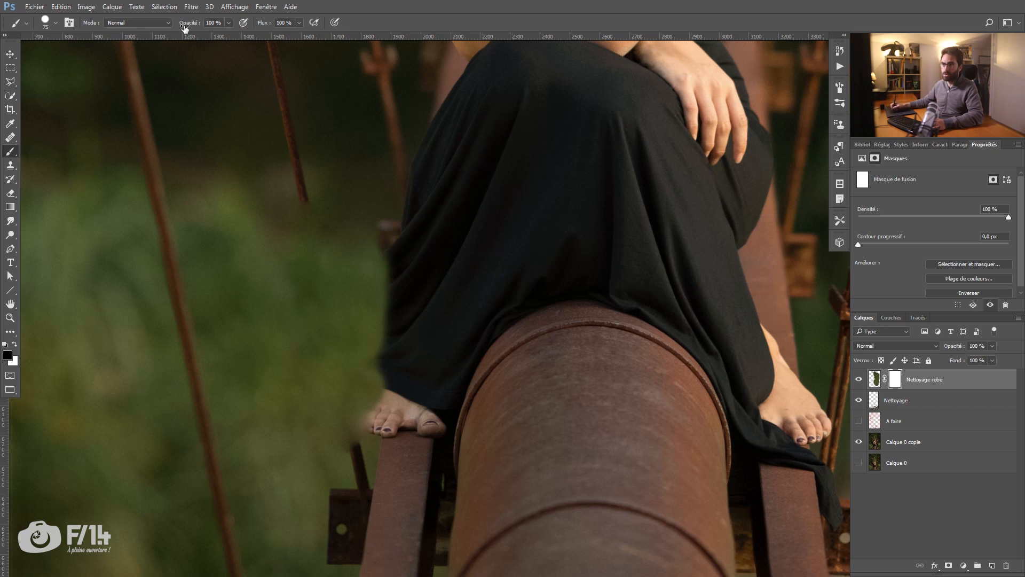
Step: Paint on the mask with a 36 px brush to bring back the original bulge on the dress's left edge
left_click_drag(418, 318, 384, 288)
right_click(393, 282)
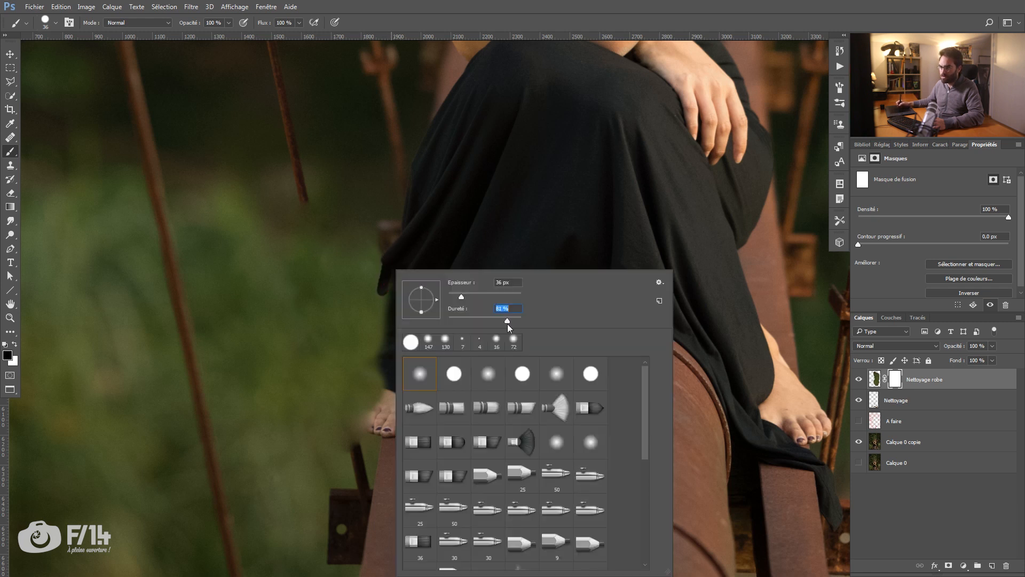
left_click(401, 261)
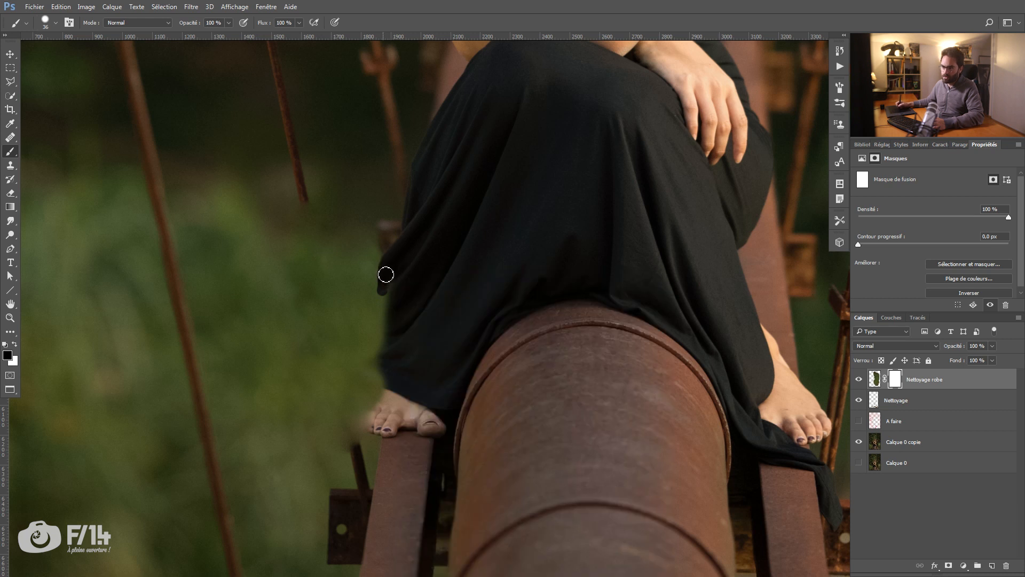
left_click_drag(366, 274, 423, 258)
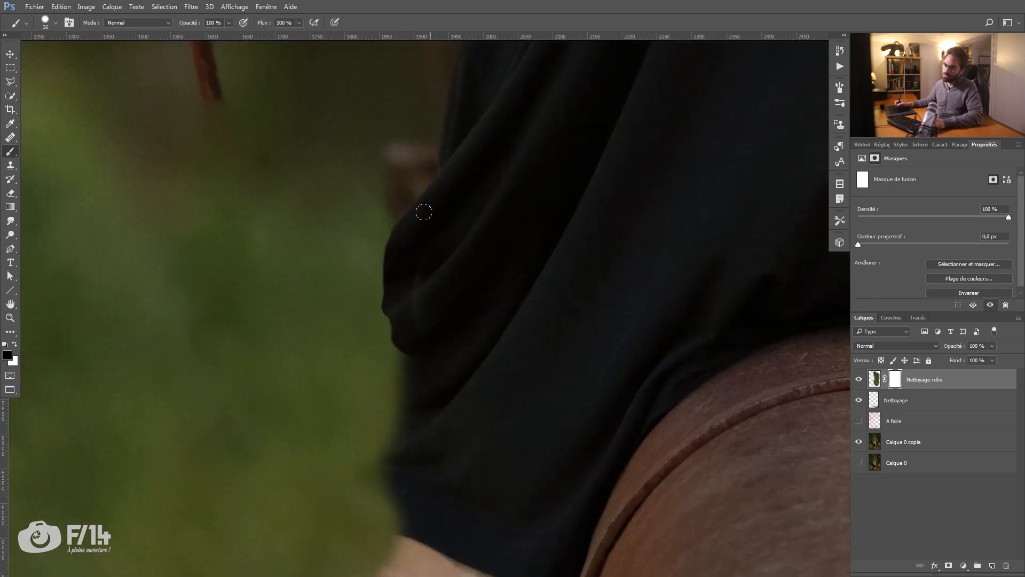
right_click(484, 199)
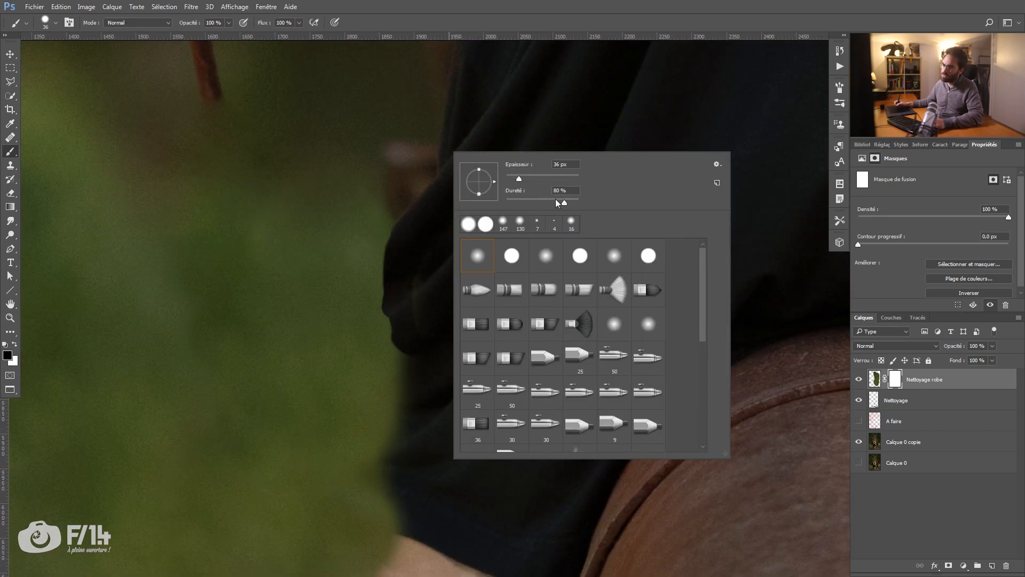
left_click_drag(551, 203, 546, 196)
mouse_move(389, 246)
left_mouse_down()
mouse_move(384, 293)
mouse_move(396, 225)
mouse_move(387, 257)
left_mouse_up()
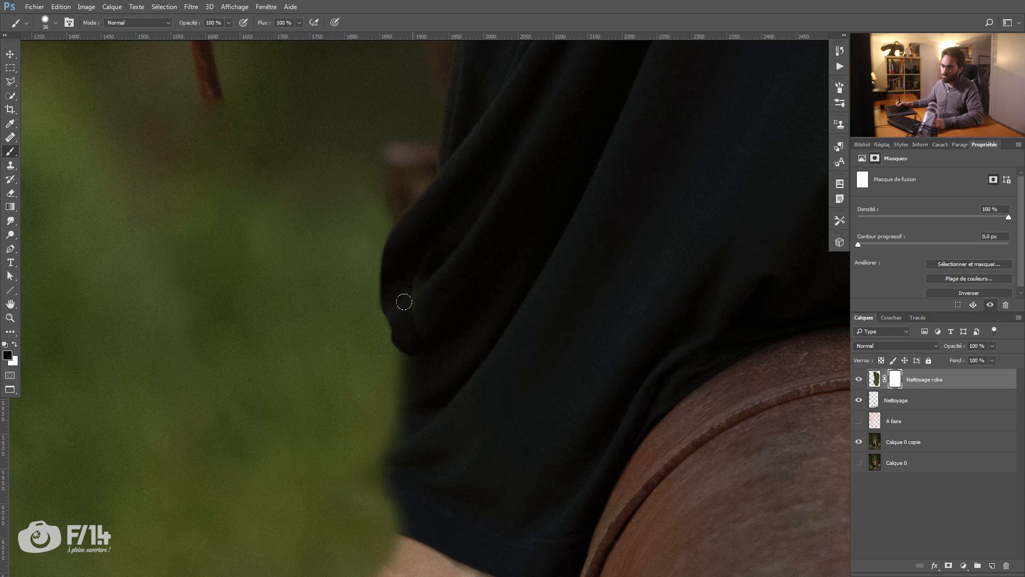
Step: Adjust the brush and continue revealing the original dress edge downward, including the hem end and the left foot's outline
right_click(414, 261)
left_click_drag(519, 316, 526, 317)
mouse_move(395, 280)
left_mouse_down()
mouse_move(395, 224)
mouse_move(394, 337)
mouse_move(413, 377)
left_mouse_up()
left_click_drag(403, 429, 397, 454)
left_click_drag(393, 350, 380, 52)
mouse_move(381, 271)
left_mouse_down()
mouse_move(348, 315)
mouse_move(356, 294)
mouse_move(341, 307)
mouse_move(343, 291)
mouse_move(381, 222)
mouse_move(356, 261)
mouse_move(367, 227)
mouse_move(357, 252)
mouse_move(365, 229)
mouse_move(348, 228)
mouse_move(325, 309)
mouse_move(323, 280)
mouse_move(332, 317)
mouse_move(334, 262)
mouse_move(294, 288)
left_mouse_up()
Step: Restore the rusty cable beside the left foot by painting upward from its stub on the mask
key("x")
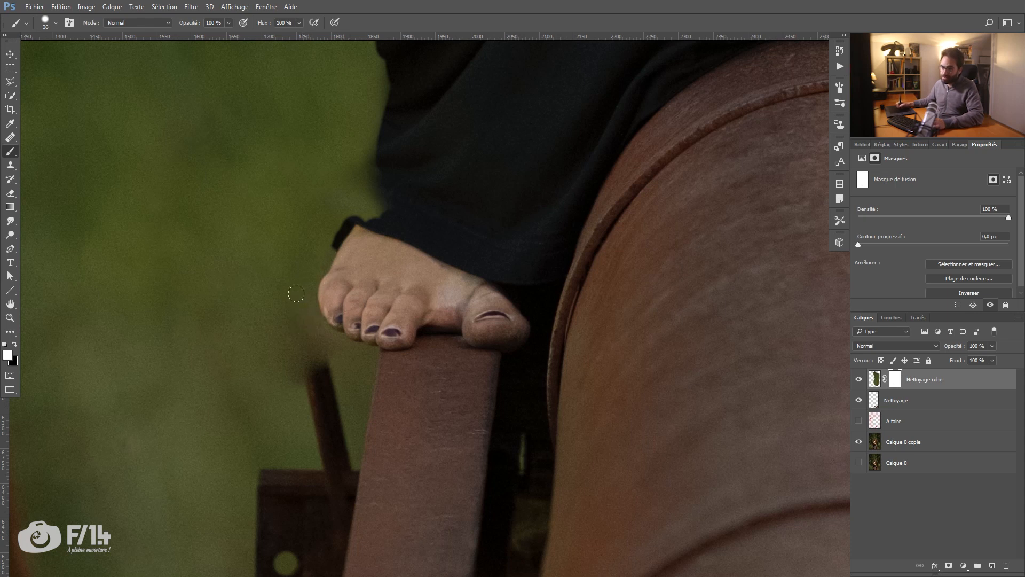
right_click(309, 324, "alt")
key("x")
mouse_move(294, 337)
left_mouse_down()
mouse_move(284, 364)
mouse_move(296, 333)
mouse_move(293, 276)
mouse_move(302, 338)
mouse_move(253, 285)
mouse_move(281, 380)
mouse_move(259, 283)
mouse_move(278, 367)
left_mouse_up()
key("x")
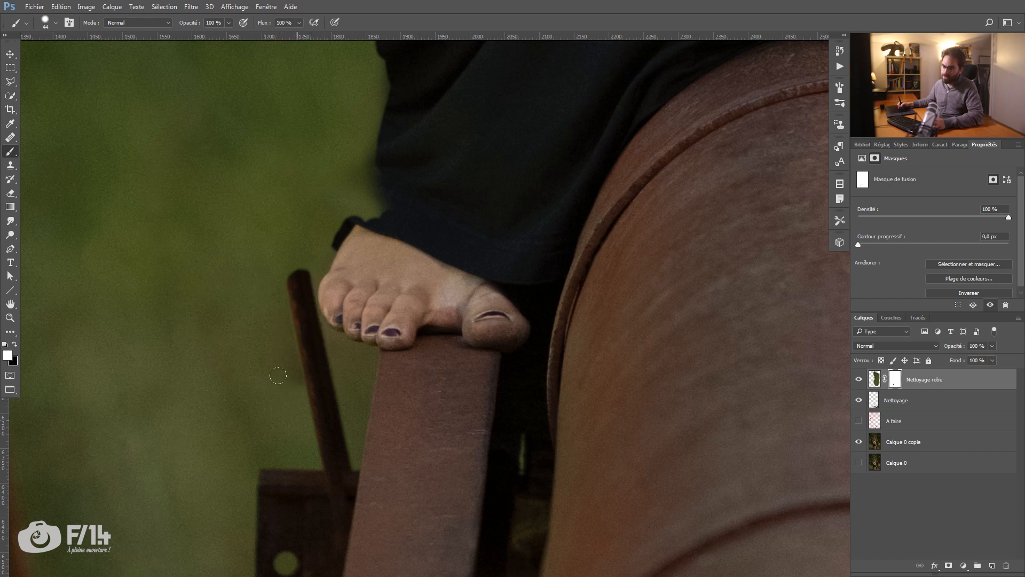
right_click(289, 234, "alt")
left_click_drag(273, 199, 300, 295)
key("x")
mouse_move(269, 159)
left_mouse_down()
mouse_move(277, 190)
mouse_move(266, 142)
left_mouse_up()
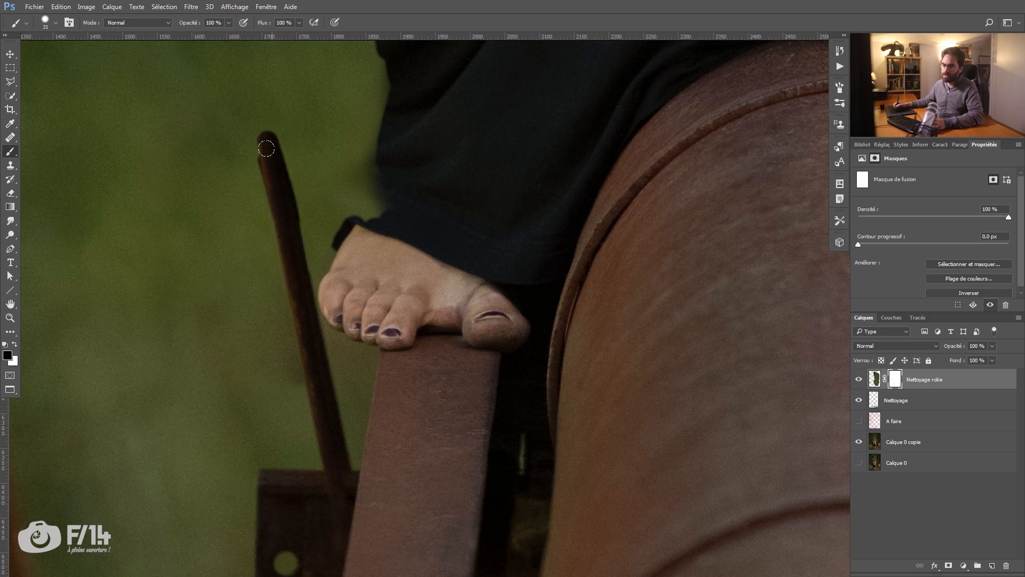
Step: Extend the restored cable on the mask up to the hanging upper section, revealing the area around its joint
key("z")
left_click_drag(298, 245, 255, 241)
left_click_drag(232, 146, 273, 294)
key("b")
left_click_drag(296, 203, 301, 223)
left_click(323, 350, "shift")
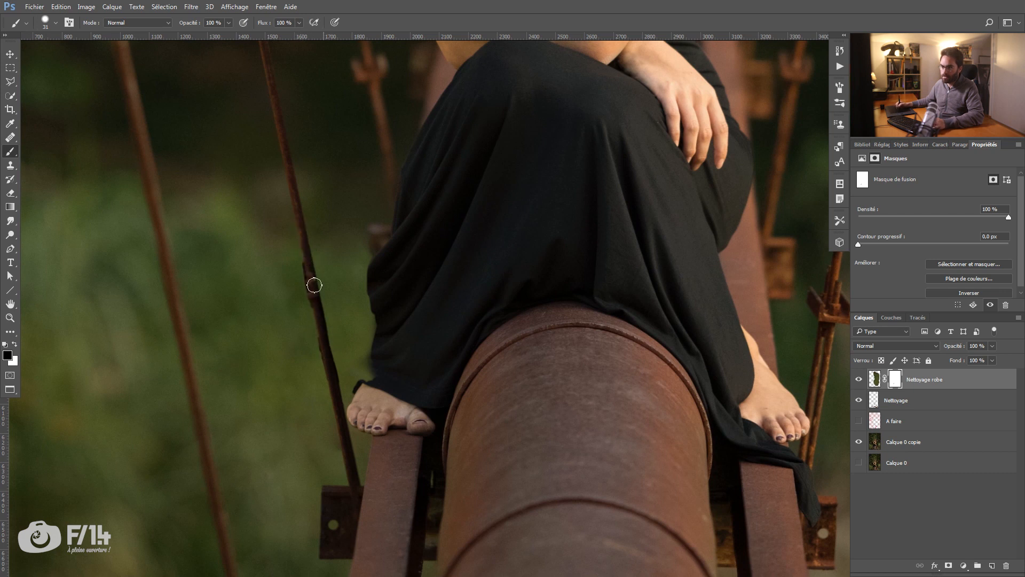
left_click_drag(325, 331, 352, 336)
left_click_drag(307, 233, 327, 234)
mouse_move(307, 235)
left_mouse_down()
mouse_move(303, 246)
mouse_move(290, 182)
mouse_move(341, 235)
mouse_move(339, 288)
left_mouse_up()
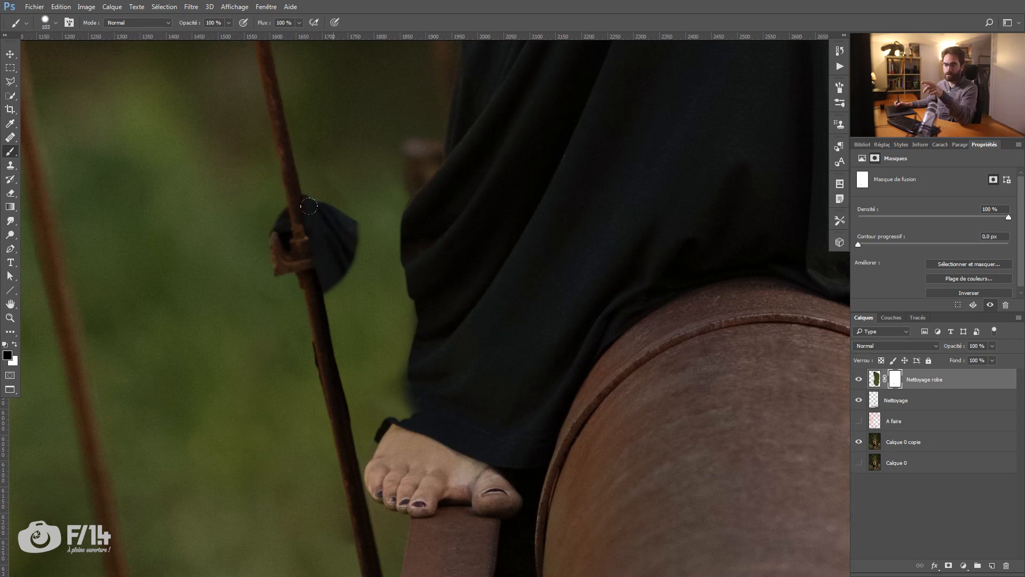
Step: Hide the black fabric and protruding bracket around the cable joint again with a 46 px brush on the mask
left_click_drag(345, 239, 334, 225)
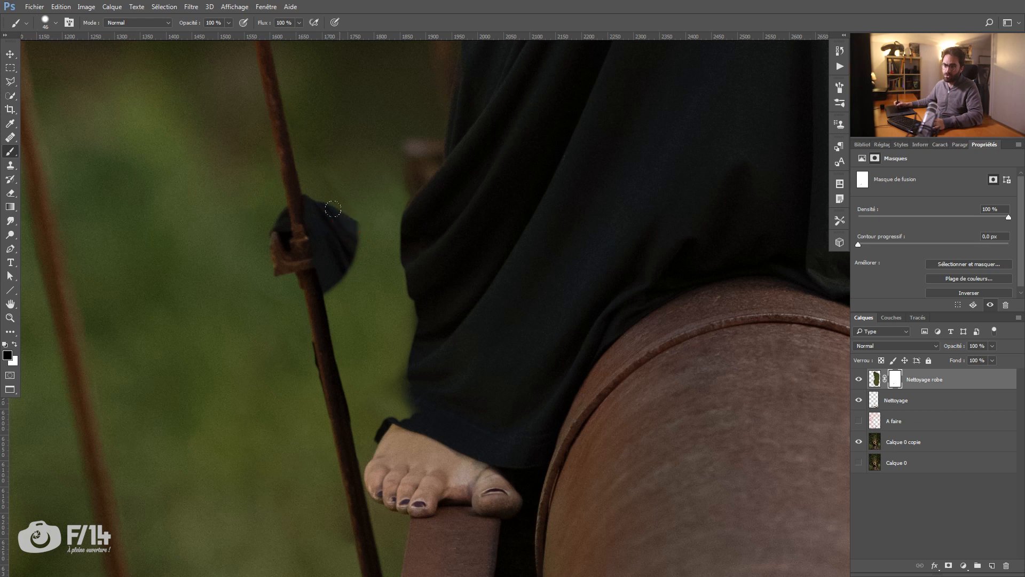
left_click_drag(343, 286, 344, 286)
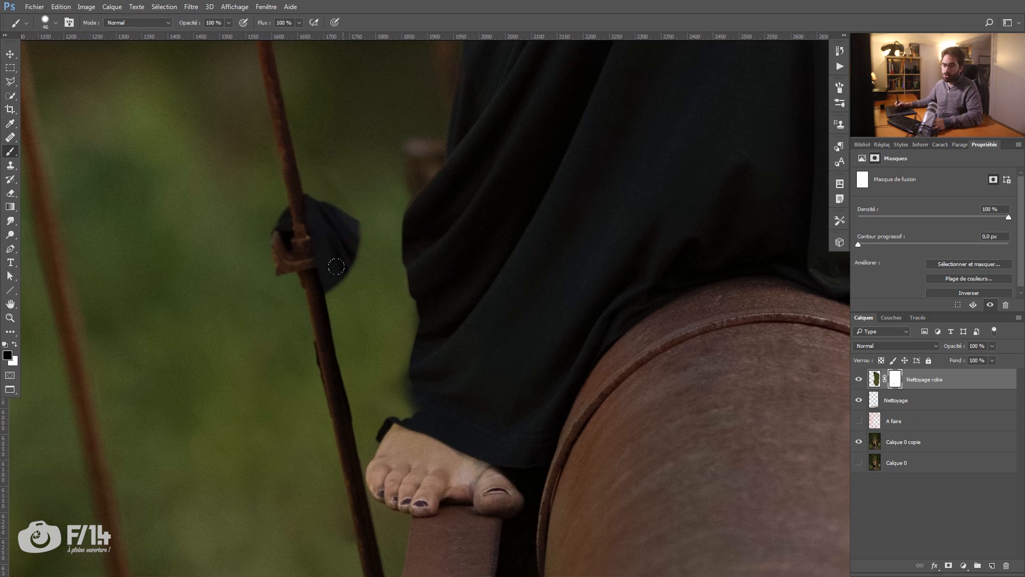
mouse_move(320, 195)
left_mouse_down()
mouse_move(334, 267)
mouse_move(343, 239)
left_mouse_up()
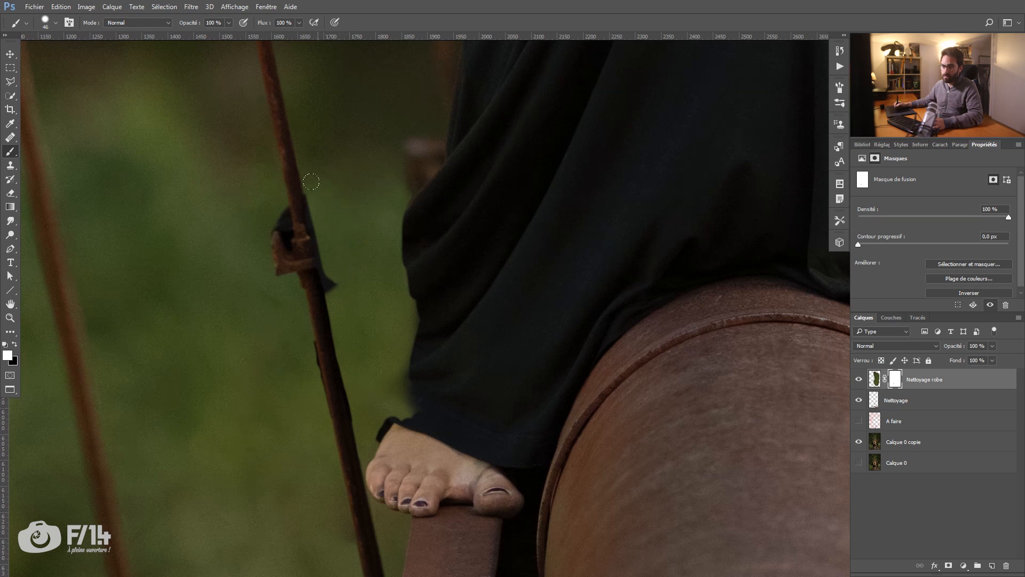
left_click_drag(335, 277, 335, 290)
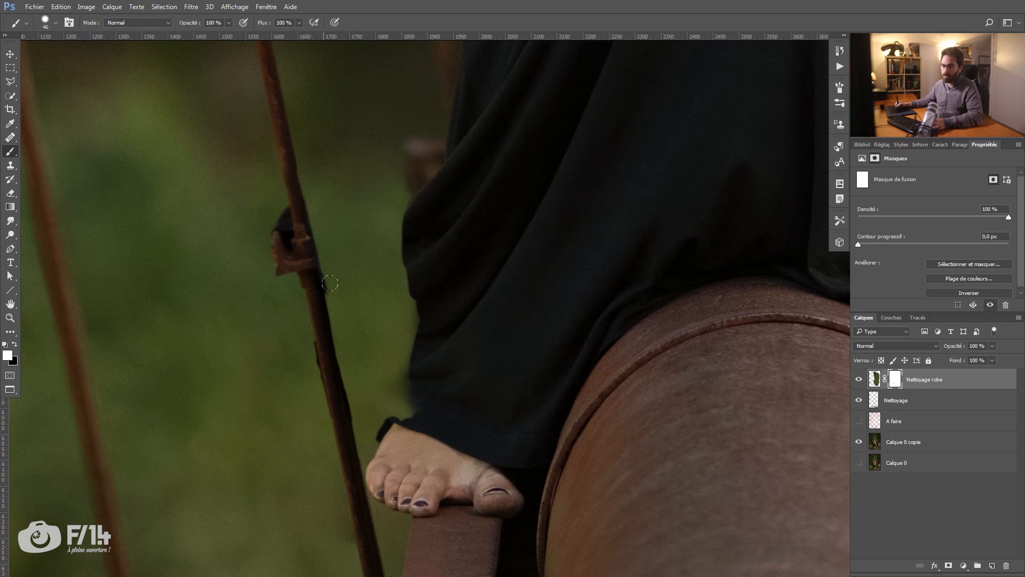
left_click_drag(269, 191, 282, 270)
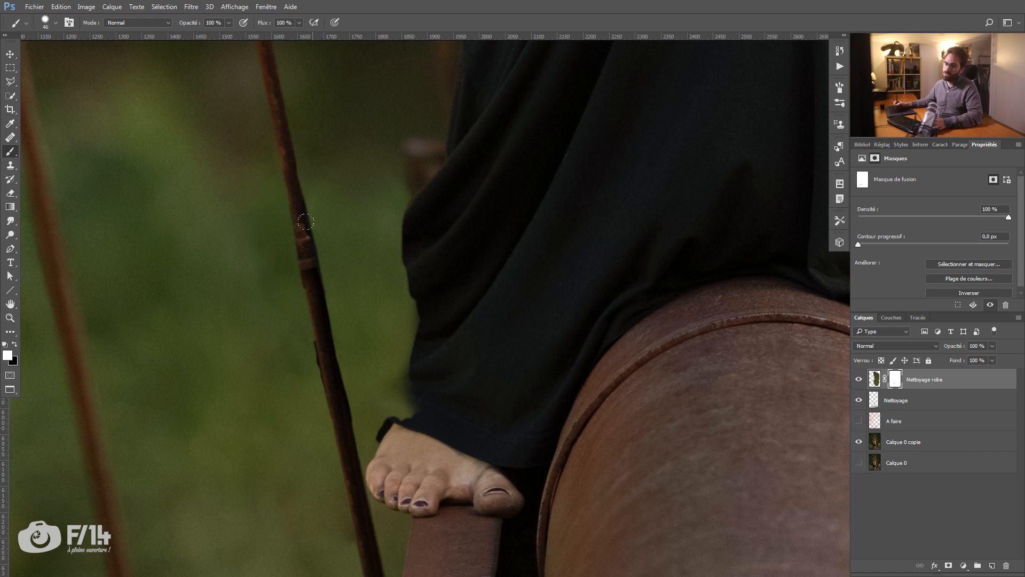
Step: Reveal the dress's lower left edge down to the hem and widen the upper bulge with a 44 px brush
key("z")
mouse_move(332, 212)
left_mouse_down()
mouse_move(281, 235)
mouse_move(315, 244)
mouse_move(347, 276)
left_mouse_up()
key("b")
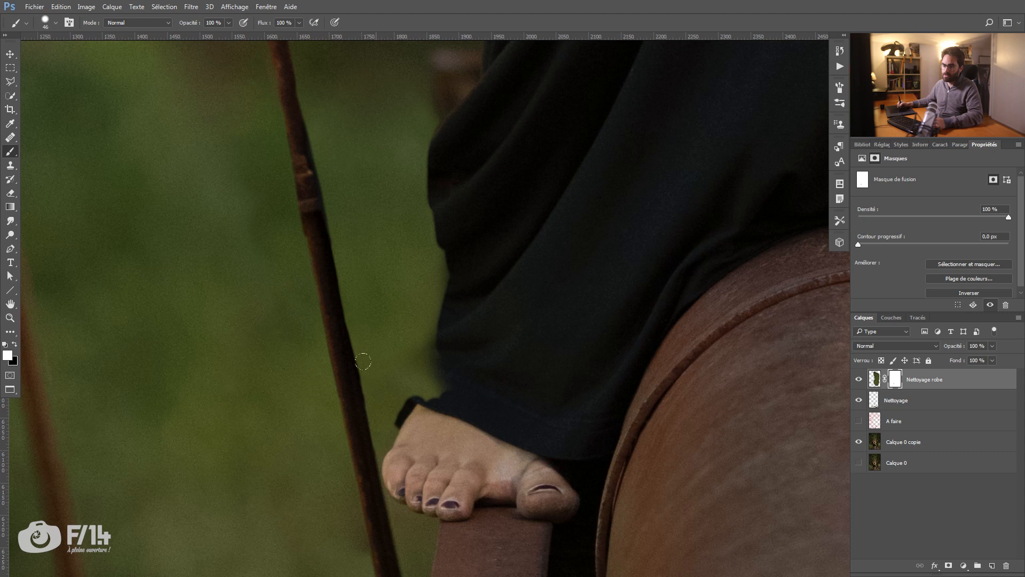
left_click_drag(357, 292, 327, 249)
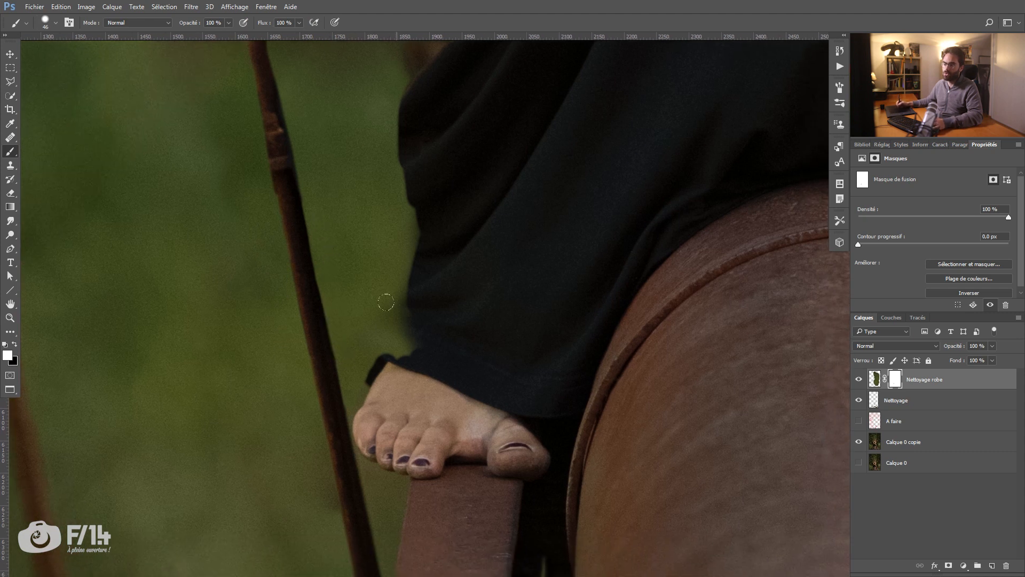
right_click(411, 346, "alt")
key("x")
mouse_move(412, 346)
left_mouse_down()
mouse_move(387, 346)
mouse_move(409, 232)
left_mouse_up()
mouse_move(395, 96)
left_mouse_down()
mouse_move(393, 169)
mouse_move(396, 128)
left_mouse_up()
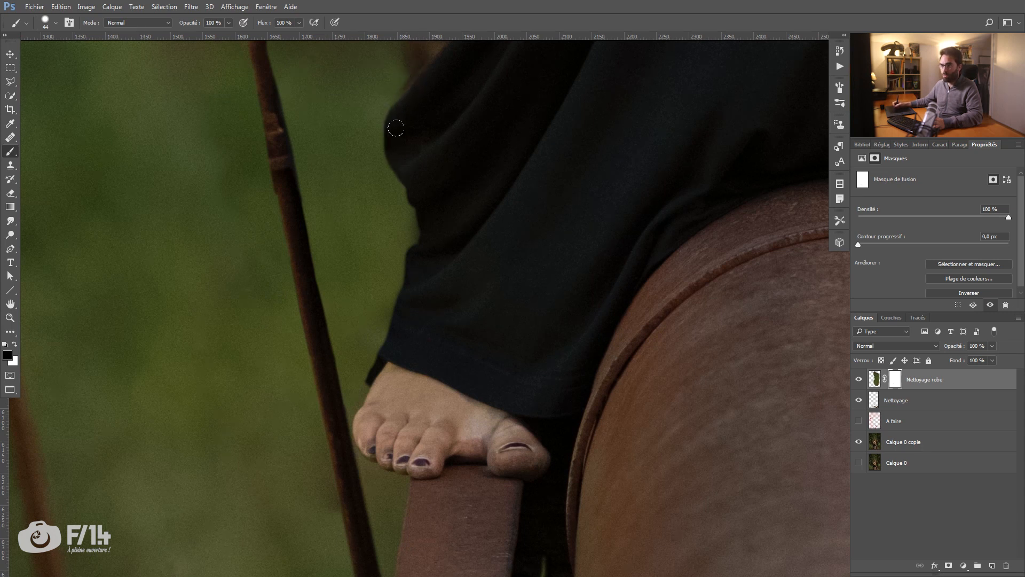
Step: Set the brush hardness to 85% and fill out the dress's left outline between the bulge and the hem
right_click(424, 157)
left_click_drag(535, 207, 537, 205)
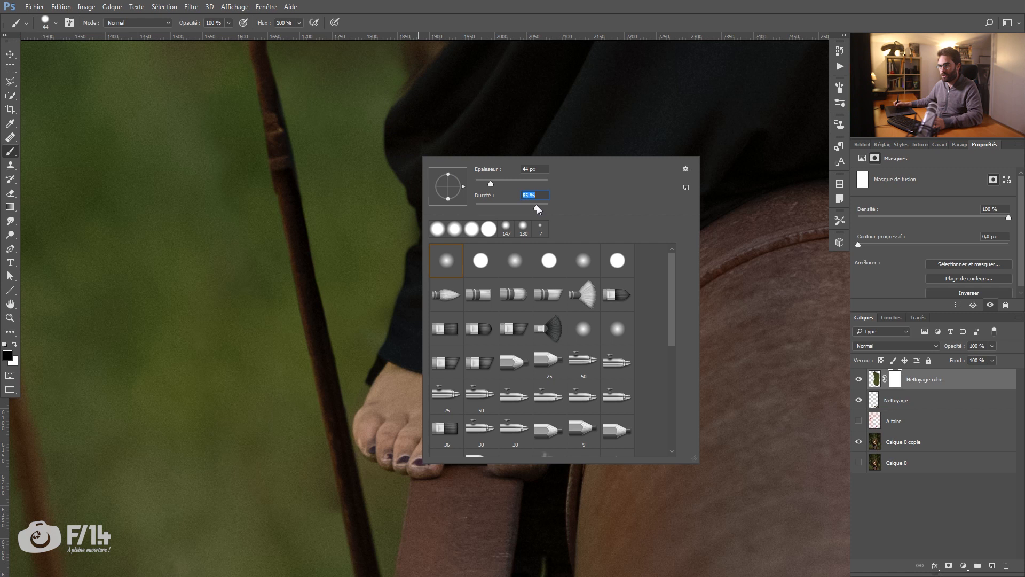
left_click(400, 107)
mouse_move(395, 159)
left_mouse_down()
mouse_move(414, 214)
mouse_move(396, 138)
mouse_move(402, 218)
mouse_move(412, 240)
mouse_move(415, 225)
mouse_move(440, 291)
mouse_move(427, 214)
mouse_move(411, 296)
mouse_move(416, 246)
mouse_move(392, 324)
left_mouse_up()
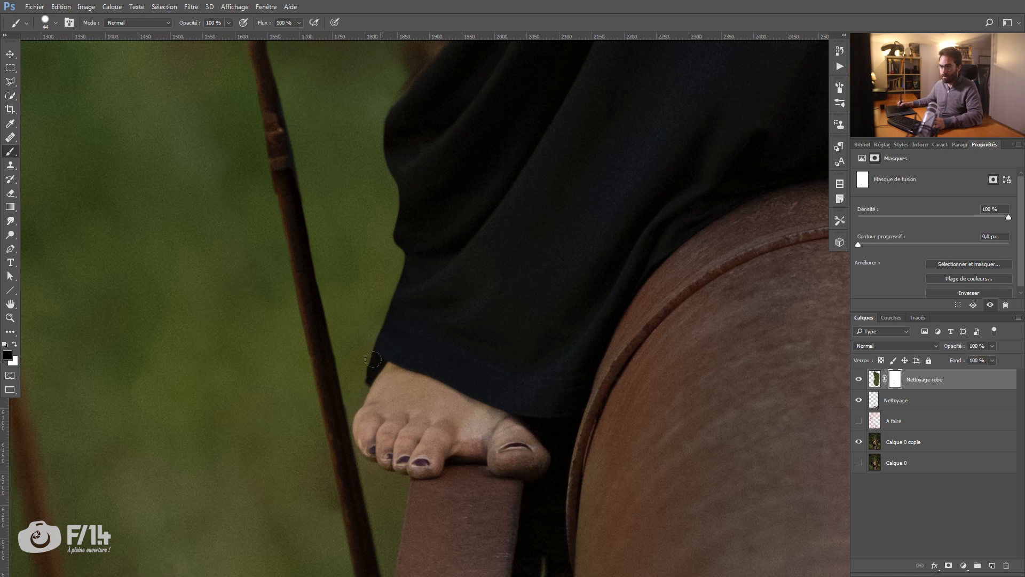
key("ctrl+space")
mouse_move(484, 238)
left_mouse_down()
mouse_move(439, 252)
mouse_move(485, 62)
left_mouse_up()
left_click_drag(447, 279, 458, 282)
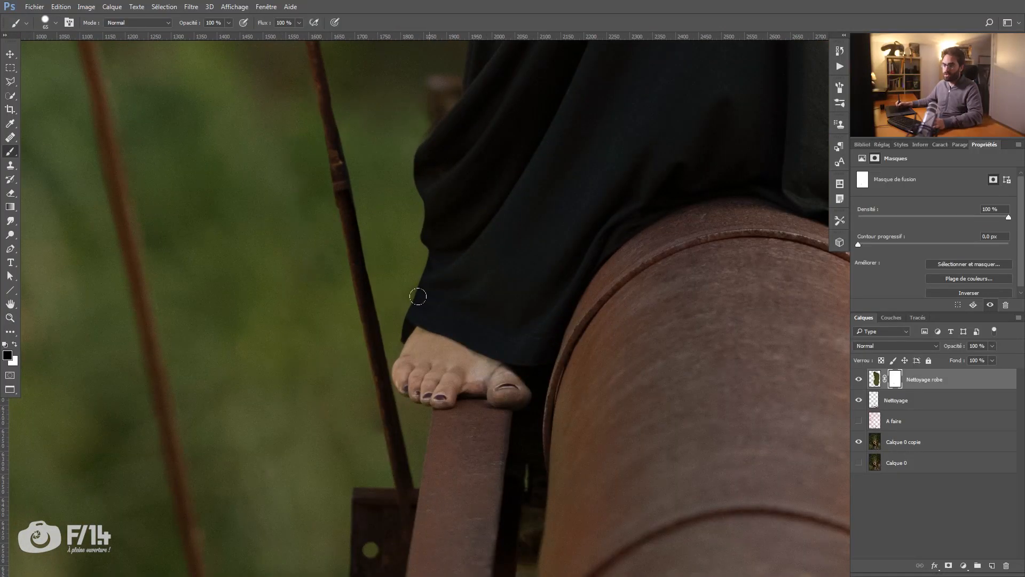
Step: Touch up the dress's lower left edge on the mask with a 110 px brush
key("ctrl+space")
left_click_drag(477, 221, 432, 224)
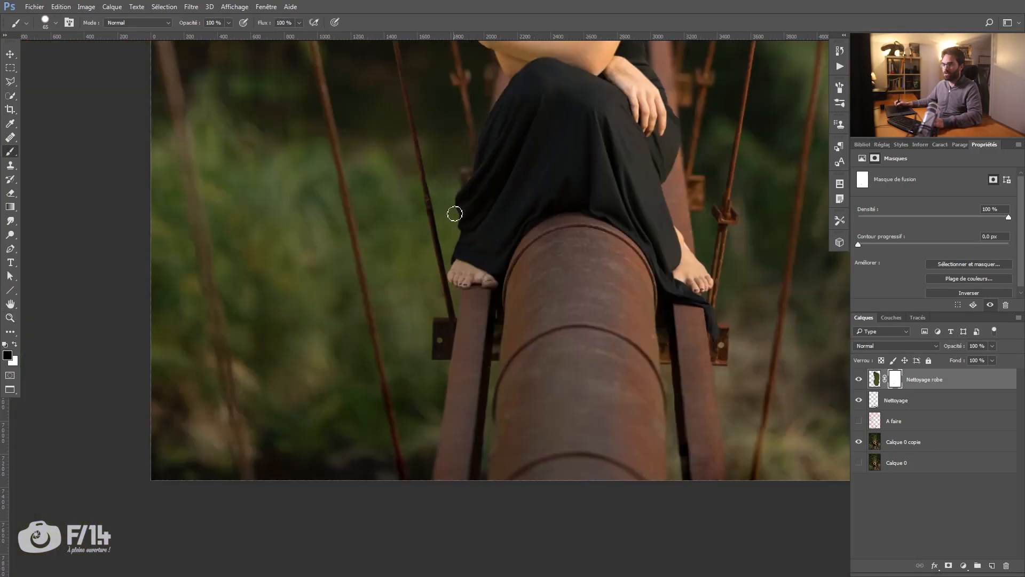
key("space")
left_click_drag(486, 180, 423, 260)
left_click_drag(432, 331, 441, 334)
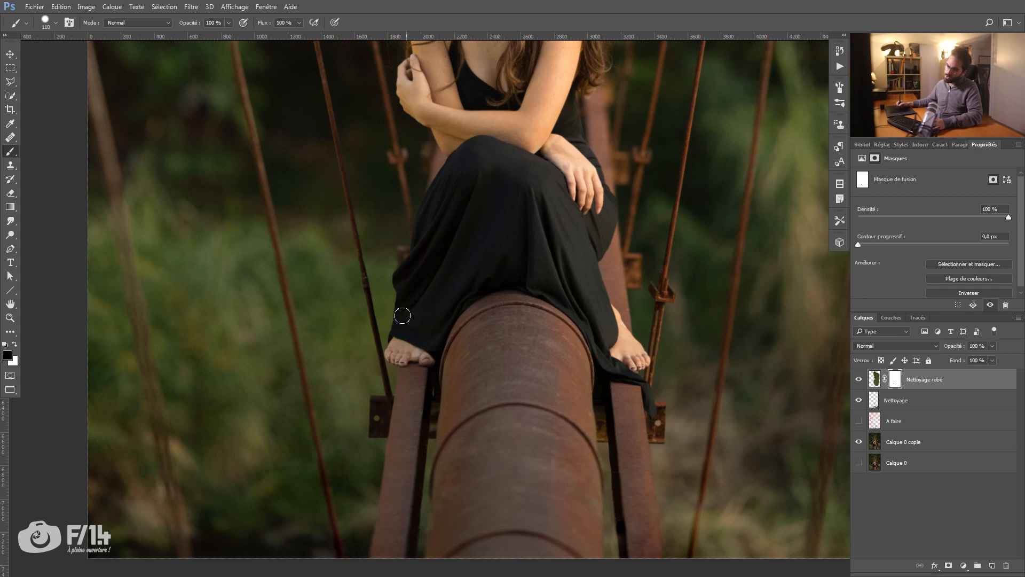
key("x")
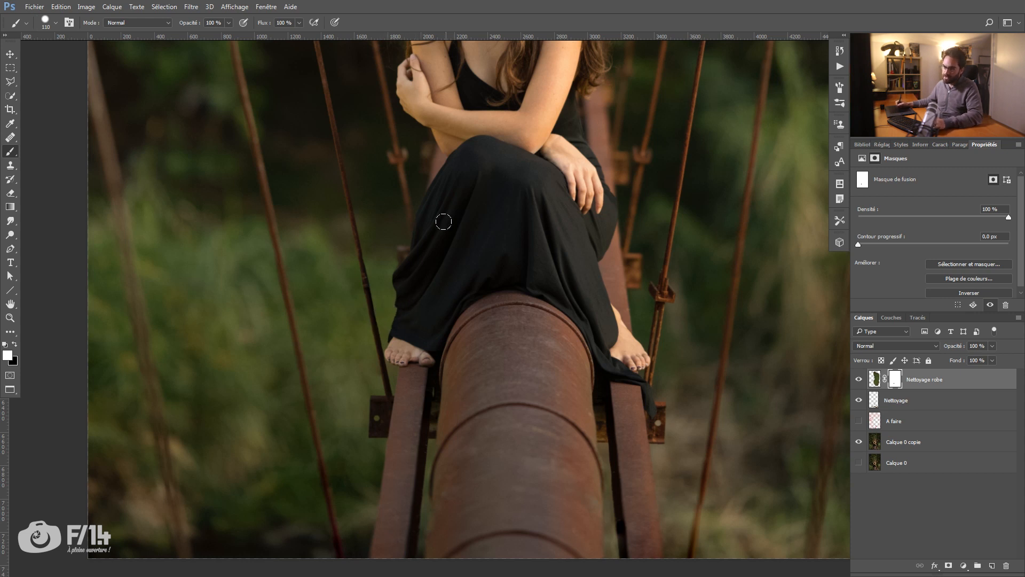
Step: Refine the folds on the dress's left outline, extending the lower fold above the hem on the mask
key("z")
left_click(421, 289)
mouse_move(436, 279)
left_mouse_down()
mouse_move(480, 270)
mouse_move(460, 281)
mouse_move(392, 279)
left_mouse_up()
key("b")
key("x")
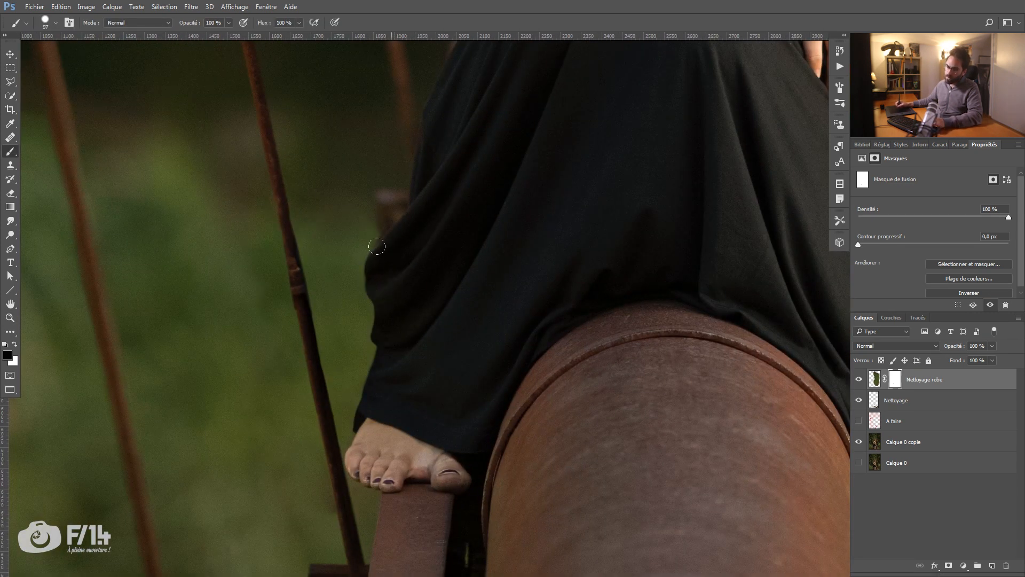
left_click_drag(368, 274, 373, 264)
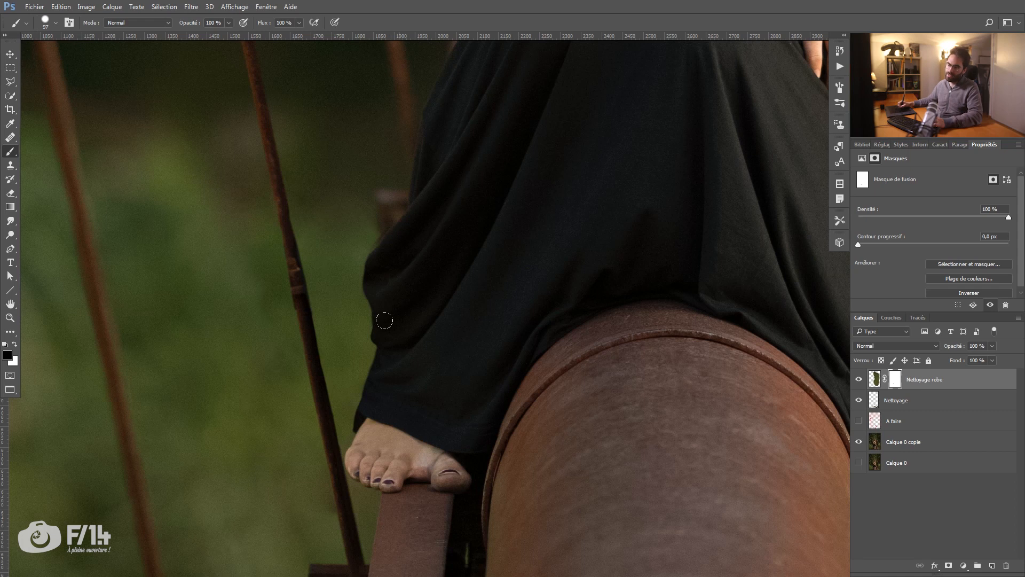
mouse_move(407, 327)
left_mouse_down()
mouse_move(388, 338)
mouse_move(372, 323)
left_mouse_up()
mouse_move(382, 283)
left_mouse_down()
mouse_move(373, 298)
mouse_move(374, 372)
mouse_move(363, 314)
left_mouse_up()
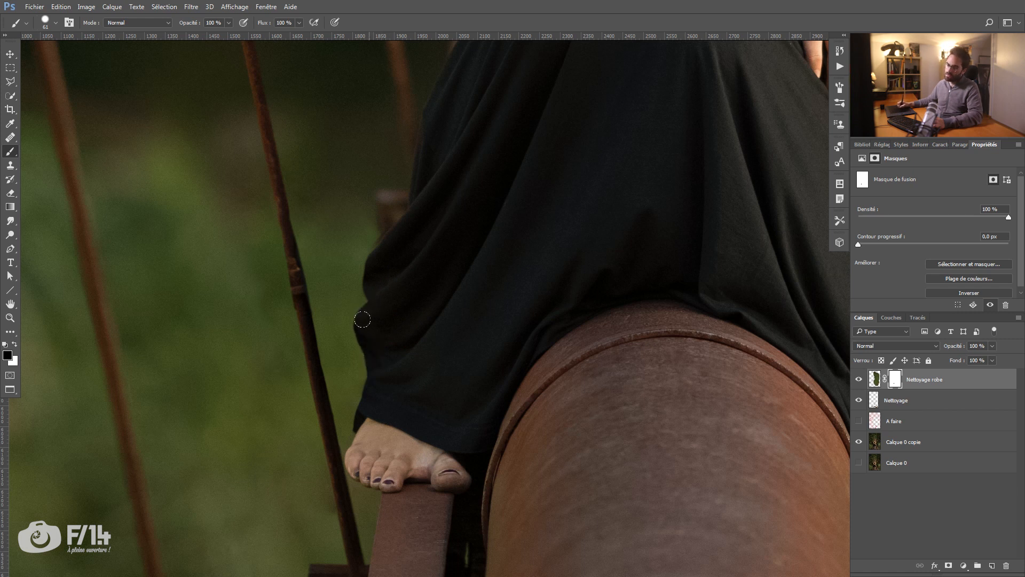
Step: Create a new layer above Nettoyage robe and name it "Nettoyage cable"
key("z")
mouse_move(427, 281)
left_mouse_down()
mouse_move(368, 312)
mouse_move(370, 341)
left_mouse_up()
left_click_drag(379, 321, 379, 330)
left_click_drag(390, 293, 414, 289)
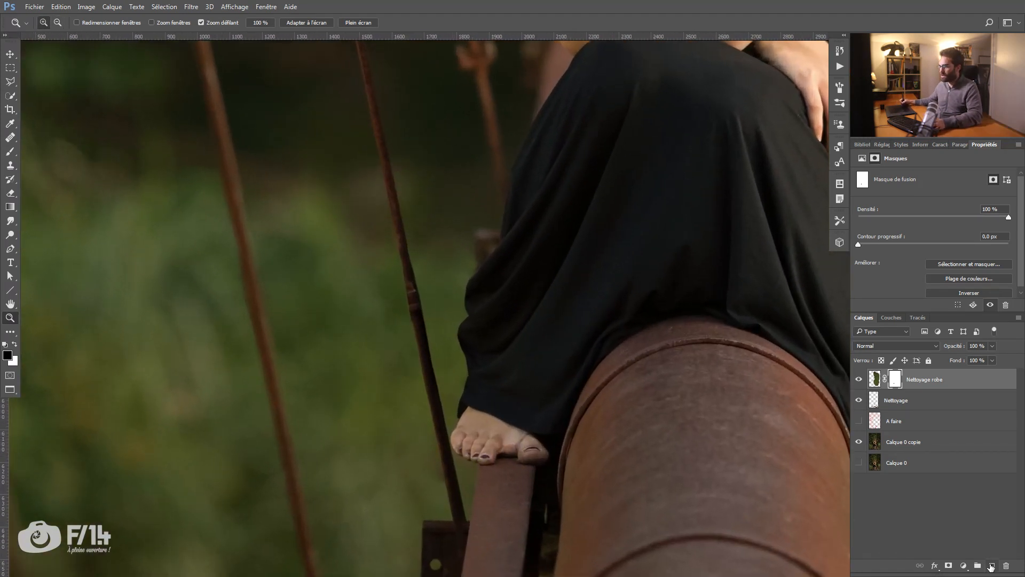
left_click(991, 567)
double_click(897, 380)
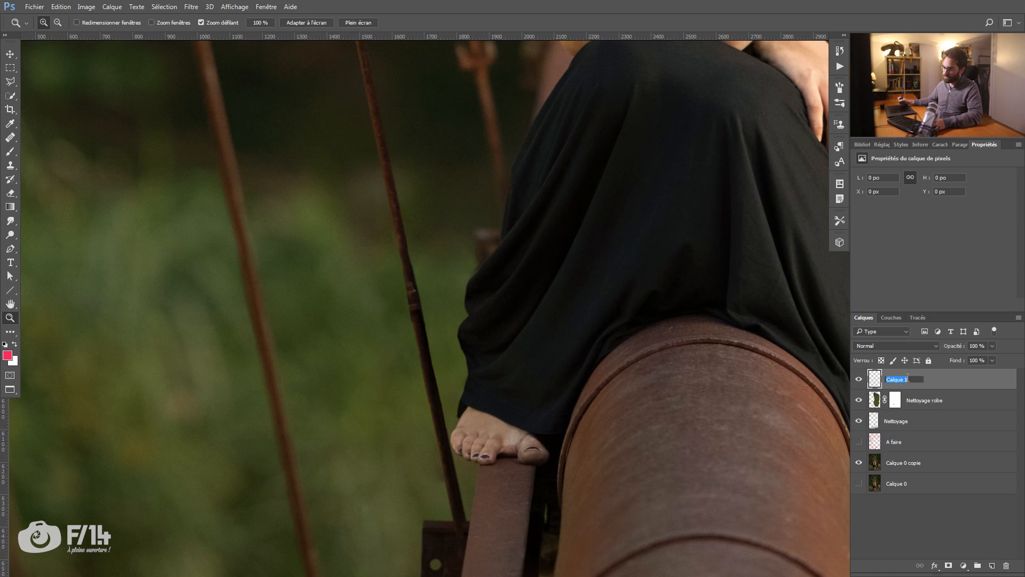
type("Nettoyage")
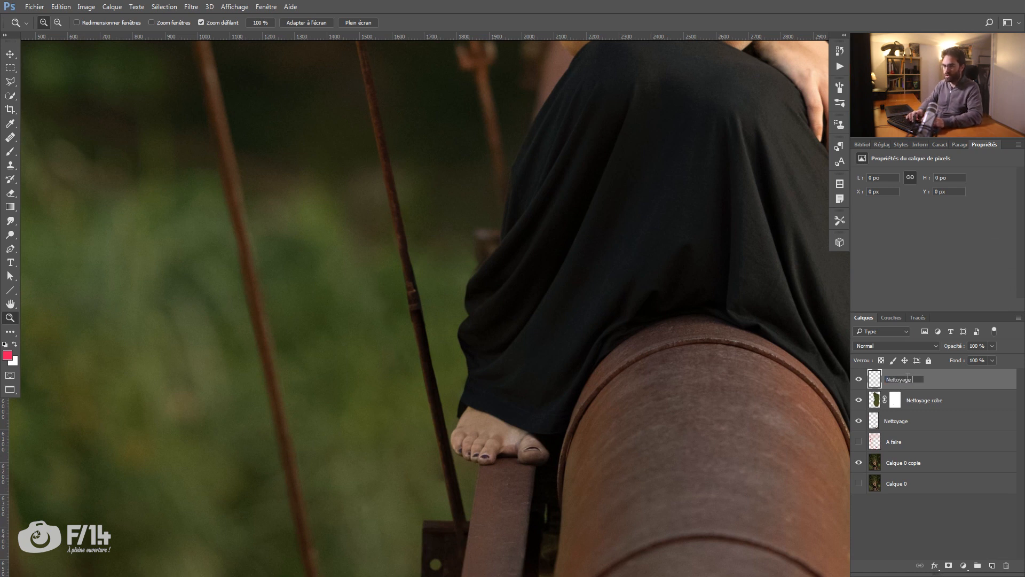
type(" cable")
key("Return")
Step: Clone a clean upper stretch of the cable over its joint beside the dress with the Clone Stamp on "Nettoyage cable"
left_click_drag(492, 318, 484, 341)
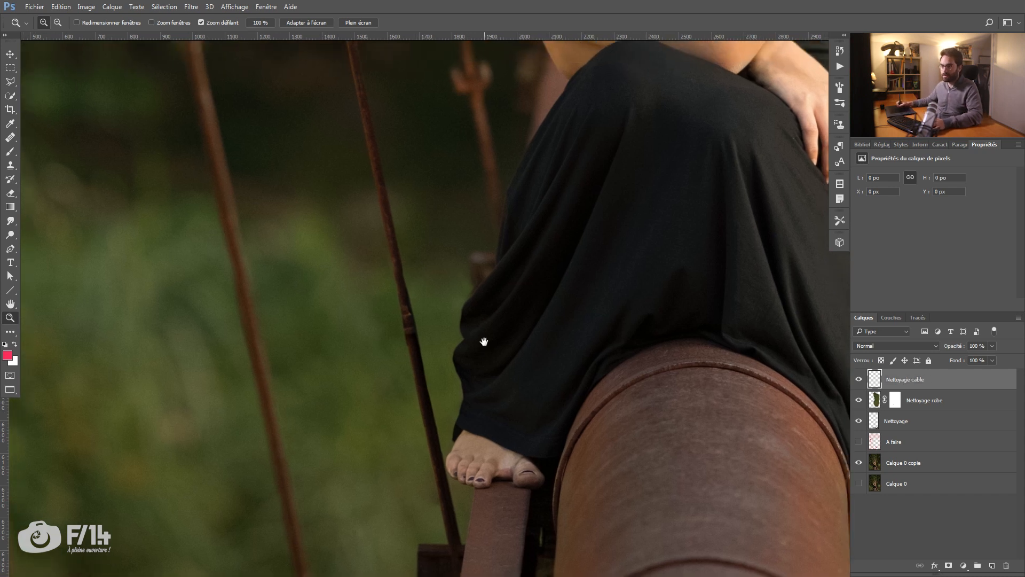
left_click(385, 319, "alt")
key("s")
left_click_drag(391, 231, 389, 232)
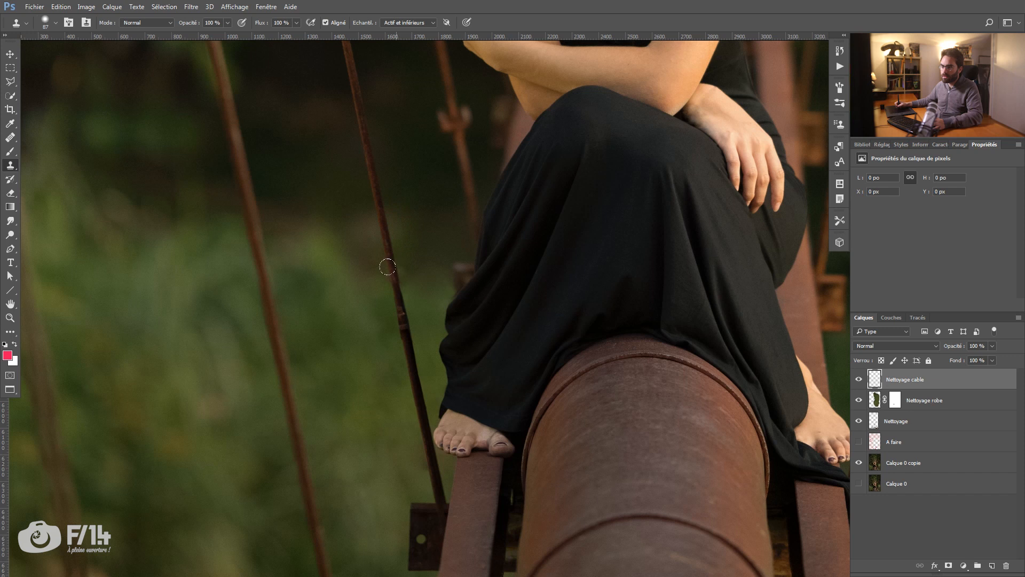
left_click_drag(387, 266, 415, 367)
left_click_drag(381, 294, 369, 248)
left_click(398, 235)
Step: Resample the cable from higher up and continue cloning it down toward the foot, adjusting the stamp size
key("bracketleft")
key("bracketleft")
key("bracketleft")
key("bracketleft")
key("bracketleft")
key("bracketleft")
left_click(366, 146, "alt")
left_click(370, 158, "alt")
key("bracketright")
key("bracketright")
key("bracketright")
mouse_move(415, 381)
left_mouse_down()
mouse_move(408, 367)
mouse_move(414, 406)
left_mouse_up()
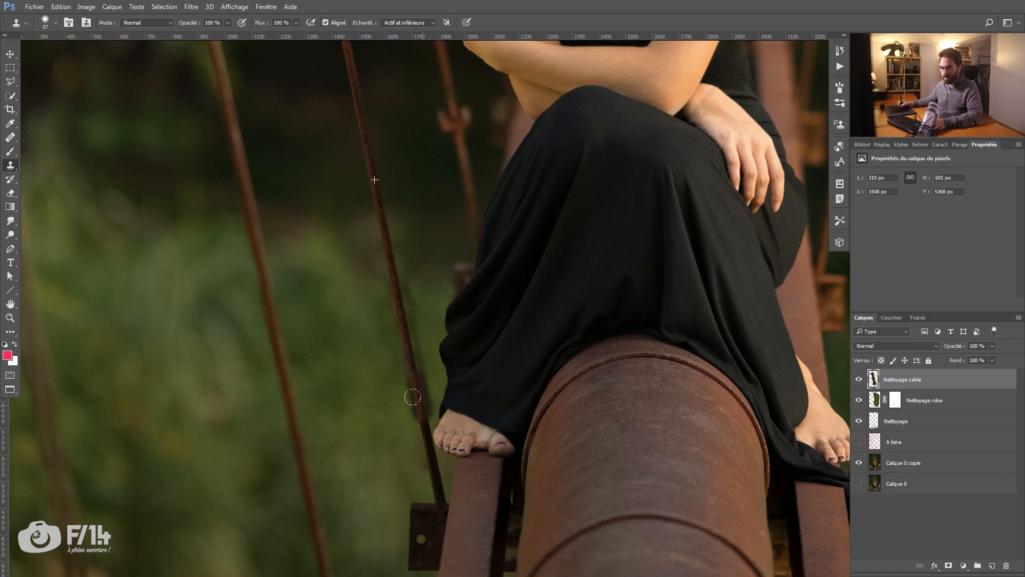
Step: Add a layer mask to "Nettoyage cable" and set the Brush to 43 px
key("z")
left_click_drag(385, 318, 389, 323)
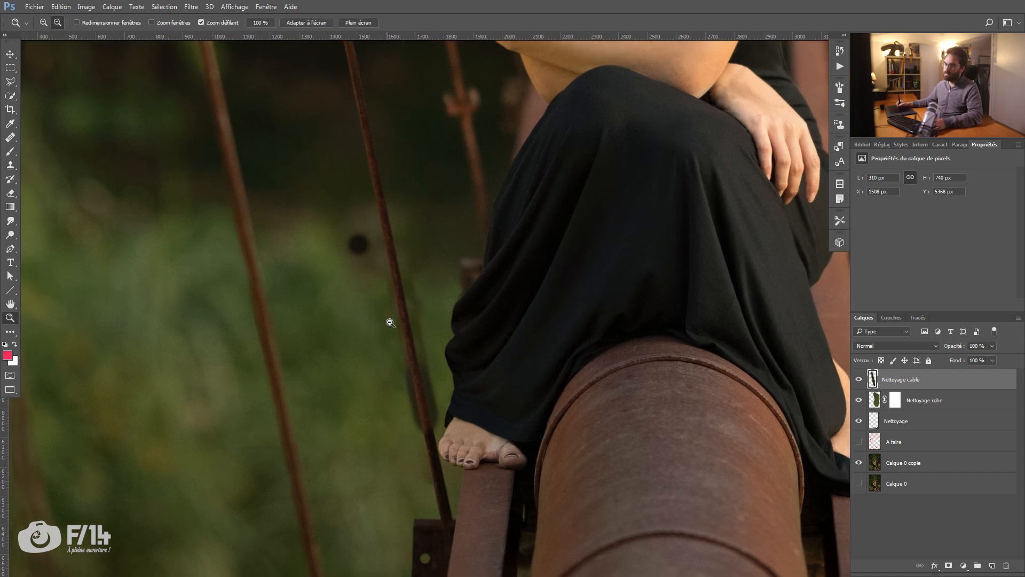
left_click(949, 565)
left_click(406, 293)
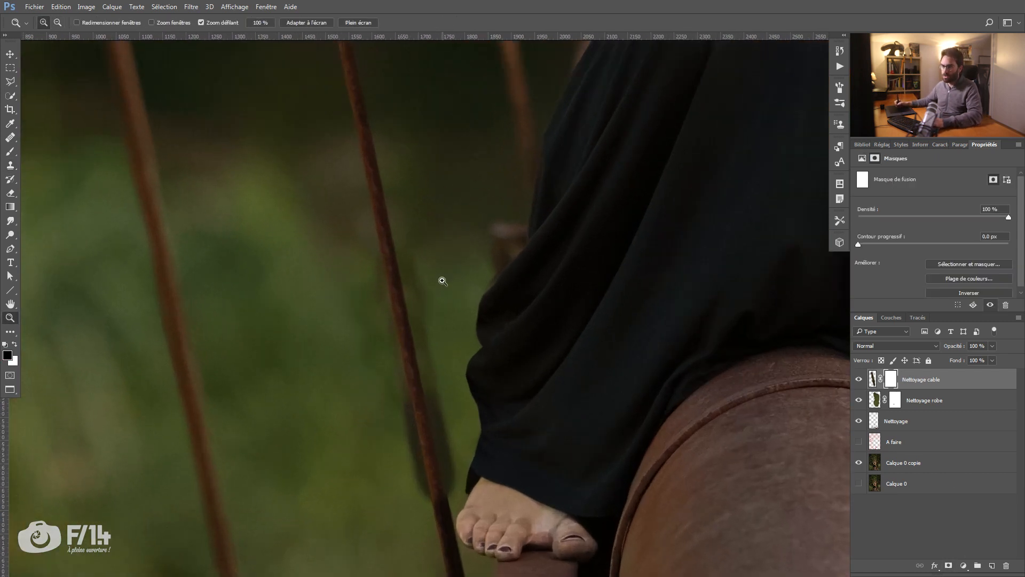
key("b")
right_click(426, 285)
left_click_drag(529, 318, 525, 320)
Step: Mask out the dark cloned smudge between the cable and the dress with black on the "Nettoyage cable" mask
left_click_drag(427, 257, 417, 260)
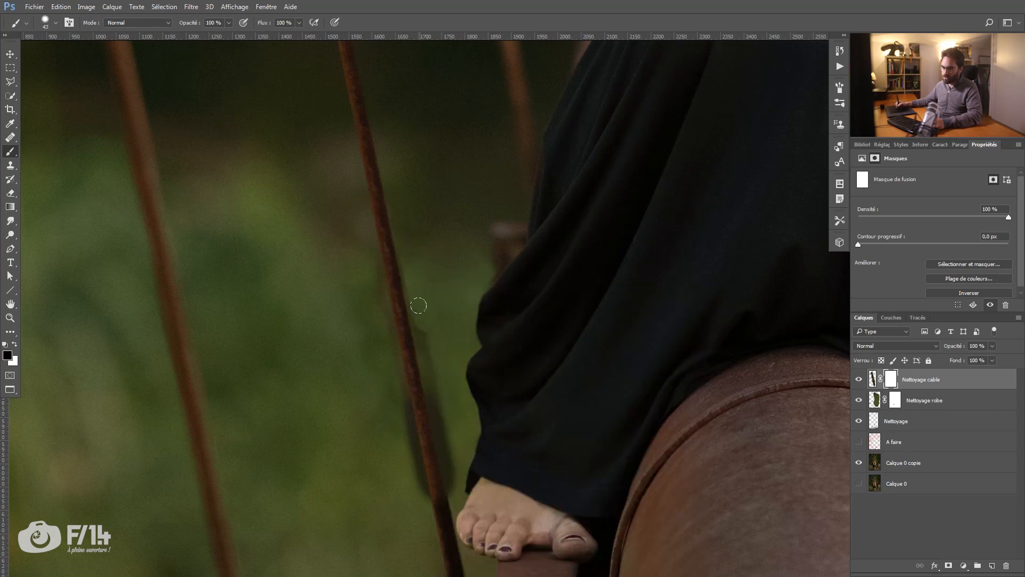
mouse_move(414, 296)
left_mouse_down()
mouse_move(408, 254)
mouse_move(434, 383)
left_mouse_up()
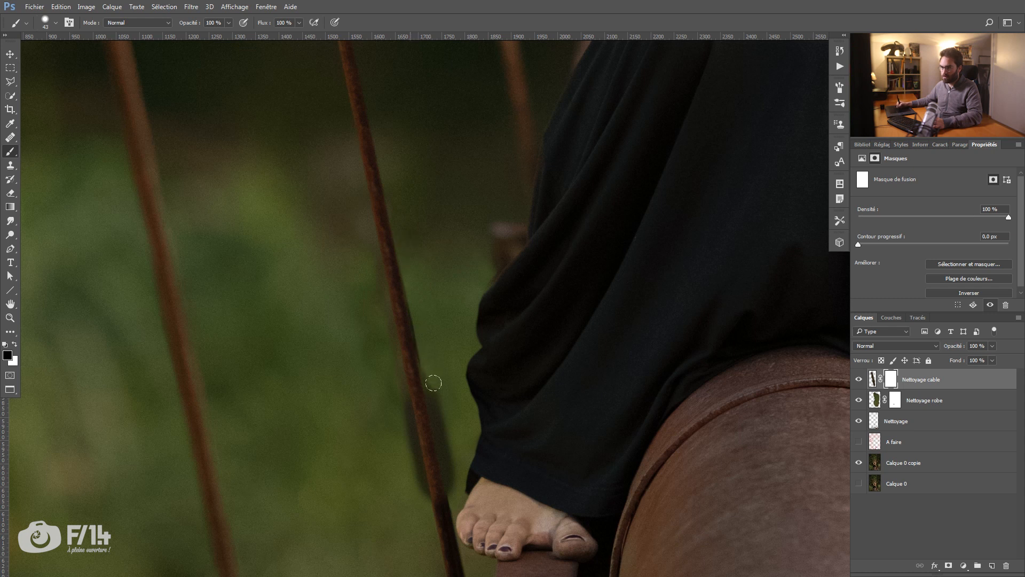
left_click_drag(425, 342, 454, 484)
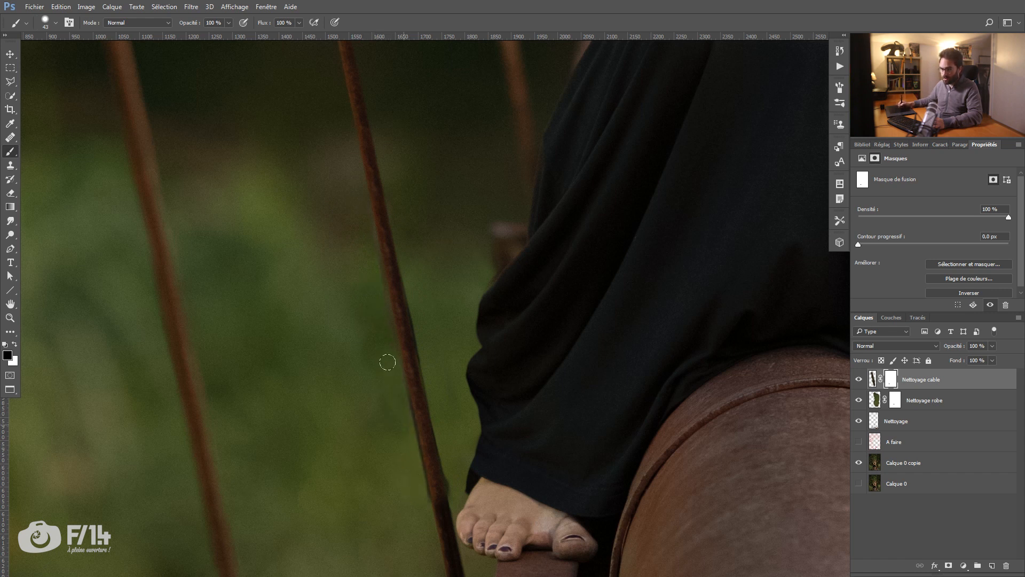
Step: Clean up the bump and the cable's edges above the foot on the mask, adjusting the brush size
left_click_drag(405, 516, 368, 392)
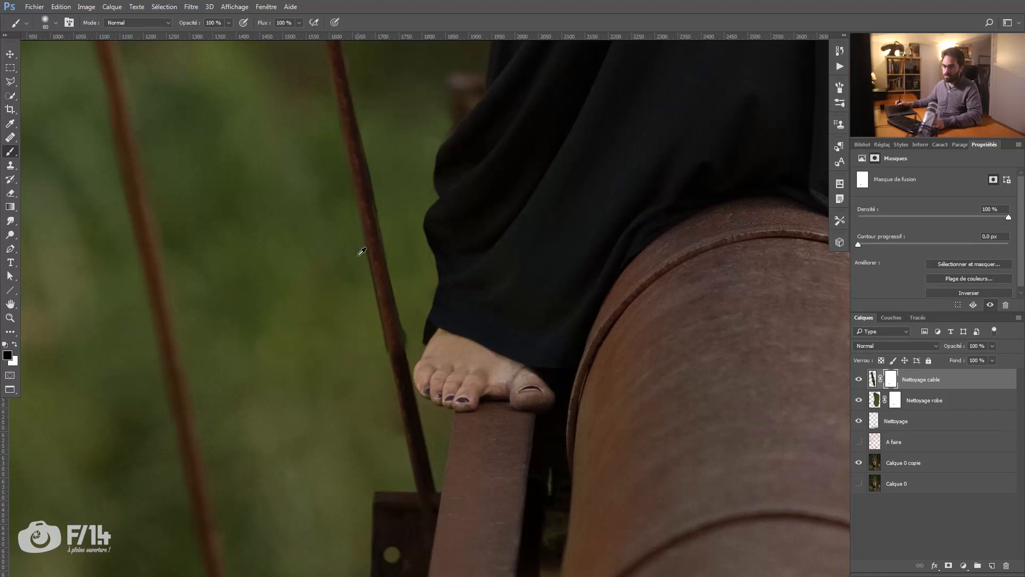
left_click(399, 340)
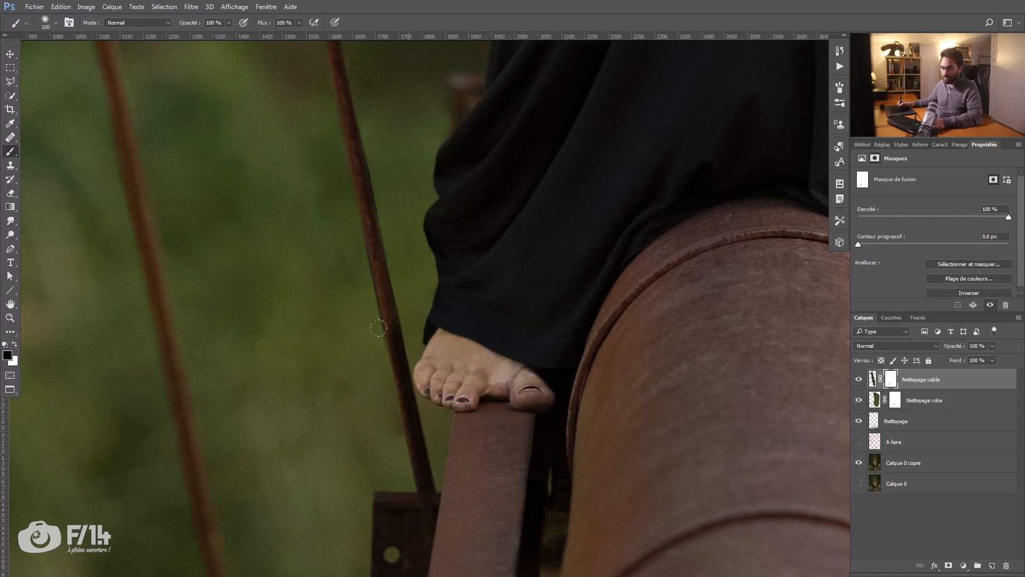
left_click_drag(354, 320, 338, 318)
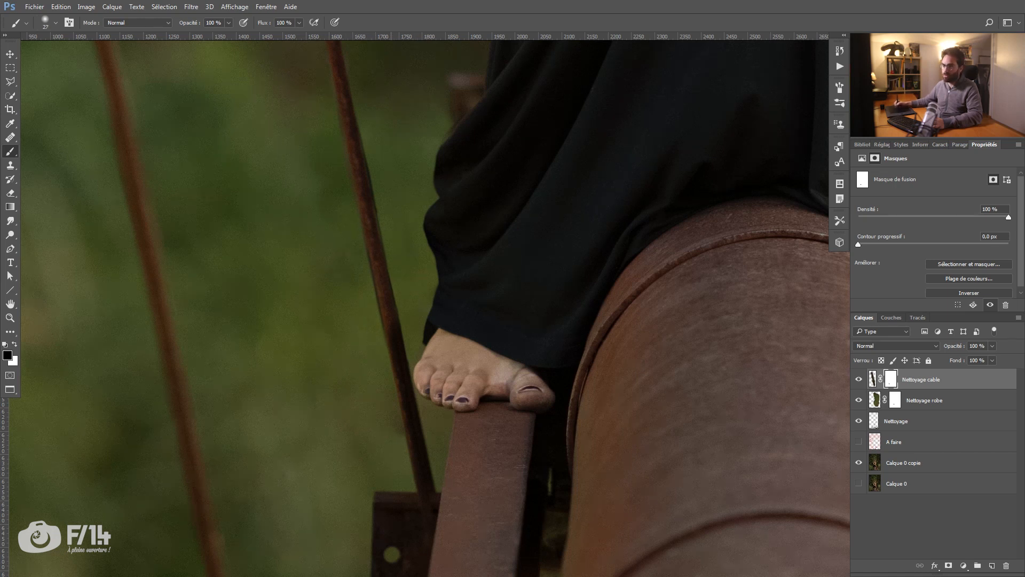
mouse_move(379, 188)
left_mouse_down()
mouse_move(387, 226)
mouse_move(350, 183)
left_mouse_up()
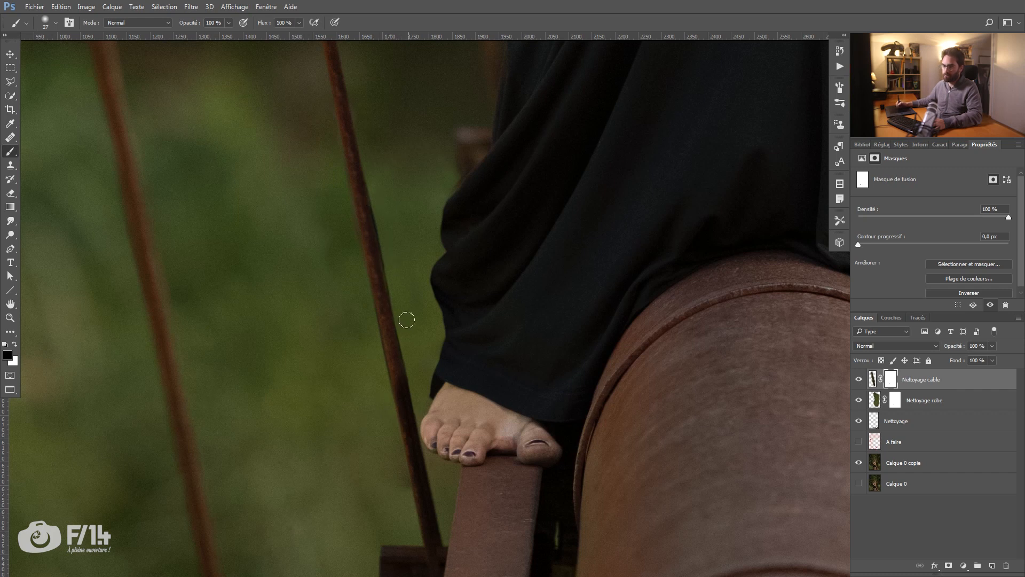
Step: Paint white along the cable on the "Nettoyage robe" mask, comparing the result with "Nettoyage cable" hidden and shown
left_click(892, 406)
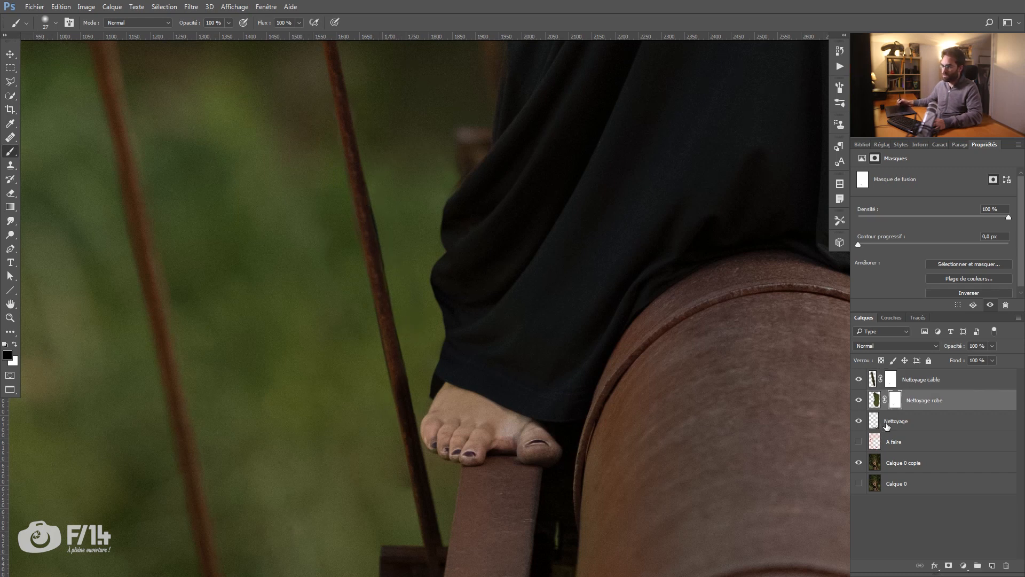
key("x")
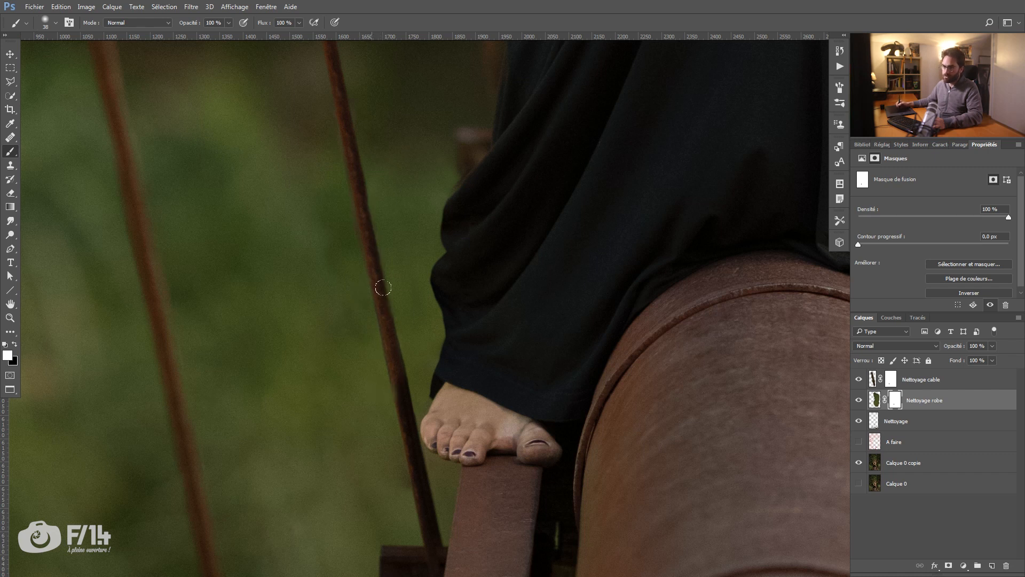
left_click_drag(400, 403, 386, 374)
key("ctrl+z")
left_click_drag(399, 388, 359, 210)
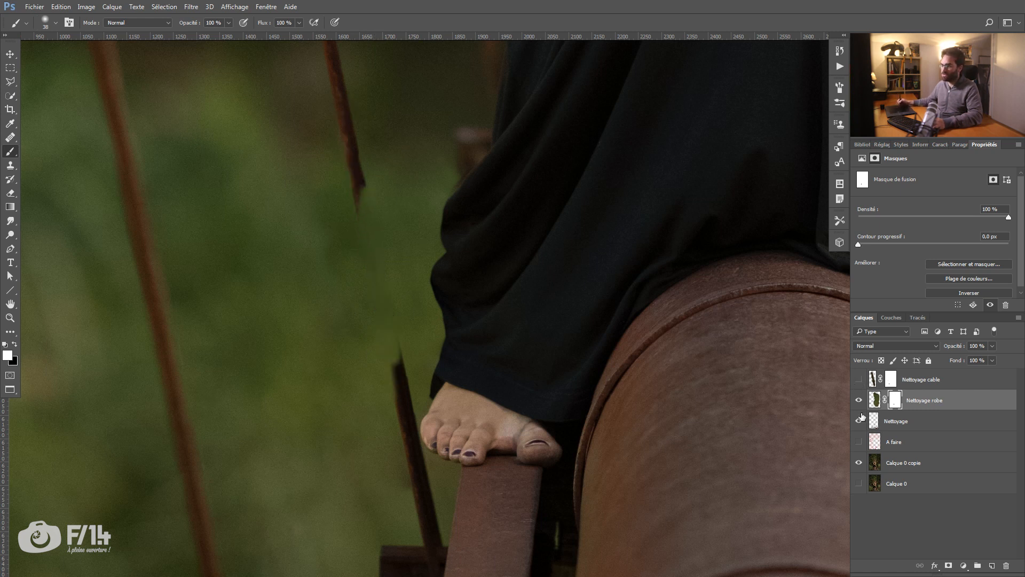
left_click(859, 380)
Step: Target the "Nettoyage cable" mask with white and a 24 px brush to refine the cable
key("bracketleft")
key("bracketleft")
key("bracketleft")
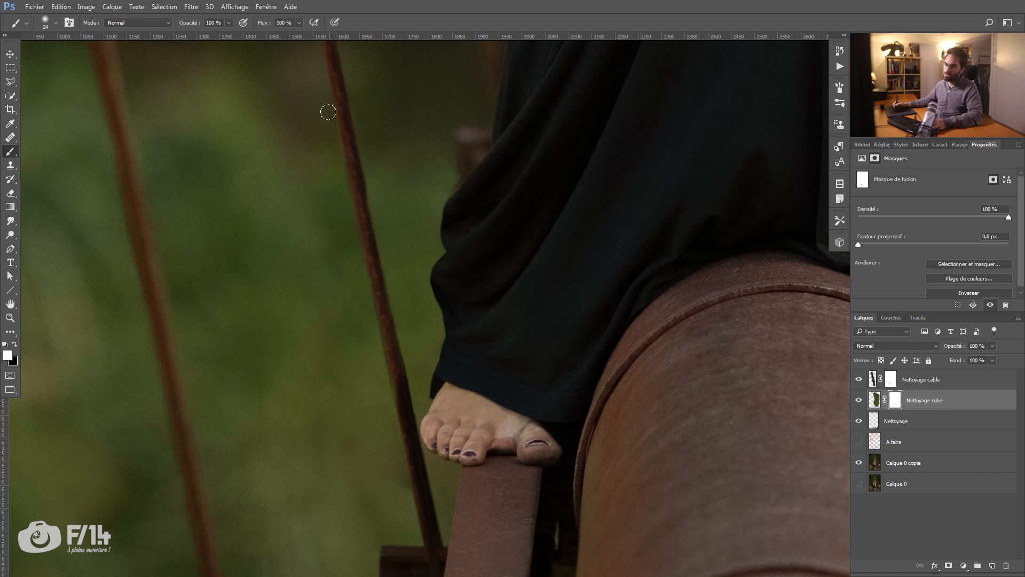
left_click(890, 380)
key("x")
key("x")
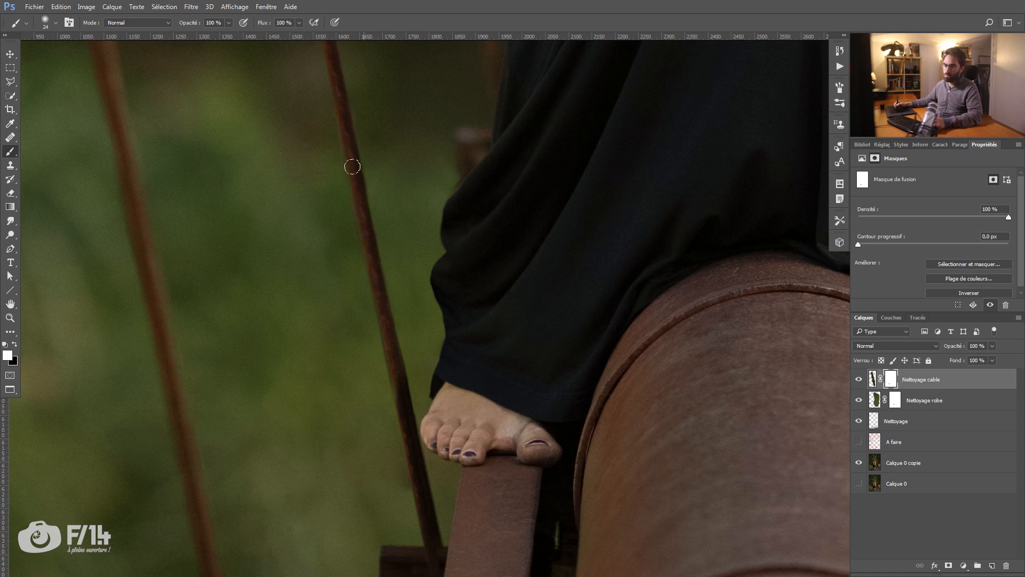
mouse_move(406, 286)
left_mouse_down()
mouse_move(347, 296)
mouse_move(350, 281)
left_mouse_up()
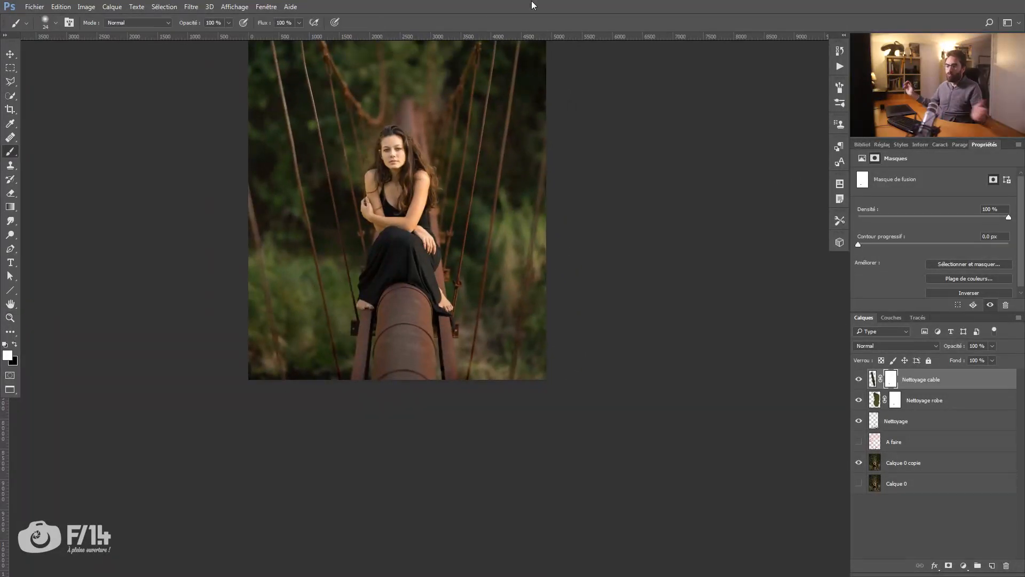
Step: Group the Nettoyage, Nettoyage robe and Nettoyage cable layers and name the group "Nattoyage"
key("z")
left_click_drag(468, 293, 552, 289)
left_click_drag(309, 289, 512, 274)
left_click_drag(418, 249, 407, 285)
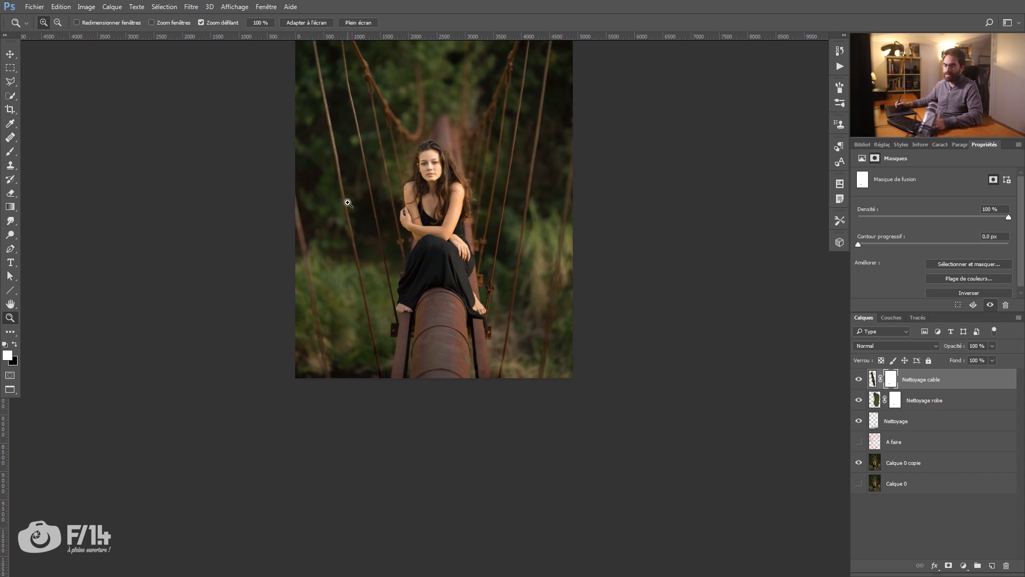
left_click_drag(385, 251, 365, 299)
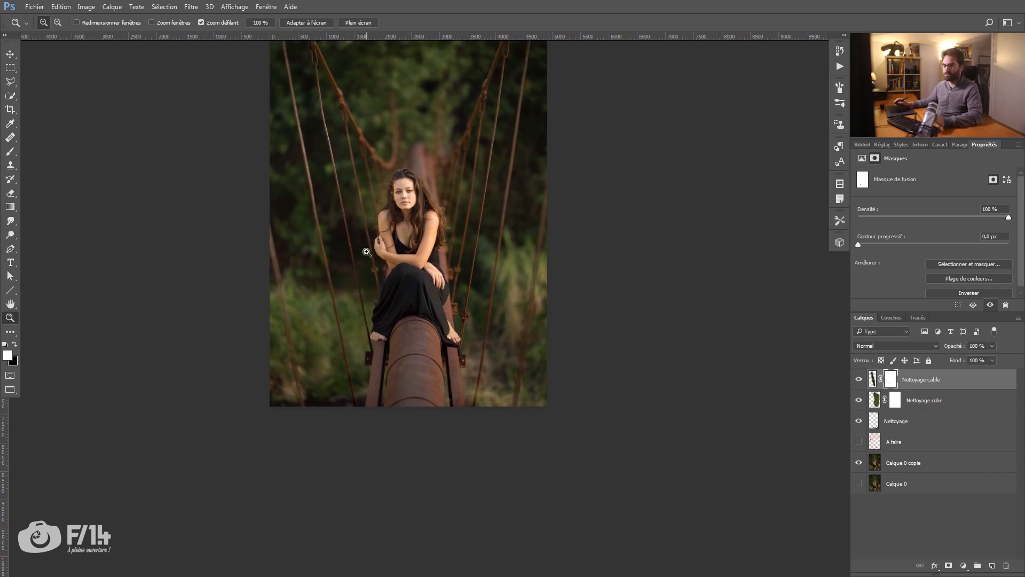
left_click_drag(356, 229, 348, 295)
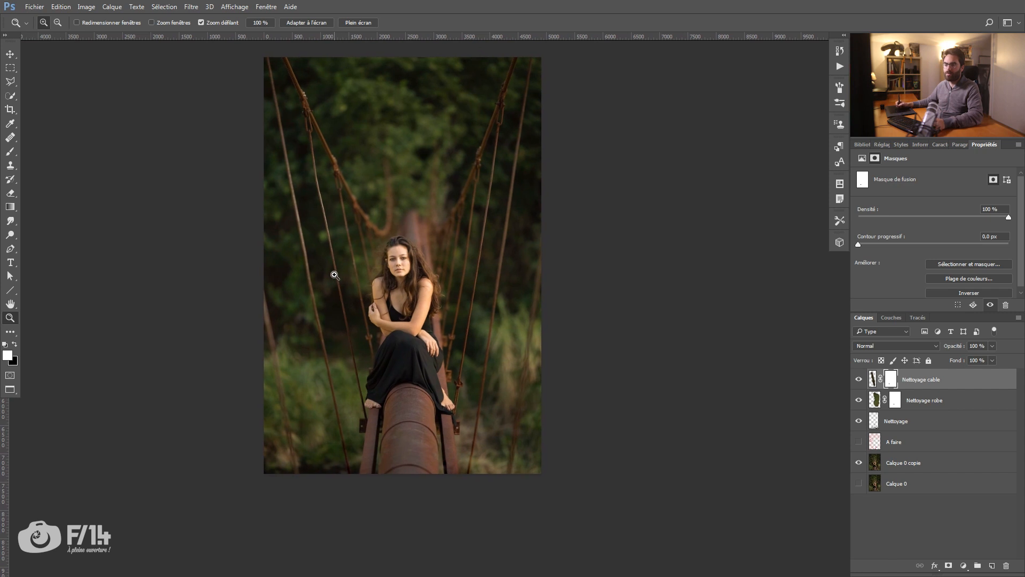
left_click(911, 427, "shift")
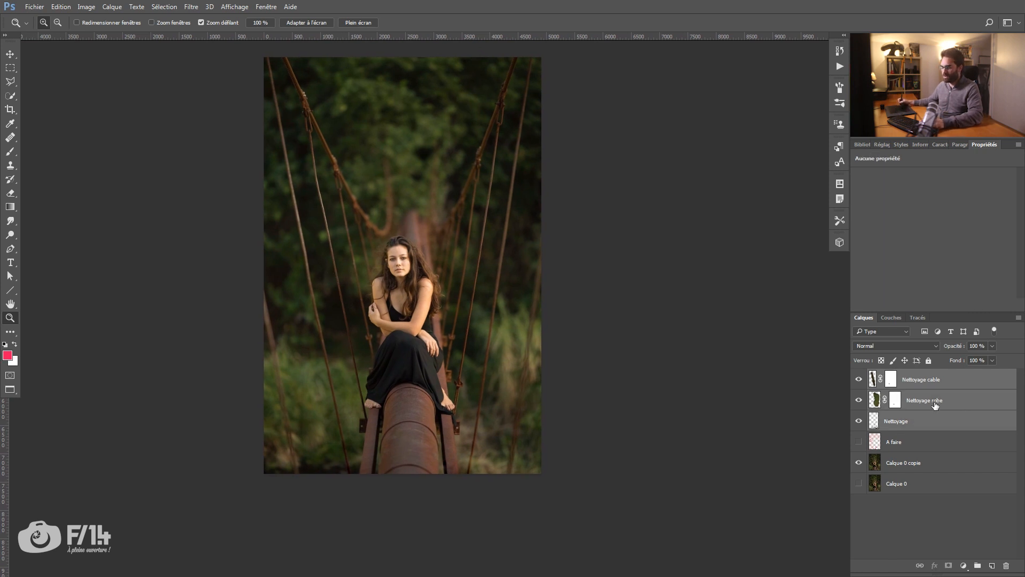
key("ctrl+g")
double_click(901, 375)
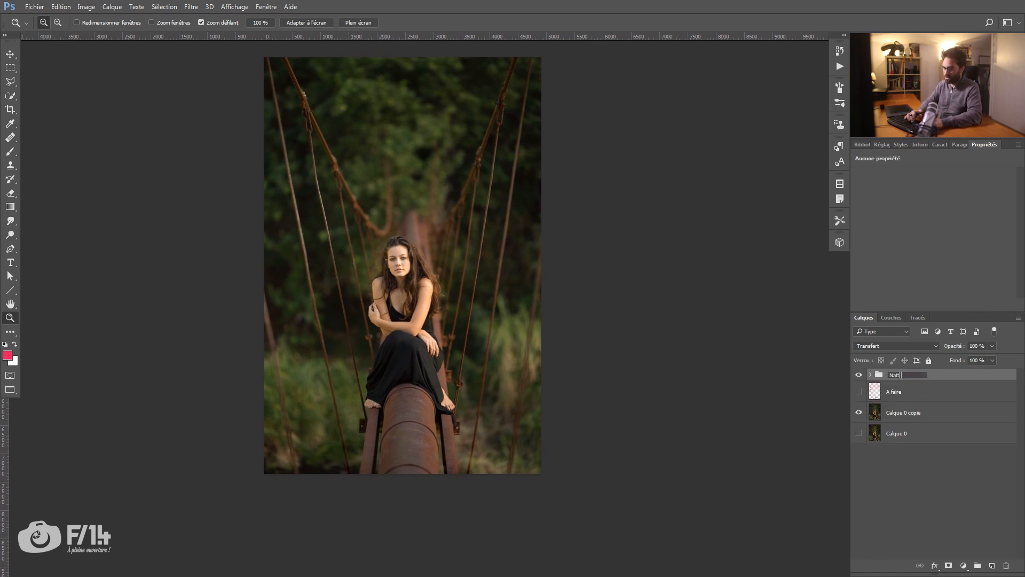
key("Return")
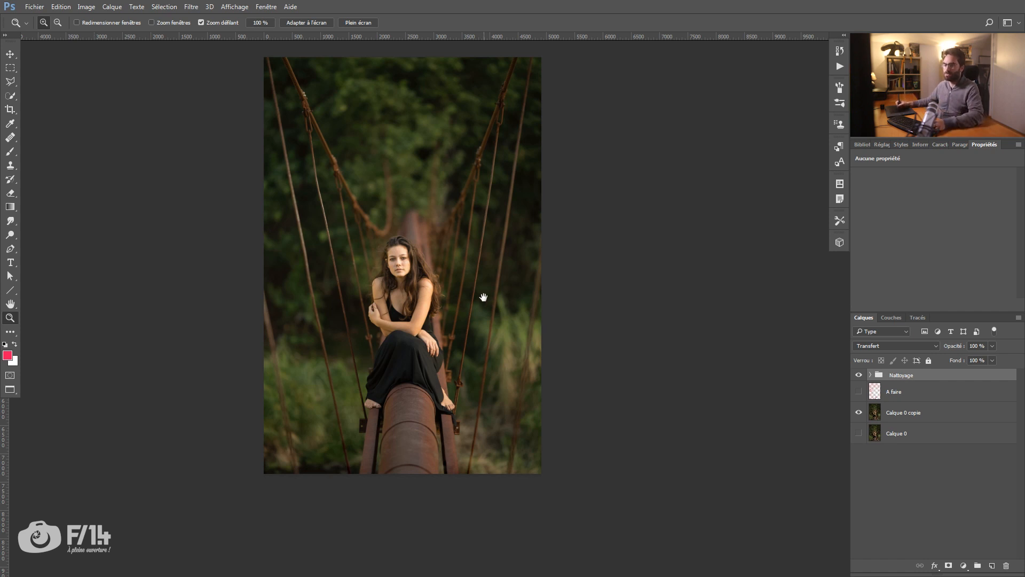
Step: Create a new layer group above "Nattoyage" and name it "Sable"
left_click_drag(483, 297, 481, 316)
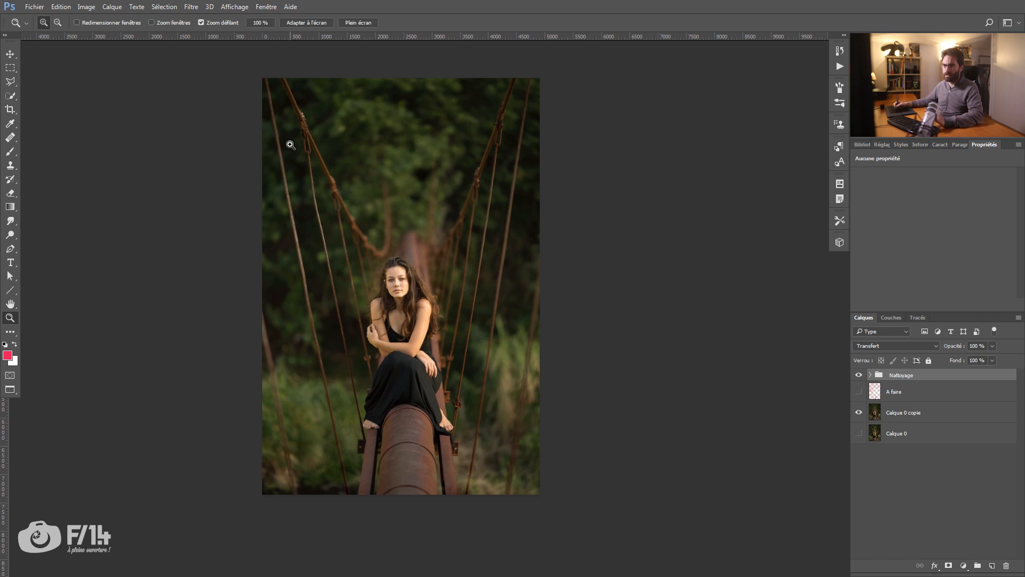
left_click(978, 565)
double_click(902, 376)
type("Sable")
key("Return")
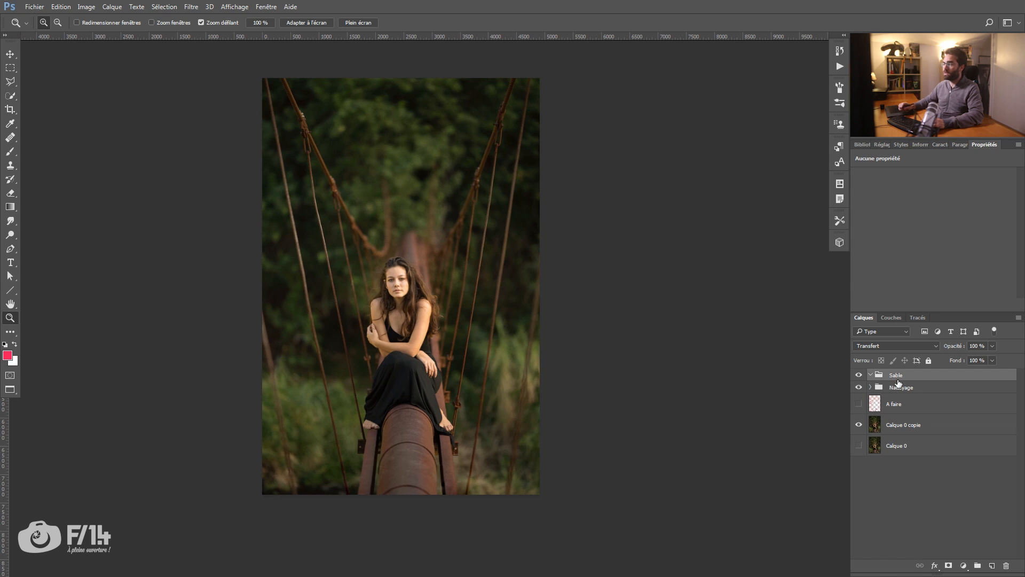
Step: Add a new empty layer inside the "Sable" group and activate the Brush tool
left_click_drag(260, 184, 288, 185)
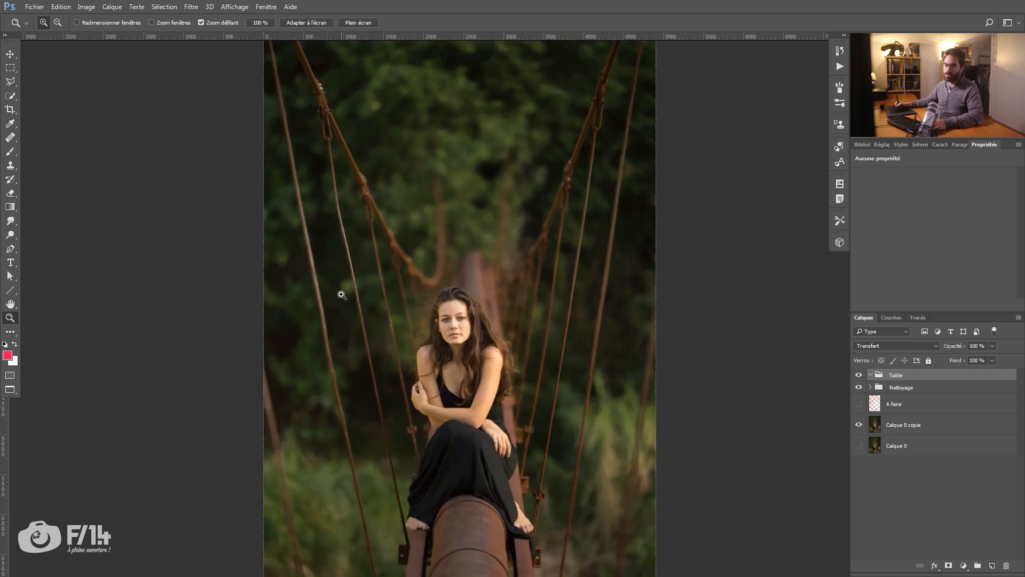
left_click_drag(337, 302, 329, 288)
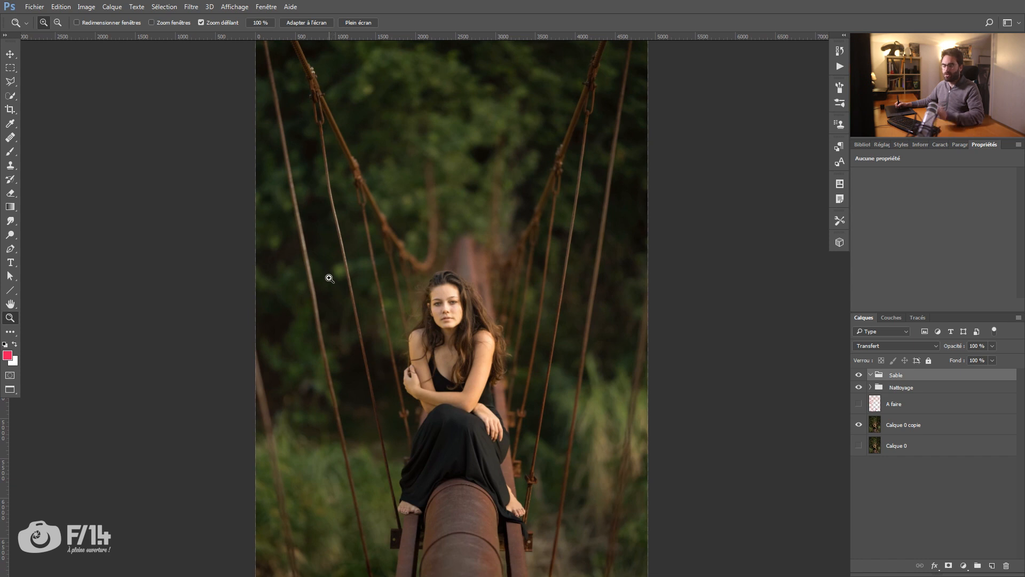
left_click_drag(285, 225, 314, 224)
left_click_drag(312, 226, 308, 271)
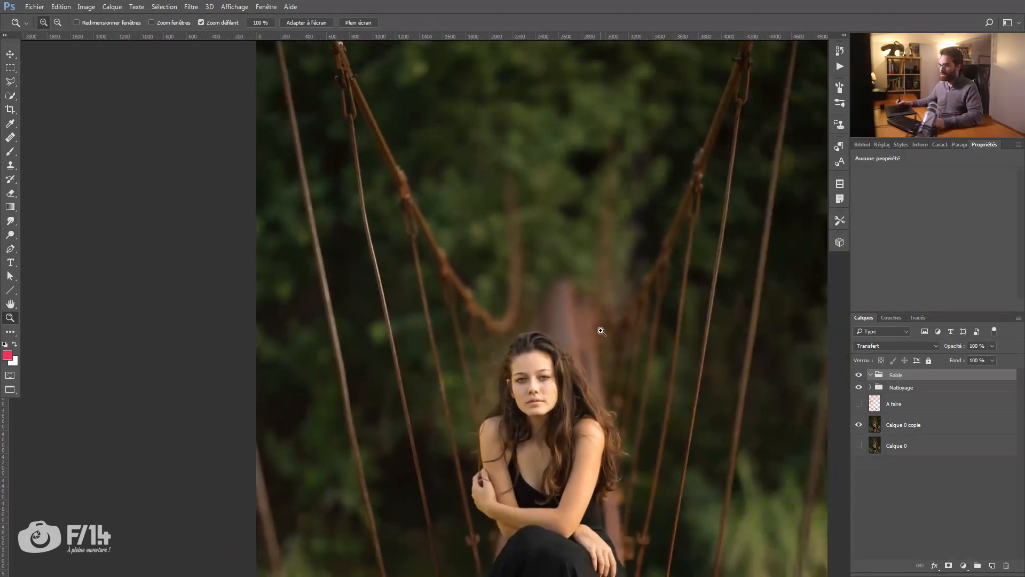
key("b")
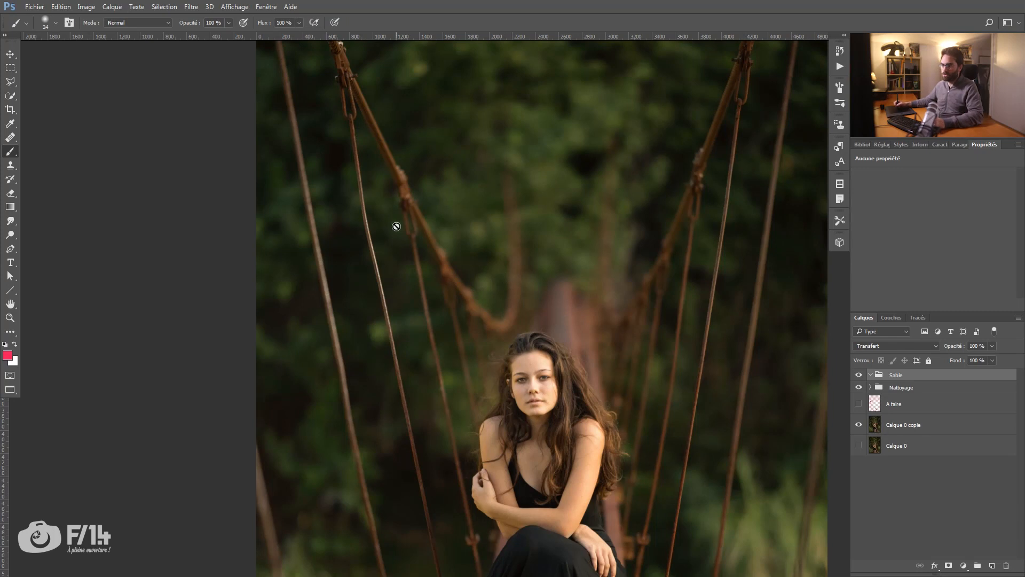
left_click(991, 565)
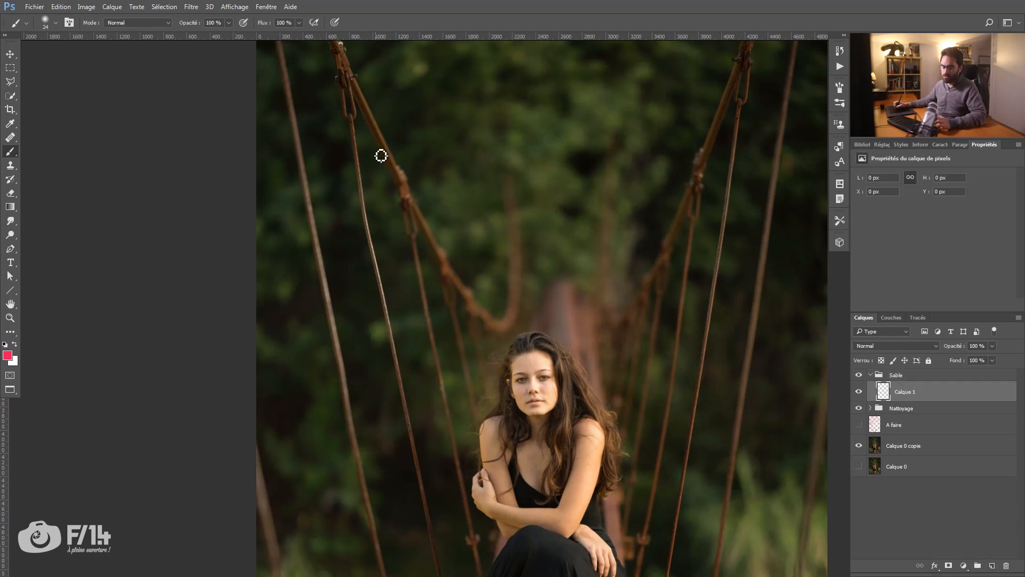
Step: Sample the rusty brown of the thick suspension cable as the foreground colour
key("alt+space")
key("Escape")
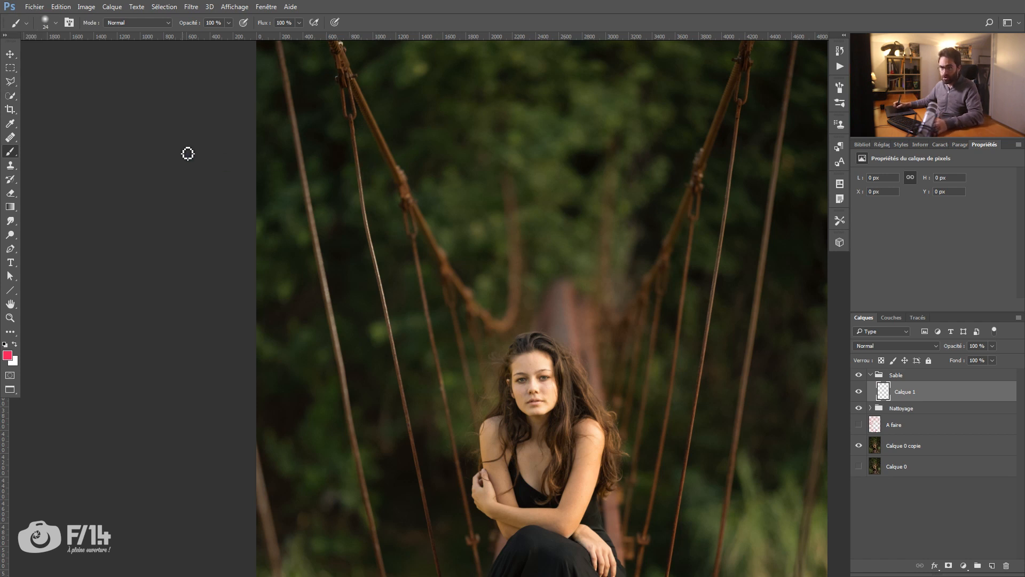
key("alt")
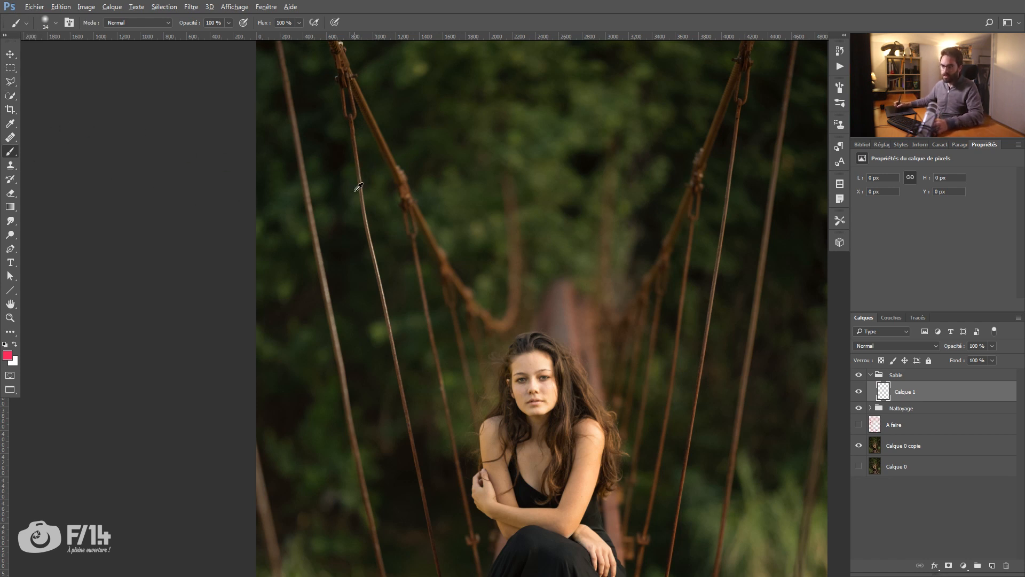
left_click(385, 139, "alt")
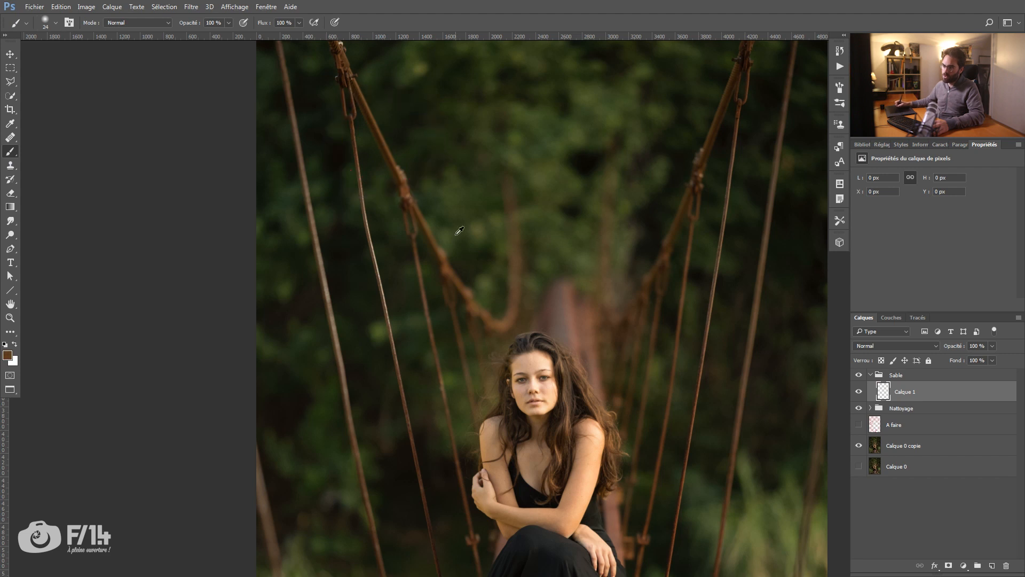
left_click(460, 275, "alt")
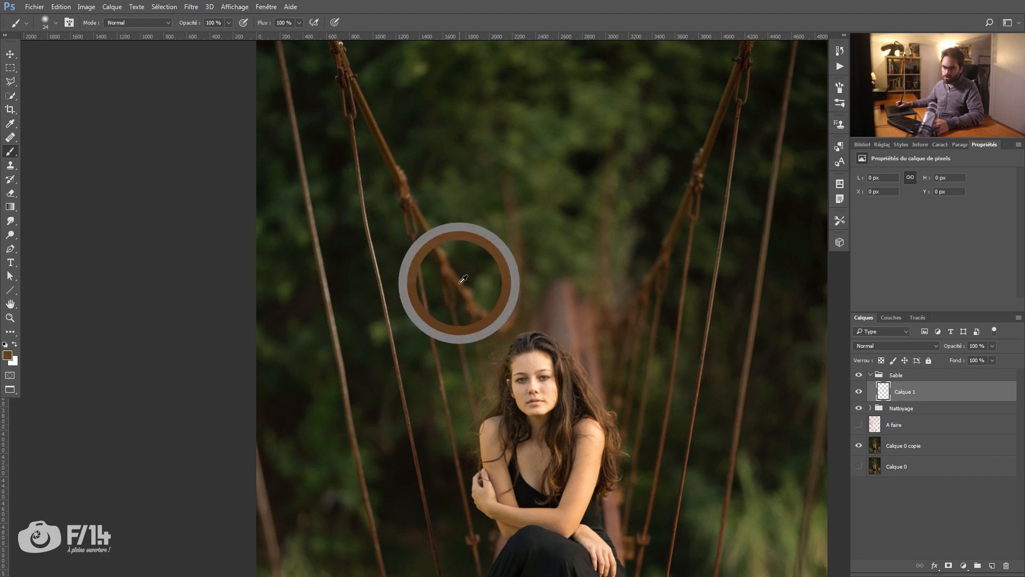
Step: Paint a straight line in the sampled brown down the leftmost long thin cable with the 24 px brush
left_click_drag(302, 137, 263, 182)
left_click_drag(249, 78, 241, 126)
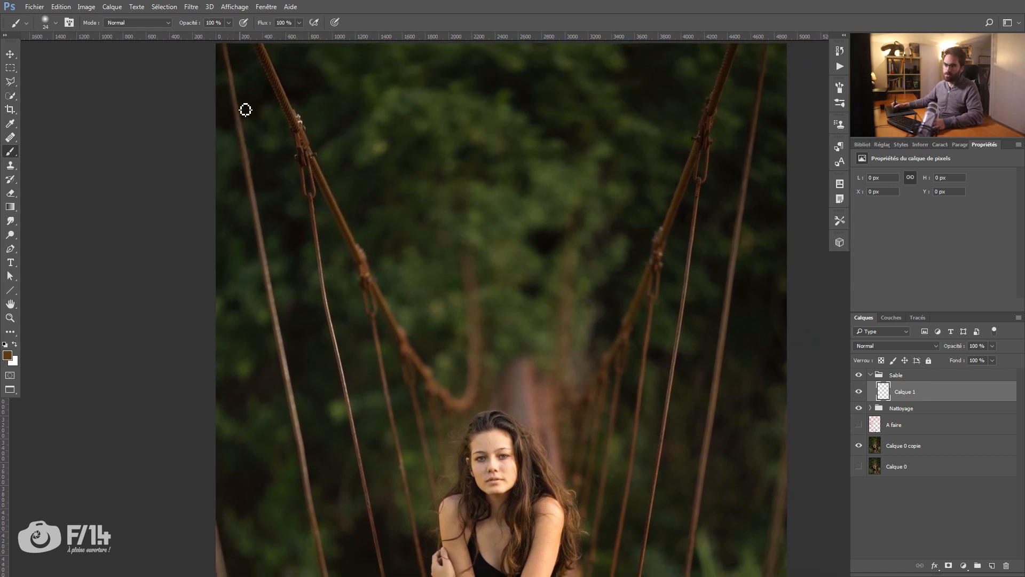
left_click_drag(237, 88, 236, 87)
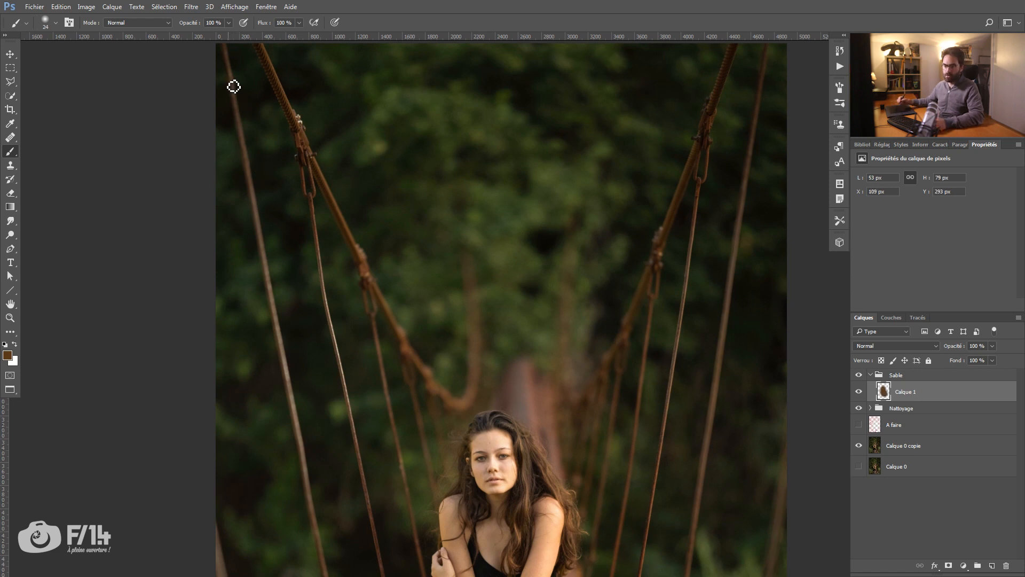
scroll(317, 497, "down", 2)
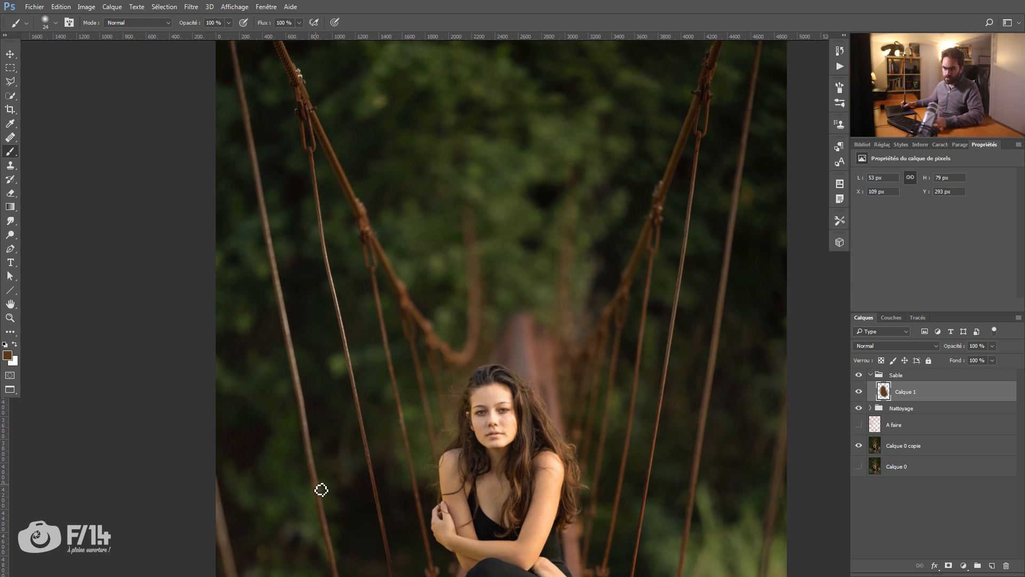
left_click(322, 491, "shift")
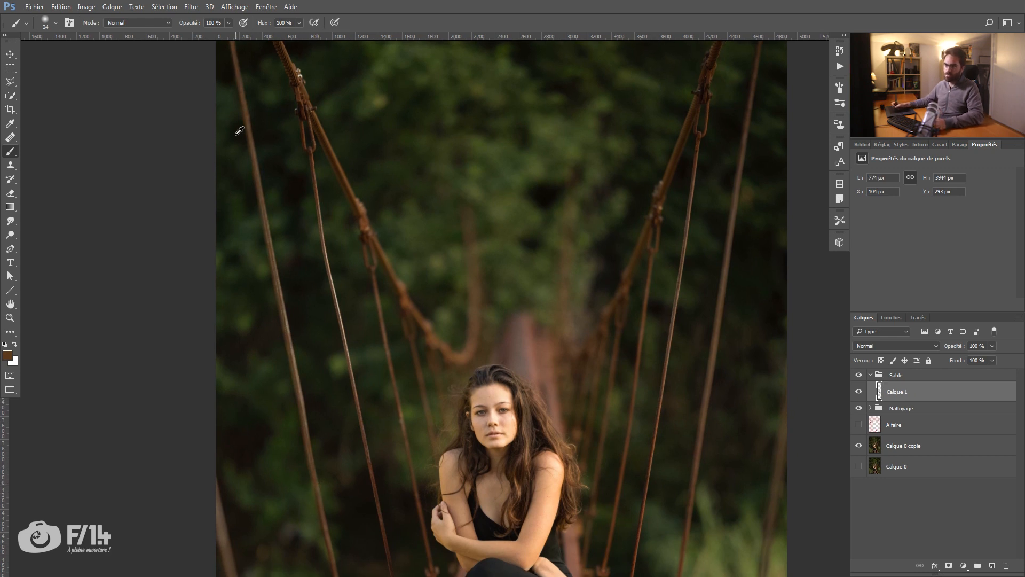
Step: Enlarge the brush to 34 px and paint a second straight pass along the same leftmost cable
left_click_drag(238, 134, 240, 134)
left_click_drag(251, 85, 247, 88)
left_click(240, 67)
left_click(314, 452, "shift")
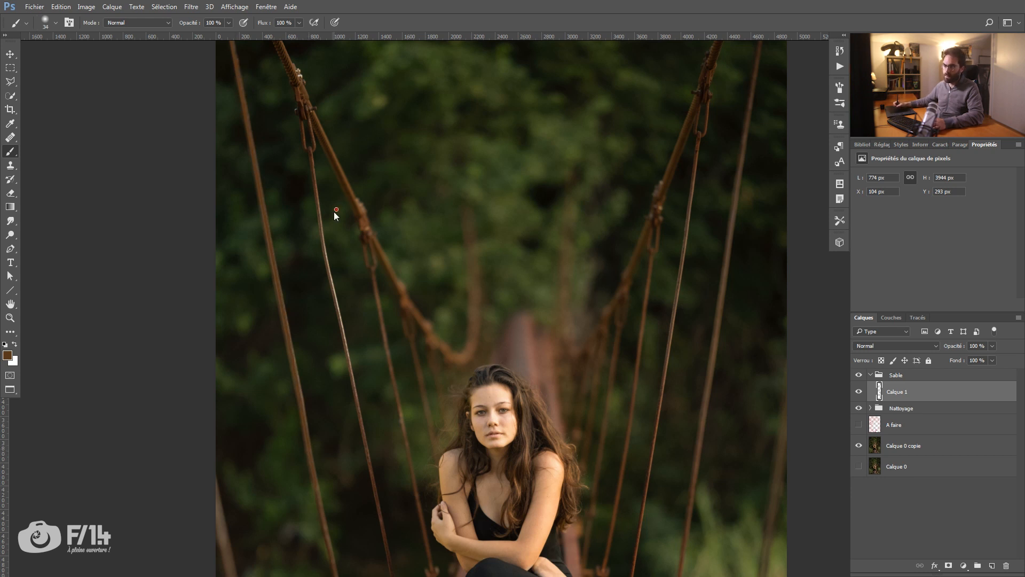
Step: Paint the brown over the pale middle stretch of the second thin cable from the left
left_click_drag(320, 193, 330, 256)
left_click_drag(317, 222, 338, 277)
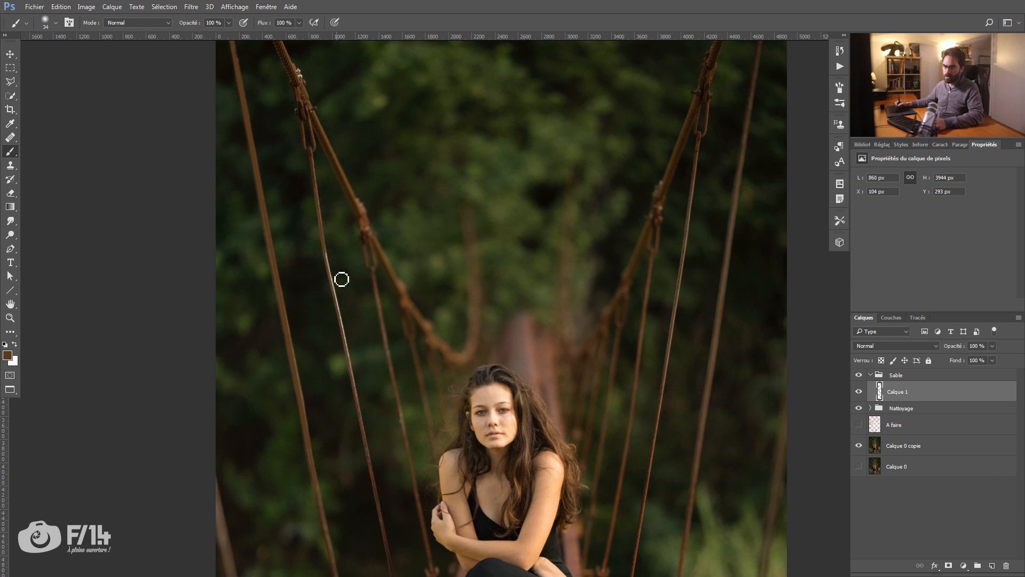
left_click(360, 394, "shift")
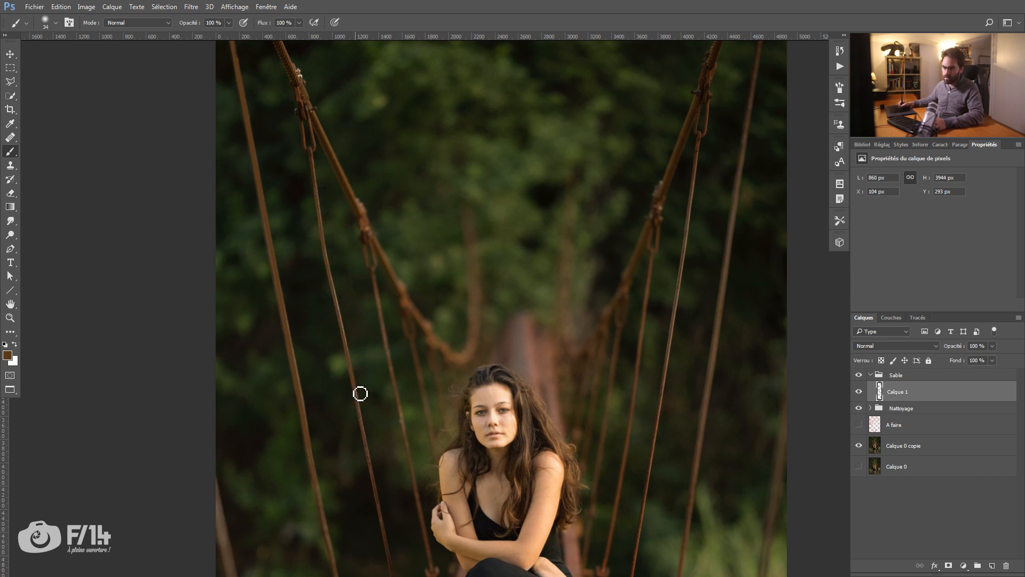
Step: Set the painted layer Calque 1 to the Couleur blend mode at 92 % opacity
key("z")
mouse_move(323, 232)
left_mouse_down()
mouse_move(281, 244)
mouse_move(286, 294)
left_mouse_up()
key("b")
key("z")
left_click_drag(327, 258, 337, 240)
key("v")
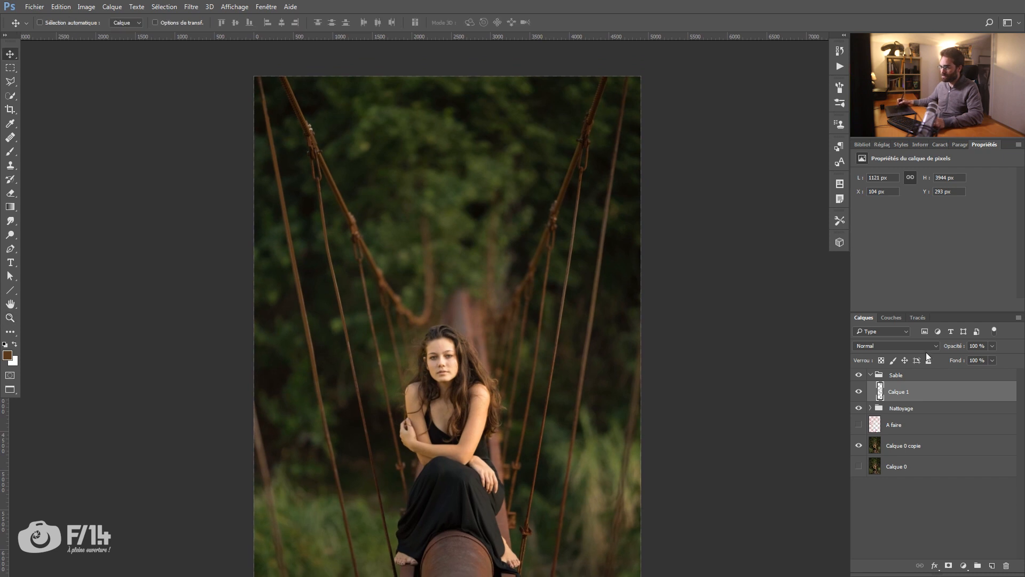
left_click(935, 346)
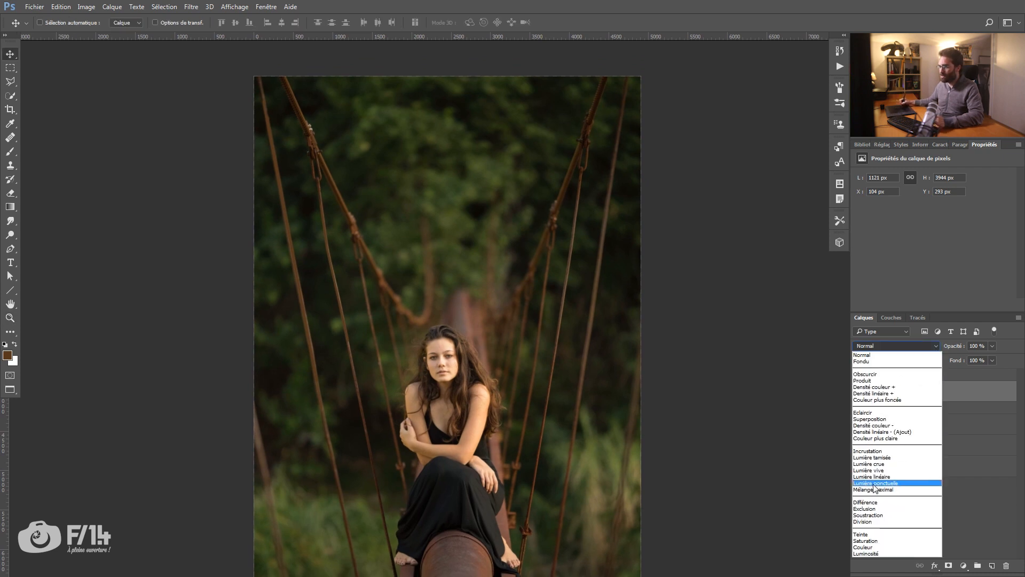
left_click(861, 546)
left_click_drag(959, 349, 953, 350)
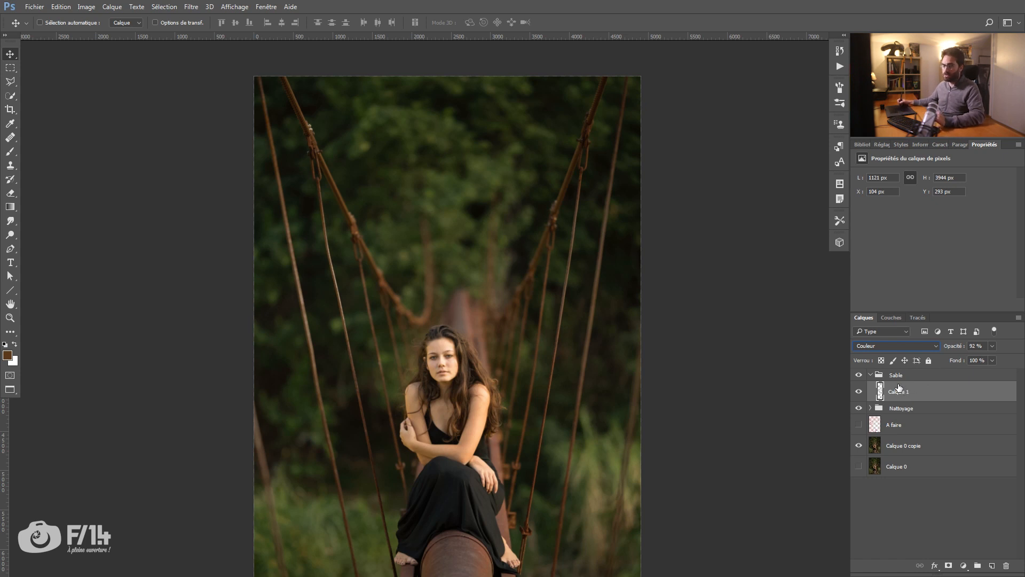
Step: Duplicate Calque 1 within the Sable group and show only the copy
left_click_drag(899, 386, 991, 565)
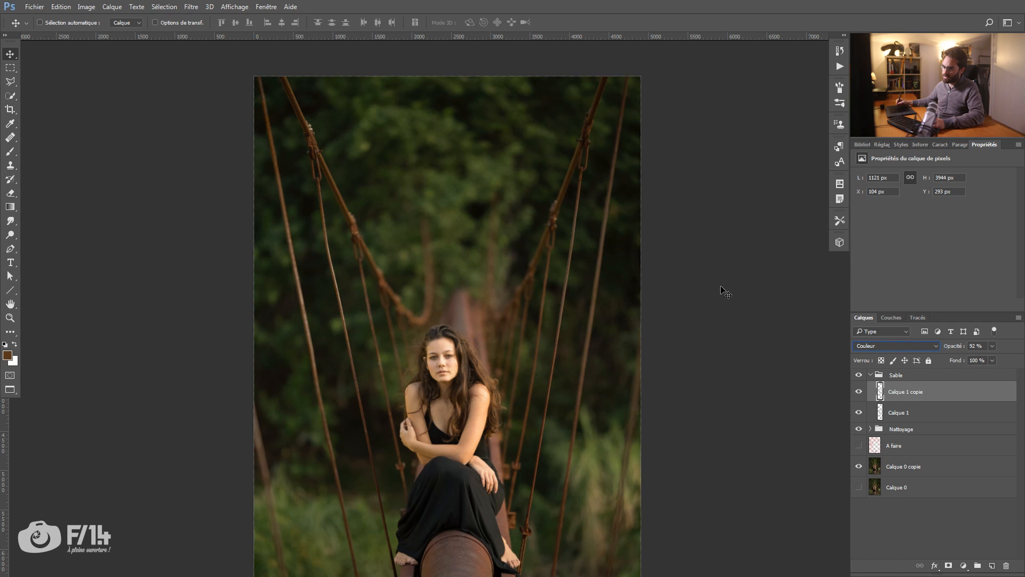
left_click(859, 392, "alt")
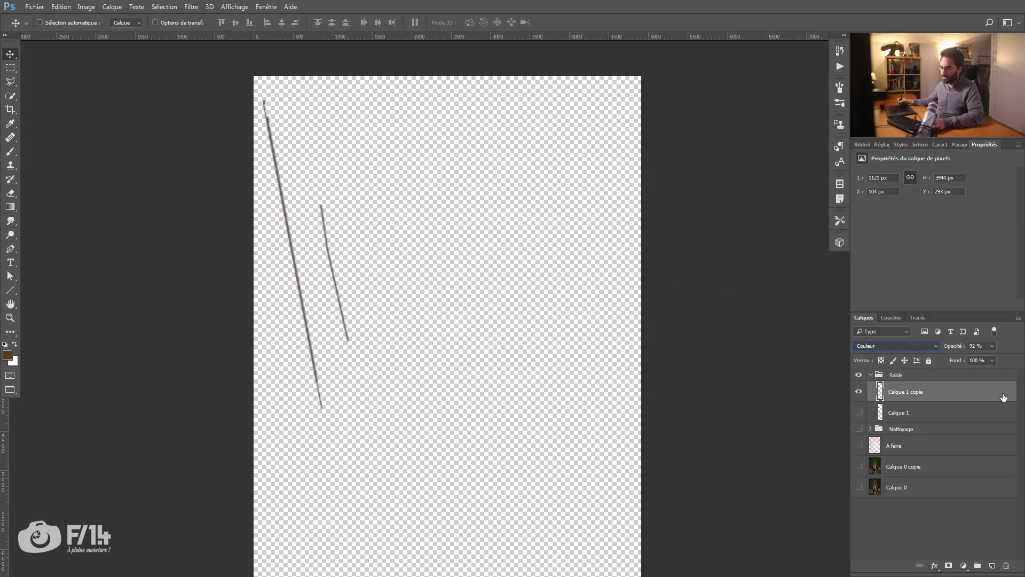
Step: Darken Calque 1 copie with a Luminosité/Contraste adjustment of -150 brightness and raise the layer's opacity to 100 %
left_click(86, 6)
mouse_move(97, 38)
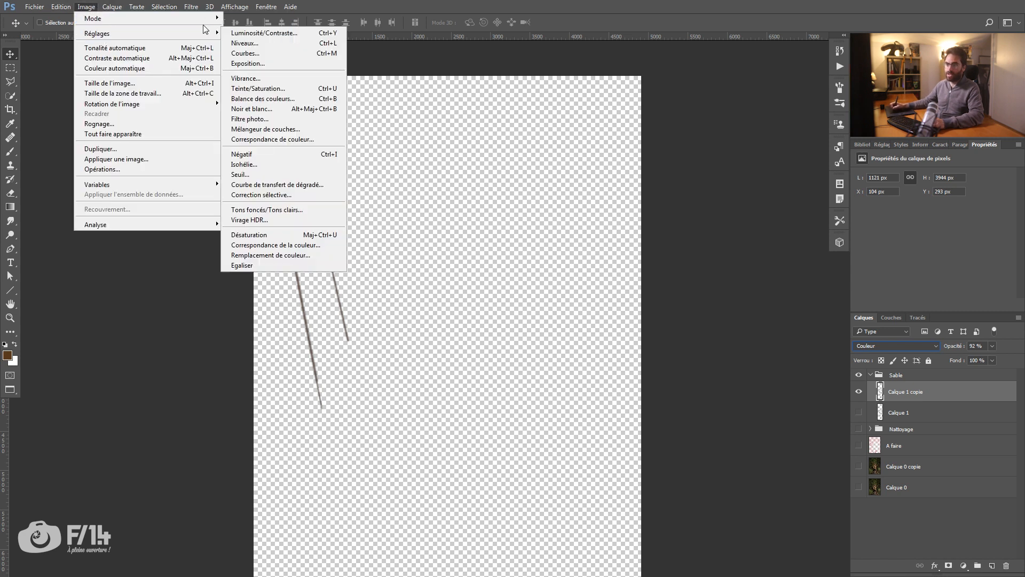
left_click(264, 33)
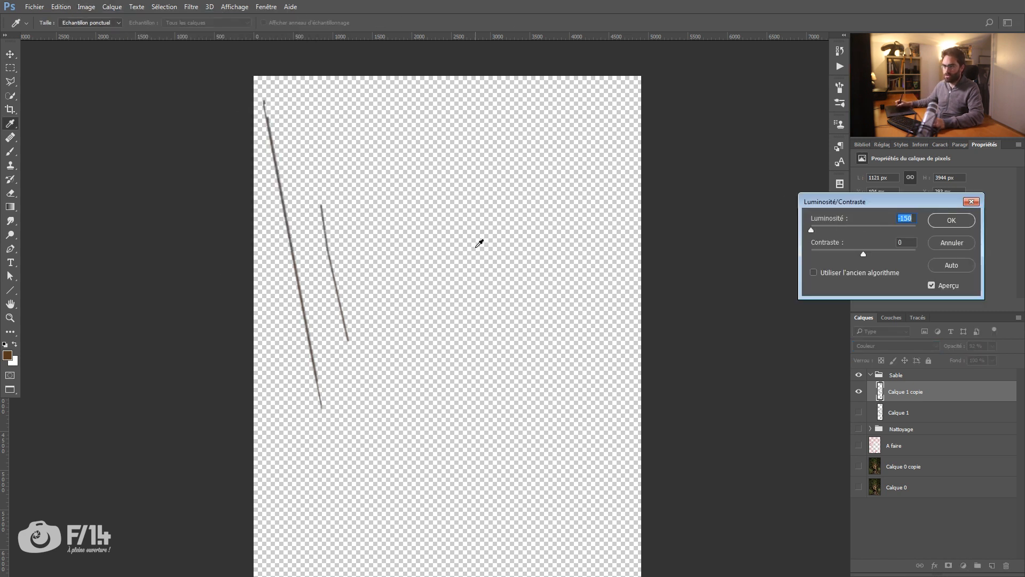
left_click(937, 222)
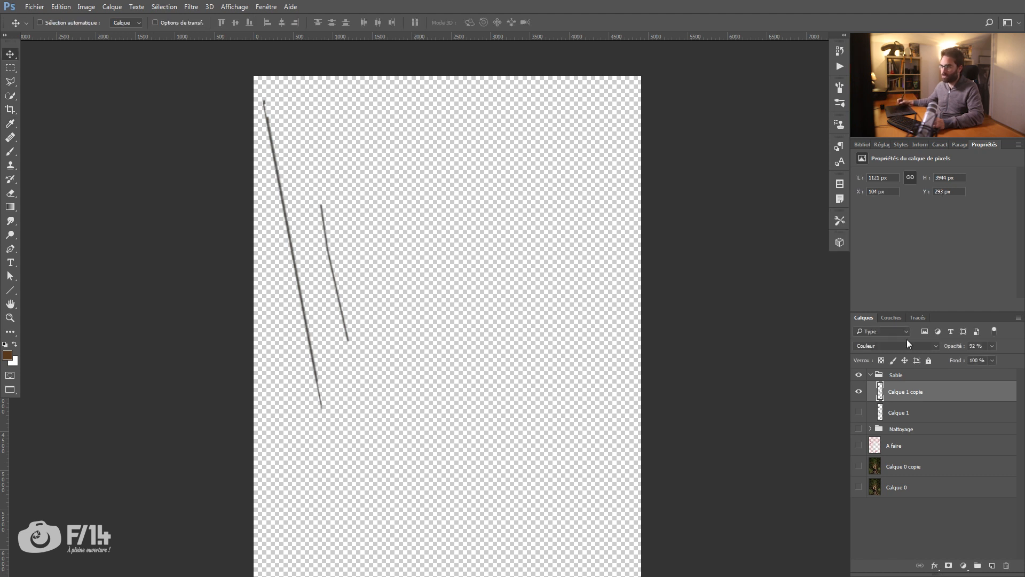
left_click_drag(960, 350, 1019, 341)
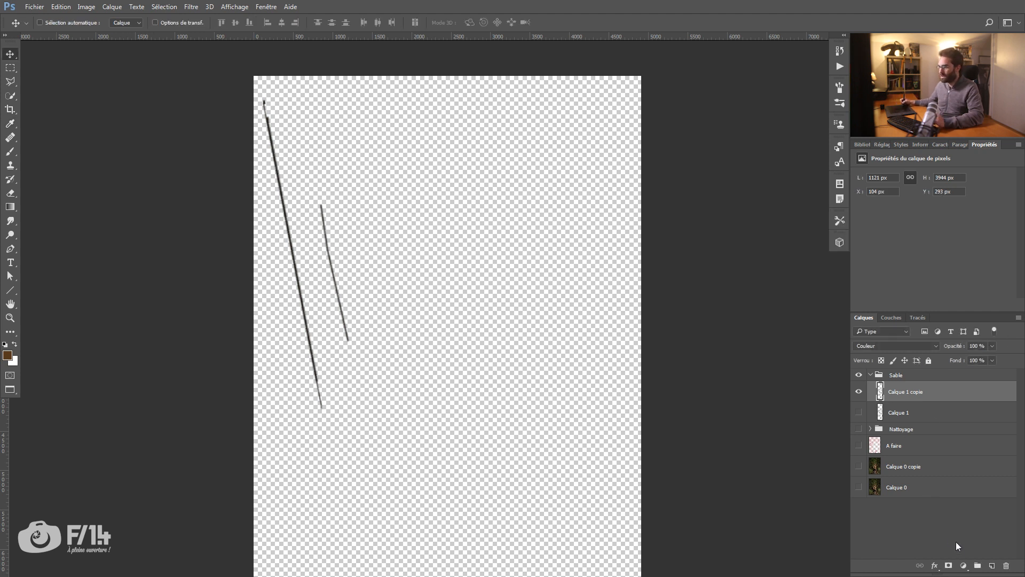
Step: Restore the visibility of the other layers and compare the image with and without Calque 1 copie
left_click(860, 393, "alt")
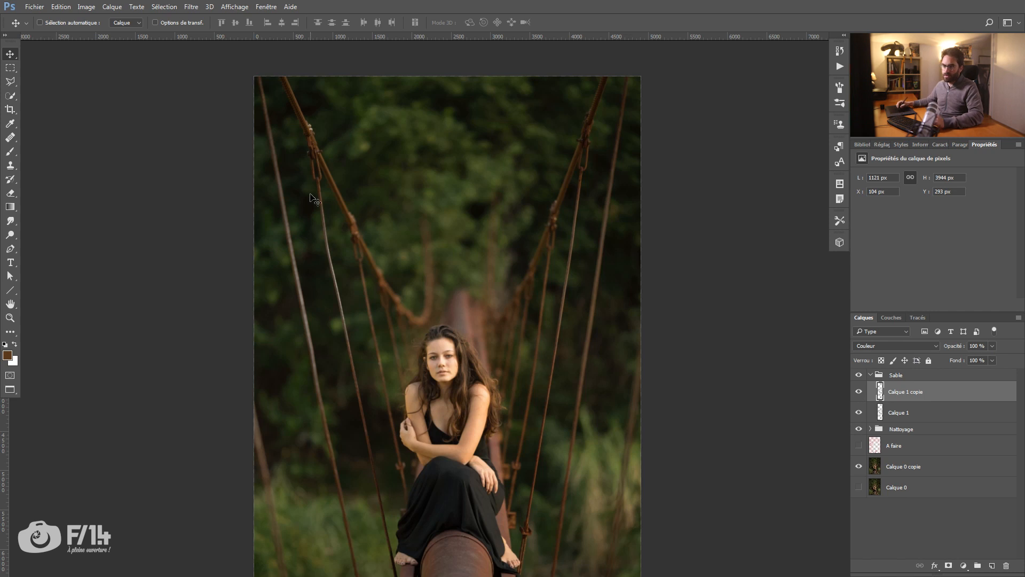
left_click(859, 391)
left_click(859, 392)
left_click(859, 392)
left_click(860, 391)
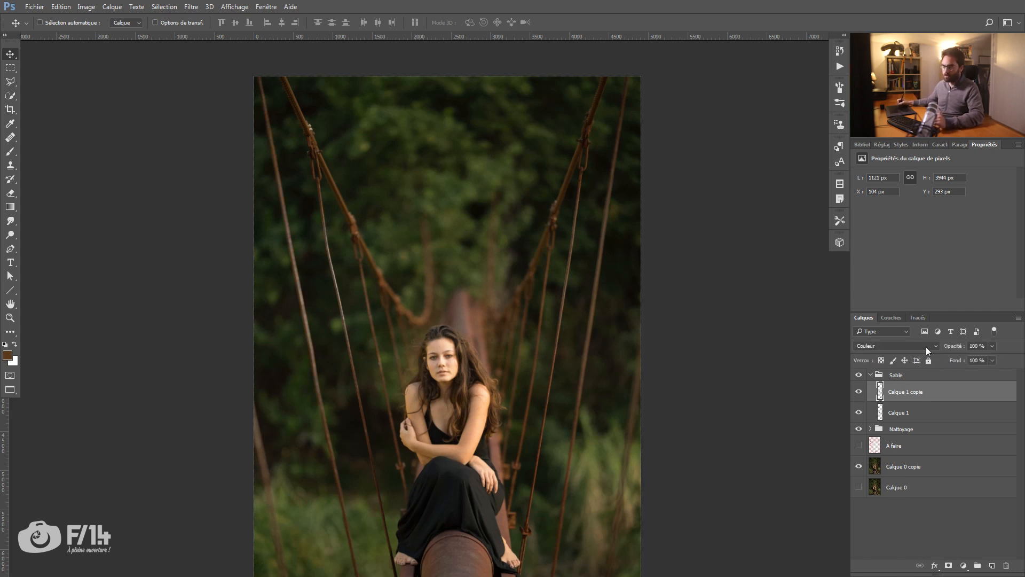
Step: Change the blend mode of Calque 1 copie to Lumière tamisée and lower its opacity to 65 %
left_click(922, 346)
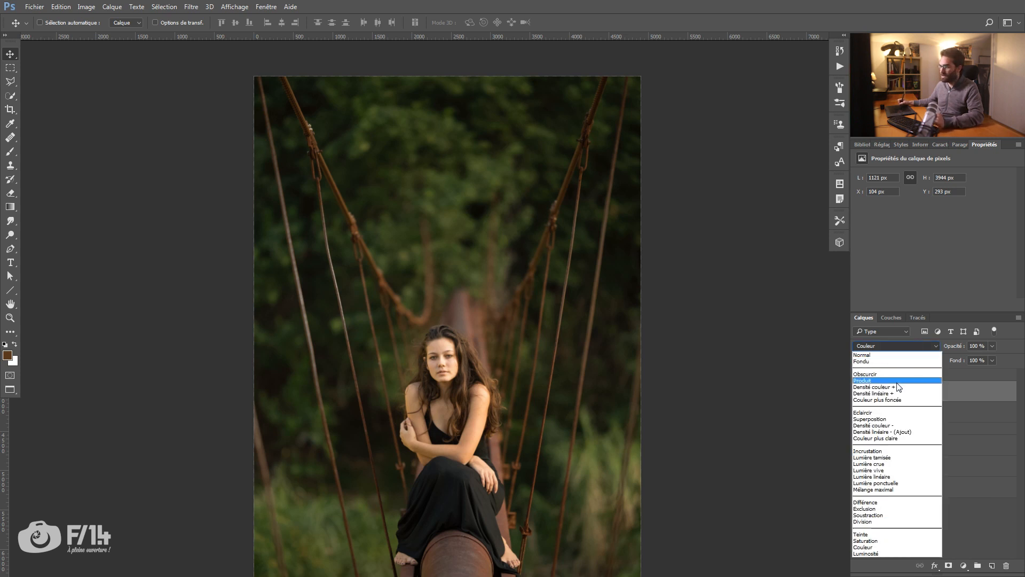
left_click(877, 458)
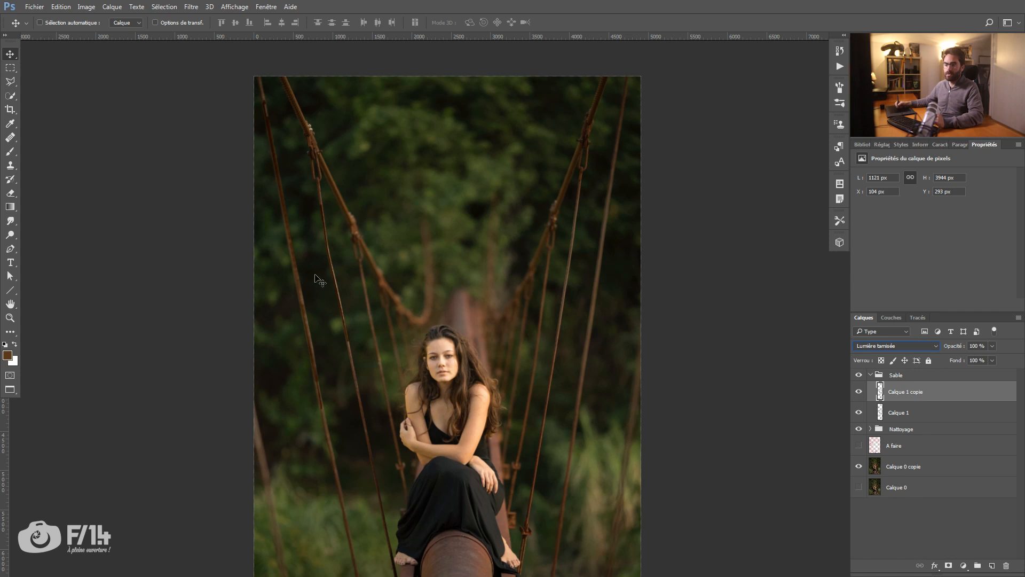
left_click_drag(951, 348, 935, 349)
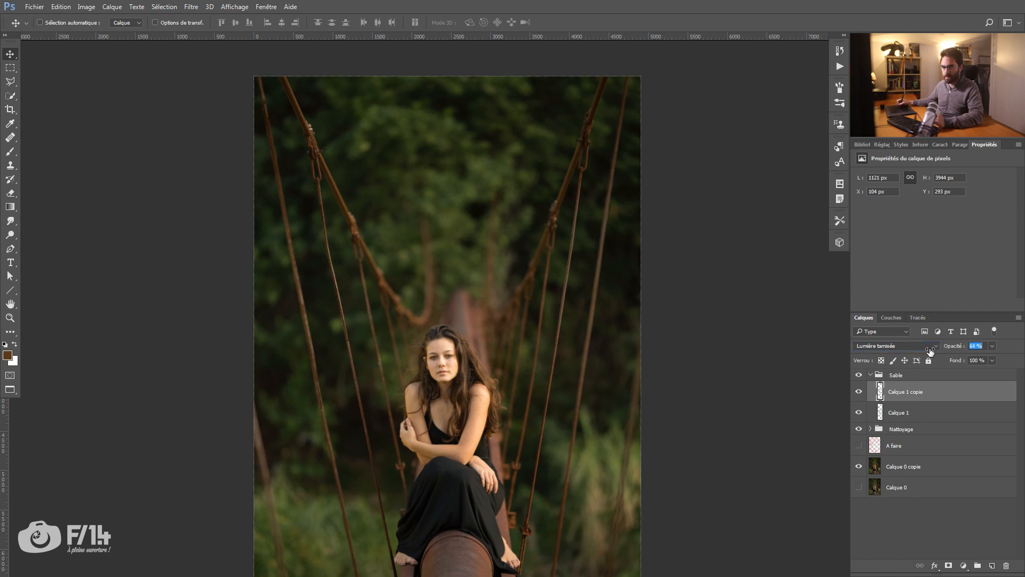
left_click_drag(931, 351, 930, 351)
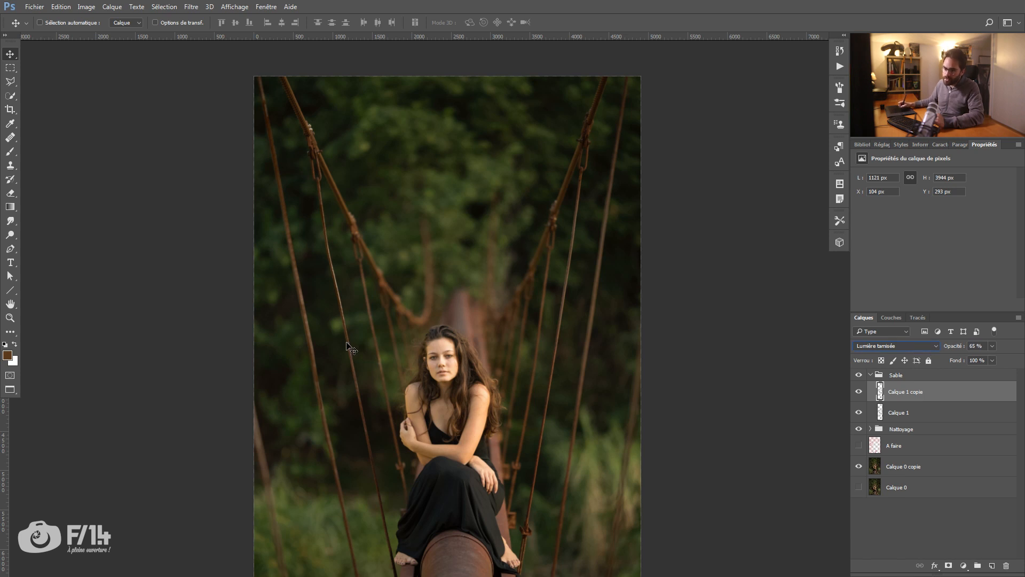
Step: Add a white layer mask to the "Sable" group and rename the group "Cable"
key("z")
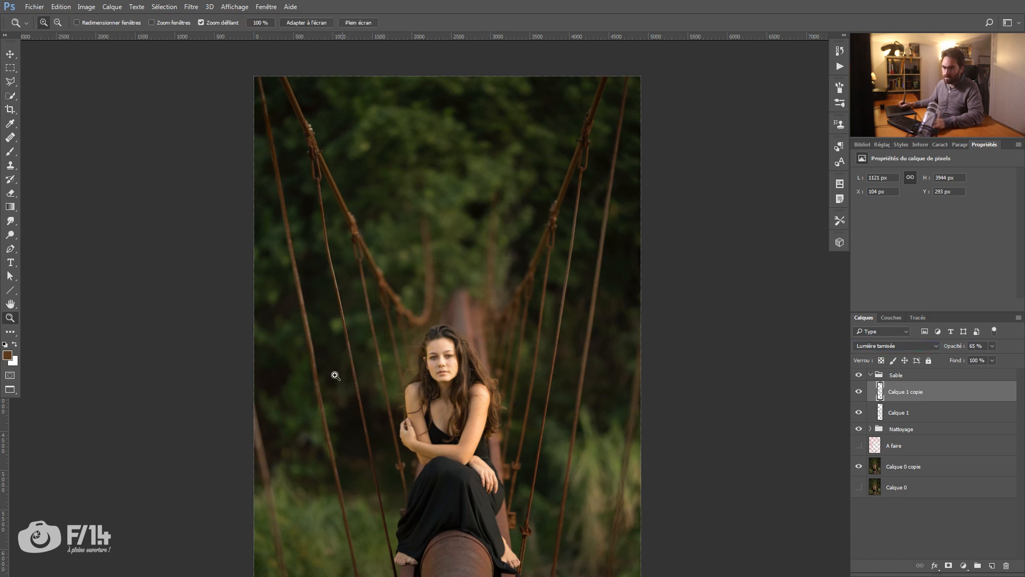
left_click_drag(335, 373, 377, 372)
left_click_drag(380, 281, 372, 252)
left_click_drag(321, 430, 298, 377)
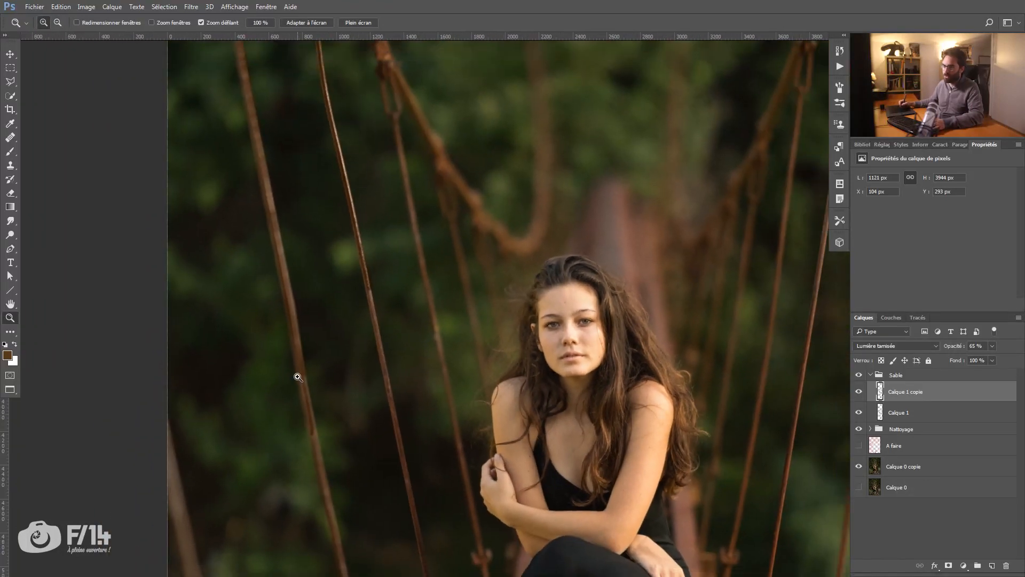
left_click(913, 373)
left_click(948, 566)
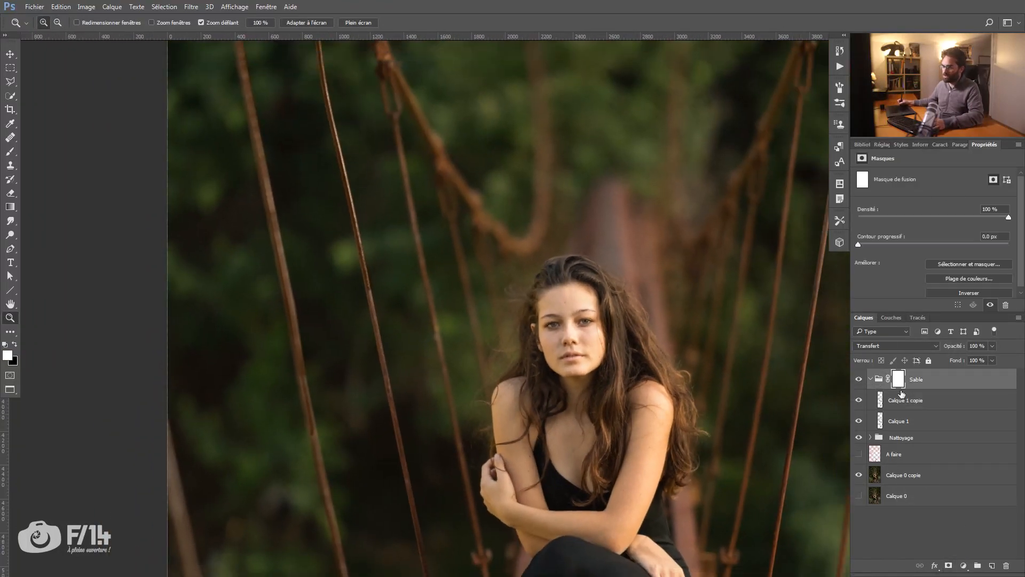
double_click(916, 379)
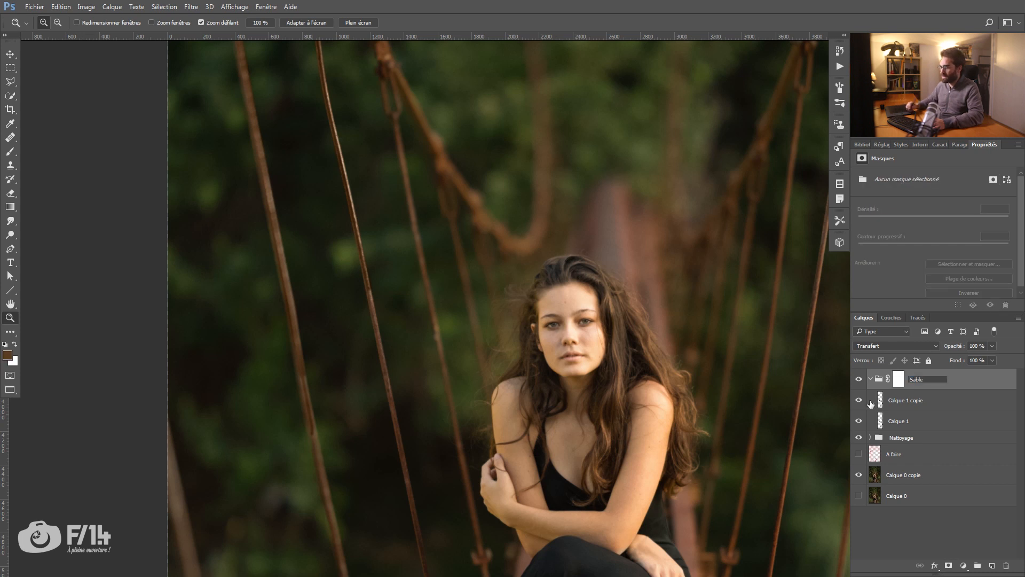
key("Return")
Step: Target the Cable group's mask with the Brush tool, using a 223 px brush and black as the foreground colour
key("b")
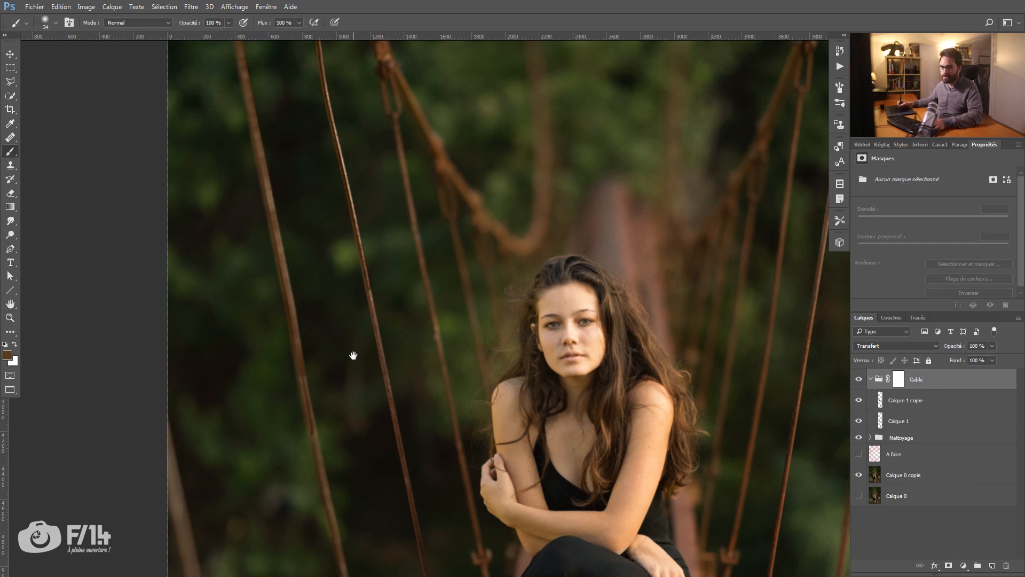
left_click_drag(354, 356, 352, 332)
left_click_drag(342, 271, 353, 271)
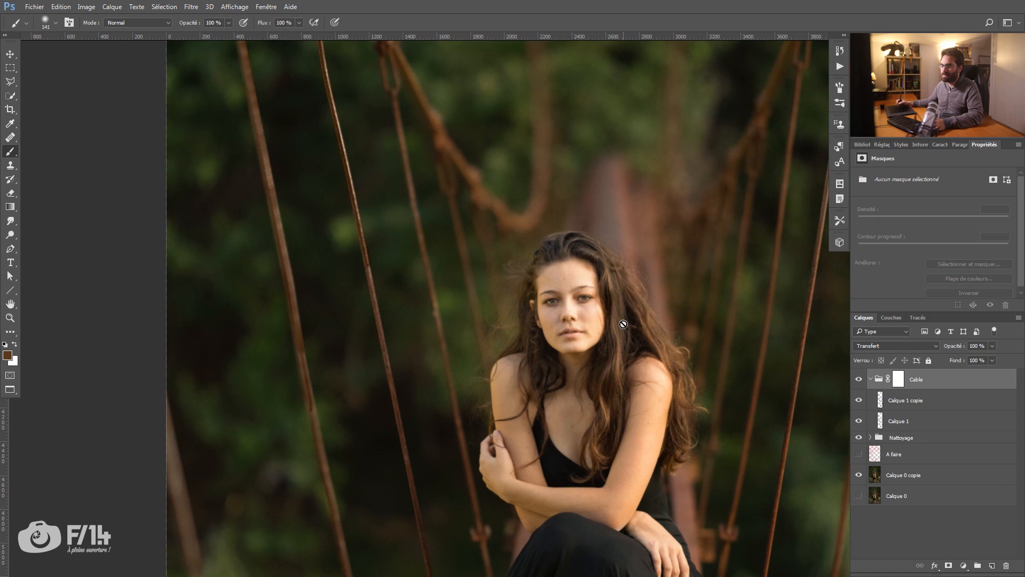
left_click(898, 381)
left_click_drag(274, 417, 285, 419)
left_click_drag(283, 414, 315, 414)
key("x")
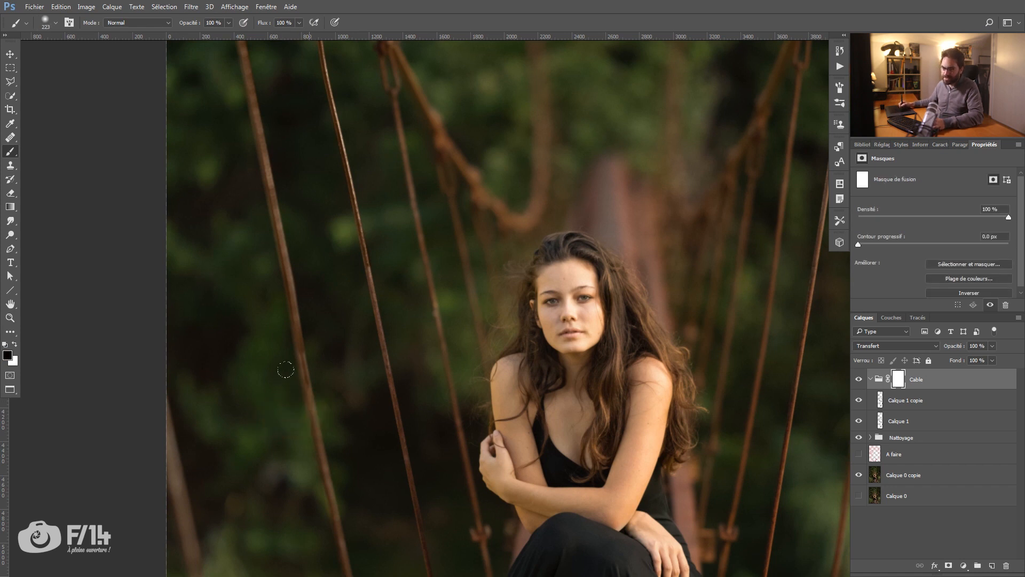
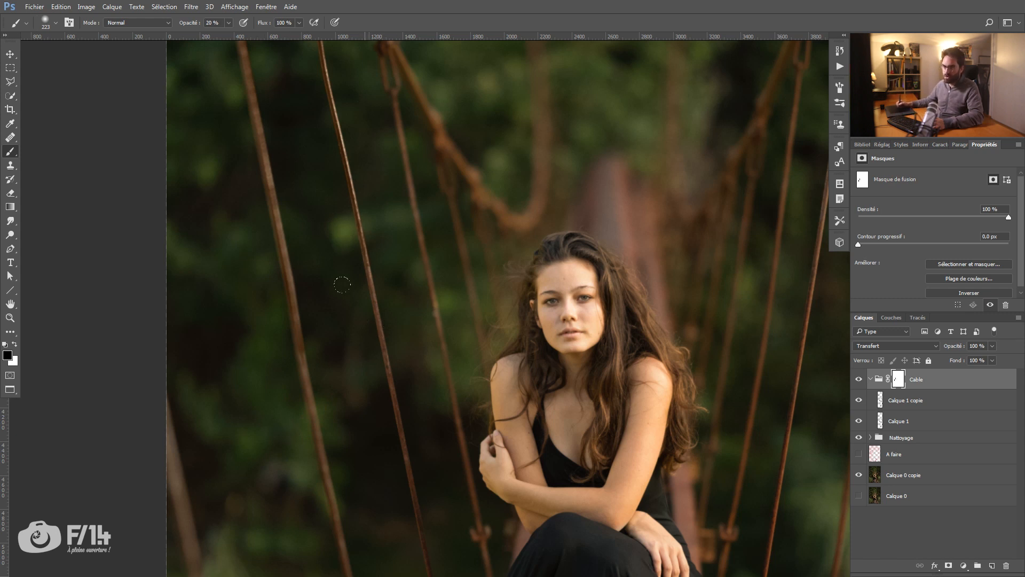
Step: Inspect the suspension cables up close and compare the whole image with and without the Cable group
scroll(331, 457, "up", 5)
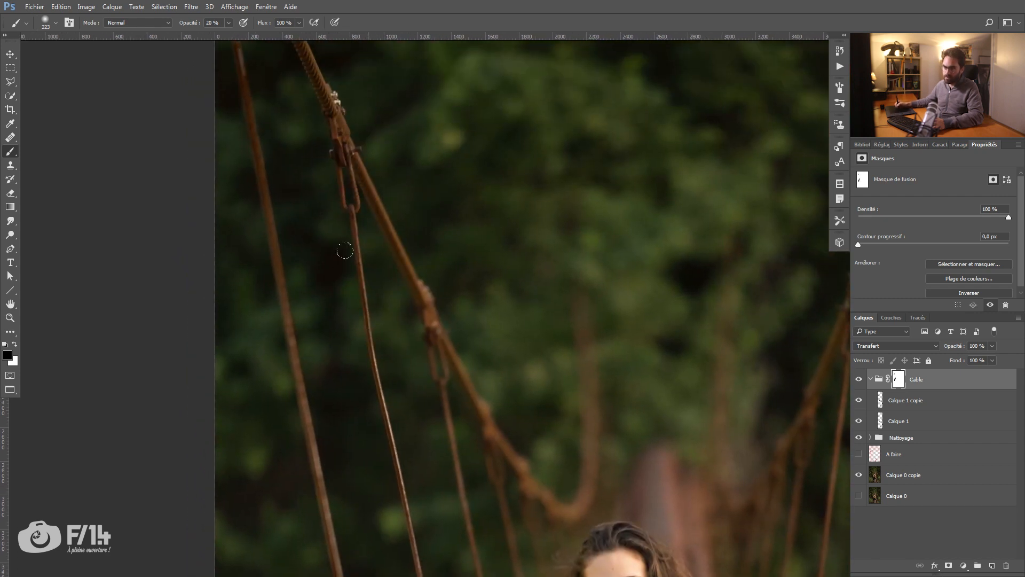
scroll(218, 39, "up", 2)
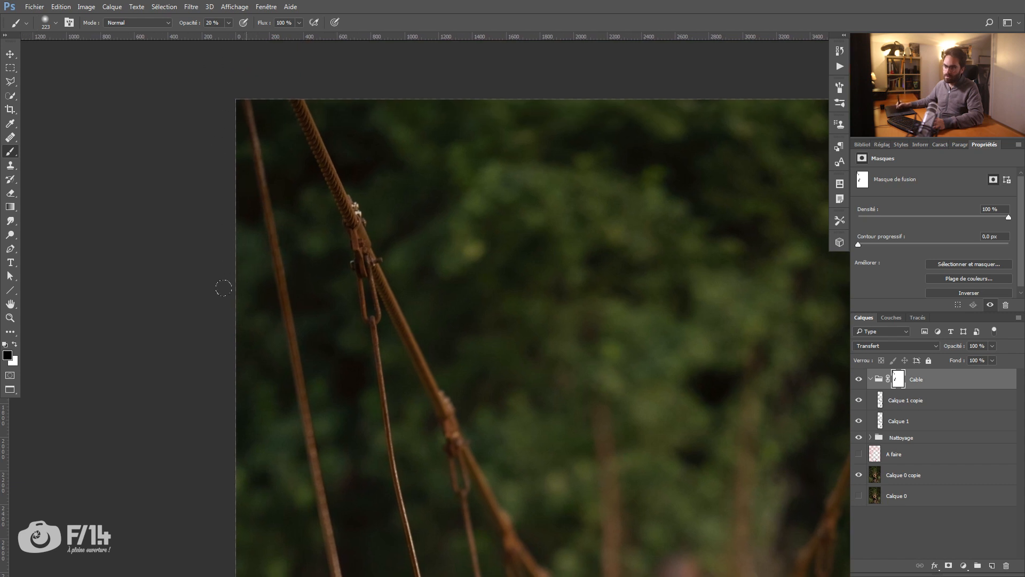
scroll(340, 406, "down", 5)
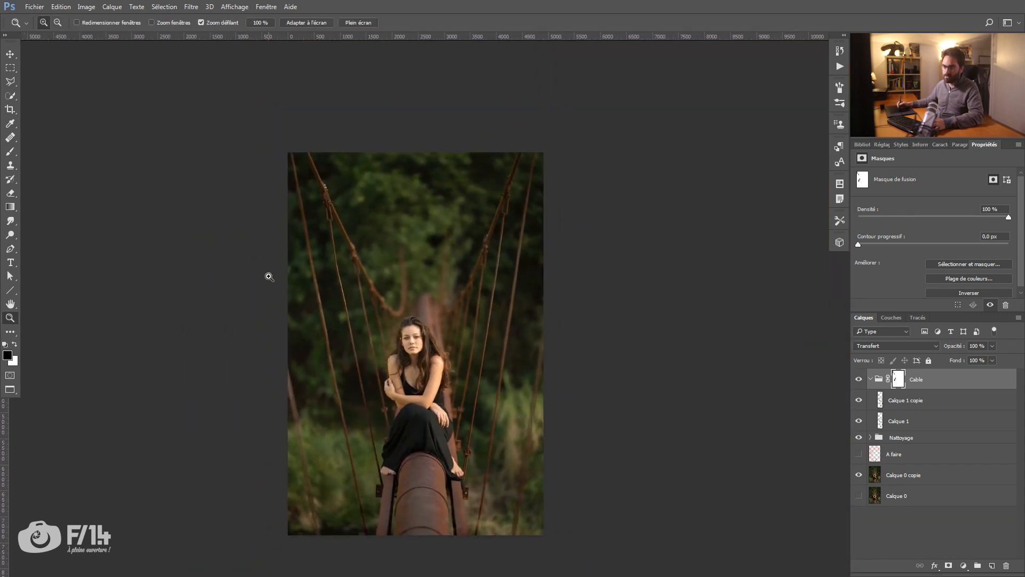
key("v")
left_click(861, 379)
left_click(860, 379)
left_click(862, 379)
left_click(861, 379)
key("b")
scroll(458, 374, "up", 4)
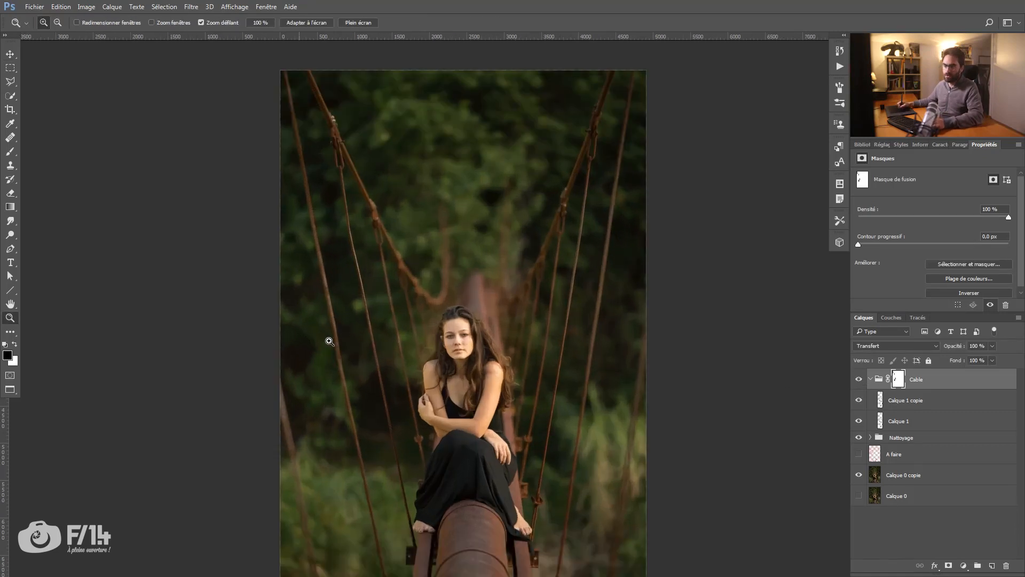
Step: Set the brush for the Cable group's mask to 299 px and 10 % opacity, with white as the foreground colour
key("bracketleft")
key("bracketleft")
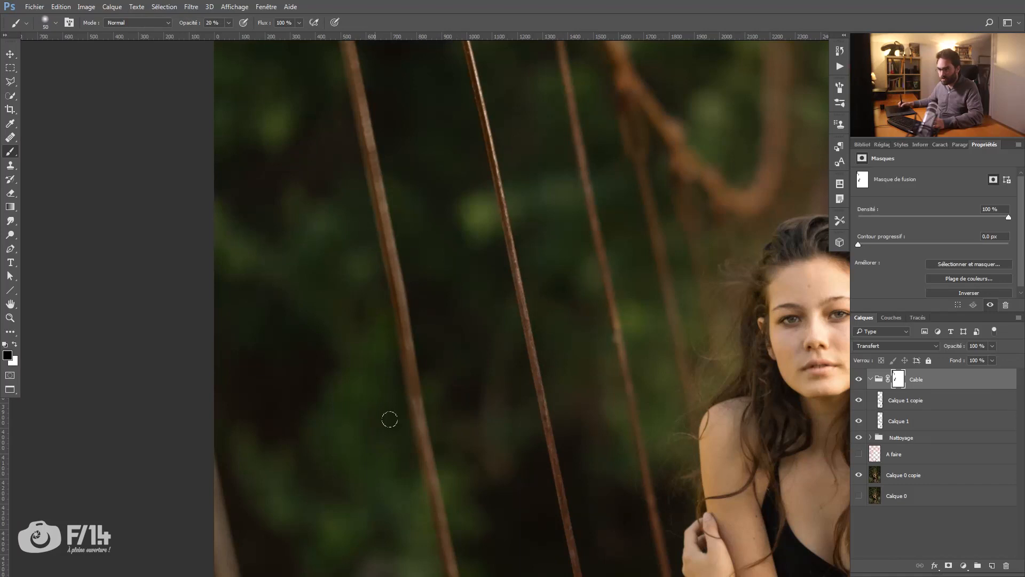
left_click_drag(448, 436, 482, 436)
key("z")
left_click_drag(501, 350, 425, 340)
left_click_drag(421, 340, 321, 348)
left_click_drag(377, 367, 430, 347)
key("b")
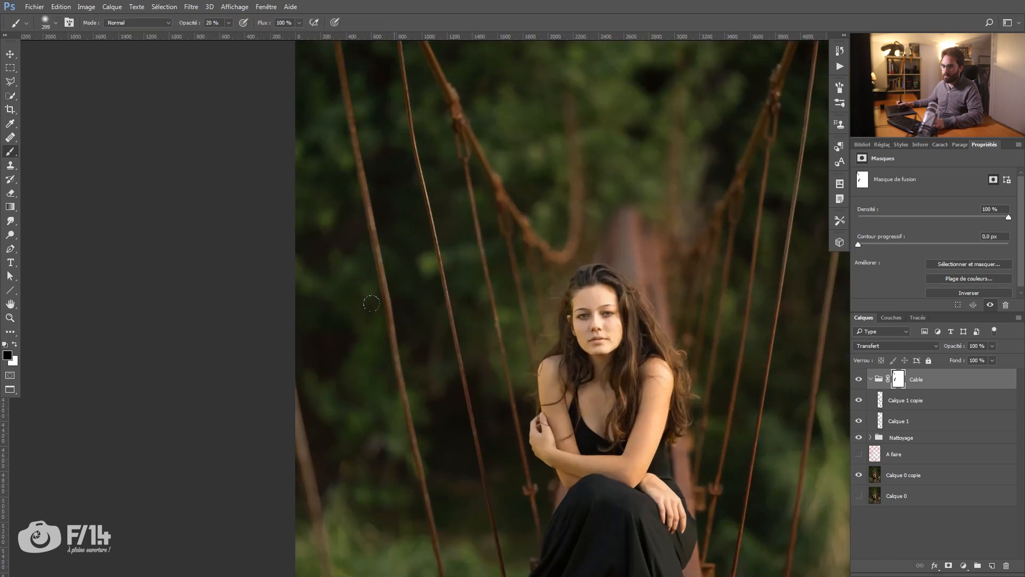
key("x")
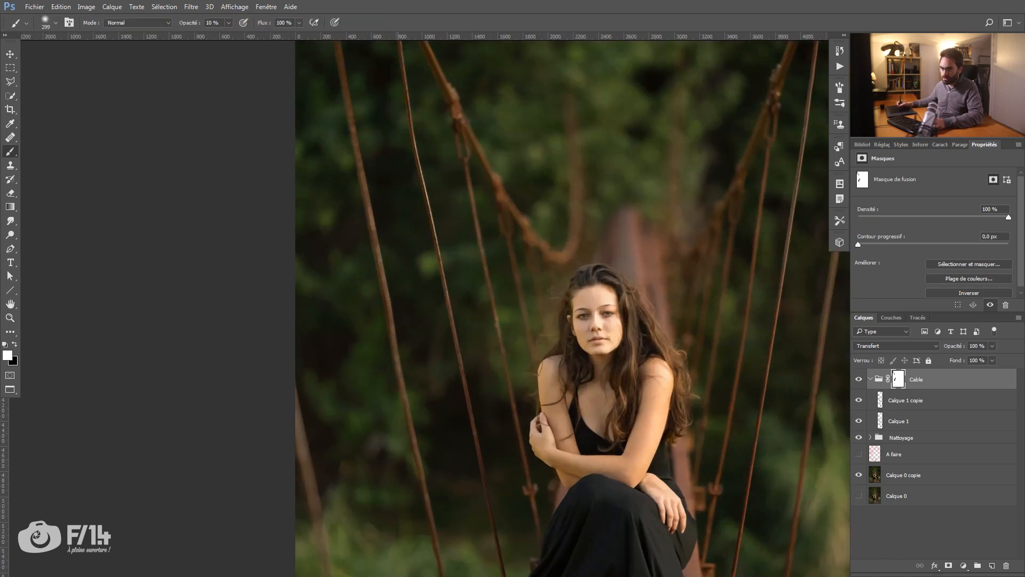
Step: Hide and show the Cable group again to check its effect on the full image
left_click(858, 382)
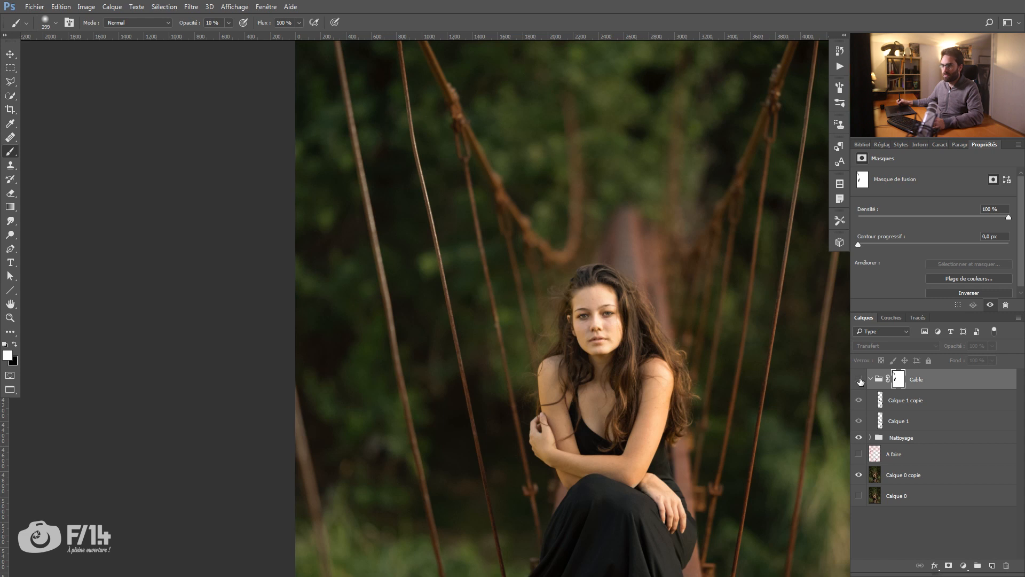
left_click(858, 382)
key("z")
left_click_drag(498, 274, 401, 262)
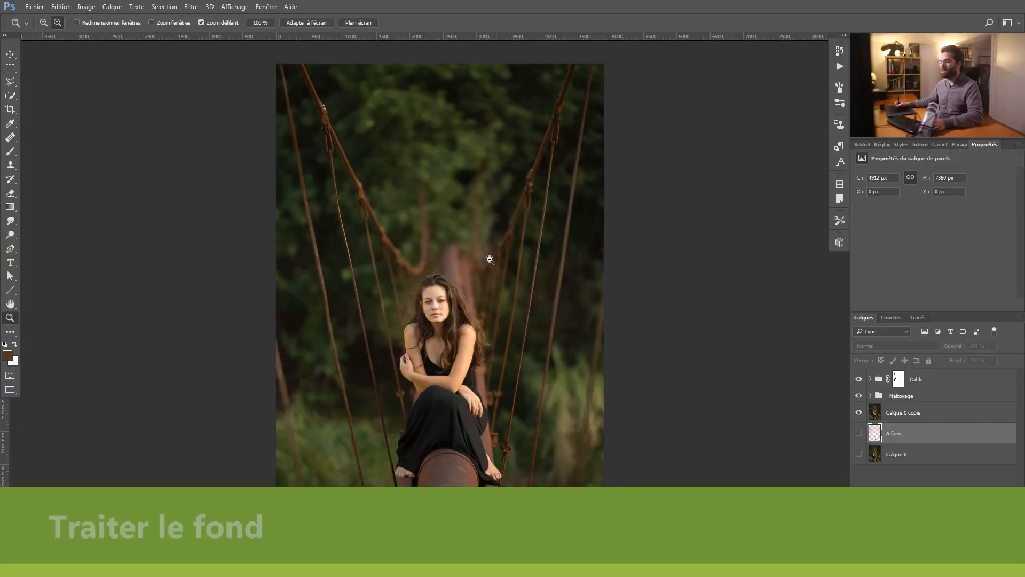
left_click_drag(489, 260, 479, 267)
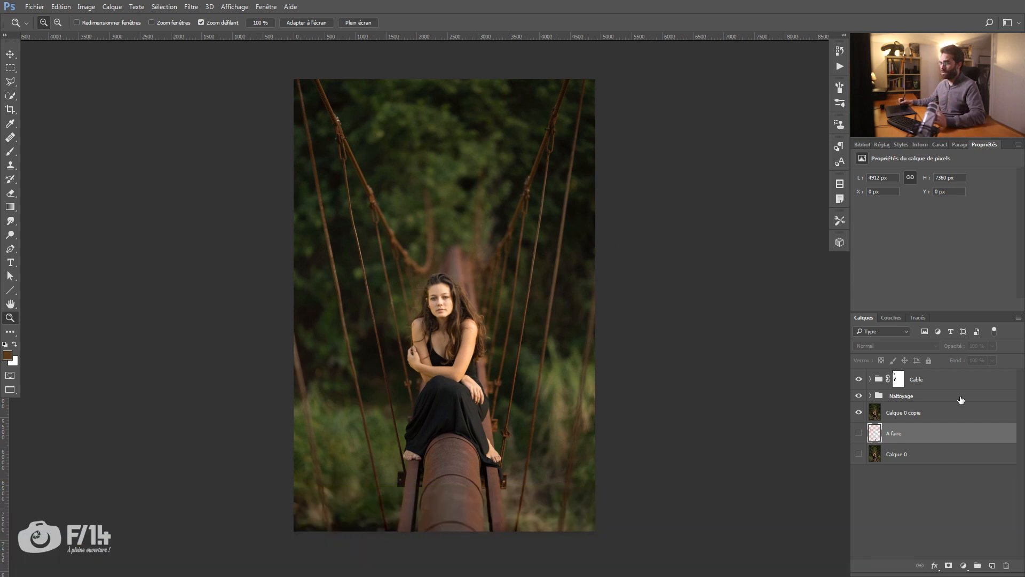
Step: Create a new group above the Cable group and name it "Luminosité"
left_click(913, 379)
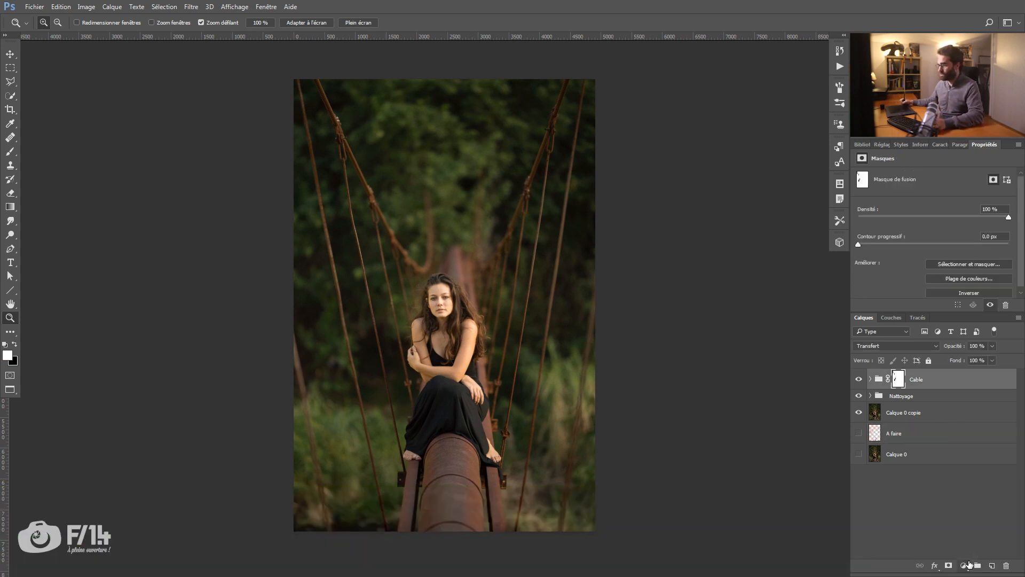
left_click(978, 566)
double_click(902, 375)
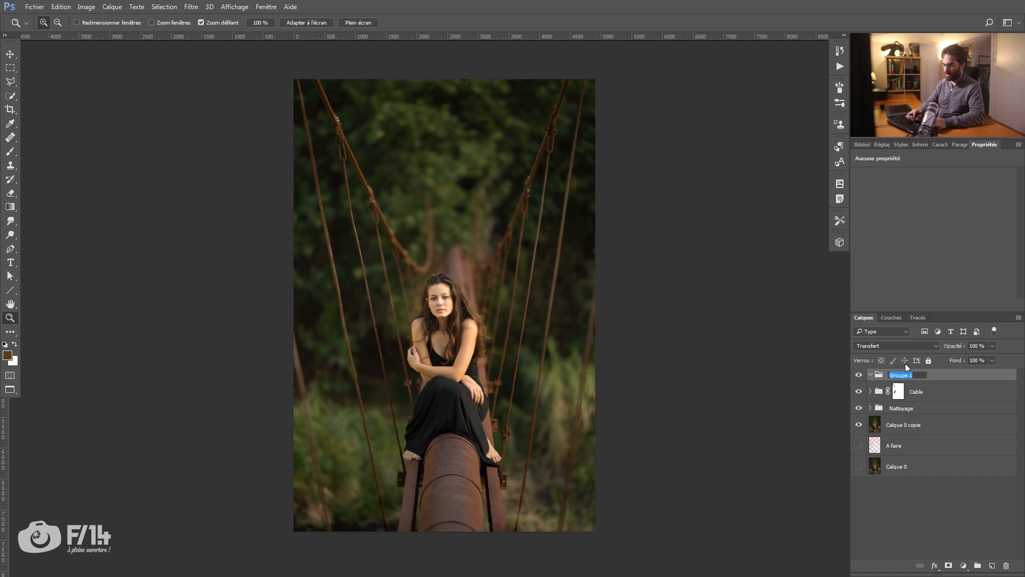
type("Luminosité")
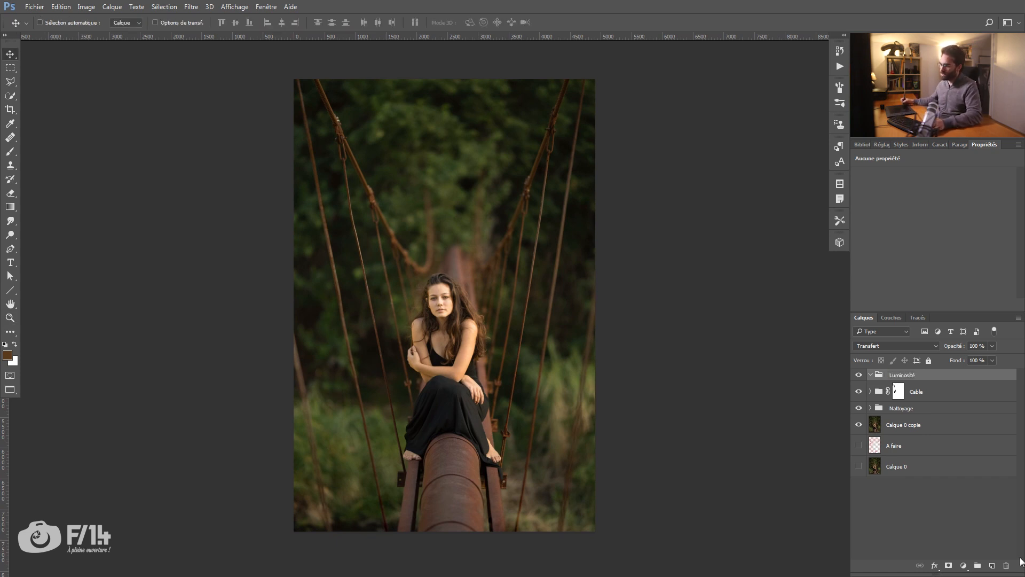
Step: Add a Courbes adjustment layer in the Luminosité group and shape a slight S-curve that lowers the shadows and raises the highlights
left_click(963, 565)
left_click(926, 395)
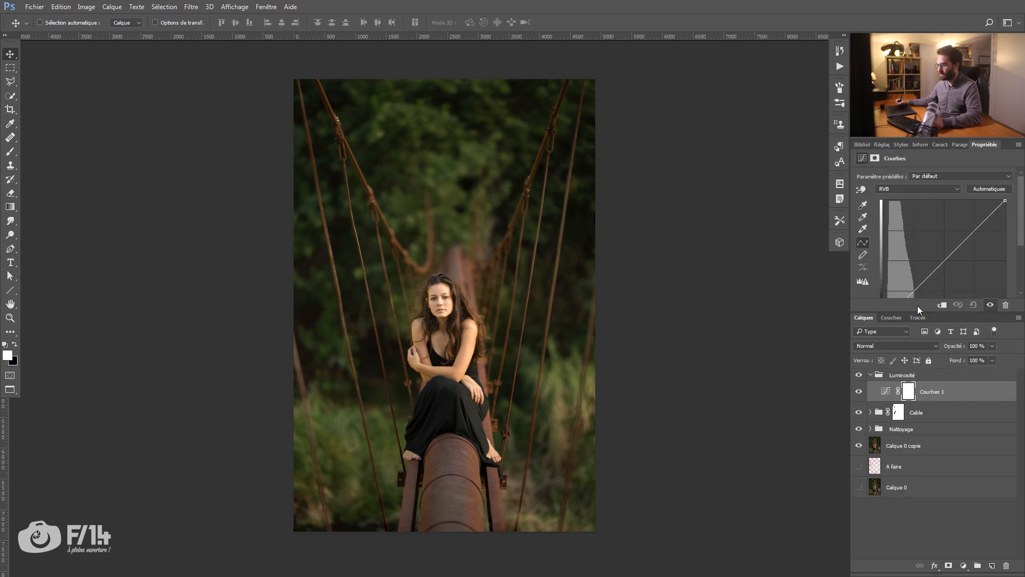
left_click_drag(925, 314, 924, 347)
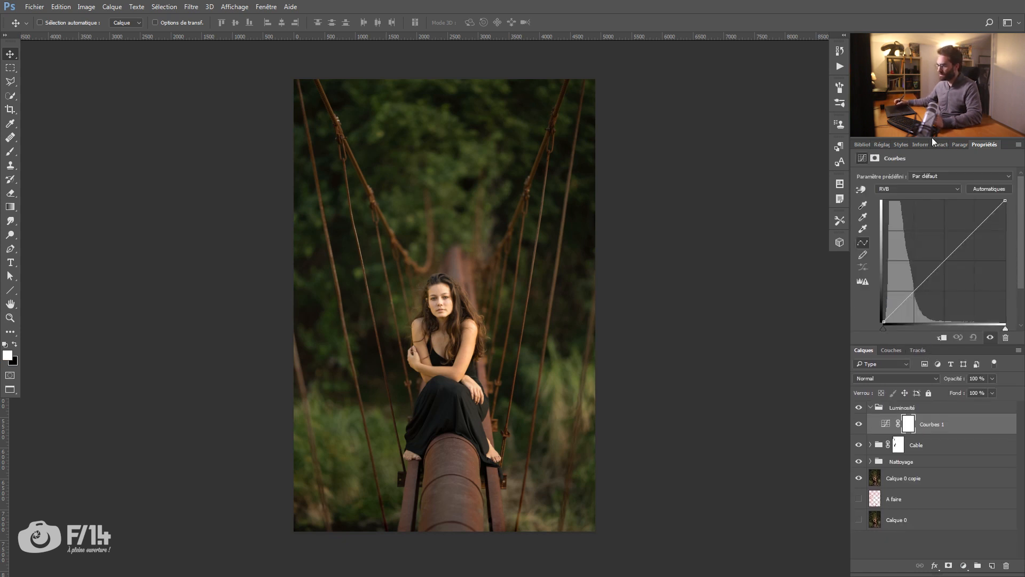
left_click_drag(917, 290, 919, 292)
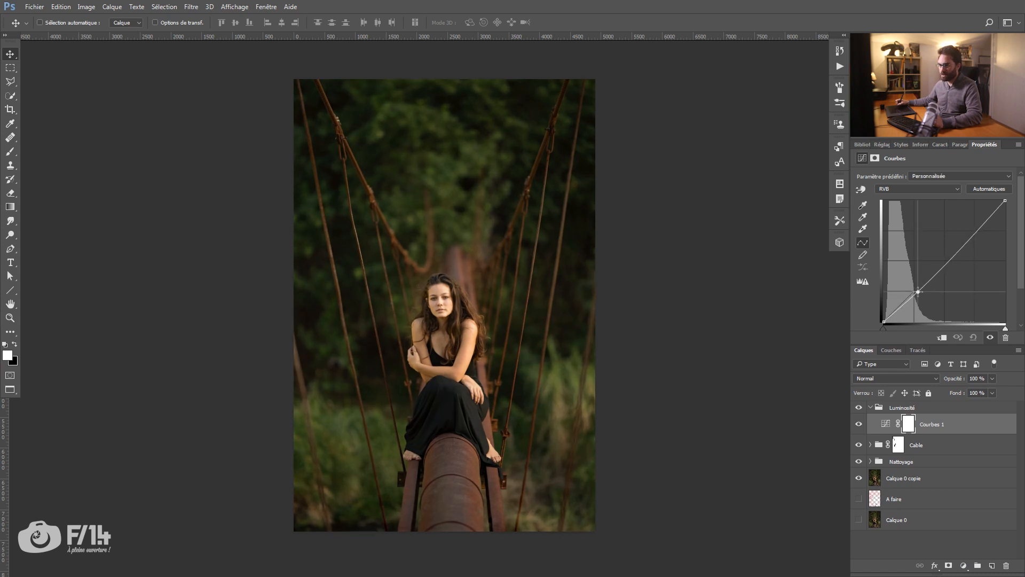
left_click_drag(981, 225, 978, 224)
left_click_drag(916, 292, 917, 292)
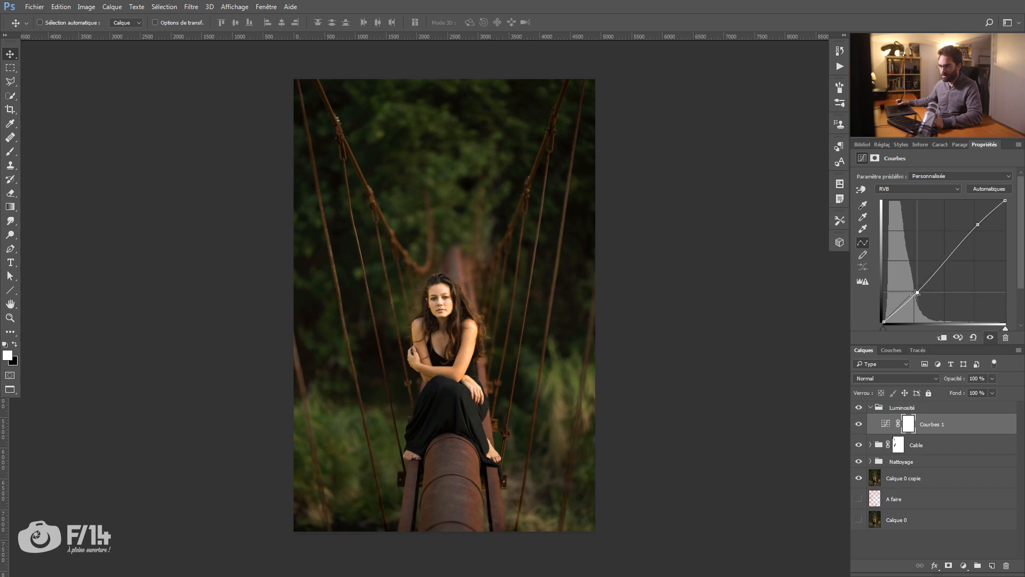
Step: Rename the Courbes adjustment layer as "Assombrissement général + contraste"
double_click(941, 423)
type("Assombri")
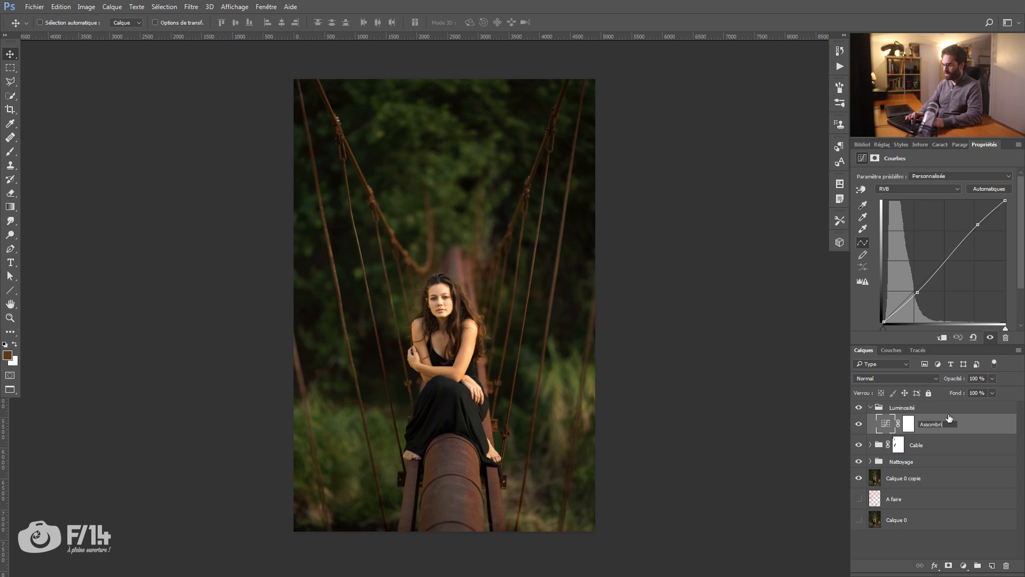
type("ssement général + contraste")
key("Return")
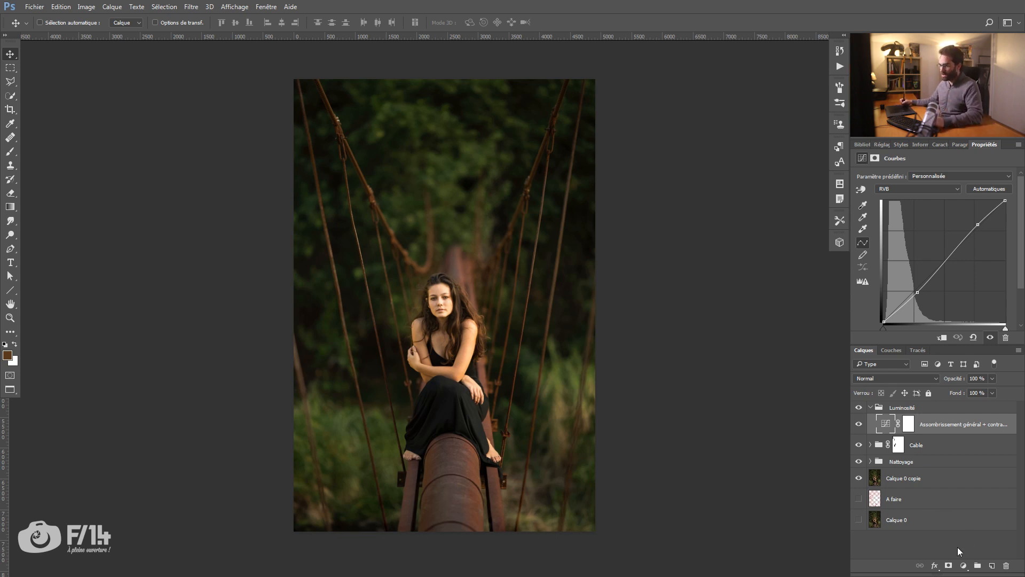
Step: Add a Luminosité/Contraste adjustment layer above the curves layer with Luminosité -50 and Contraste -16
left_click(963, 565)
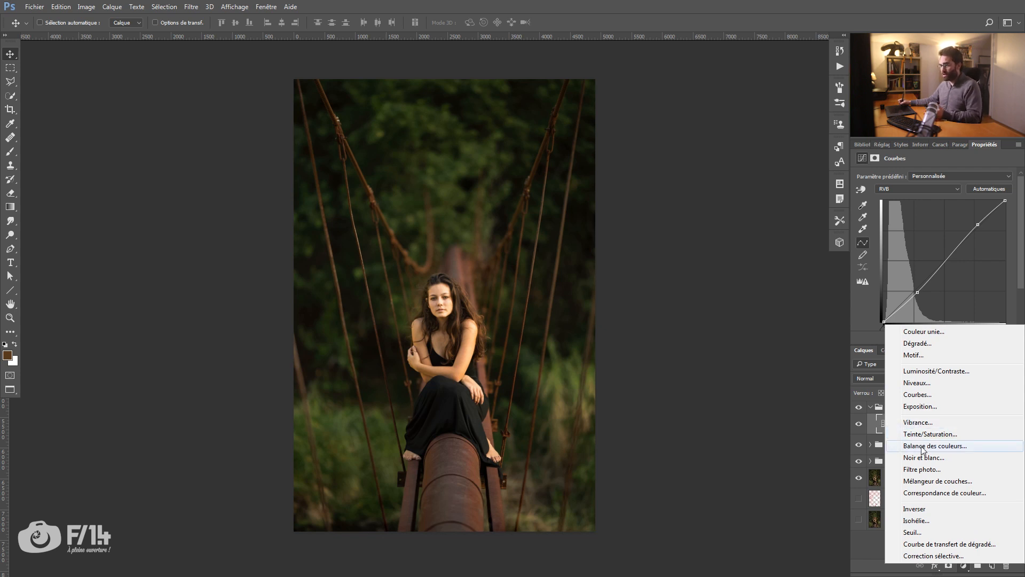
left_click(950, 372)
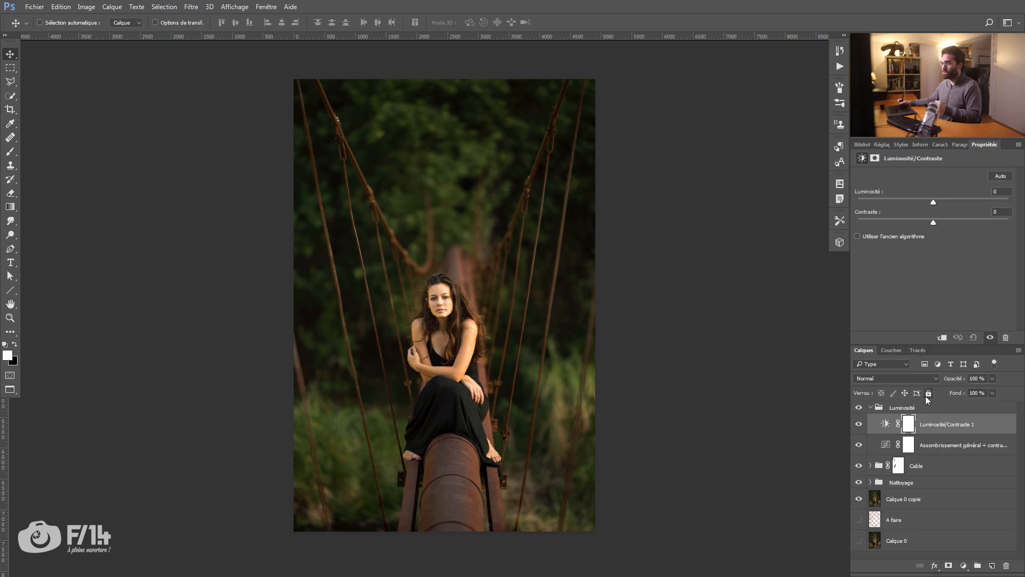
mouse_move(924, 201)
left_mouse_down()
mouse_move(925, 219)
mouse_move(914, 203)
left_mouse_up()
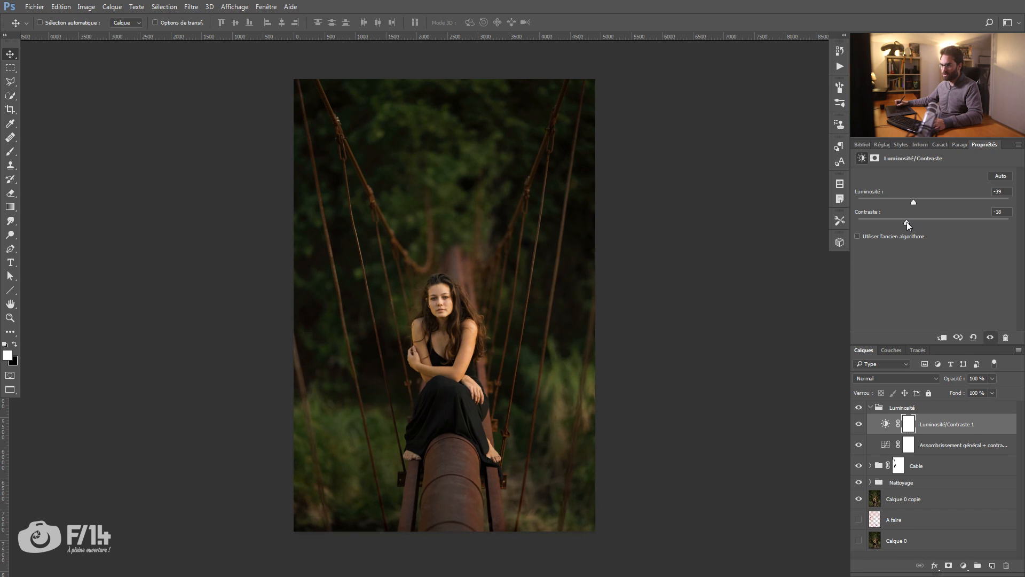
left_click_drag(909, 220, 910, 220)
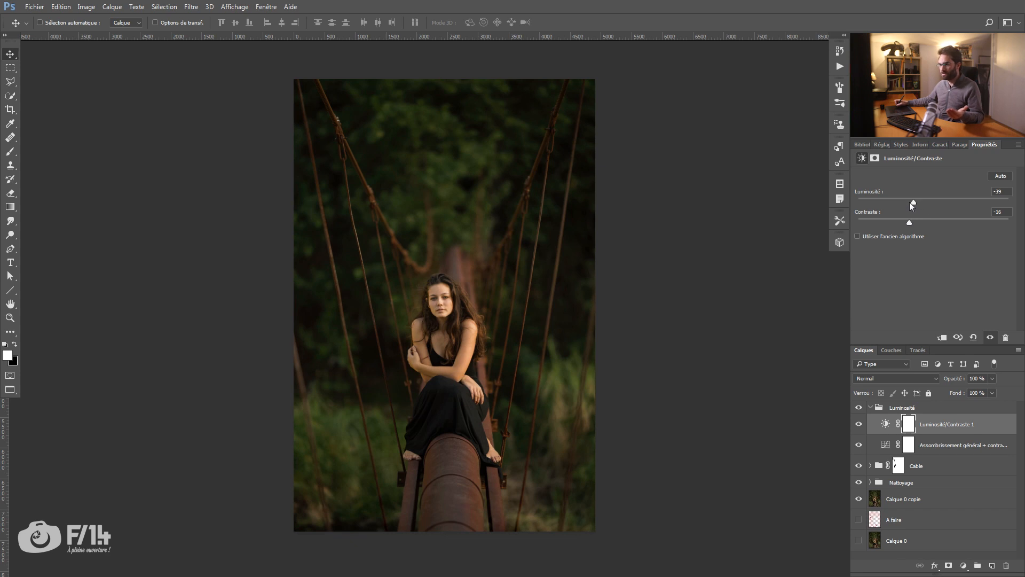
left_click_drag(909, 201, 908, 202)
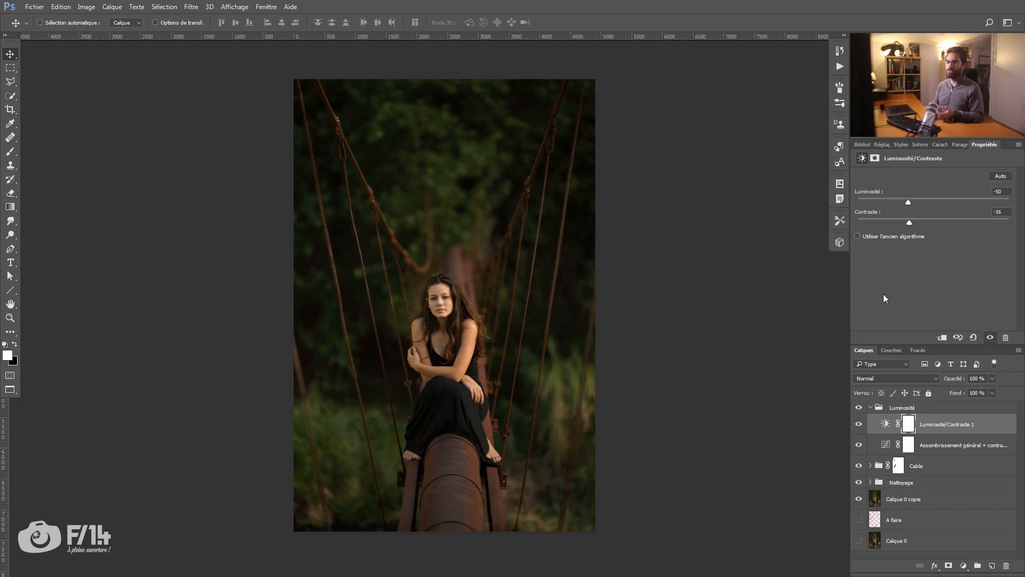
Step: Display the Luminosité/Contraste layer's mask on its own, then return to the normal image view
left_click(909, 426)
left_click(910, 425, "alt")
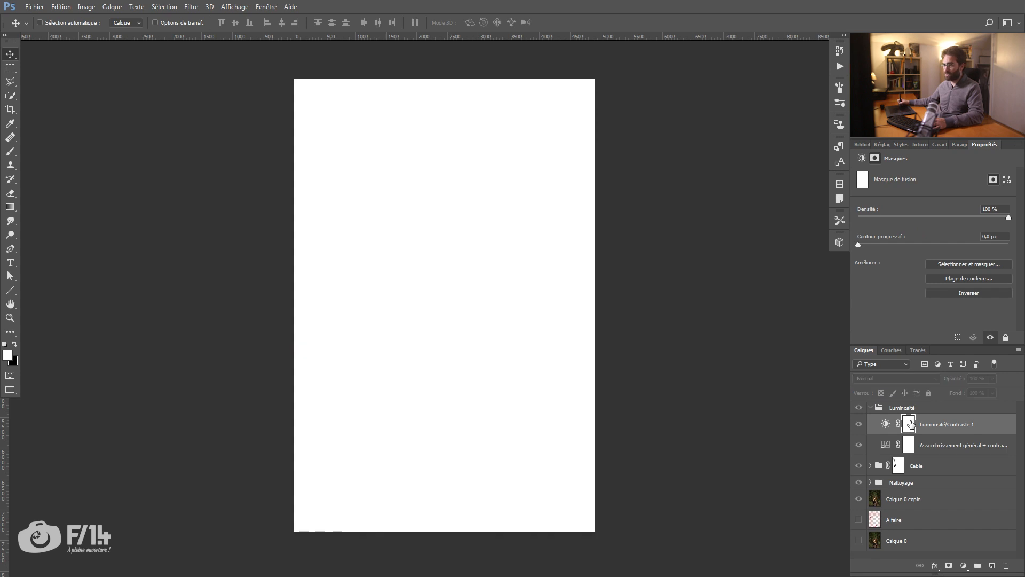
left_click(909, 427, "alt")
Step: Paint black at 100 % opacity on the Luminosité/Contraste mask over the woman's face, arms and dress with a harder brush
key("z")
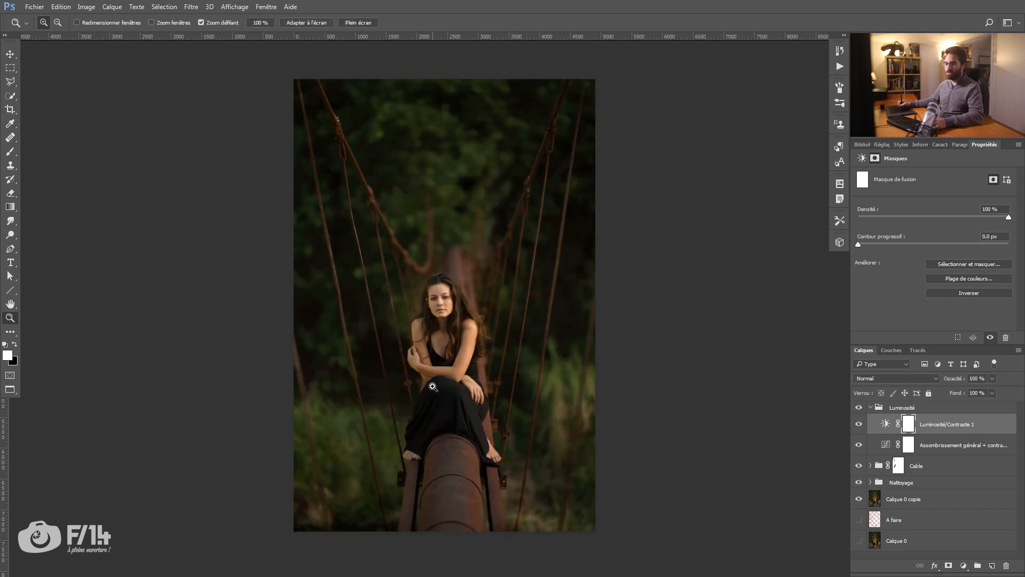
left_click(434, 389)
left_click_drag(462, 388, 450, 331)
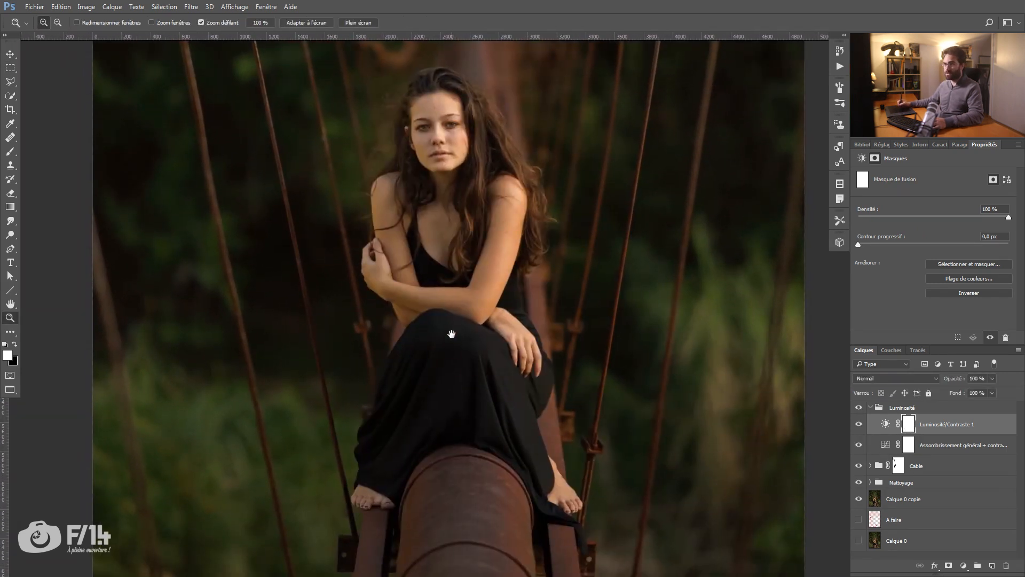
key("b")
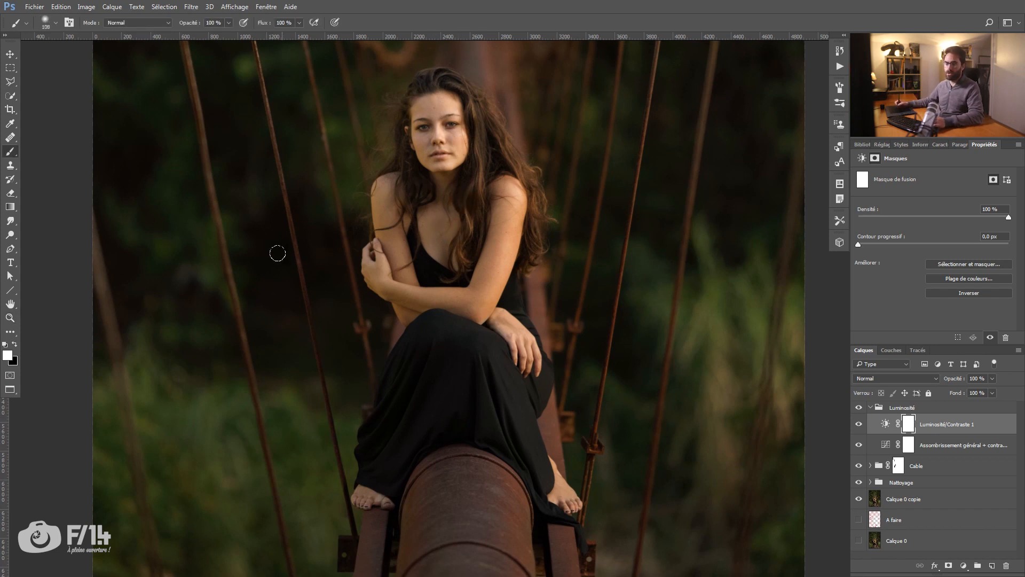
right_click(433, 212)
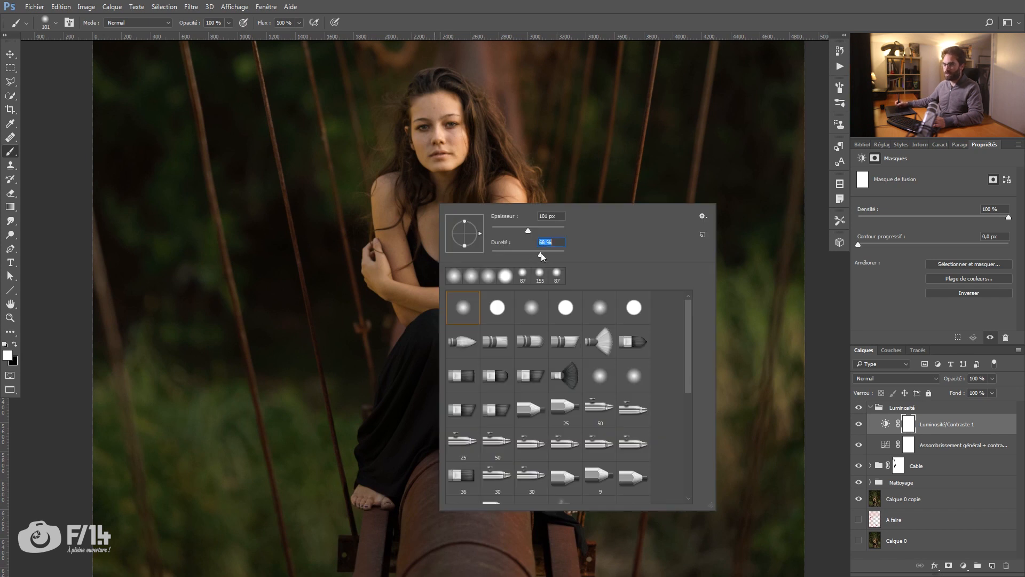
left_click(400, 199)
left_click_drag(400, 200, 399, 201)
mouse_move(429, 235)
left_mouse_down()
mouse_move(425, 220)
mouse_move(443, 190)
mouse_move(426, 256)
mouse_move(408, 241)
mouse_move(400, 259)
mouse_move(419, 305)
mouse_move(481, 240)
mouse_move(496, 321)
left_mouse_up()
key("x")
mouse_move(454, 171)
left_mouse_down()
mouse_move(425, 178)
mouse_move(423, 149)
mouse_move(481, 197)
mouse_move(386, 182)
mouse_move(392, 283)
mouse_move(377, 267)
left_mouse_up()
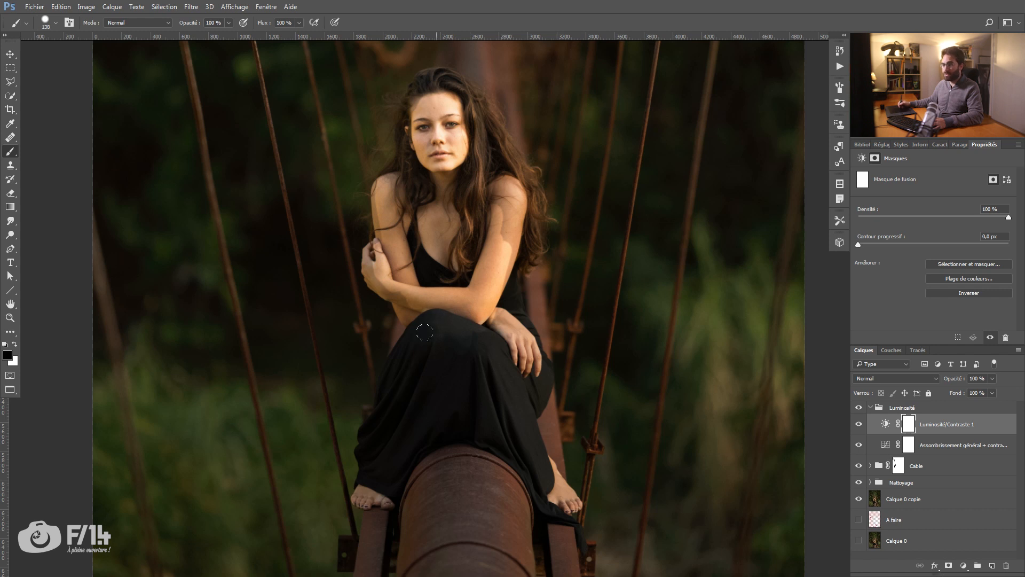
left_click_drag(480, 369, 488, 348)
mouse_move(430, 374)
left_mouse_down()
mouse_move(517, 356)
mouse_move(490, 327)
left_mouse_up()
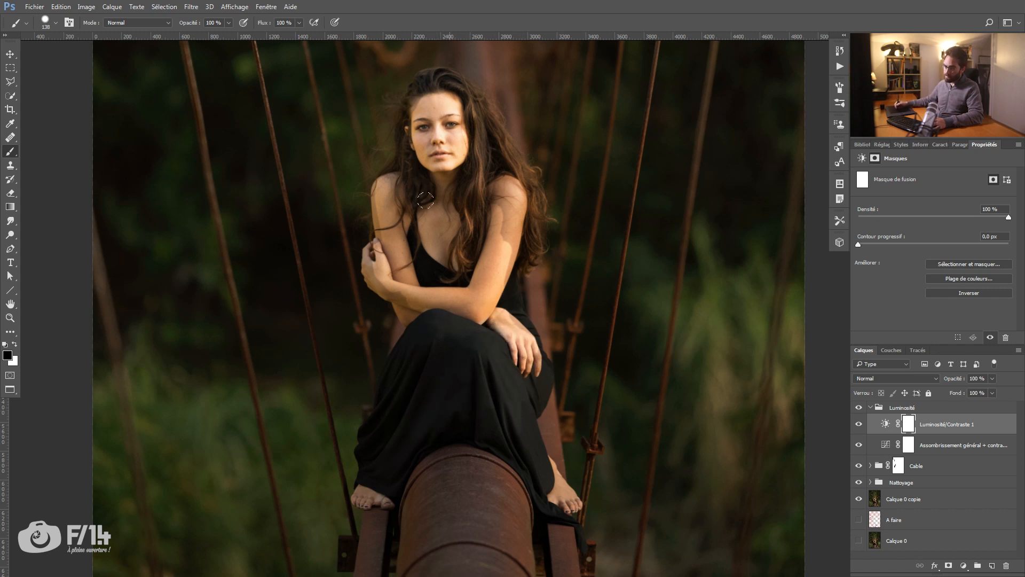
Step: Soften the brush and paint black on the Luminosité/Contraste mask over the woman's hairline and the top of her forehead
key("ctrl+space")
mouse_move(428, 123)
left_mouse_down("ctrl")
mouse_move(445, 120)
mouse_move(453, 247)
mouse_move(439, 247)
left_mouse_up("ctrl")
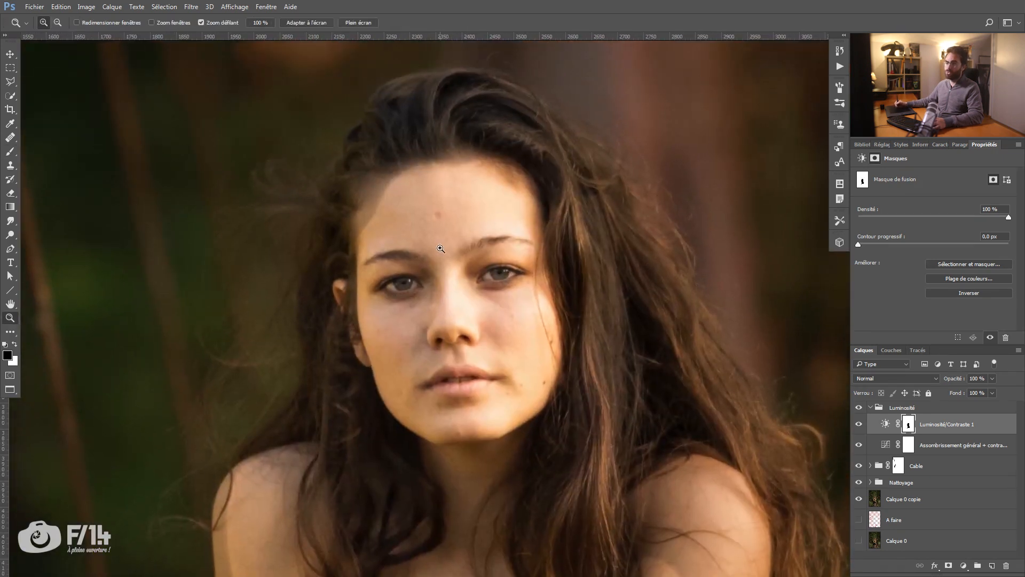
right_click(427, 154)
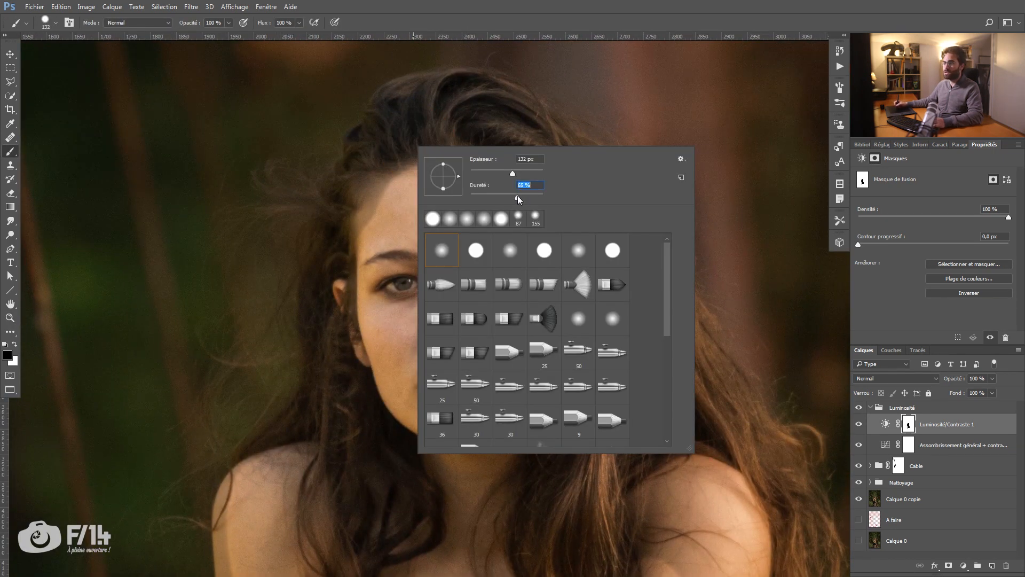
left_click_drag(504, 196, 502, 198)
left_click_drag(388, 196, 367, 179, "alt")
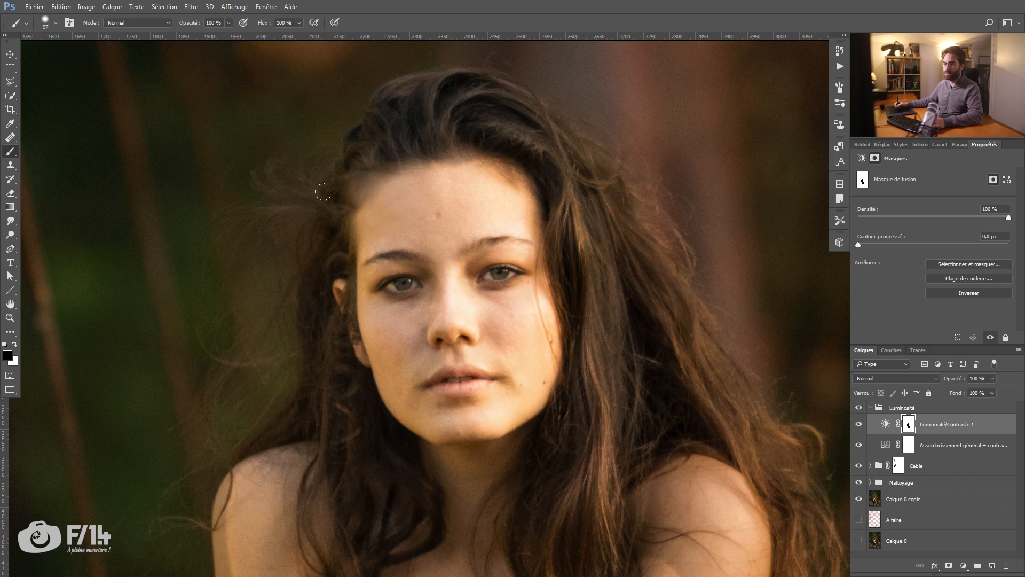
left_click_drag(403, 90, 451, 109)
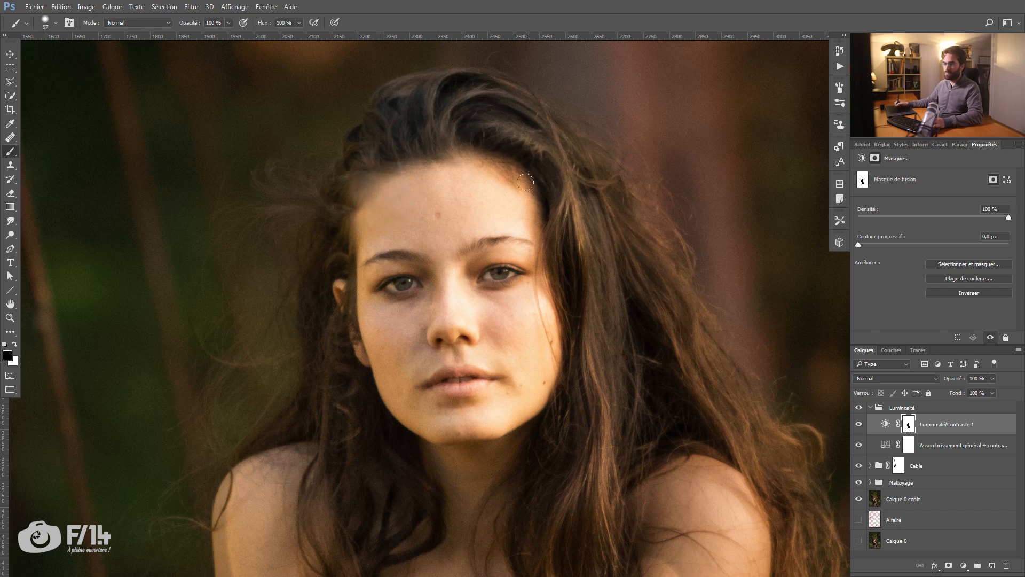
Step: Continue painting black on the mask over the woman's neck, long hair and the outer edge of her left arm
left_click_drag(452, 367, 537, 274)
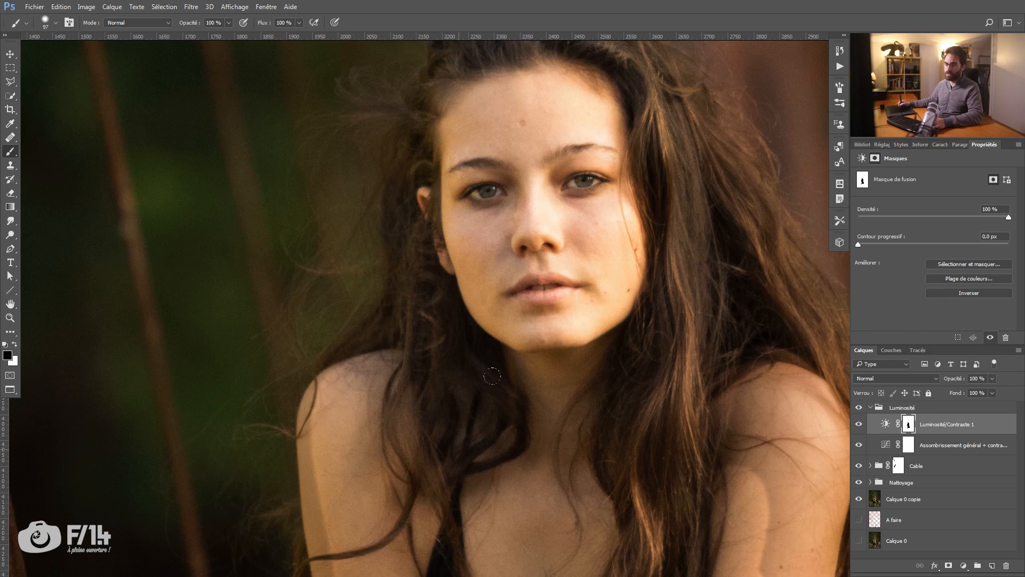
left_click_drag(602, 301, 327, 372)
mouse_move(454, 195)
left_mouse_down()
mouse_move(522, 334)
mouse_move(489, 343)
mouse_move(581, 463)
left_mouse_up()
mouse_move(485, 452)
left_mouse_down()
mouse_move(421, 261)
mouse_move(528, 366)
mouse_move(506, 304)
mouse_move(555, 443)
mouse_move(499, 369)
mouse_move(432, 321)
mouse_move(369, 193)
left_mouse_up()
scroll(369, 193, "down", 5)
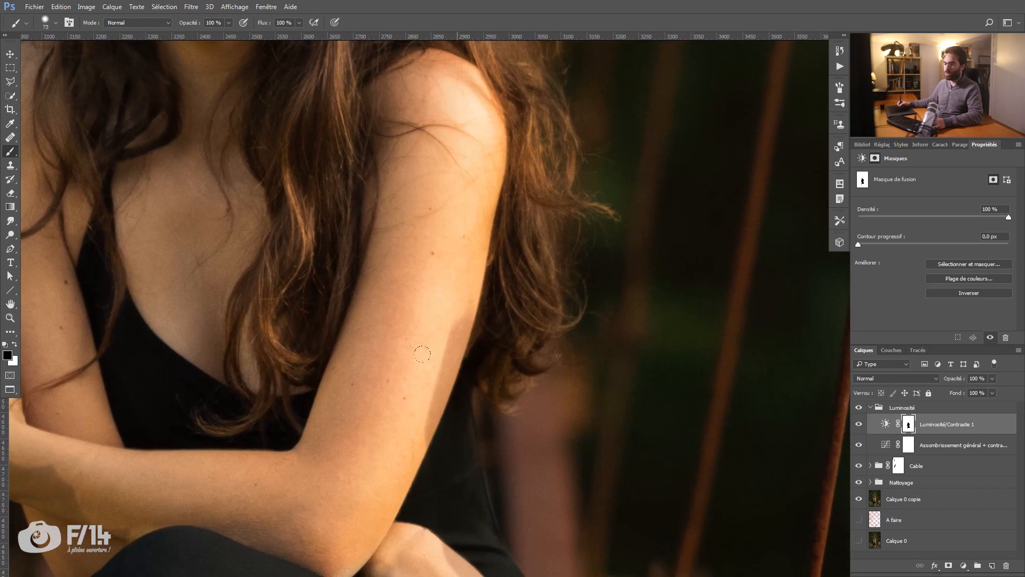
left_click_drag(422, 354, 429, 366)
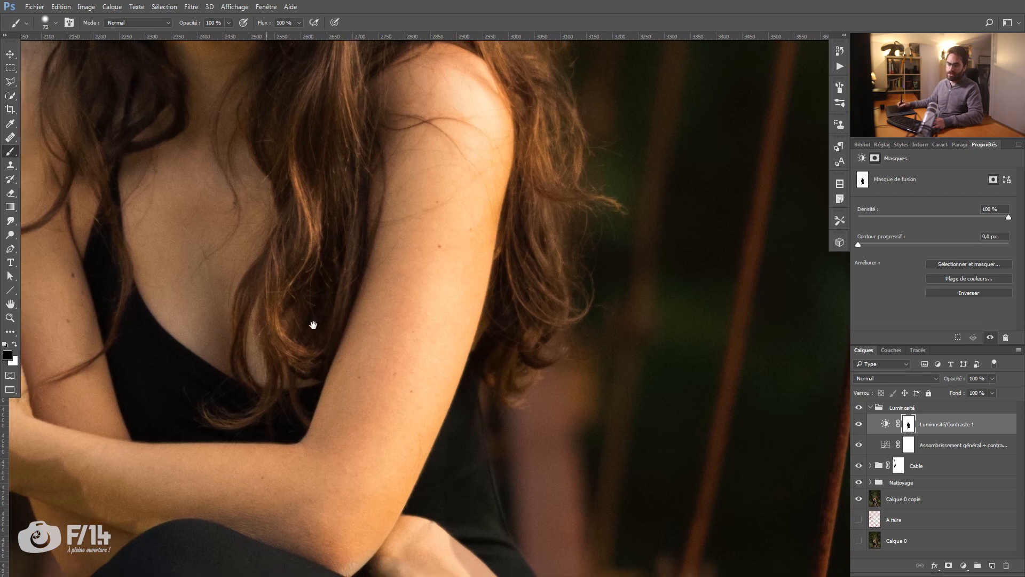
Step: Paint black on the mask along the outer edge of the woman's right shoulder and upper arm with a smaller brush
left_click_drag(127, 418, 380, 359)
mouse_move(323, 446)
left_mouse_down()
mouse_move(225, 347)
mouse_move(239, 405)
left_mouse_up()
left_click_drag(249, 300, 336, 386)
right_click(324, 224, "alt")
left_click_drag(324, 305, 307, 244)
right_click(331, 187, "alt")
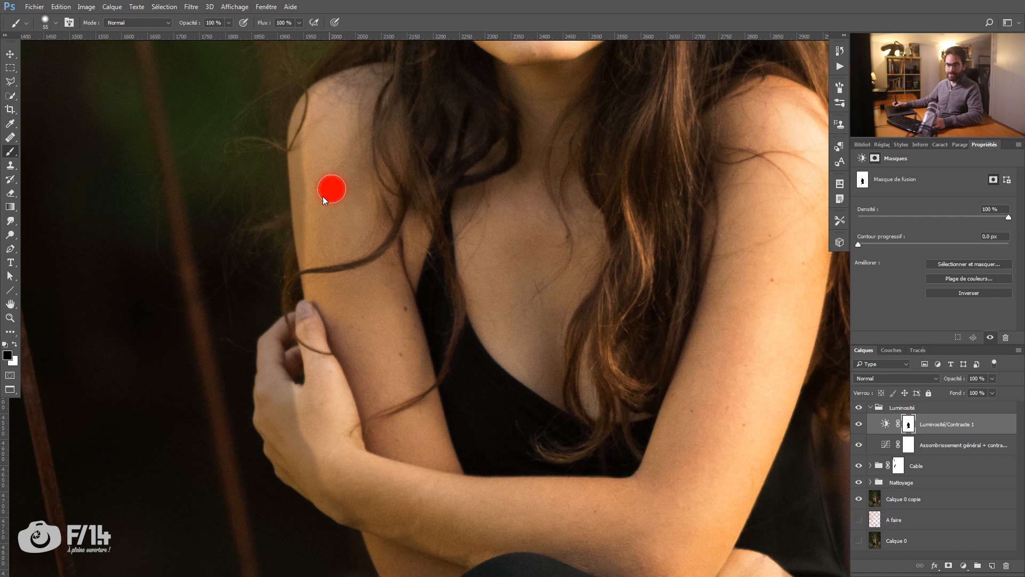
left_click_drag(300, 166, 302, 244)
left_click_drag(297, 123, 297, 111)
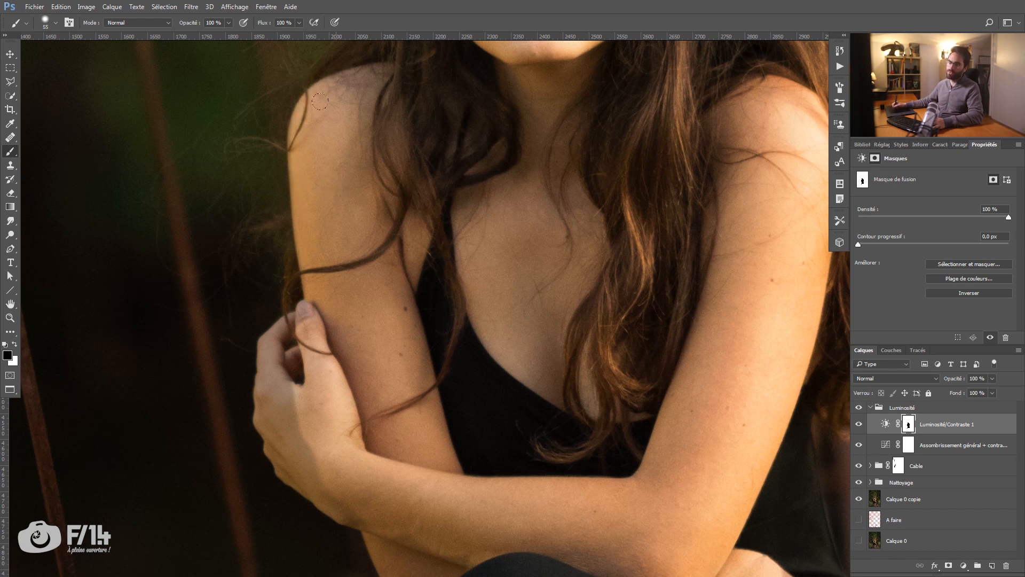
Step: Paint black on the mask over the clasping hand, the lower elbow and the dress edge at the knee
scroll(320, 101, "down", 5)
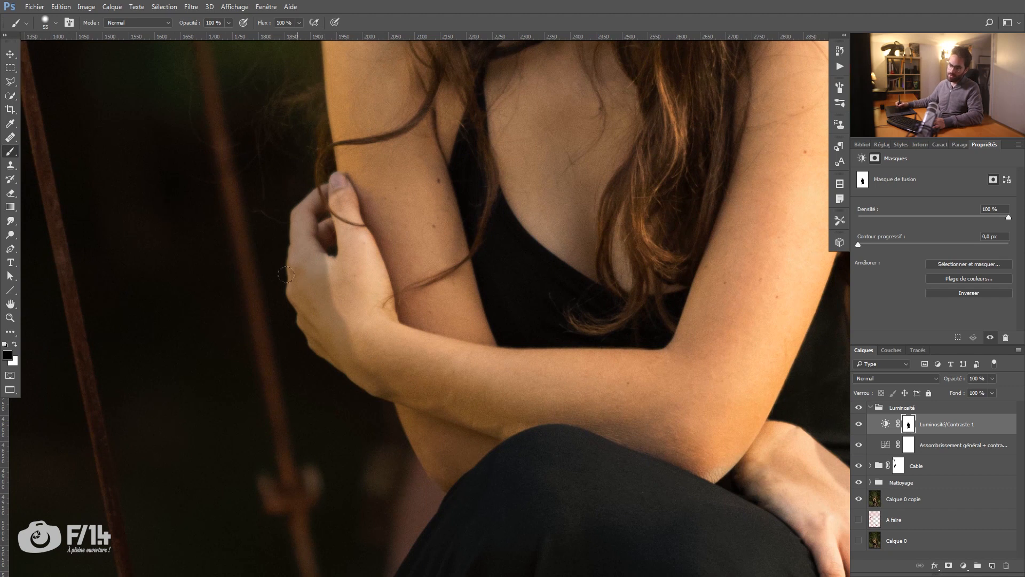
right_click(334, 286, "alt")
mouse_move(314, 279)
left_mouse_down()
mouse_move(293, 274)
mouse_move(295, 237)
mouse_move(314, 204)
mouse_move(296, 193)
mouse_move(280, 219)
mouse_move(300, 275)
mouse_move(313, 253)
mouse_move(298, 248)
mouse_move(294, 267)
mouse_move(334, 338)
mouse_move(364, 359)
left_mouse_up()
mouse_move(402, 409)
left_mouse_down()
mouse_move(414, 428)
mouse_move(470, 443)
mouse_move(495, 436)
mouse_move(426, 468)
left_mouse_up()
scroll(395, 345, "down", 5)
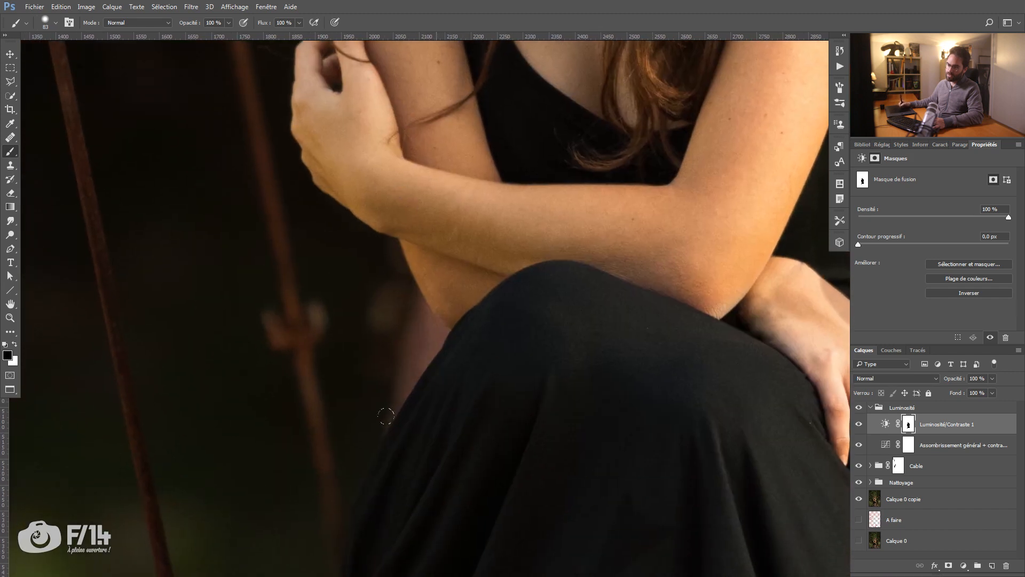
mouse_move(368, 455)
left_mouse_down()
mouse_move(419, 245)
mouse_move(407, 302)
left_mouse_up()
Step: Paint white on the mask with a small brush to restore the darkening of the background between the elbow and the knee
key("z")
left_click_drag(463, 220, 380, 237)
mouse_move(423, 207)
left_mouse_down()
mouse_move(504, 211)
mouse_move(433, 303)
mouse_move(418, 272)
mouse_move(437, 278)
left_mouse_up()
key("b")
key("x")
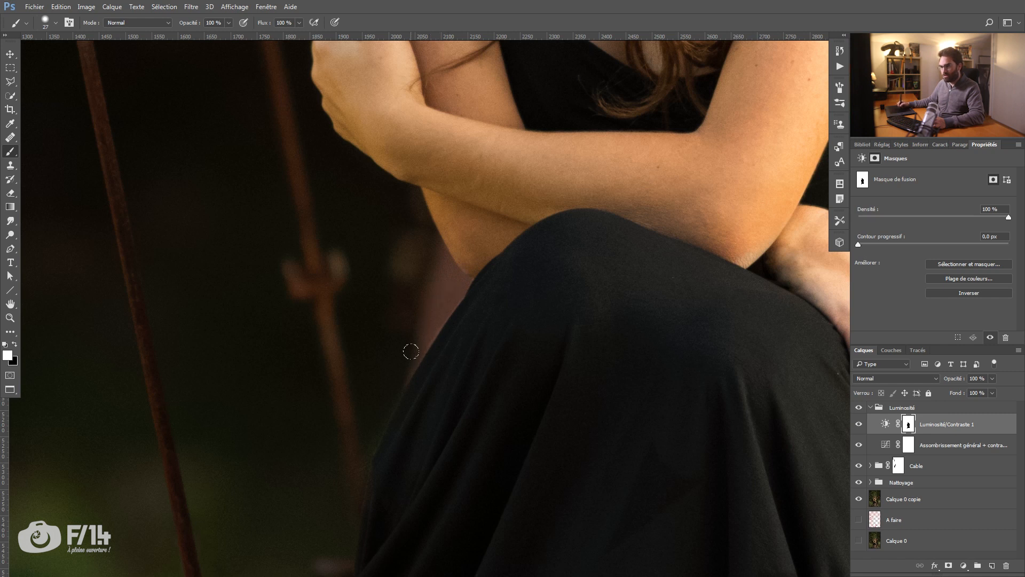
mouse_move(449, 319)
left_mouse_down()
mouse_move(474, 300)
mouse_move(446, 299)
mouse_move(485, 298)
left_mouse_up()
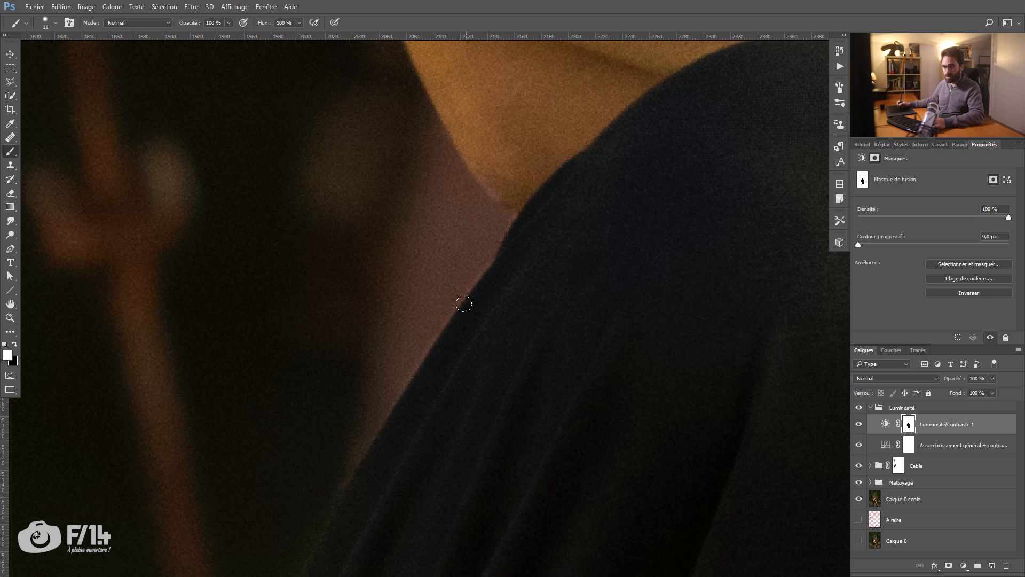
key("x")
key("x")
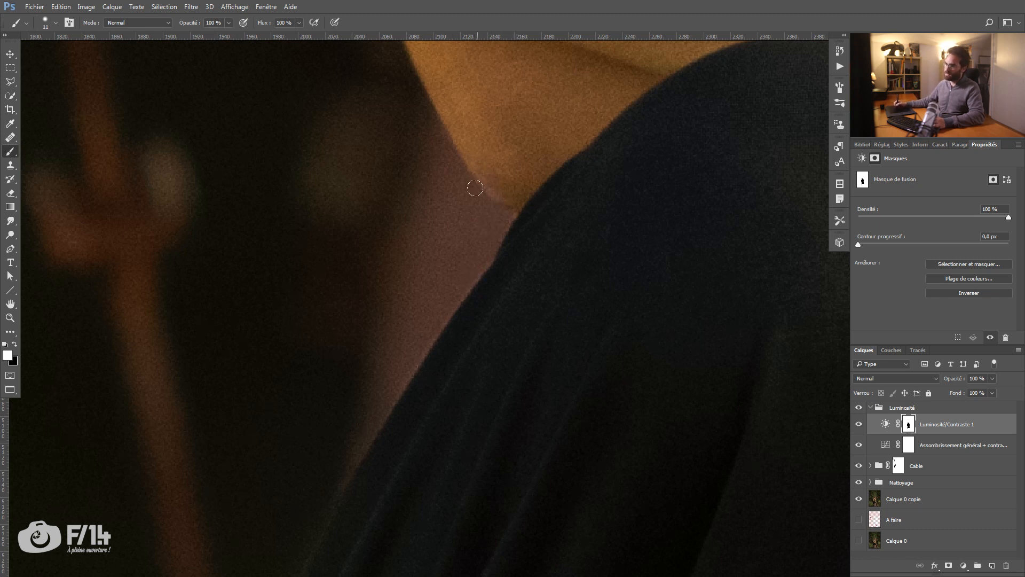
left_click_drag(492, 224, 483, 240)
Step: Refine the mask along the knuckles of the clasping hand, switching back to black to keep its edge bright
mouse_move(415, 134)
left_mouse_down()
mouse_move(518, 341)
mouse_move(439, 229)
mouse_move(474, 273)
left_mouse_up()
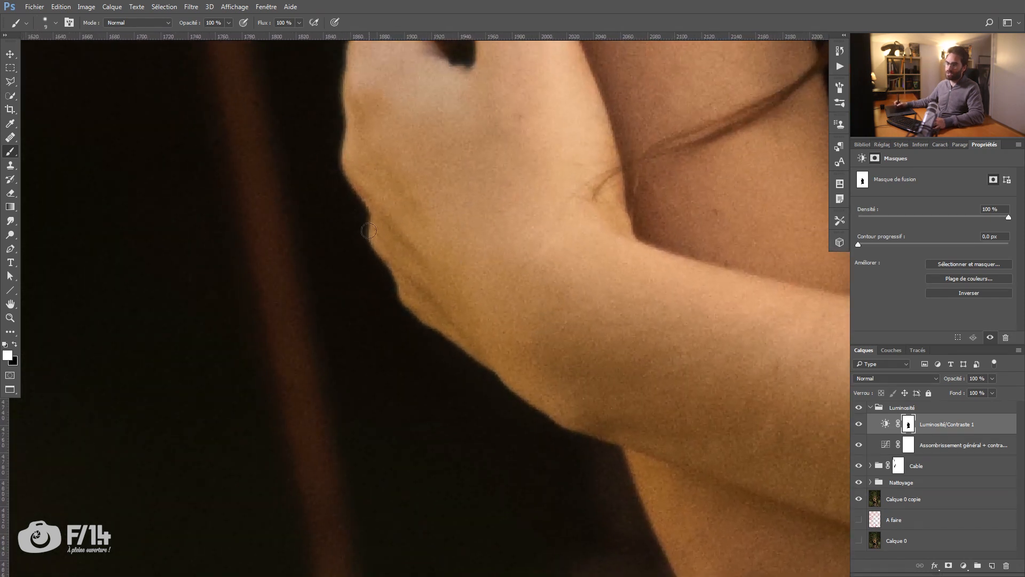
key("x")
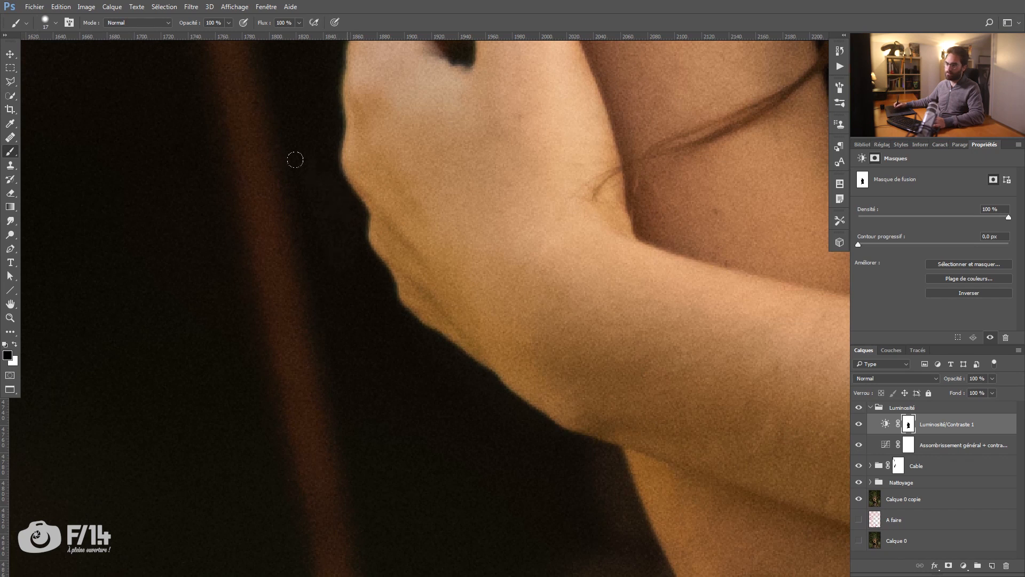
left_click_drag(325, 216, 369, 400)
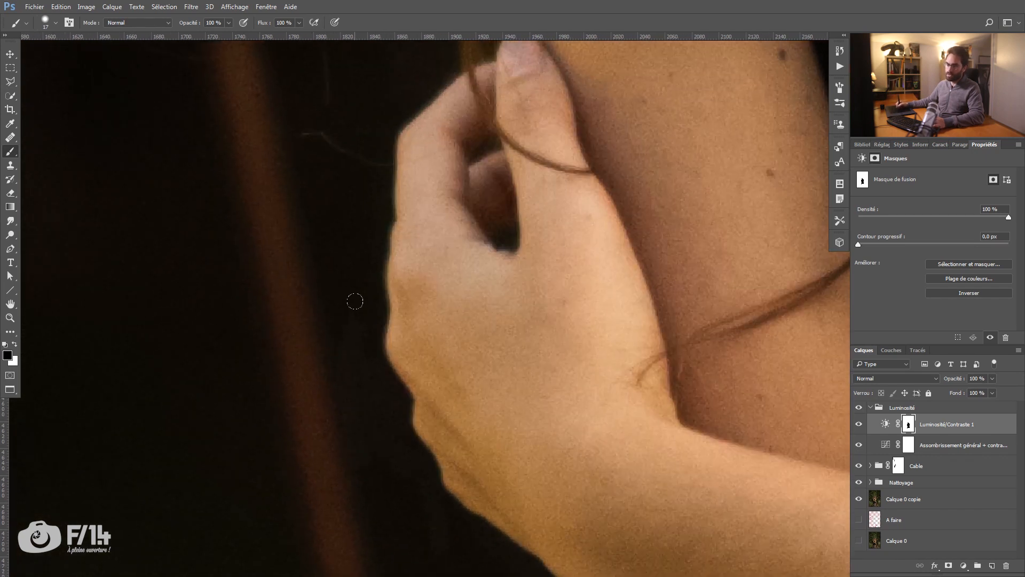
left_click_drag(346, 243, 346, 285)
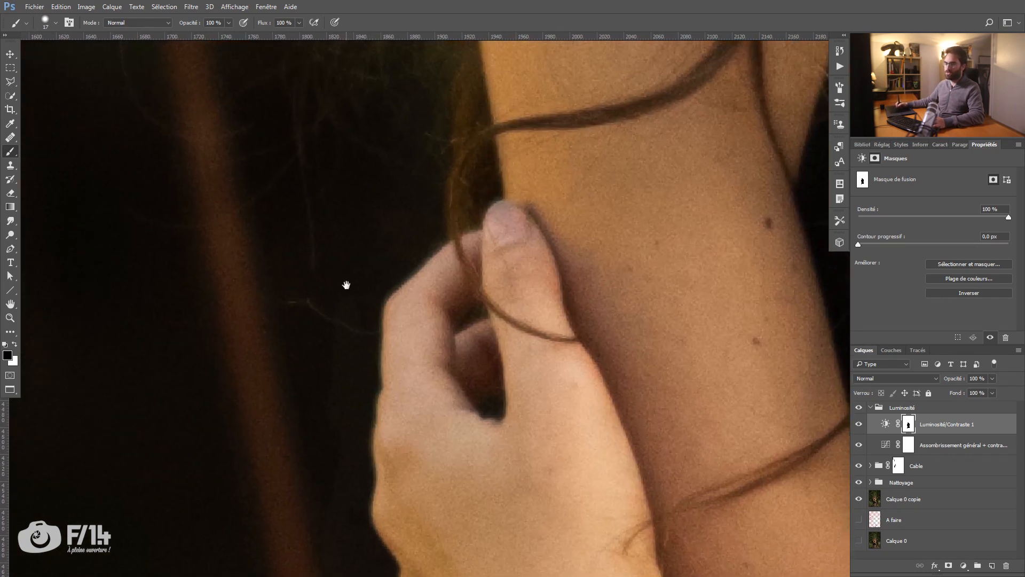
Step: Enlarge the brush and paint black on the mask down the dress's outer edge from the knee to the hem
left_click_drag(298, 427, 300, 198)
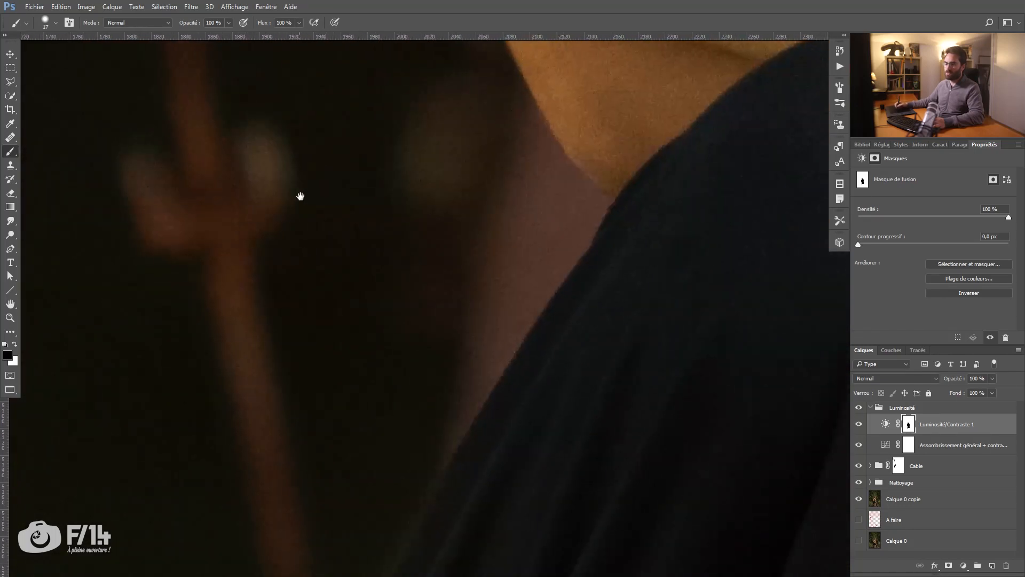
left_click_drag(325, 417, 363, 183)
left_click(449, 239, "alt")
key("b")
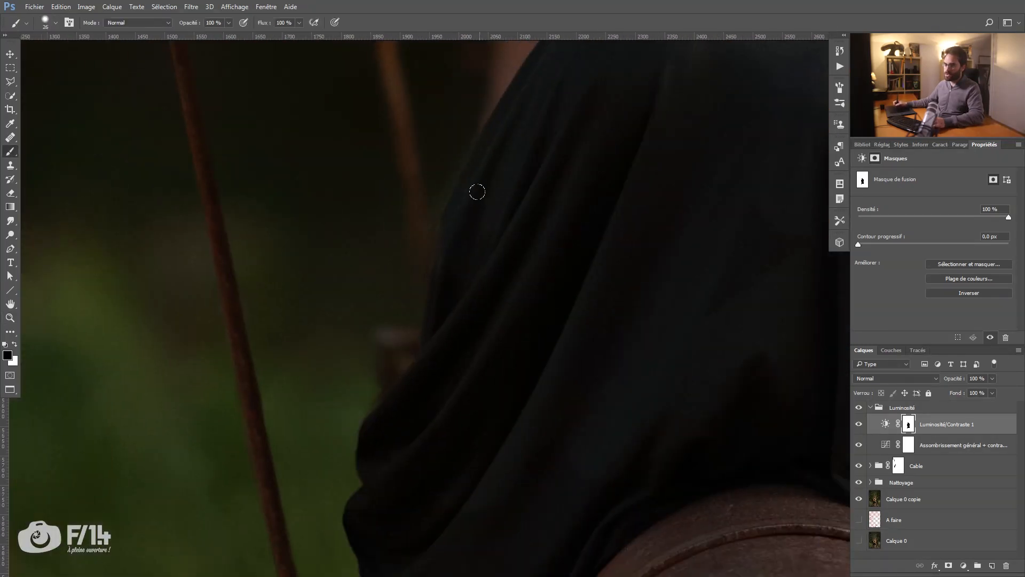
right_click(479, 172, "alt")
left_click_drag(392, 416, 391, 234)
left_click(412, 313, "alt")
right_click(442, 299, "alt")
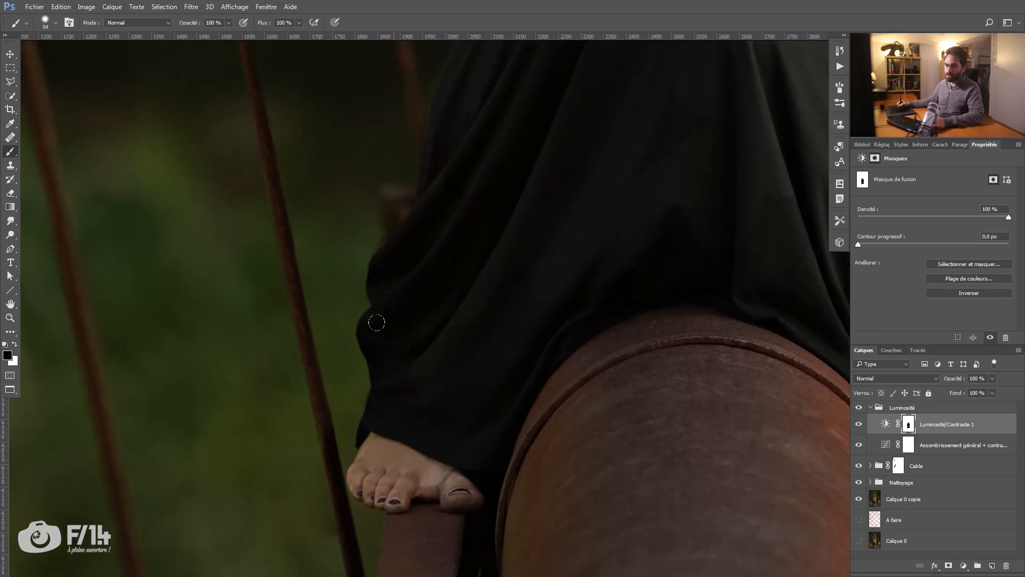
Step: Paint black on the mask over the woman's right foot and toes, reducing the brush size for the edges
right_click(423, 387, "alt")
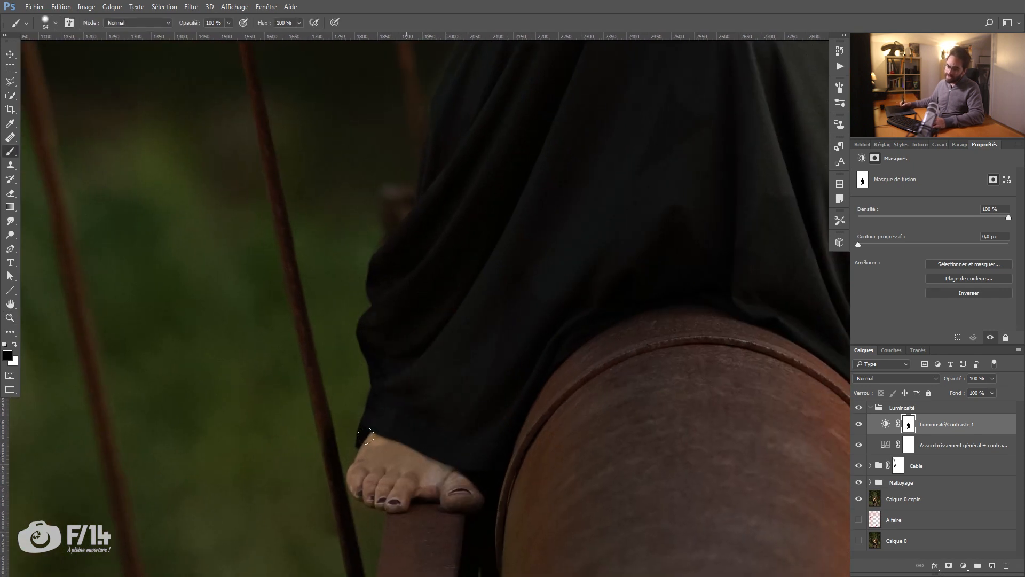
mouse_move(401, 454)
left_mouse_down()
mouse_move(467, 484)
mouse_move(389, 494)
mouse_move(361, 480)
left_mouse_up()
key("bracketleft")
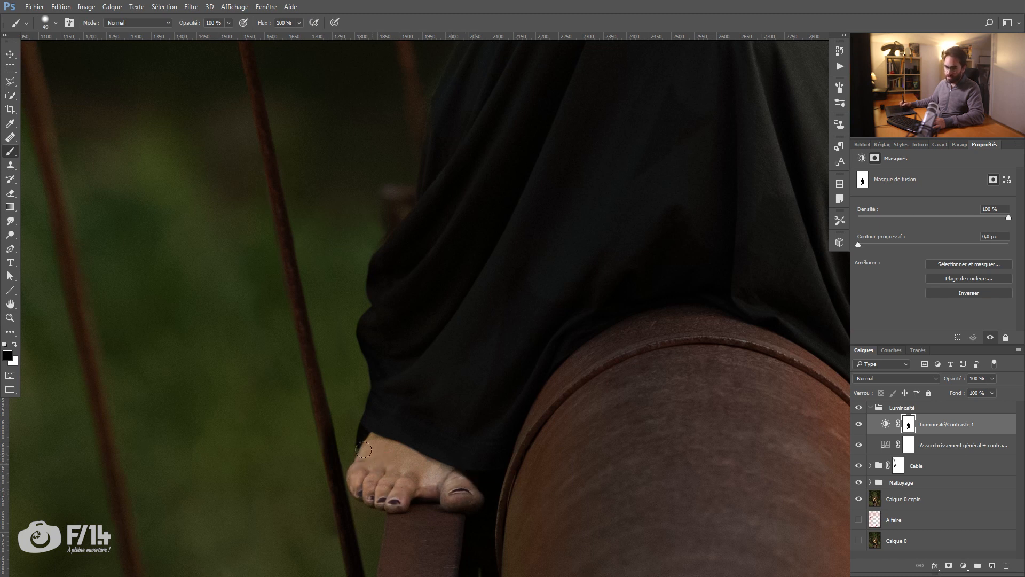
scroll(388, 482, "up", 3)
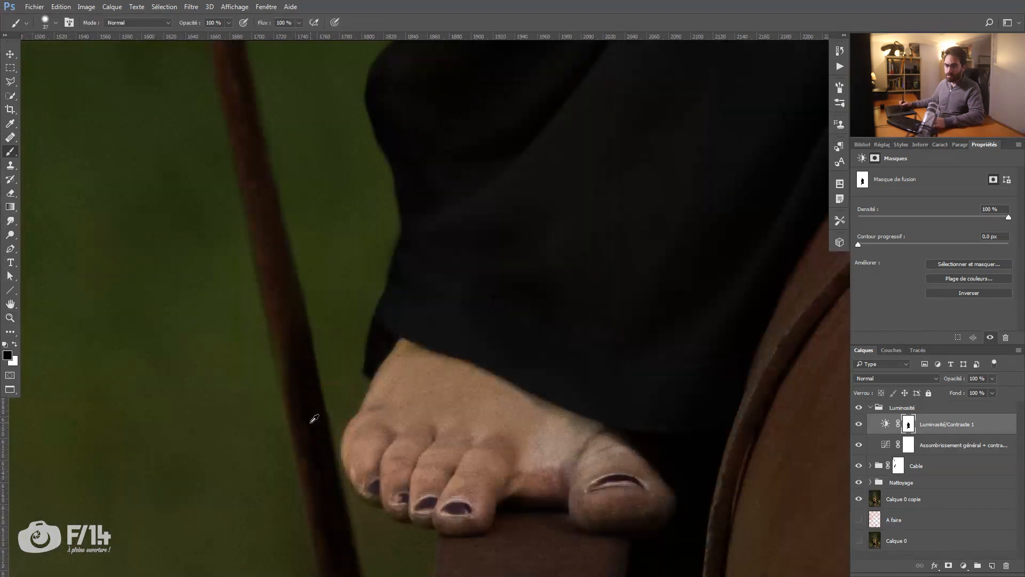
mouse_move(340, 390)
left_mouse_down()
mouse_move(335, 363)
mouse_move(319, 377)
mouse_move(339, 394)
left_mouse_up()
key("x")
key("x")
left_click_drag(430, 500, 441, 509)
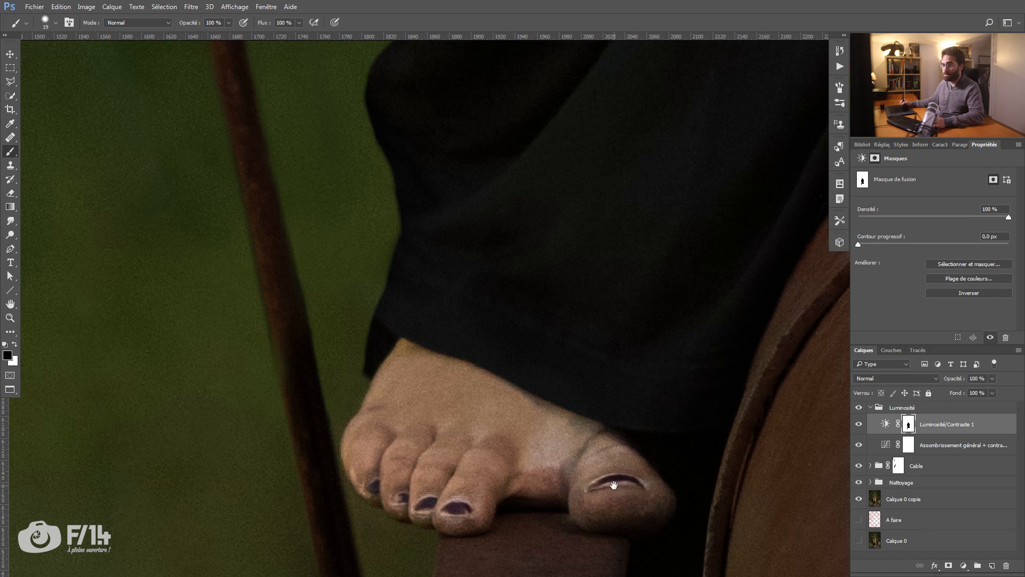
Step: Paint black on the mask along the lower edge of the dress where it drapes over the rusty pipe
left_click_drag(614, 485, 525, 418)
scroll(458, 314, "down", 5)
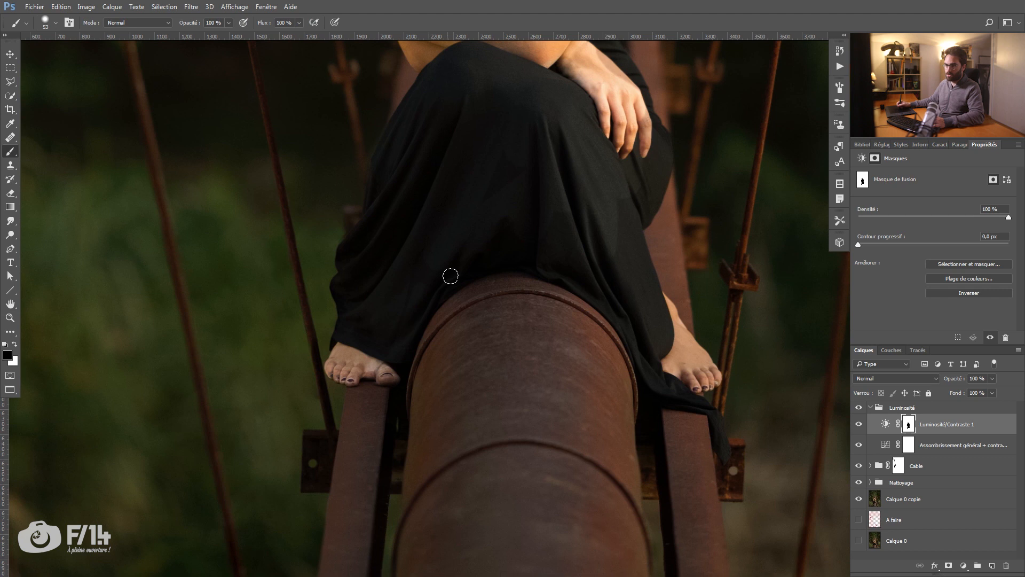
scroll(572, 235, "up", 5)
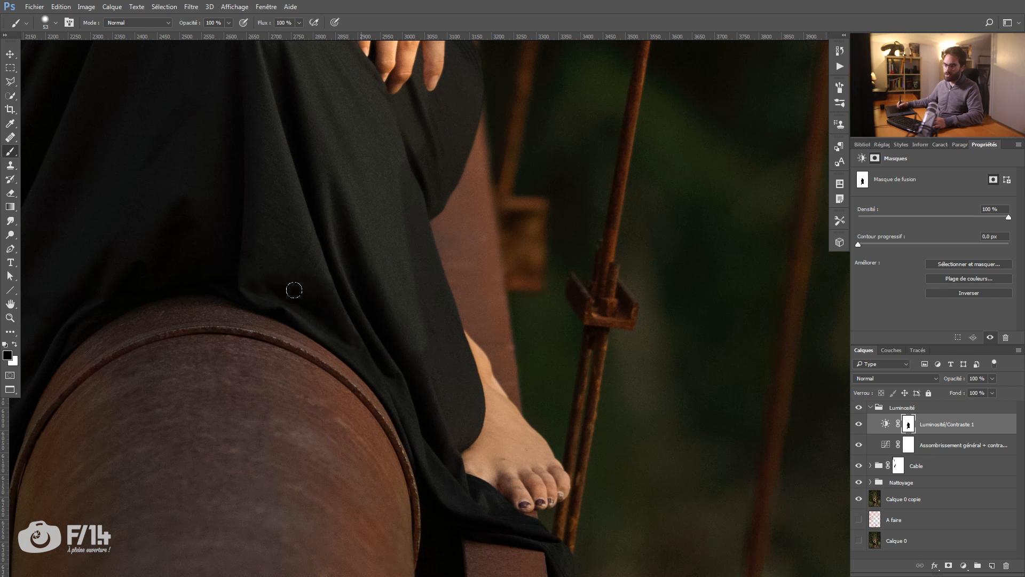
mouse_move(355, 339)
left_mouse_down()
mouse_move(420, 392)
mouse_move(433, 375)
mouse_move(386, 356)
left_mouse_up()
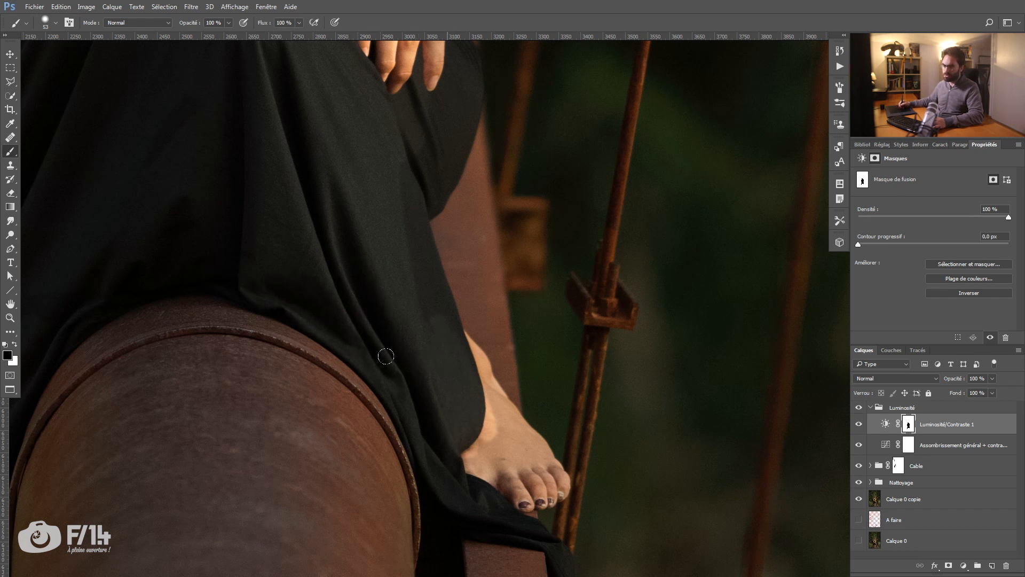
Step: Paint black on the mask over the woman's left foot and the strip of fabric hanging beneath it
left_click_drag(463, 495, 513, 463)
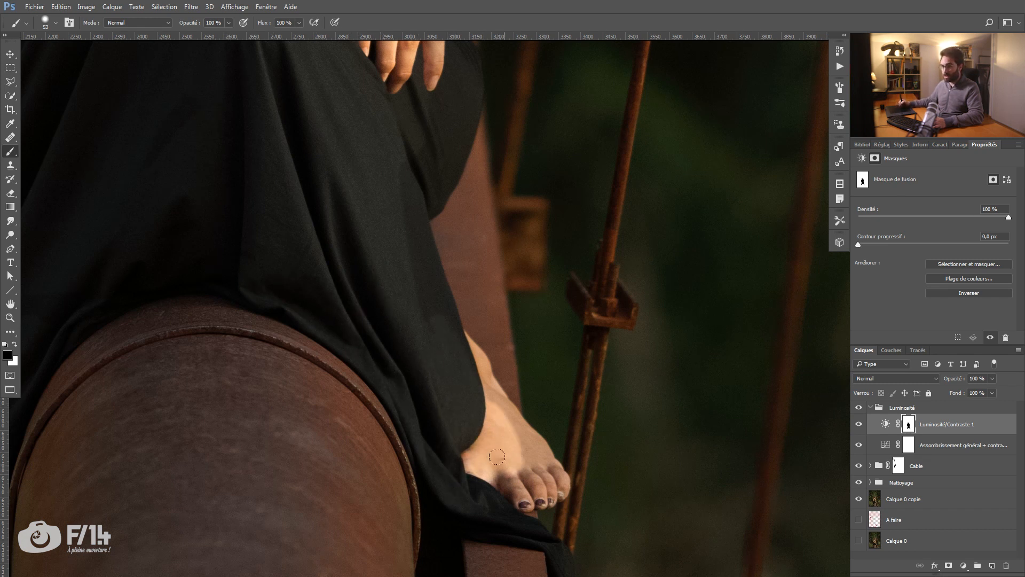
left_click_drag(500, 549, 467, 395)
mouse_move(466, 320)
left_mouse_down()
mouse_move(485, 315)
mouse_move(493, 331)
mouse_move(514, 328)
mouse_move(500, 342)
mouse_move(537, 323)
mouse_move(497, 299)
left_mouse_up()
mouse_move(469, 240)
left_mouse_down()
mouse_move(459, 208)
mouse_move(489, 253)
mouse_move(480, 262)
mouse_move(546, 334)
left_mouse_up()
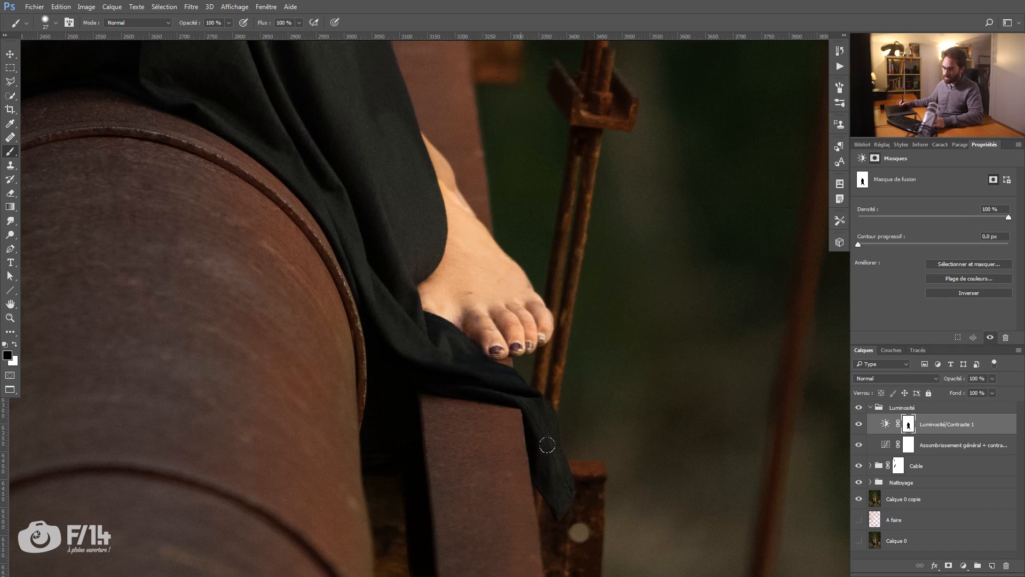
Step: Refine the mask in black along the ankle and the far side of the dress below the resting hand
left_click_drag(427, 142, 457, 203)
mouse_move(290, 226)
left_mouse_down()
mouse_move(437, 248)
mouse_move(391, 485)
left_mouse_up()
left_click_drag(530, 101, 523, 229)
key("x")
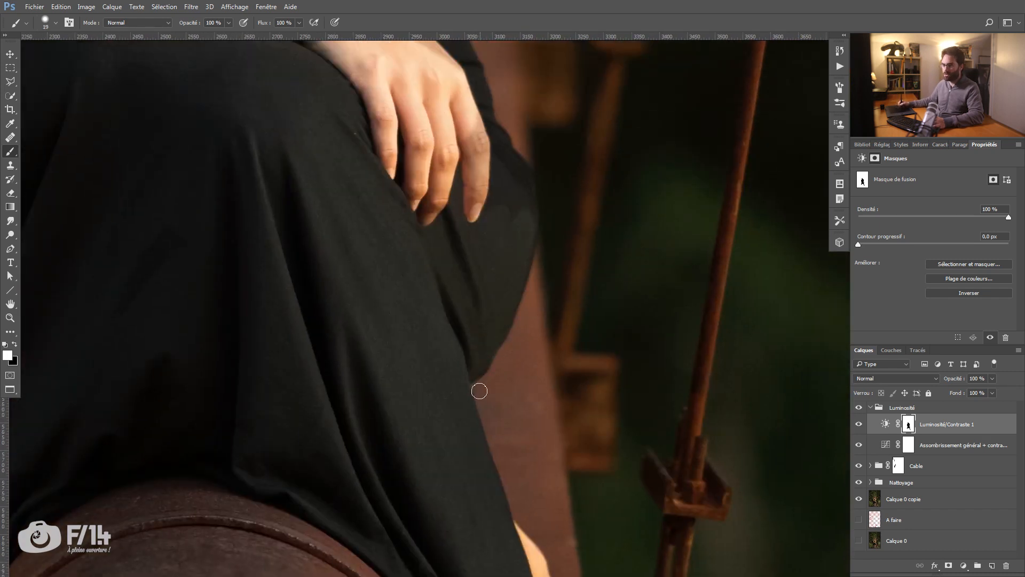
key("x")
left_click_drag(510, 168, 442, 355)
mouse_move(453, 404)
left_mouse_down()
mouse_move(449, 418)
mouse_move(457, 410)
left_mouse_up()
left_click_drag(323, 158, 403, 357)
Step: Display the Luminosité/Contraste 1 layer's mask on its own, framed on the lower half of the silhouette
key("z")
left_click_drag(467, 256, 351, 346)
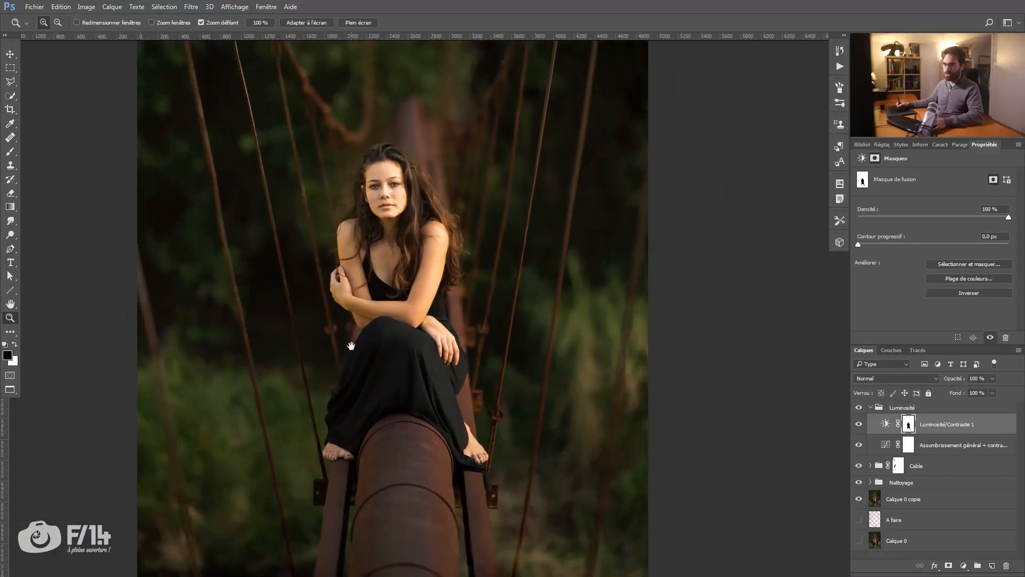
left_click_drag(374, 312, 380, 314)
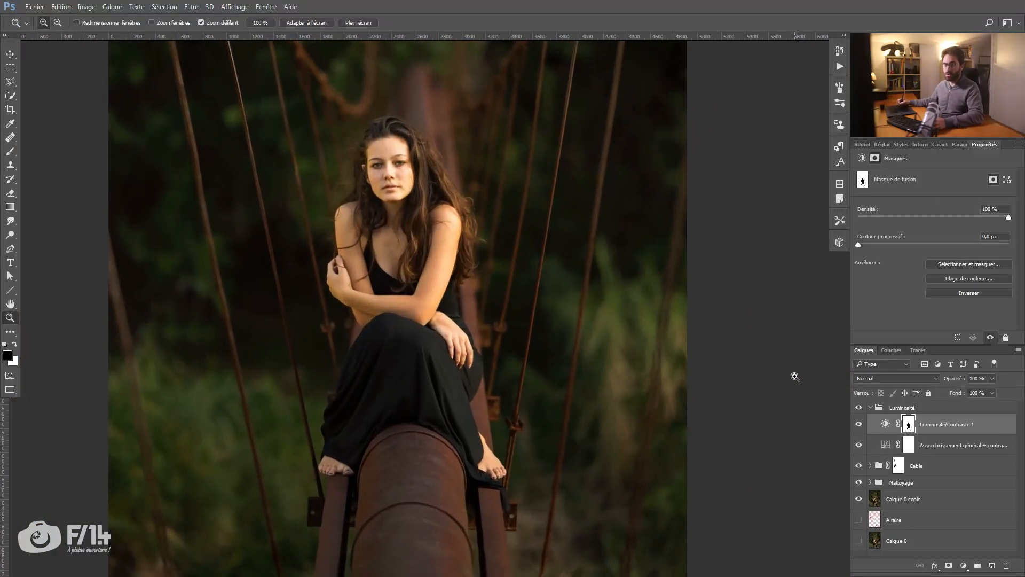
left_click(909, 425, "alt")
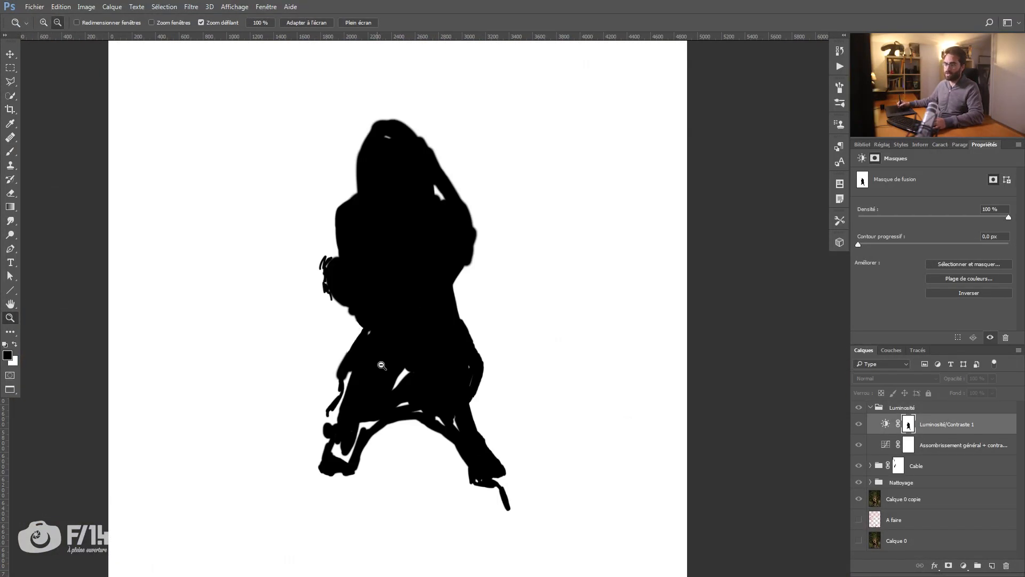
left_click(383, 345)
mouse_move(383, 345)
left_mouse_down()
mouse_move(413, 358)
mouse_move(374, 326)
mouse_move(382, 389)
mouse_move(440, 323)
mouse_move(397, 300)
left_mouse_up()
key("b")
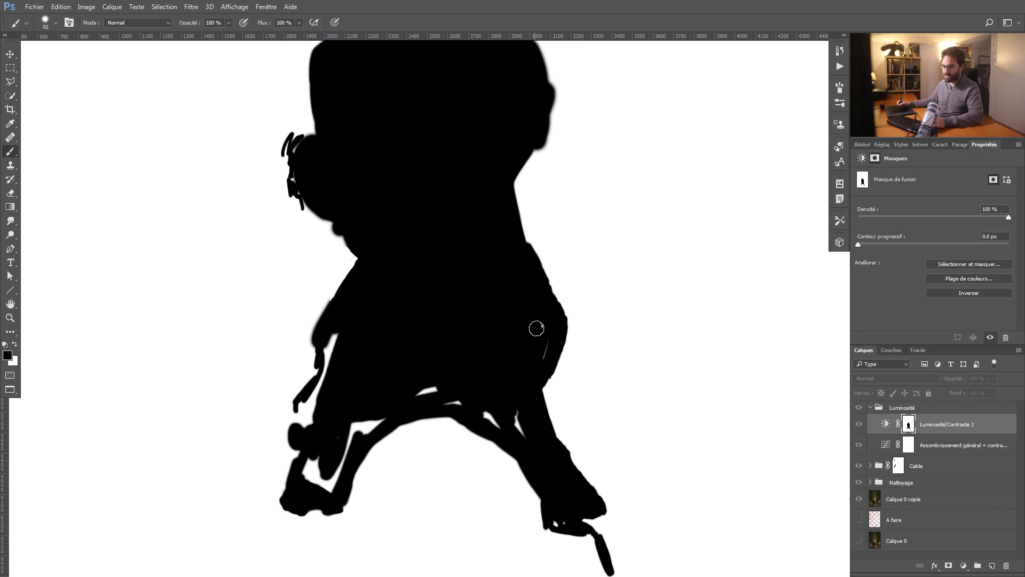
Step: Paint black over the remaining white gaps inside the dress silhouette, from the knees down to both feet
key("bracketleft")
key("bracketleft")
key("bracketleft")
mouse_move(335, 335)
left_mouse_down()
mouse_move(324, 383)
mouse_move(348, 449)
mouse_move(305, 470)
mouse_move(330, 483)
mouse_move(316, 484)
mouse_move(358, 430)
mouse_move(377, 424)
left_mouse_up()
key("ctrl+alt+z")
key("ctrl+alt+z")
key("ctrl+alt+z")
mouse_move(438, 383)
left_mouse_down()
mouse_move(444, 405)
mouse_move(518, 422)
mouse_move(508, 403)
mouse_move(549, 313)
mouse_move(558, 523)
mouse_move(560, 499)
left_mouse_up()
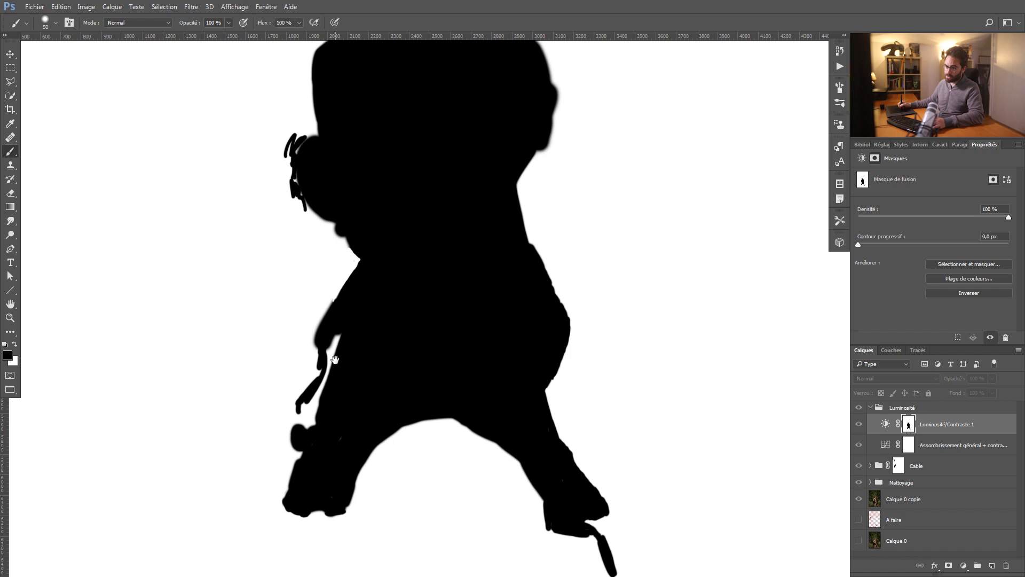
Step: Paint black on the mask along the dress's outer edge above the woman's right foot, checking both the image and the mask
left_click(907, 427, "alt")
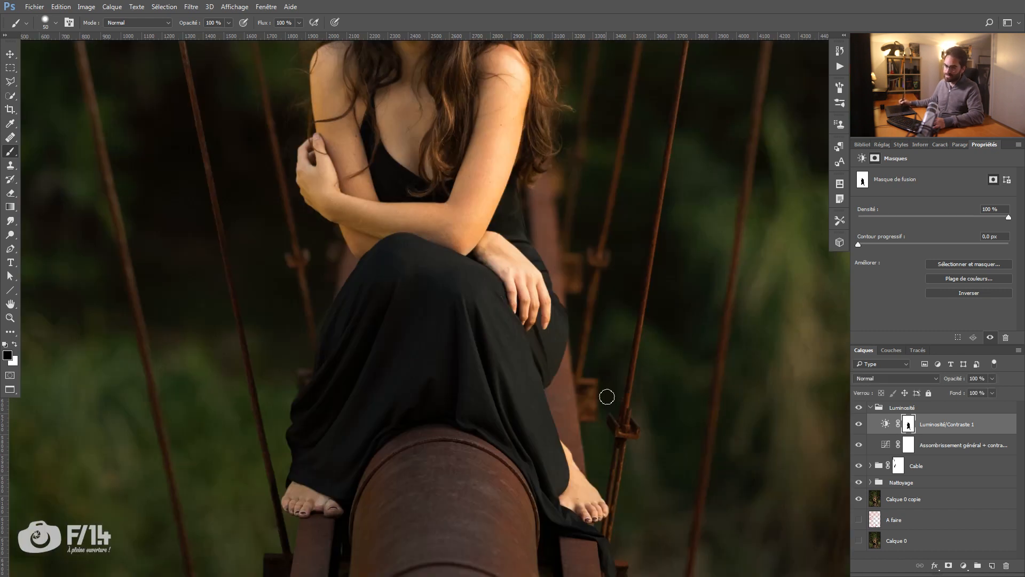
left_click(909, 429, "alt")
scroll(321, 353, "up", 4)
left_click_drag(316, 406, 307, 443)
left_click(908, 425, "alt")
scroll(347, 341, "up", 5)
left_click_drag(325, 309, 315, 309)
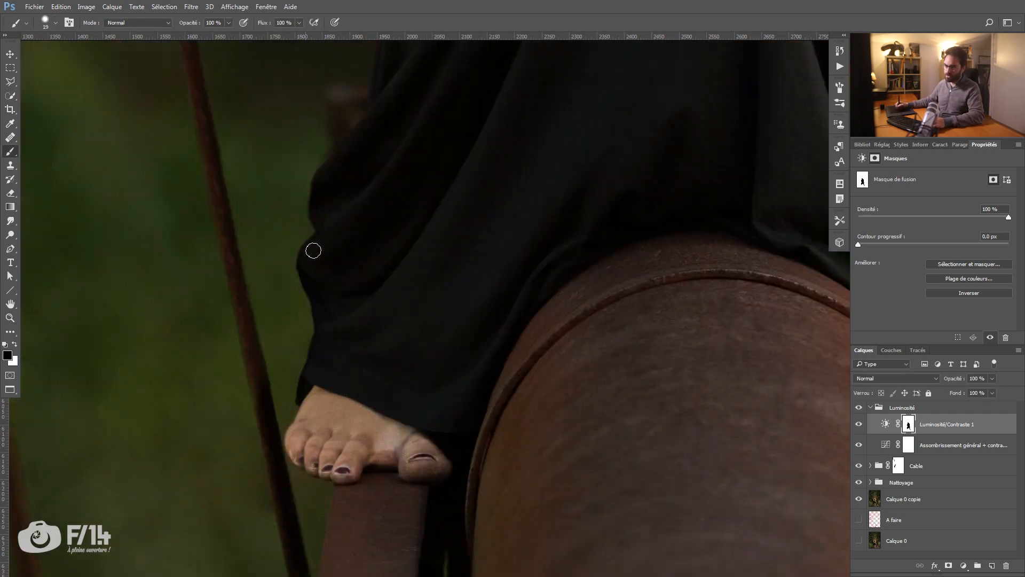
left_click_drag(406, 107, 308, 492)
left_click(908, 425, "alt")
left_click_drag(321, 134, 310, 488)
Step: Clear the stray strokes beside the hand holding her arm with white, and fill the silhouette's remaining gaps with black
mouse_move(187, 246)
left_mouse_down()
mouse_move(213, 298)
mouse_move(226, 229)
left_mouse_up()
left_click(908, 425, "alt")
key("x")
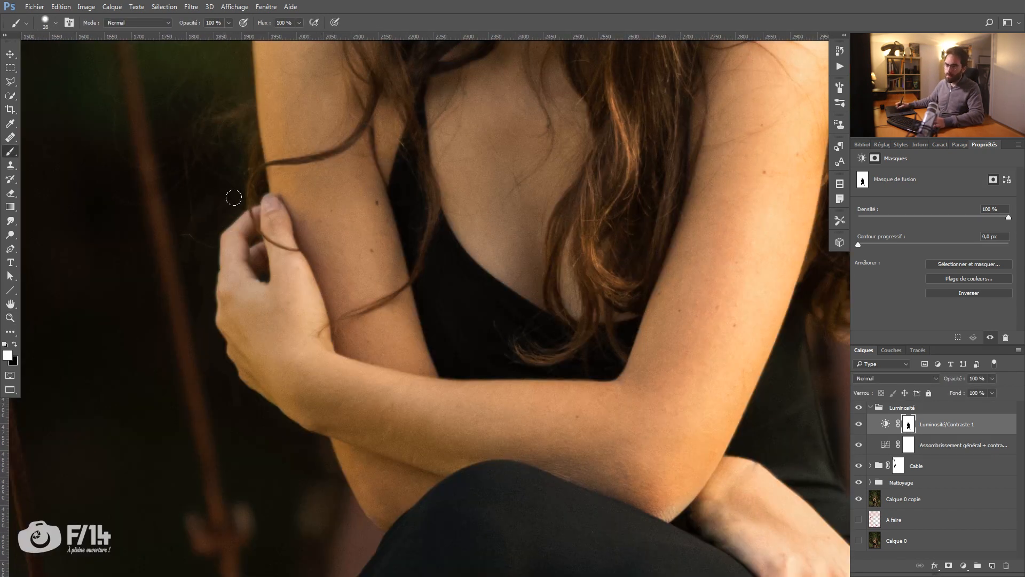
left_click(908, 425, "alt")
left_click_drag(275, 455, 275, 492)
left_click_drag(349, 193, 359, 213)
key("x")
left_click_drag(427, 480, 449, 183)
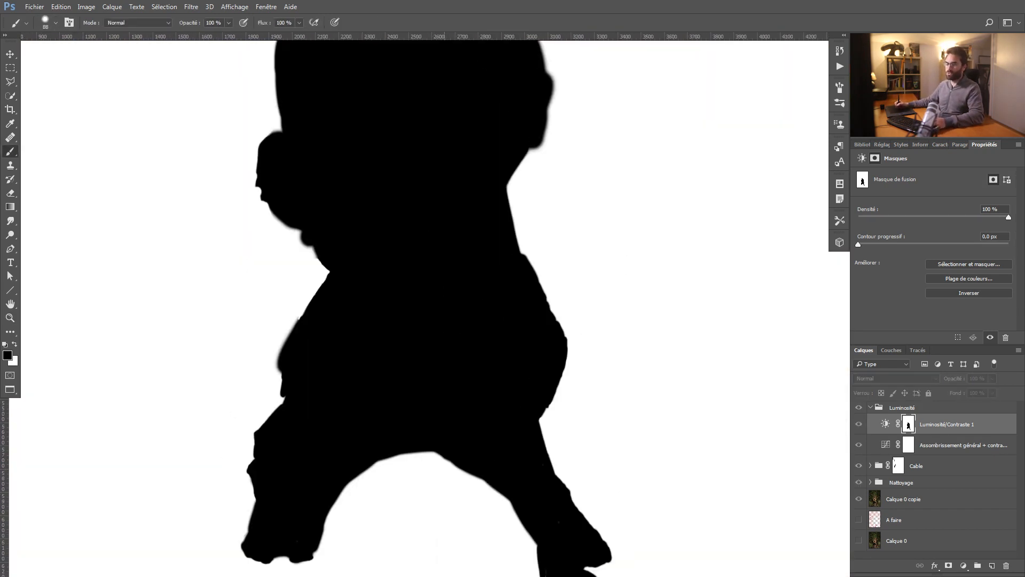
left_click_drag(481, 299, 401, 299)
Step: Return to the image view and compare the picture with and without the masked brightness/contrast layer at several zoom levels
left_click(908, 425, "alt")
left_click(908, 425, "alt")
left_click(908, 425, "alt")
left_click(460, 357, "alt")
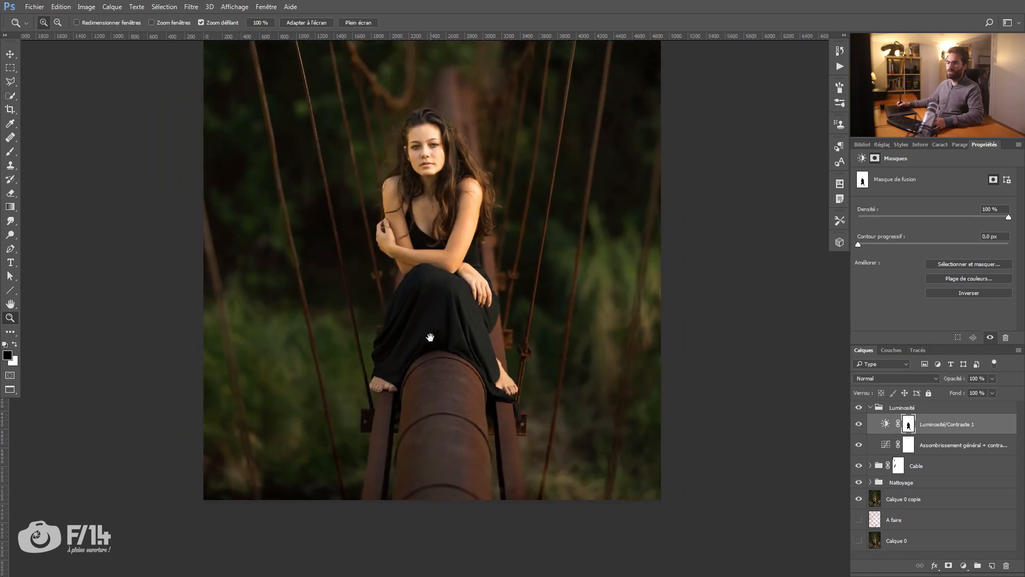
left_click(859, 425)
left_click(859, 425)
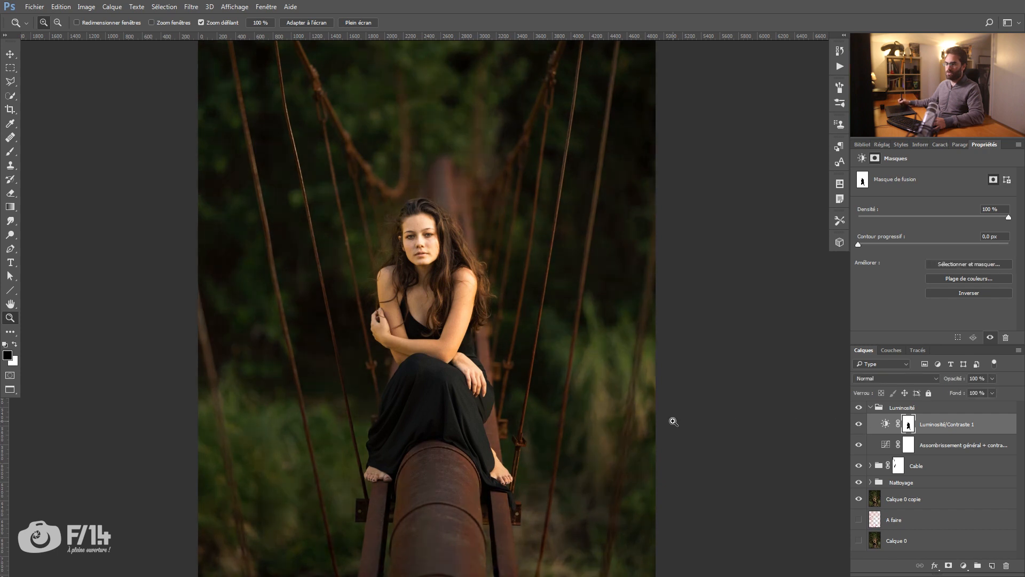
left_click(469, 342, "alt")
left_click(858, 425)
left_click(858, 425)
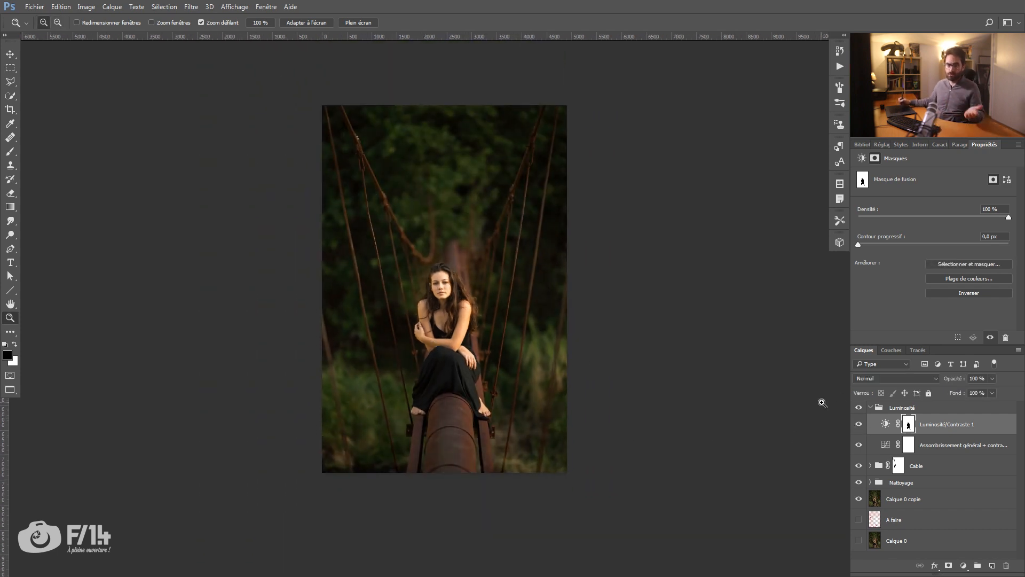
left_click(448, 318)
left_click(859, 425)
left_click(858, 425)
left_click(860, 426)
left_click(861, 426)
left_click_drag(458, 270, 452, 278)
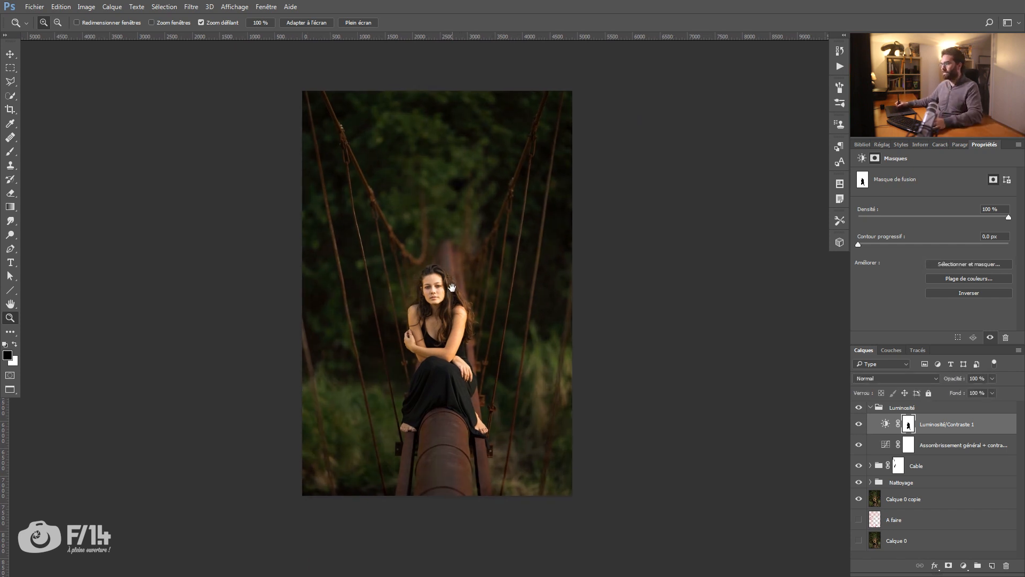
Step: Rename the brightness/contrast layer as Assombrissement fond and add a Hue/Saturation adjustment layer above it
double_click(943, 425)
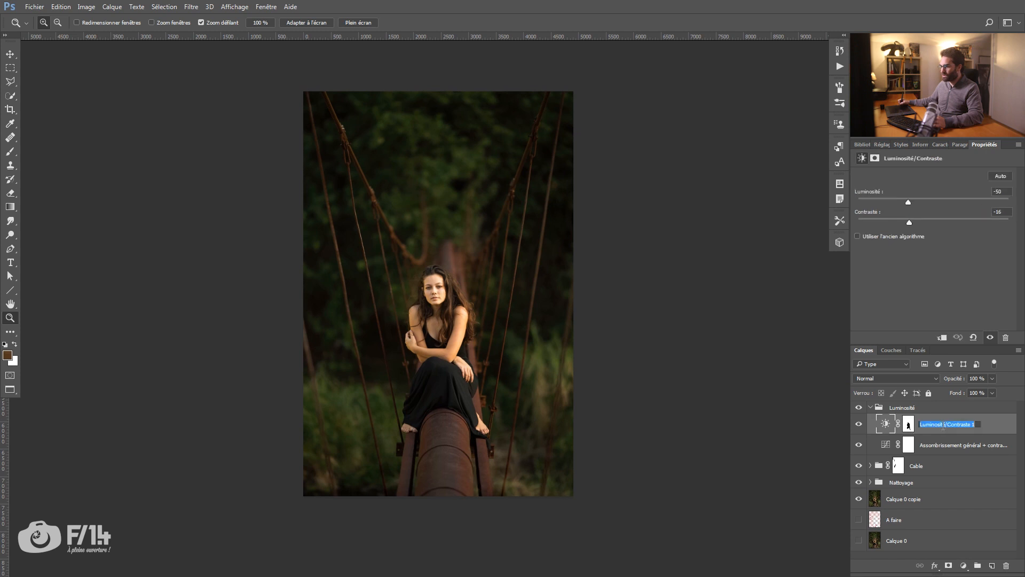
type("Assombrissement fond")
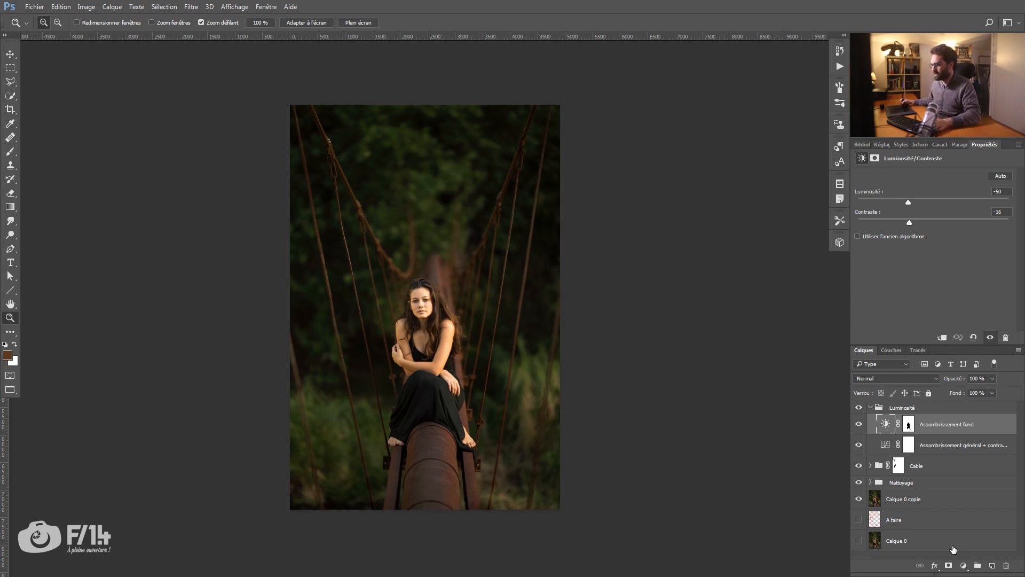
left_click(964, 567)
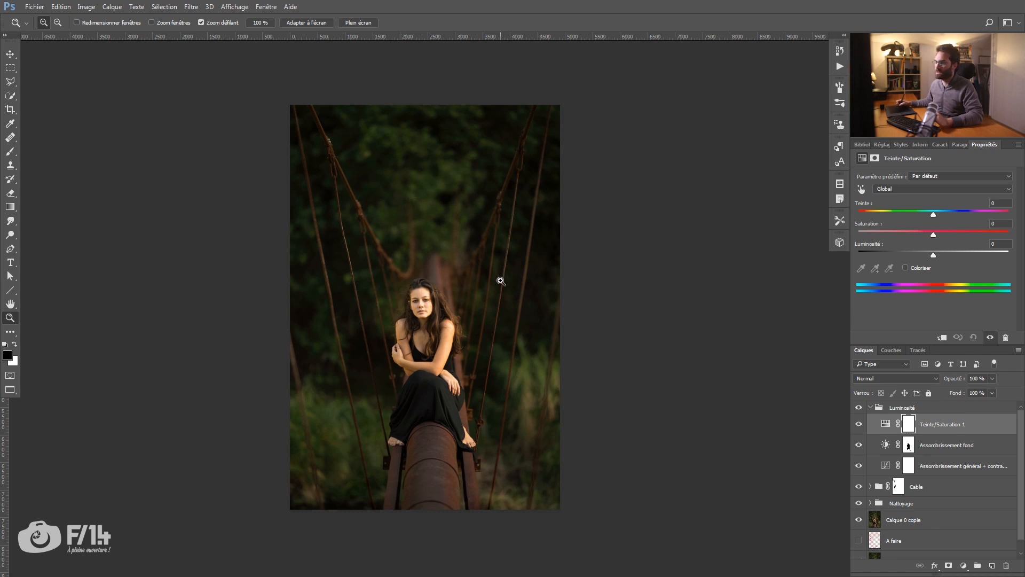
Step: Sample the background foliage with the Hue/Saturation targeted adjustment and set the yellows' saturation to -10
left_click(862, 190)
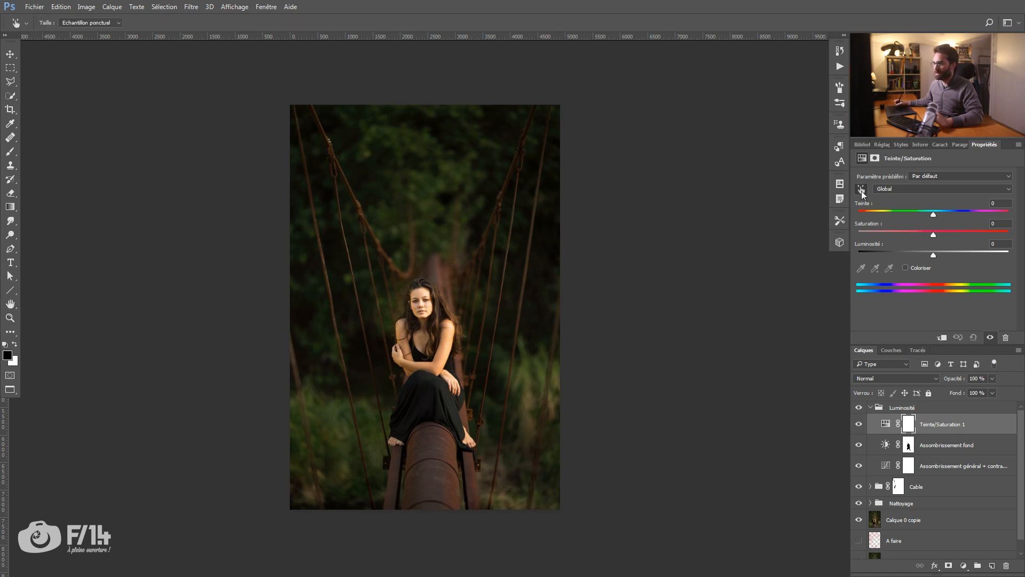
left_click(447, 170)
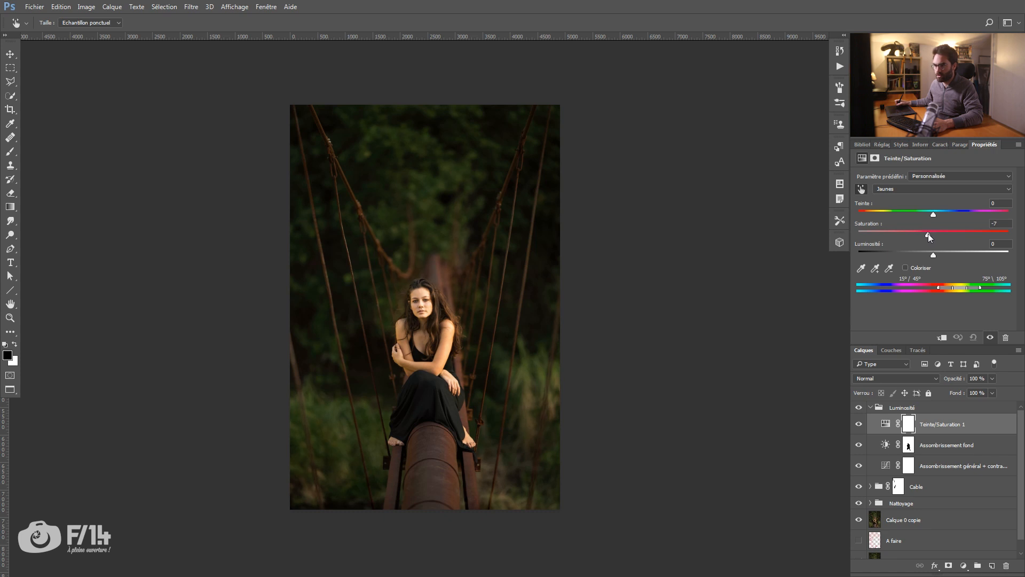
left_click_drag(927, 235, 925, 235)
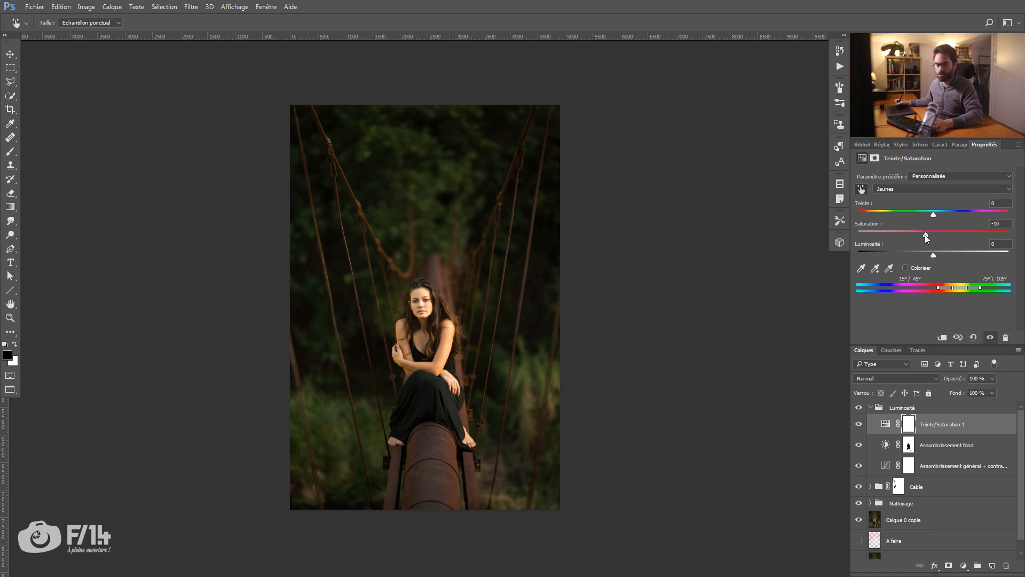
Step: Adjust the saturation of the reds sampled on the rusty pipe, and set the yellows' saturation to -12 from the foliage
left_click(438, 440)
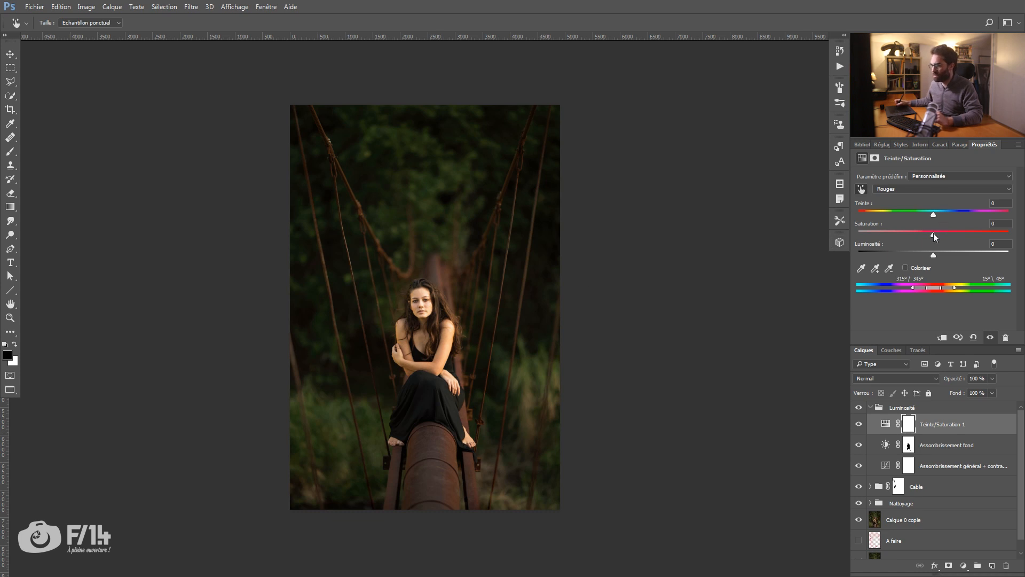
mouse_move(933, 235)
left_mouse_down()
mouse_move(959, 241)
mouse_move(941, 239)
left_mouse_up()
left_click_drag(435, 452, 434, 452)
left_click_drag(426, 176, 421, 181)
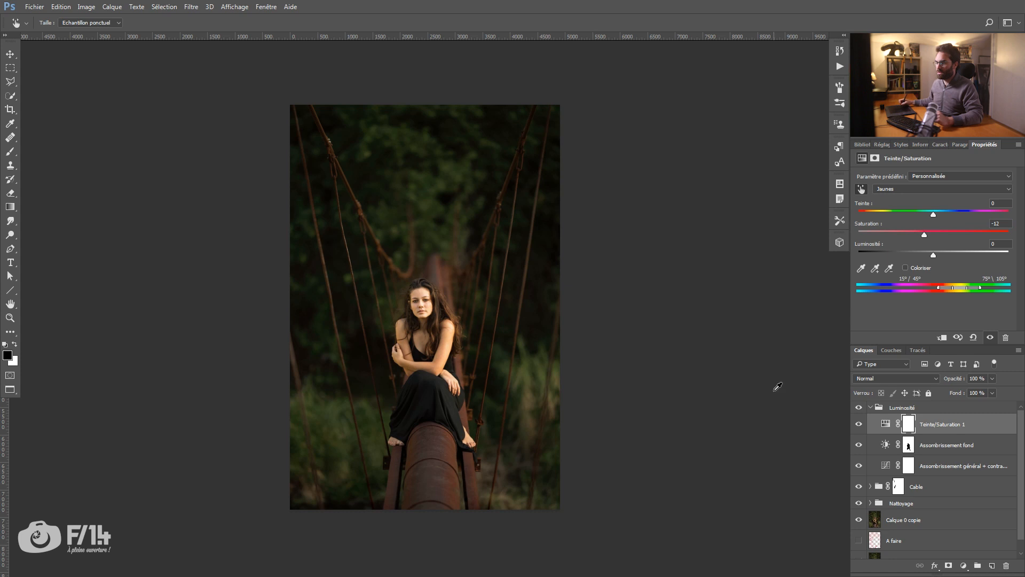
Step: Compare the image with and without the Hue/Saturation layer, and clip that layer to Assombrissement fond
left_click(859, 424)
left_click(859, 425)
left_click(859, 425)
left_click(858, 425)
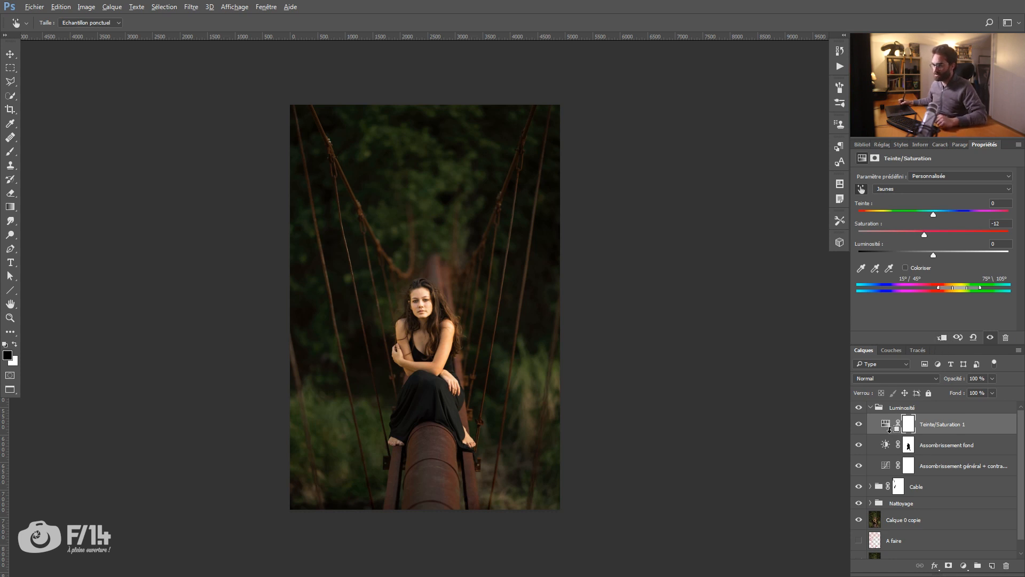
left_click(890, 429, "alt")
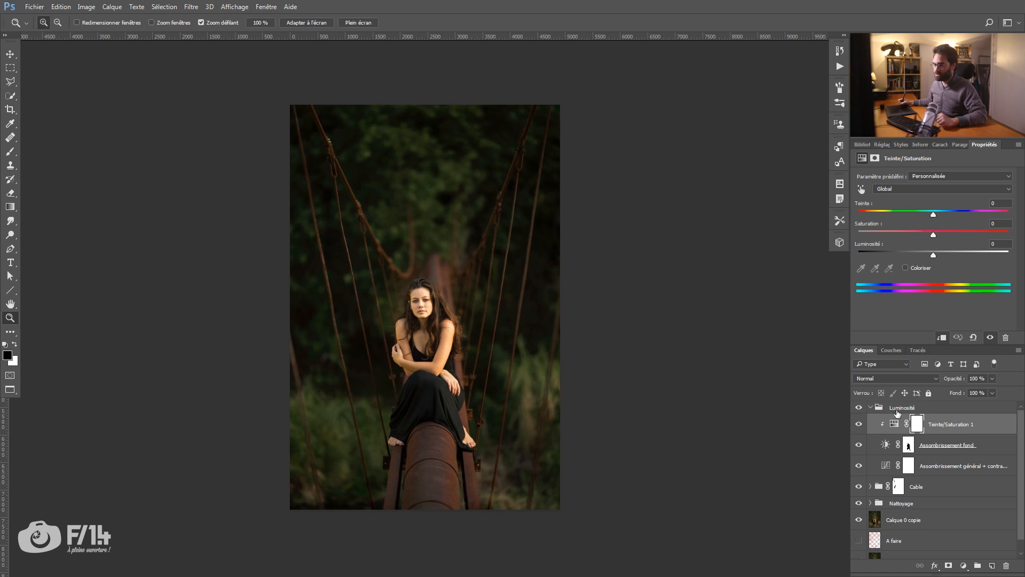
left_click(892, 430, "alt")
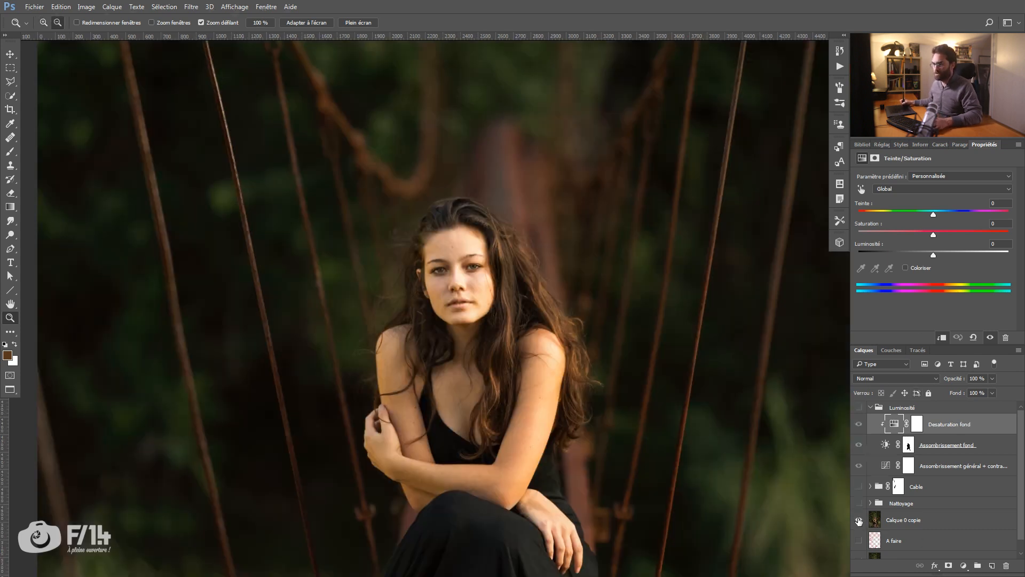
Step: Compare the retouched image with the Calque 0 copie layer shown alone
left_click(859, 521, "alt")
left_click(859, 520, "alt")
left_click(859, 520, "alt")
left_click(859, 521, "alt")
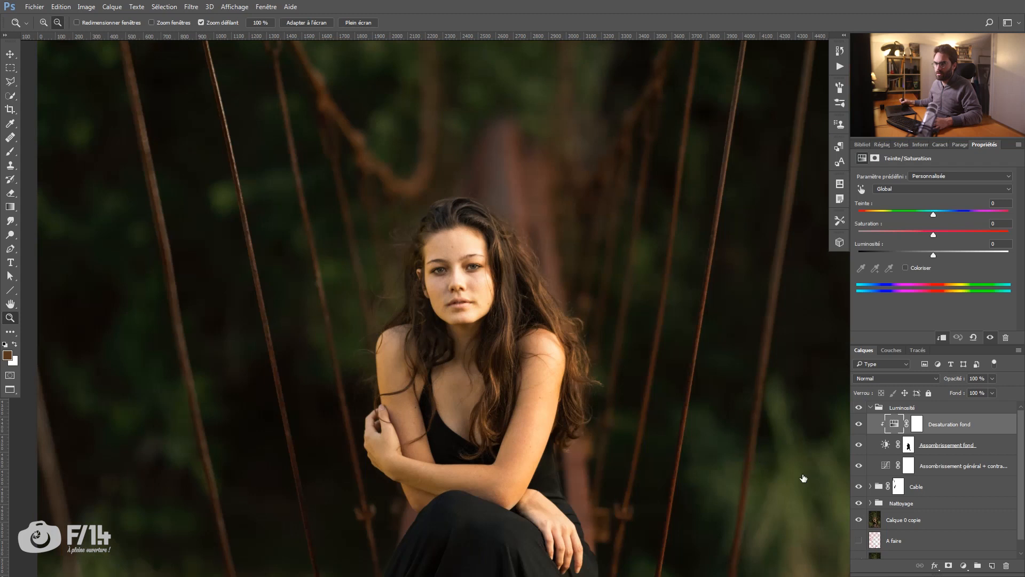
Step: Toggle the general darkening Curves layer to examine its effect on the woman and the whole scene
left_click(460, 291)
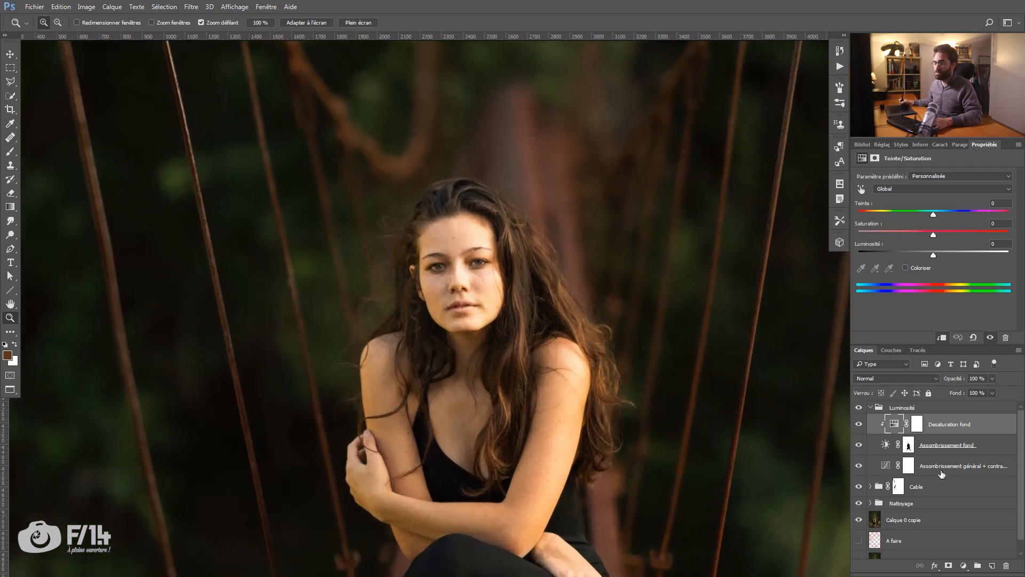
left_click(930, 470)
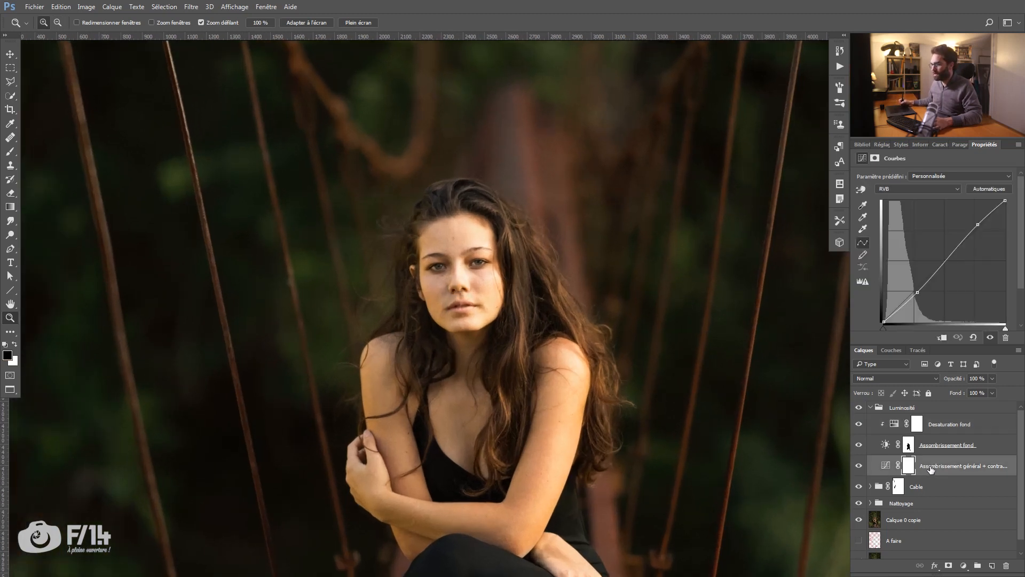
left_click(859, 466)
left_click(859, 466)
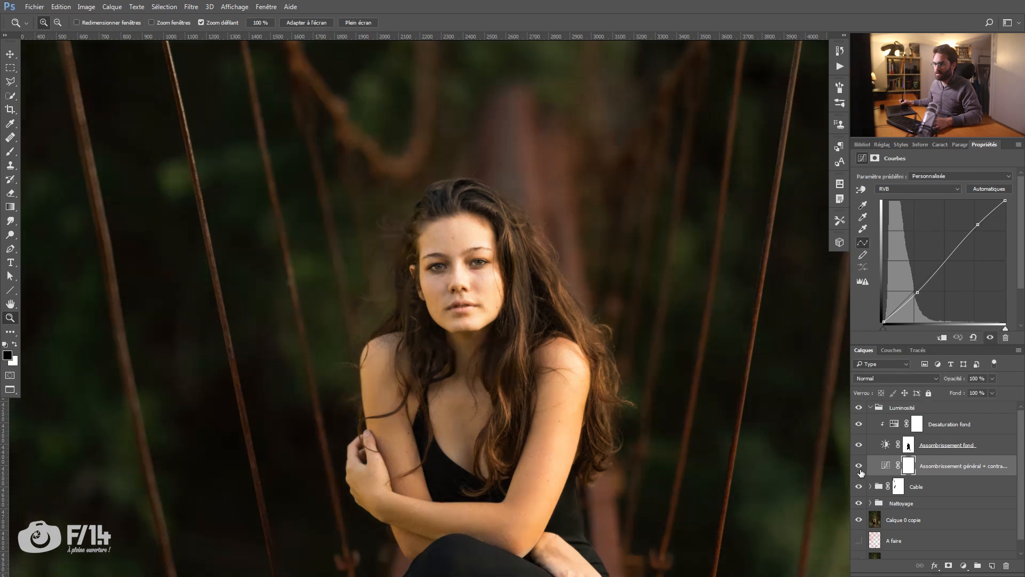
left_click_drag(548, 426, 503, 427)
left_click(859, 466)
left_click(859, 466)
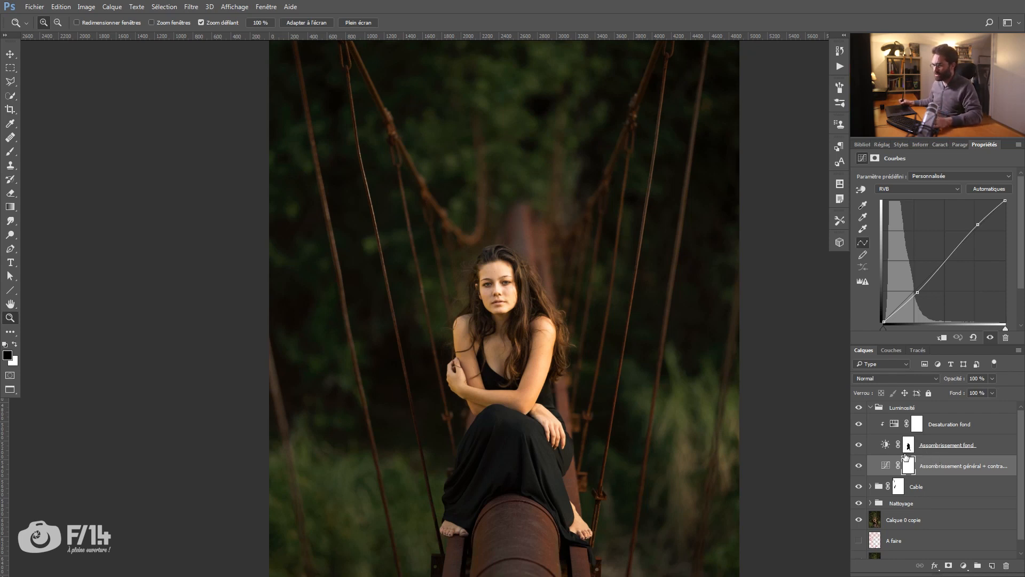
Step: Try moving the silhouette mask from the Assombrissement fond layer onto the Luminosité group
left_click(909, 447)
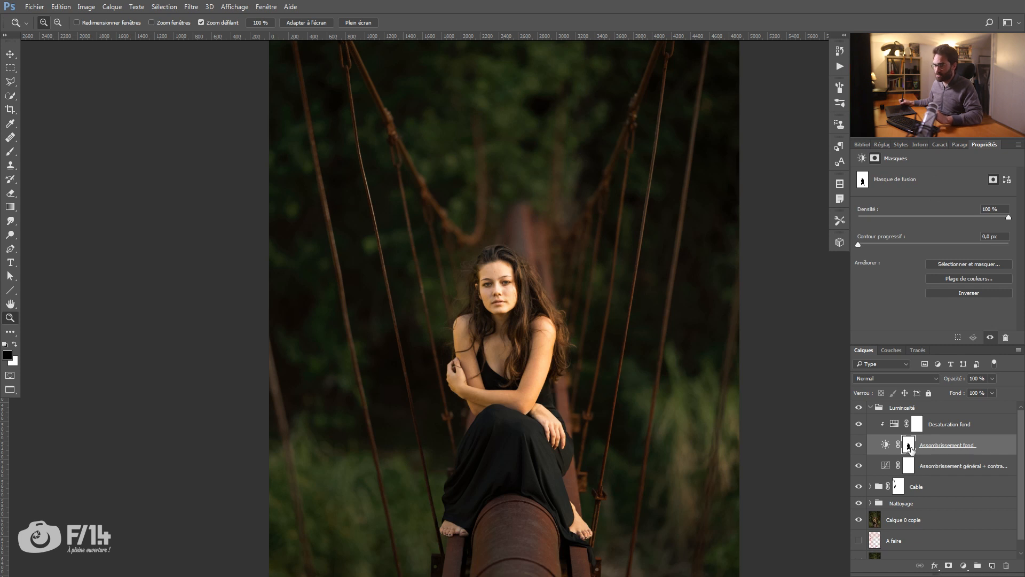
left_click_drag(911, 446, 915, 408)
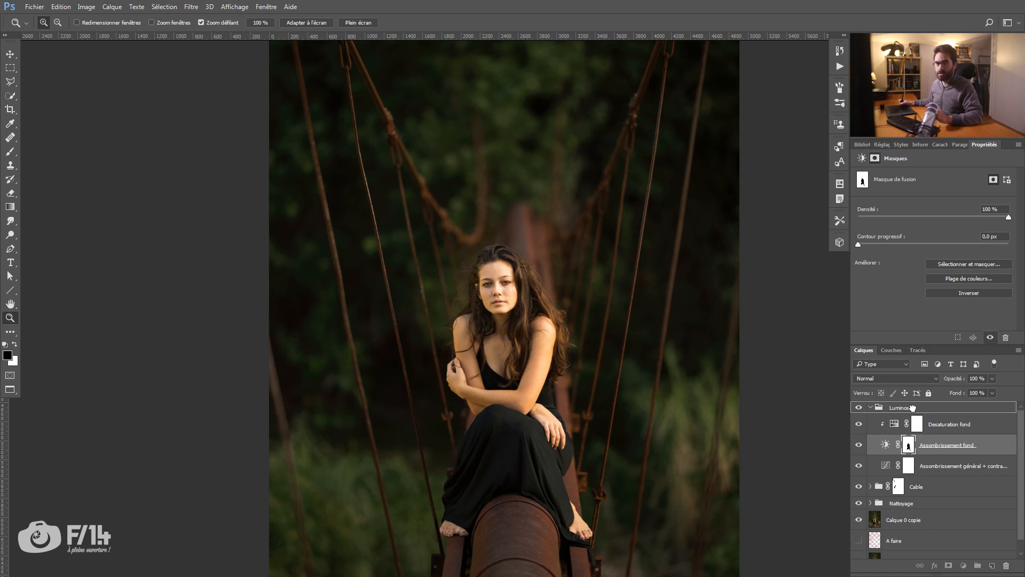
left_click_drag(912, 408, 912, 408)
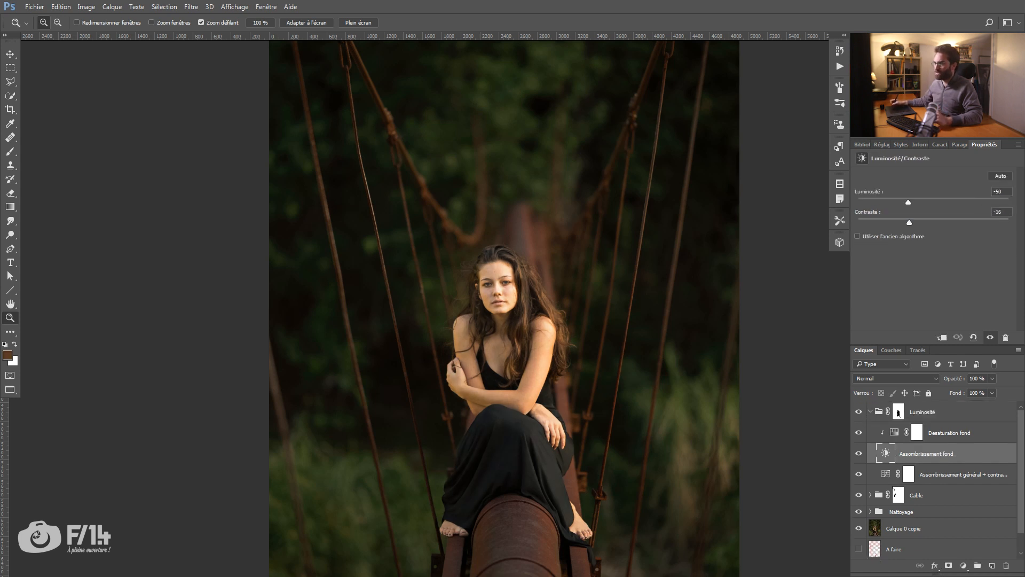
Step: Open the history and undo the transfer of the mask to the Luminosité group
left_click(266, 7)
left_click(277, 210)
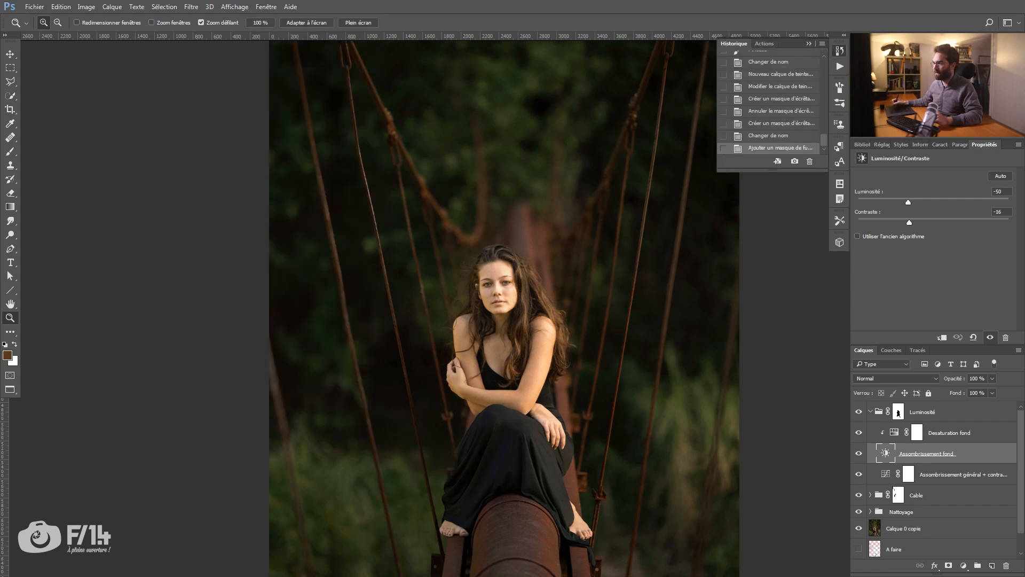
left_click(771, 136)
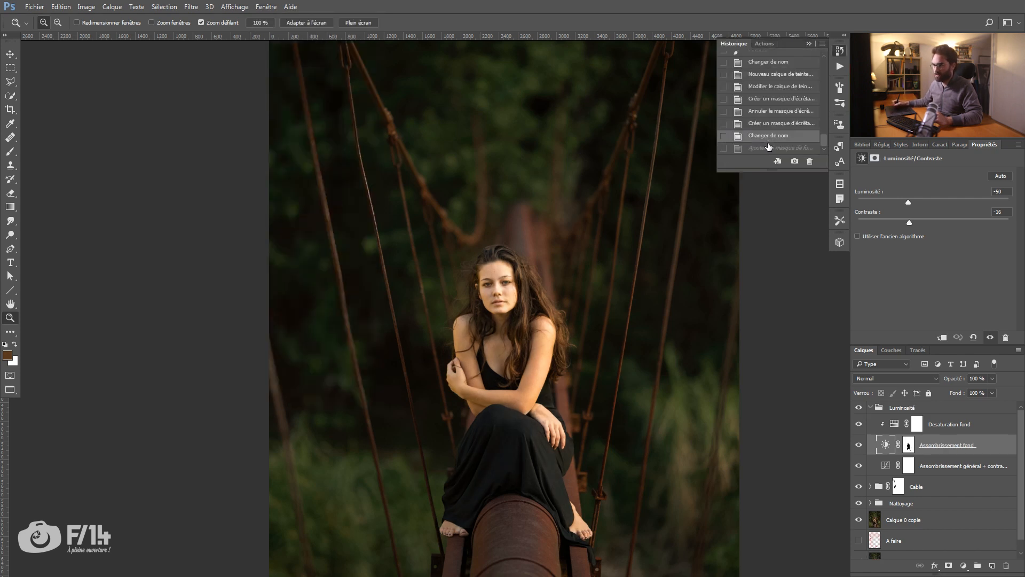
Step: Alternate between the last two history states to compare the mask on the group with the mask on the layer
left_click(767, 149)
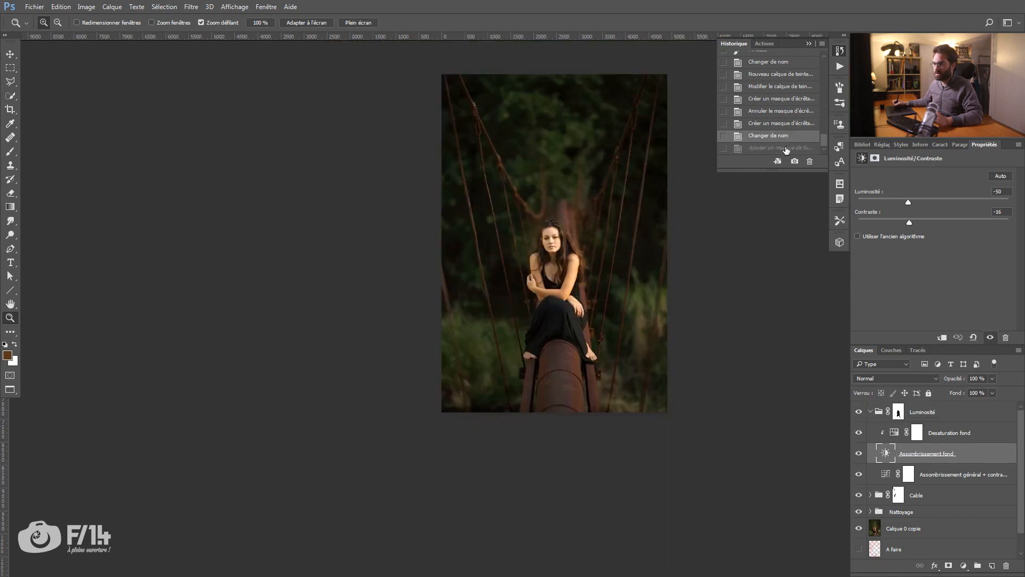
left_click(787, 149)
left_click(790, 140)
left_click(784, 150)
left_click(787, 140)
left_click(785, 149)
left_click(787, 140)
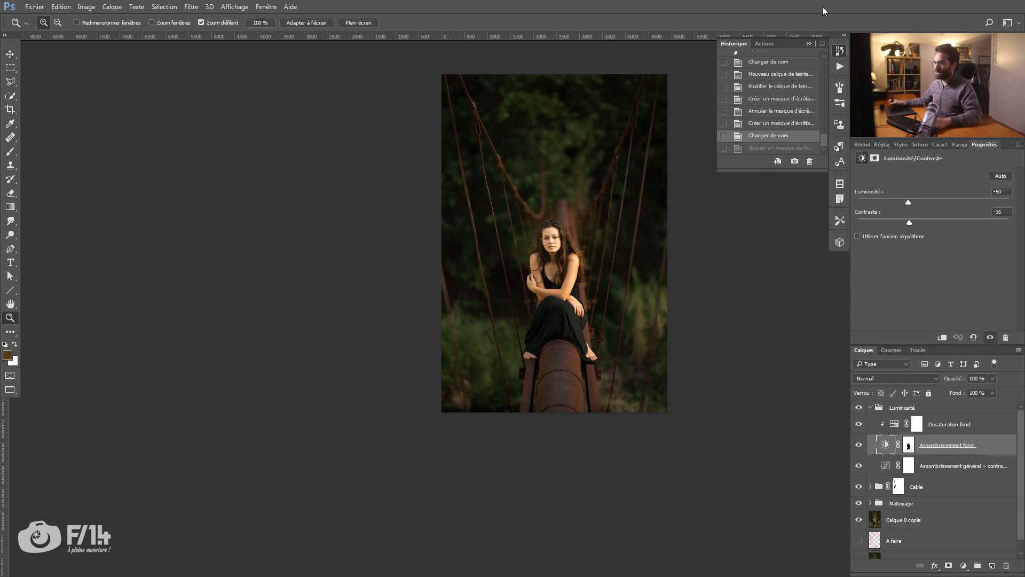
Step: Replace the general darkening Curves layer's mask with a copy of the silhouette mask from the Assombrissement fond layer
left_click(809, 42)
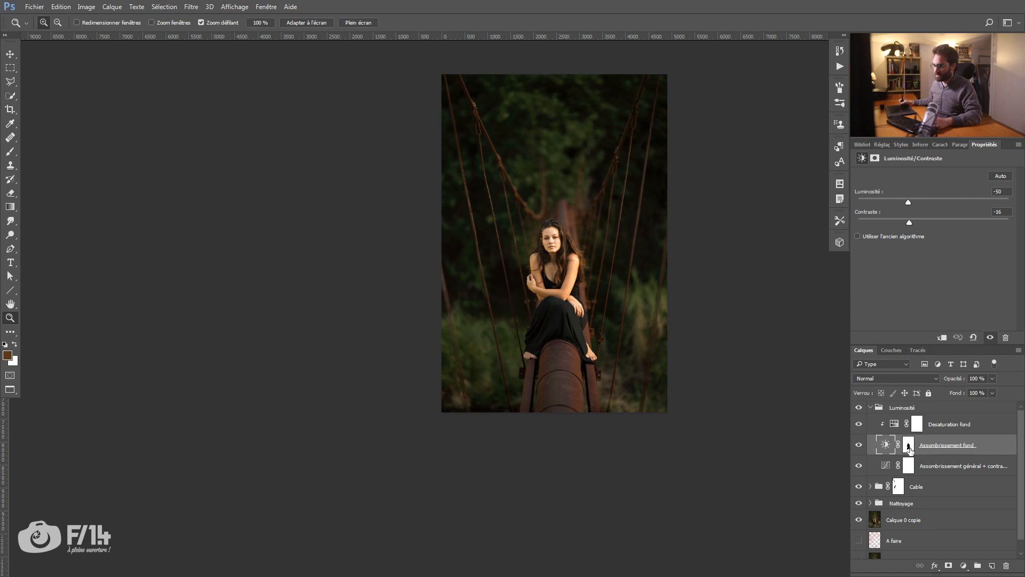
left_click_drag(910, 449, 908, 468)
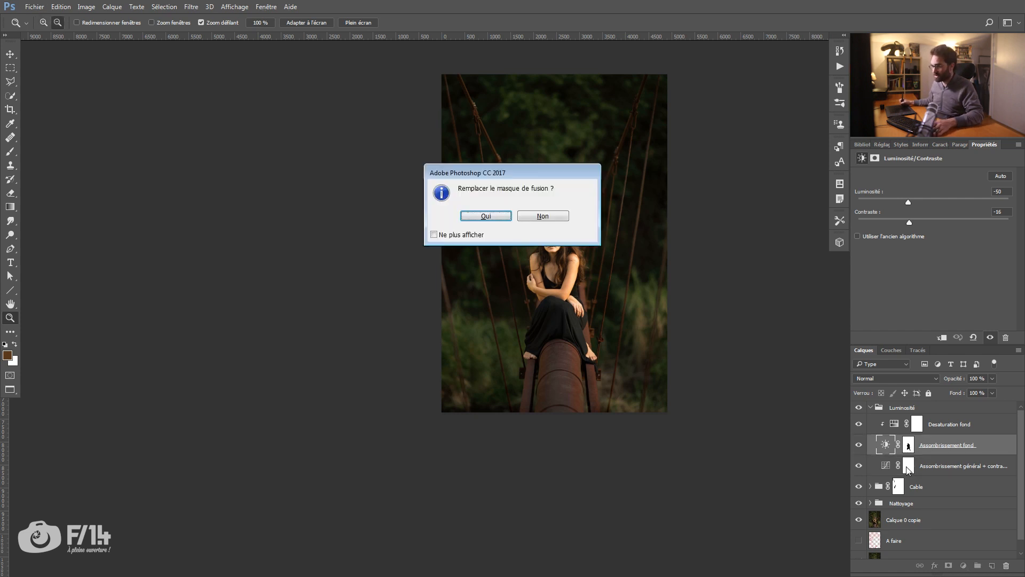
left_click(499, 218)
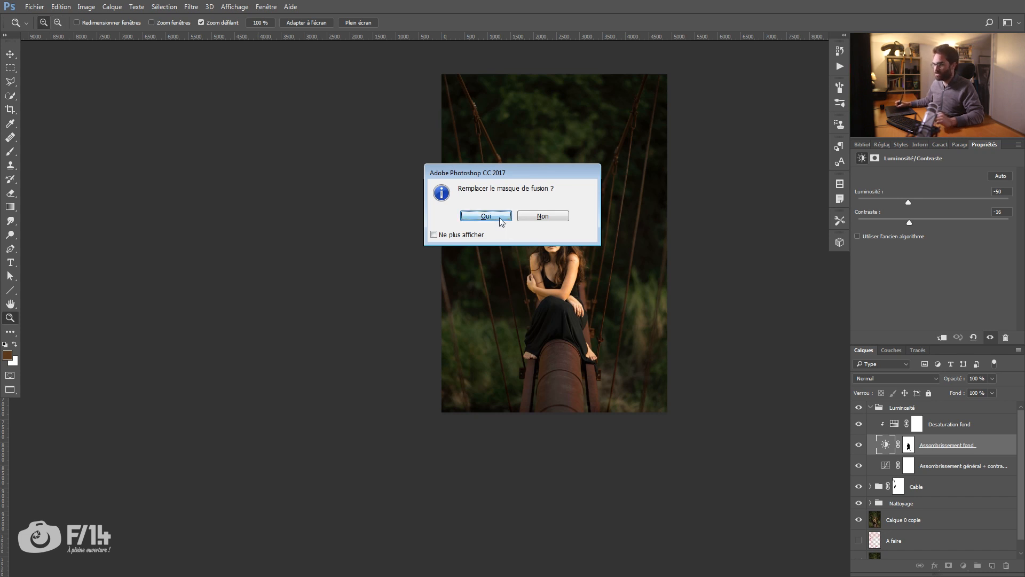
left_click(910, 467)
left_click(567, 279)
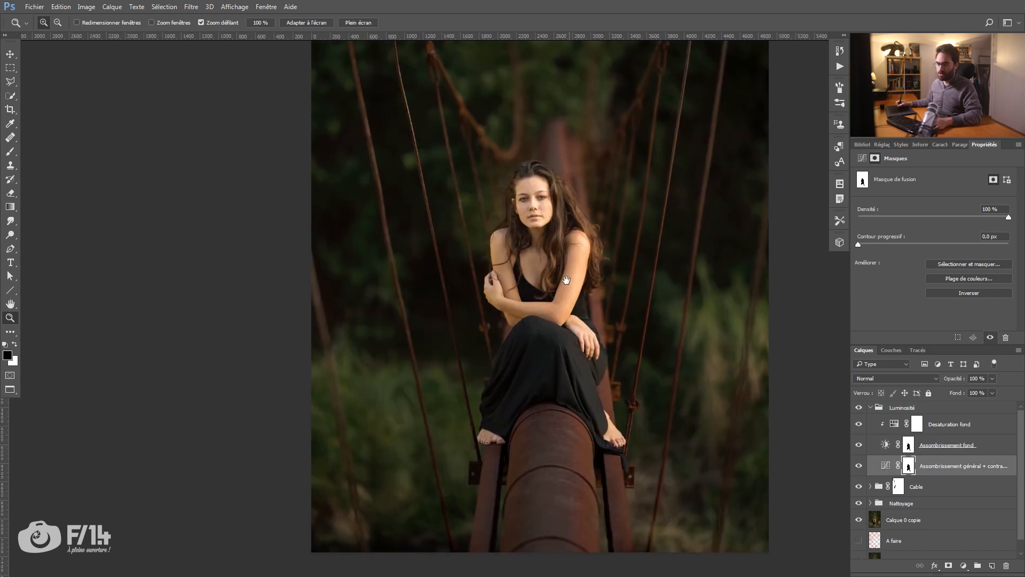
left_click_drag(566, 280, 559, 276)
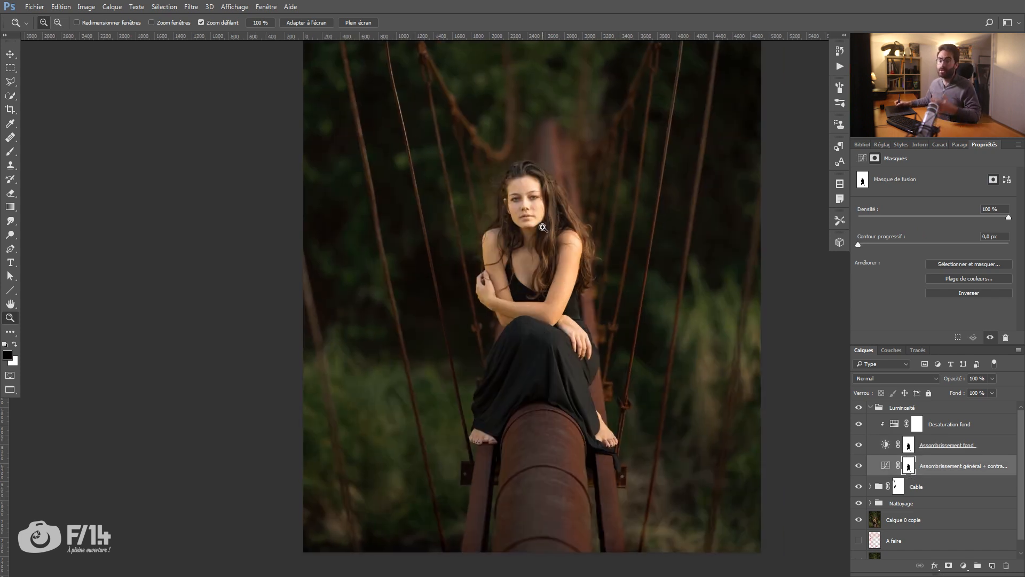
key("b")
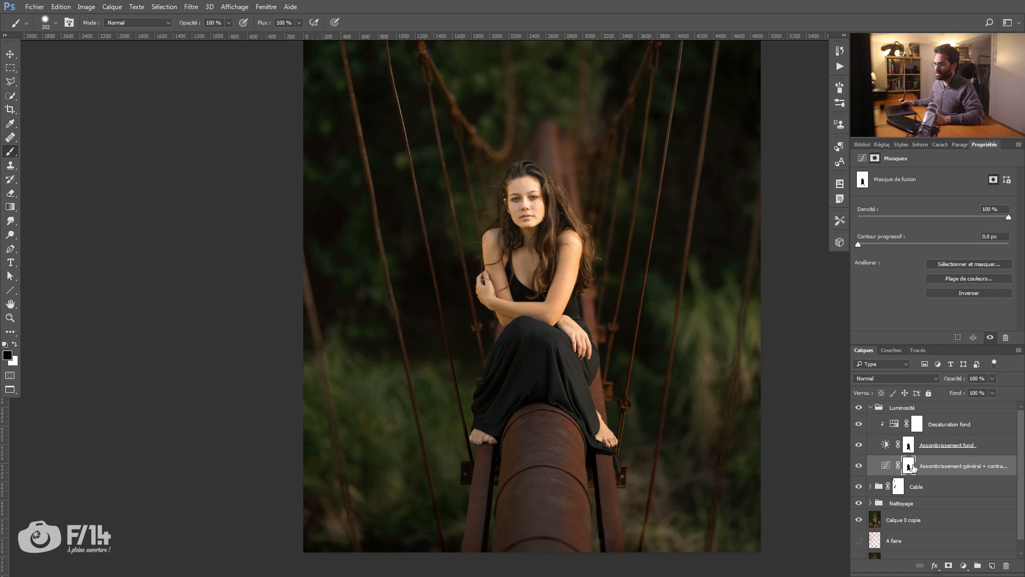
double_click(977, 145)
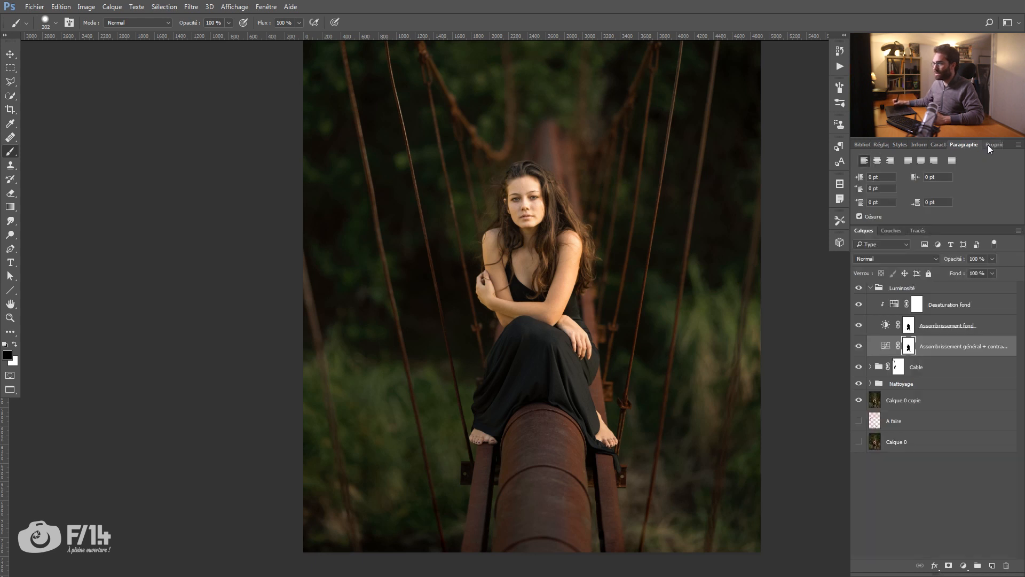
left_click(988, 145)
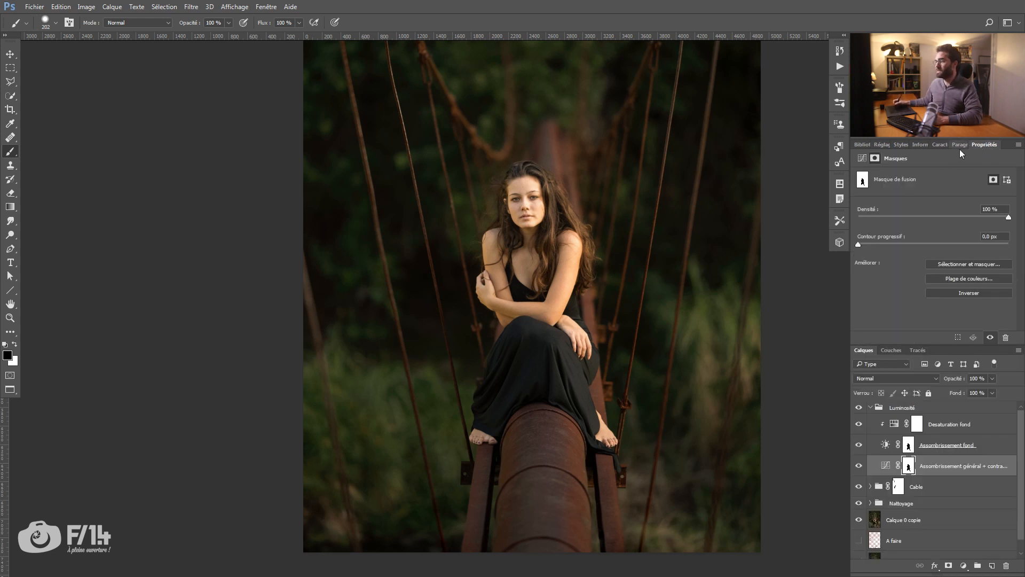
left_click(266, 6)
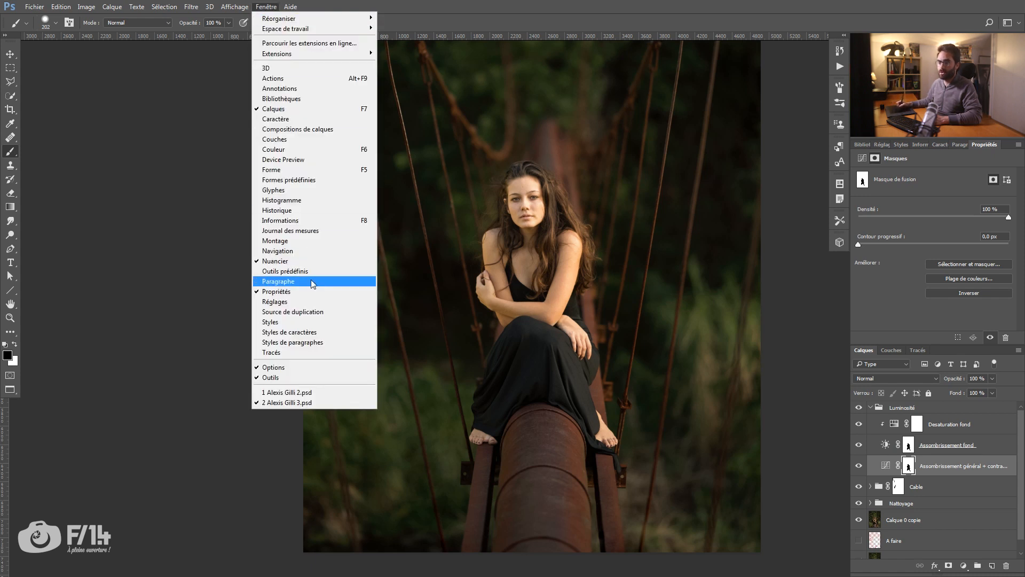
left_click(926, 460)
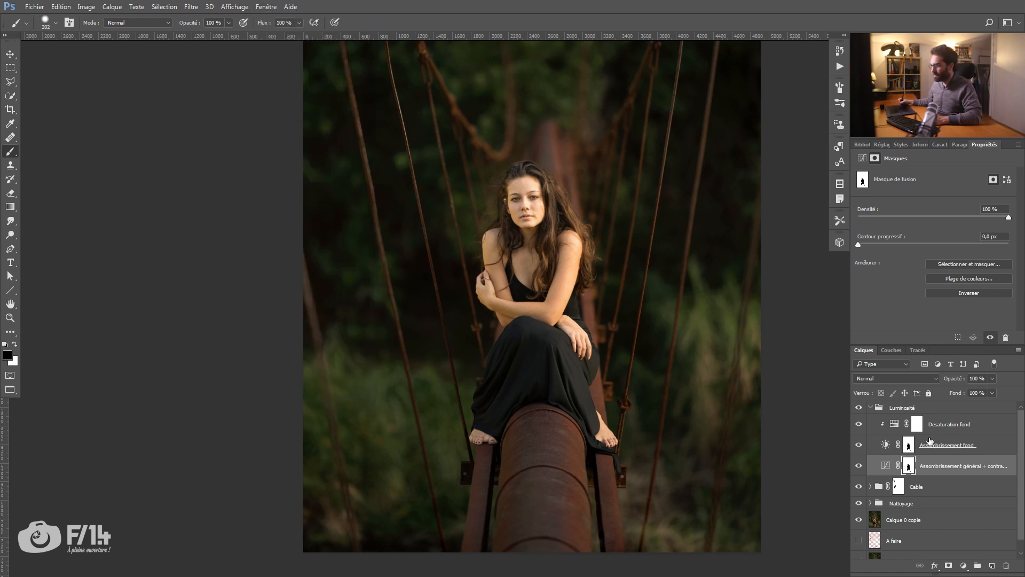
Step: Try feathering the general darkening layer's mask at 9.9 px and 164.1 px in mask view, and reset the feather to 0 px
left_click_drag(1009, 220, 1009, 220)
left_click(918, 244)
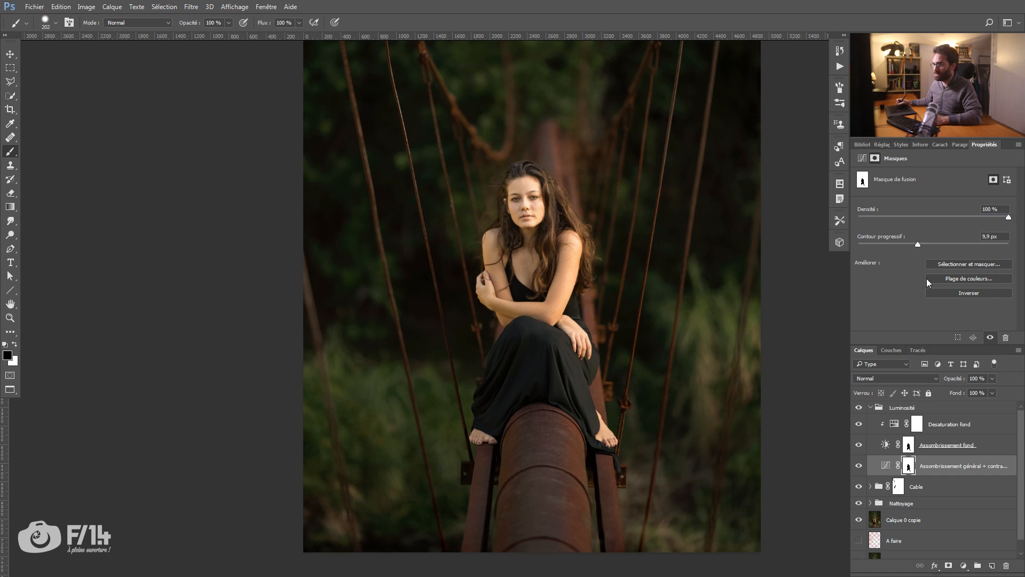
left_click(911, 464, "alt")
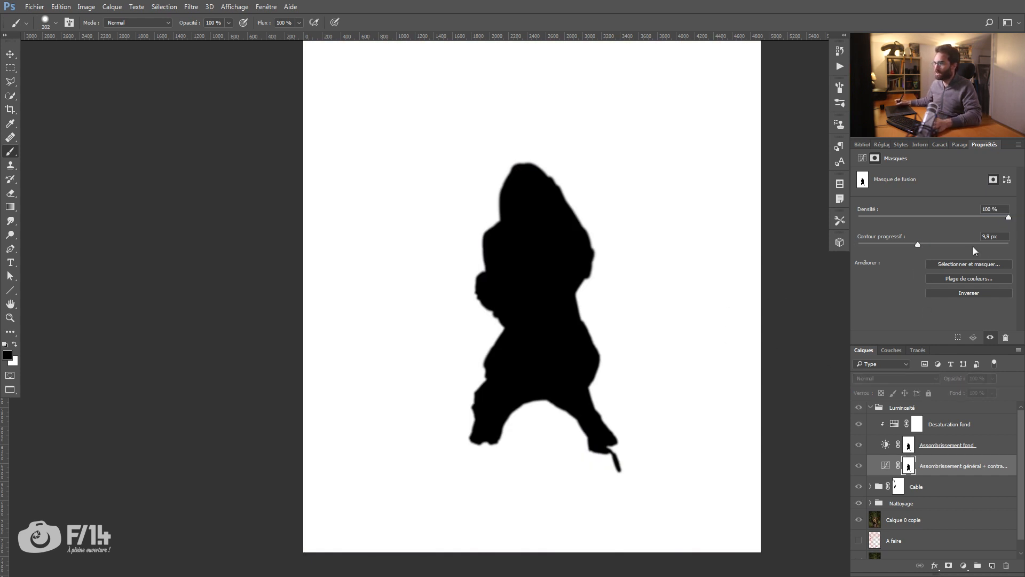
left_click(972, 244)
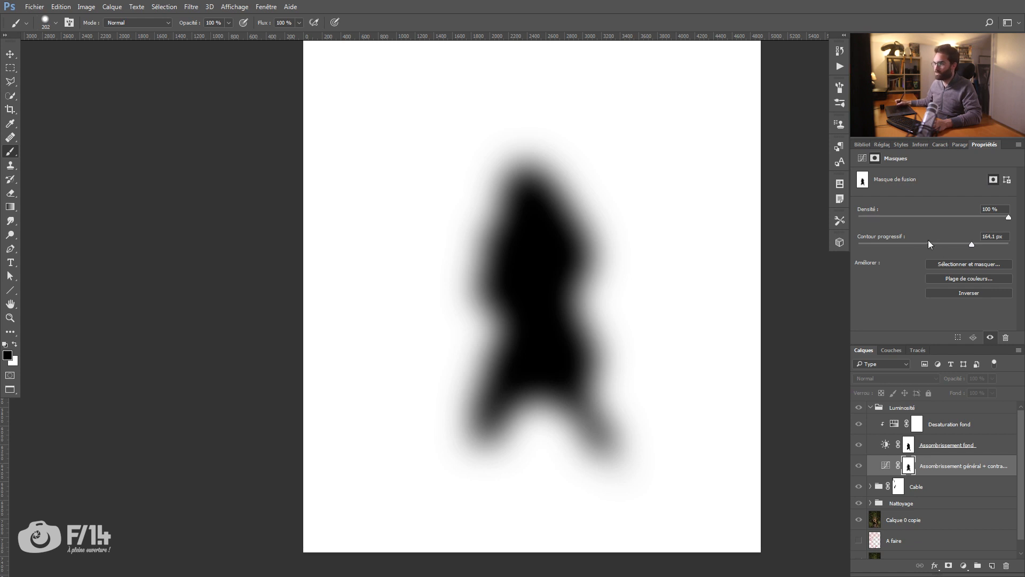
left_click_drag(892, 244, 780, 245)
Step: Set the density of the general darkening layer's mask to 50 %, comparing the woman at 63 %, 0 % and 100 %
left_click_drag(987, 215, 953, 216)
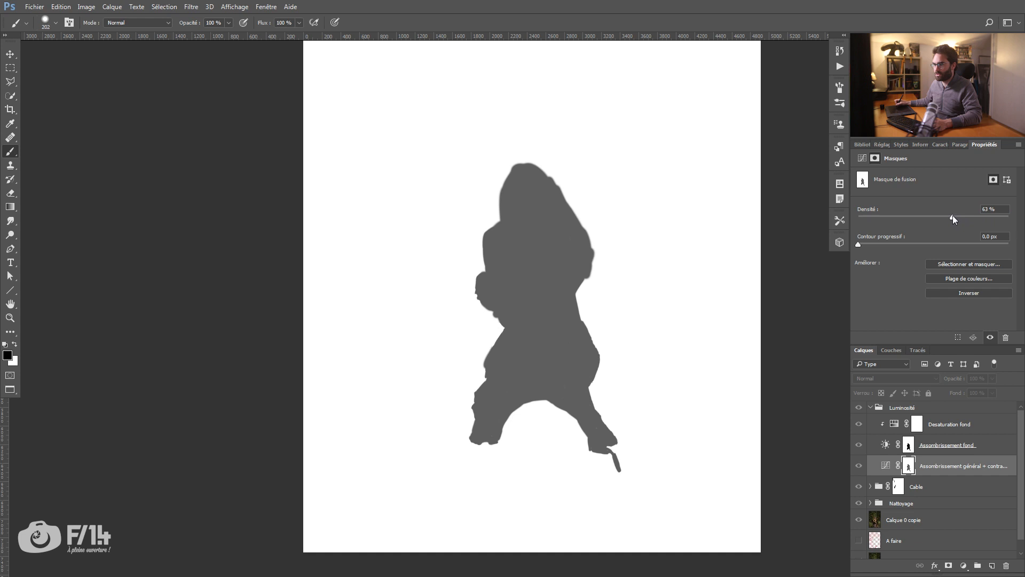
left_click(908, 469, "alt")
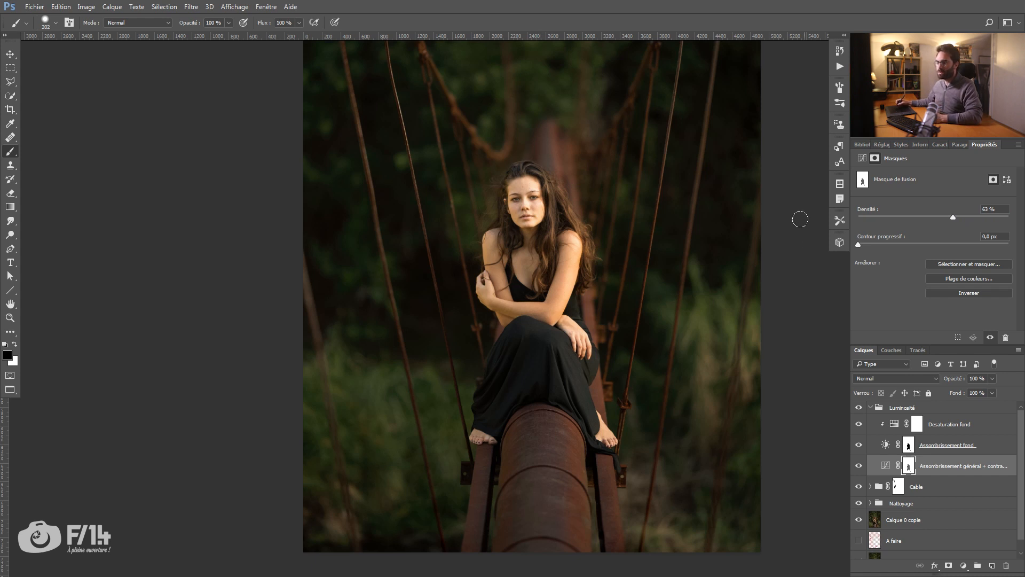
left_click_drag(953, 213, 846, 217)
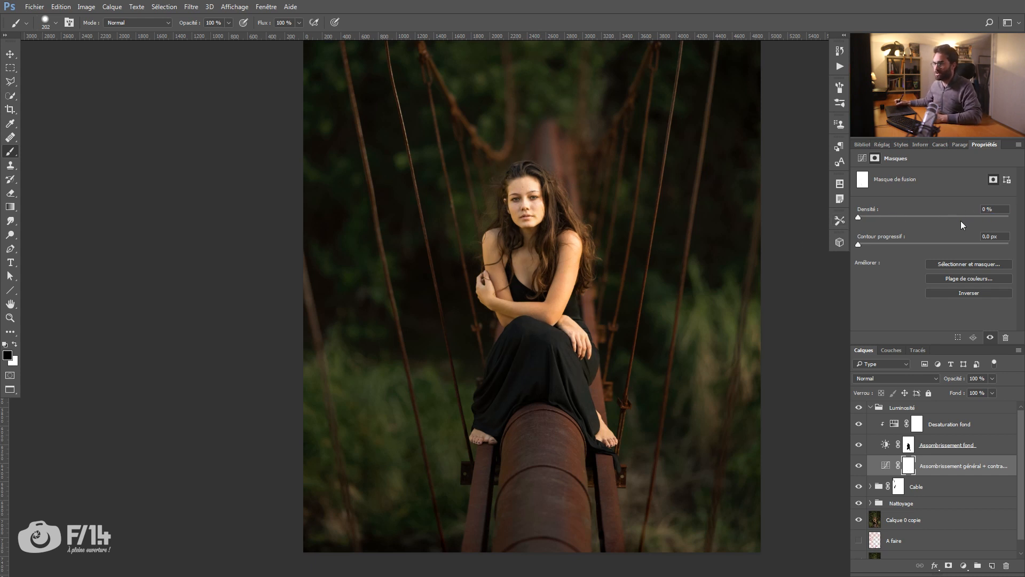
left_click_drag(991, 217, 1022, 218)
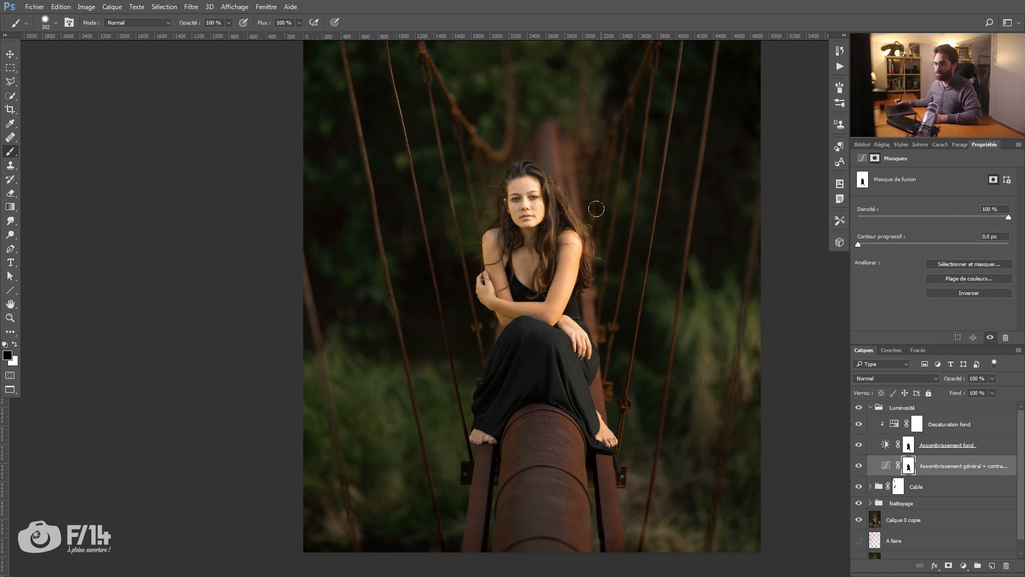
left_click_drag(949, 215, 934, 218)
Step: Rename the Luminosité group as Luminosité Fond and collapse it
key("z")
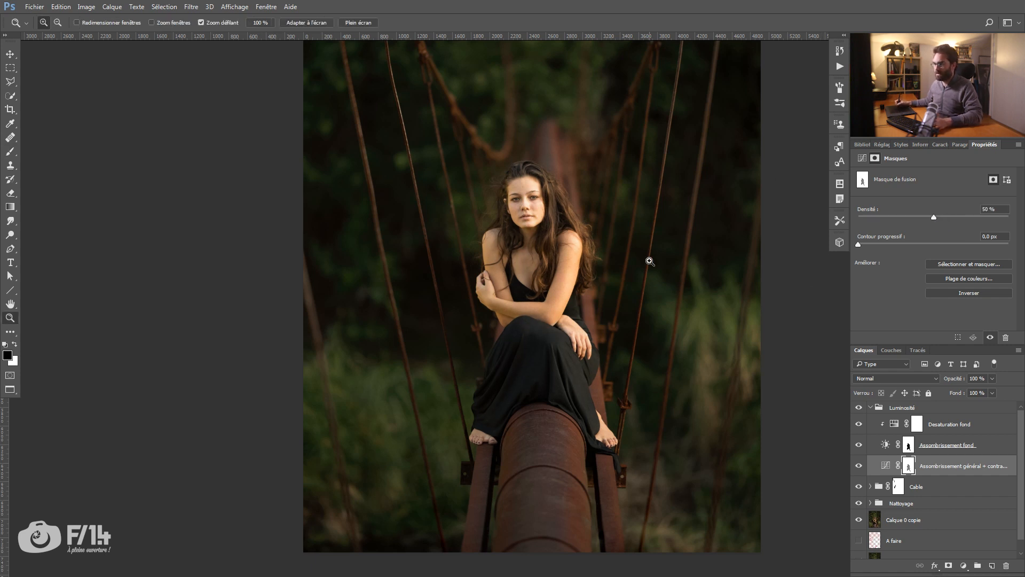
left_click_drag(574, 292, 496, 297)
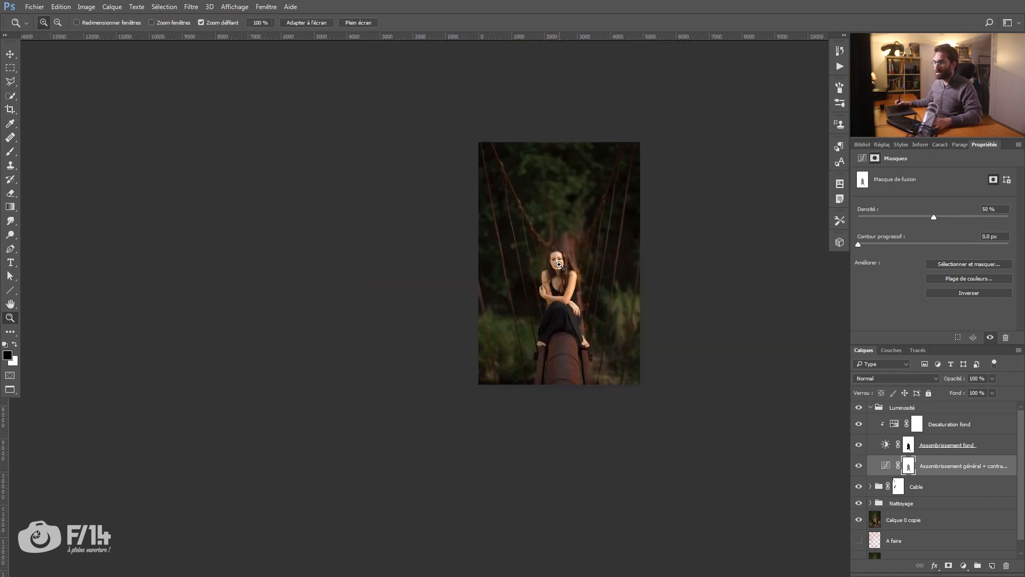
double_click(910, 410)
key("Right")
type("Fond")
key("Return")
left_click(871, 407)
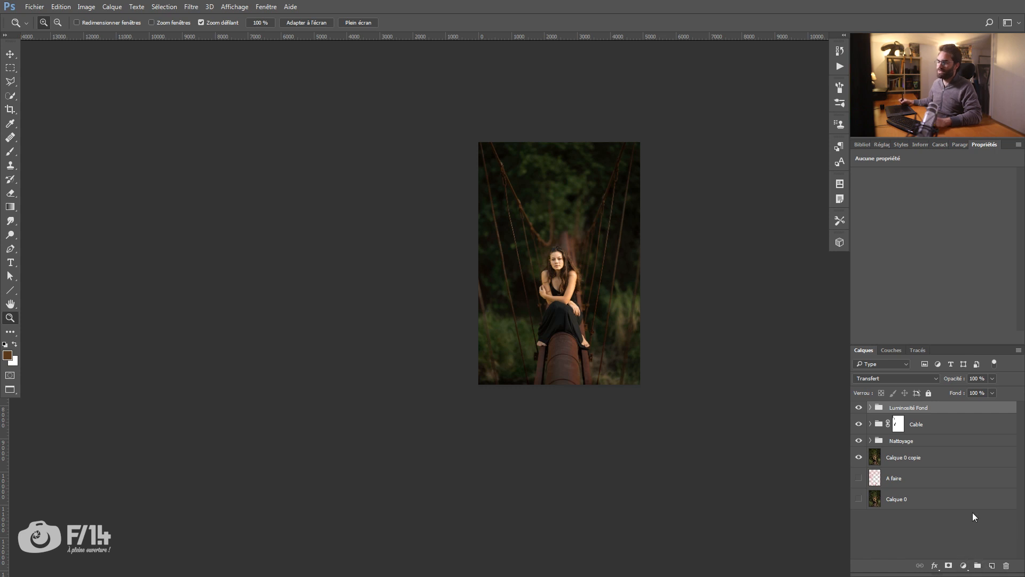
Step: Add a Curves adjustment layer above the Luminosité Fond group and name it Yeux
left_click_drag(546, 256, 607, 270)
left_click_drag(671, 286, 552, 235)
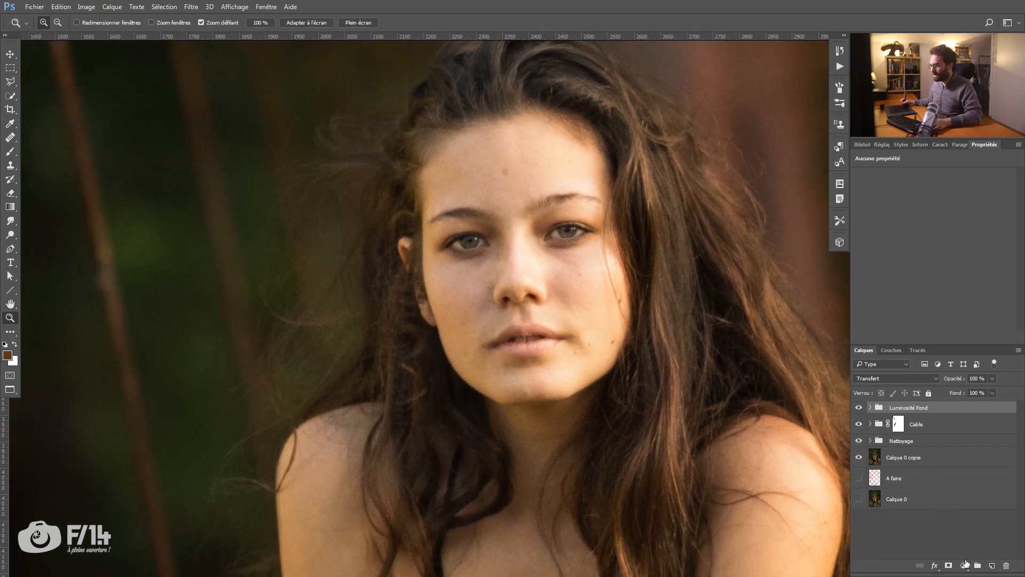
left_click(965, 564)
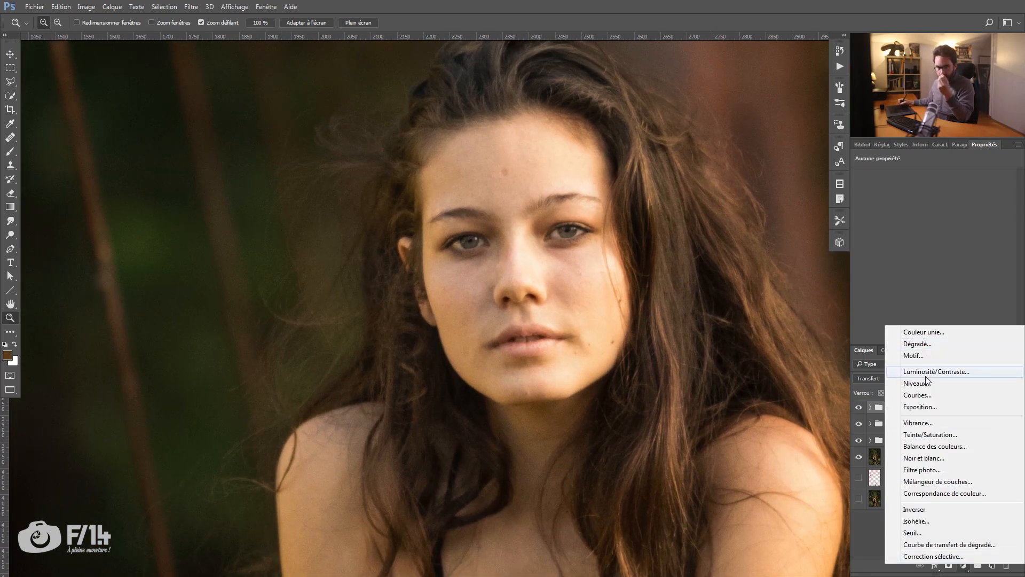
left_click(929, 396)
double_click(918, 411)
type("ux")
key("Return")
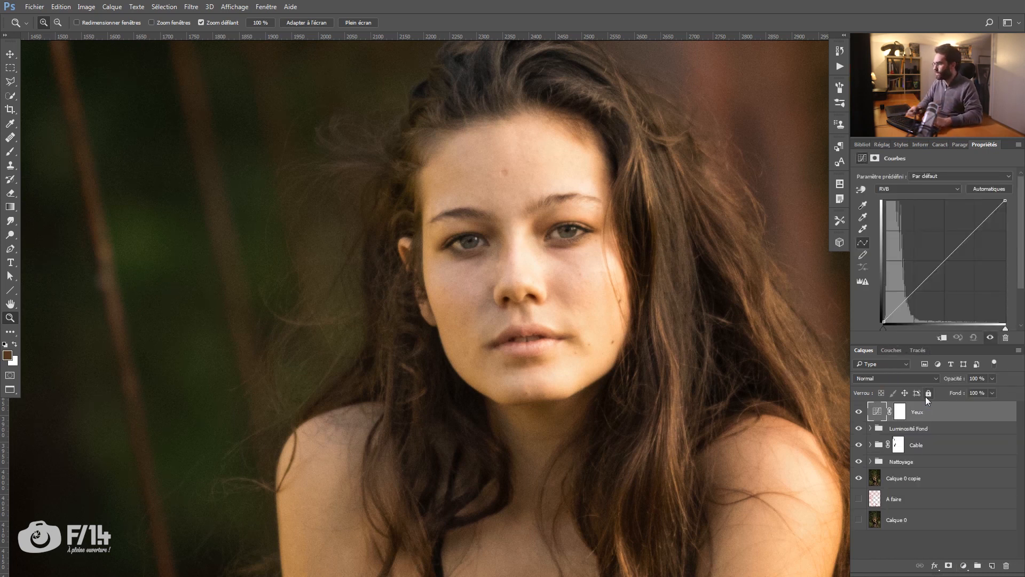
Step: Lift the midtones of the Yeux layer's RGB curve slightly and add a midtone point to its blue curve
left_click_drag(522, 234, 551, 237)
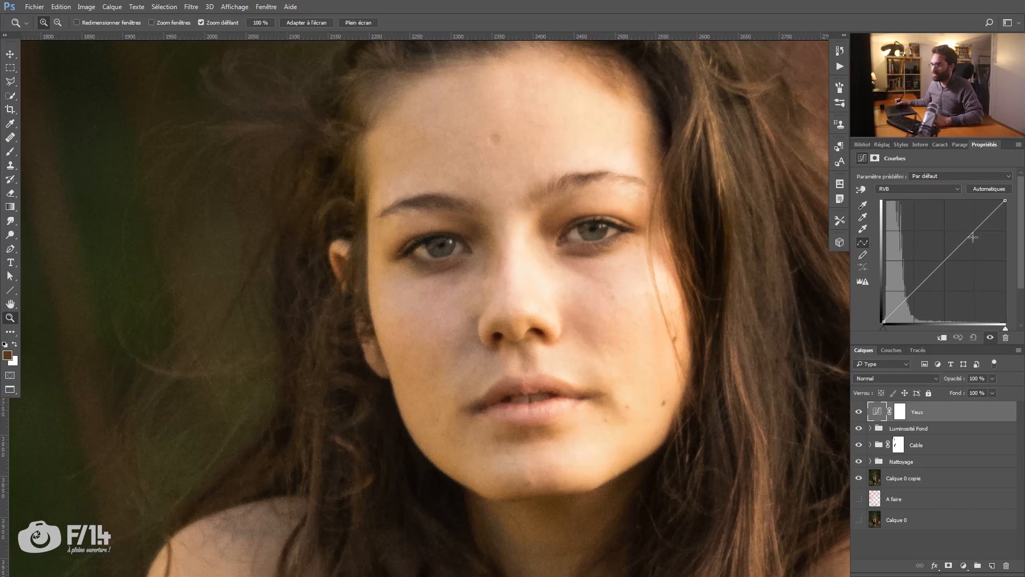
left_click_drag(946, 260, 943, 259)
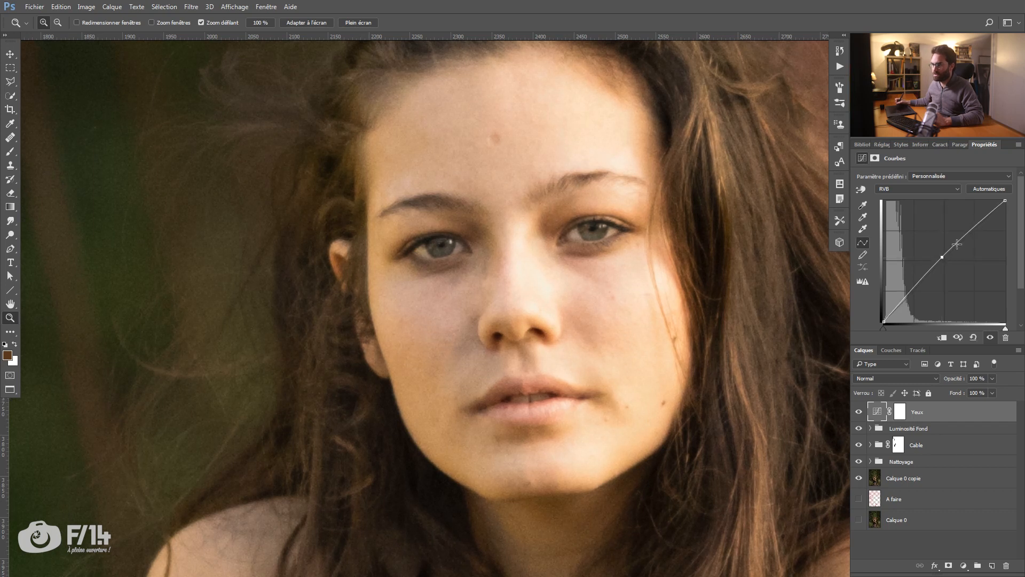
left_click(924, 188)
left_click(904, 191)
left_click(893, 189)
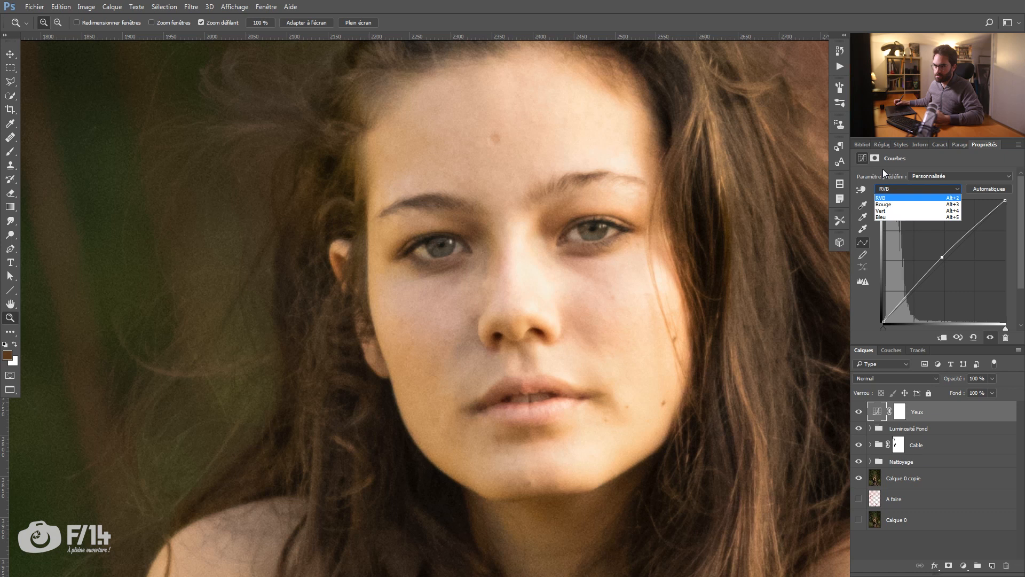
left_click(894, 216)
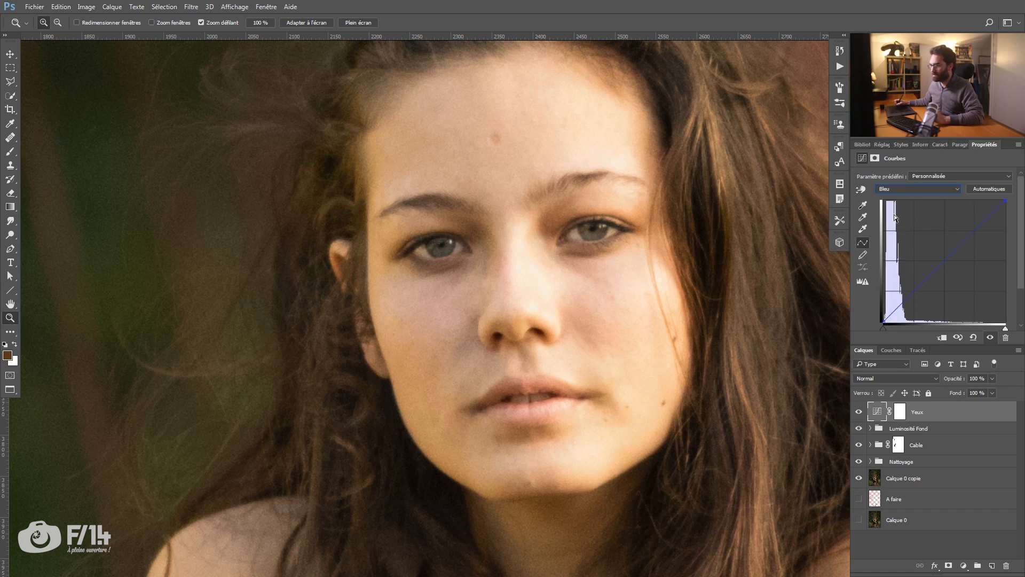
left_click(944, 259)
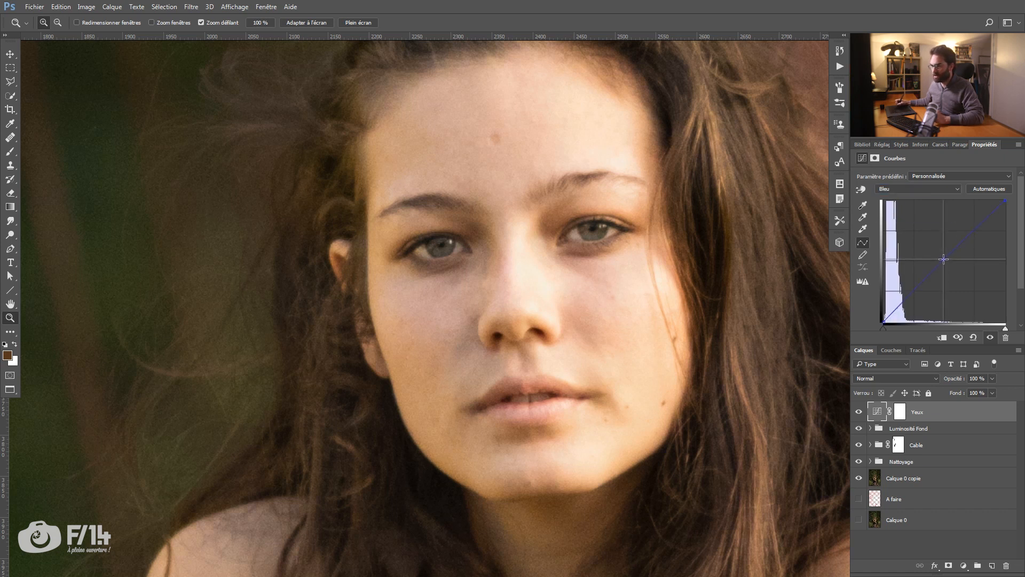
Step: Try a midtone point on the Yeux layer's red curve, delete it, and lift the green curve's midtones slightly
left_click(944, 189)
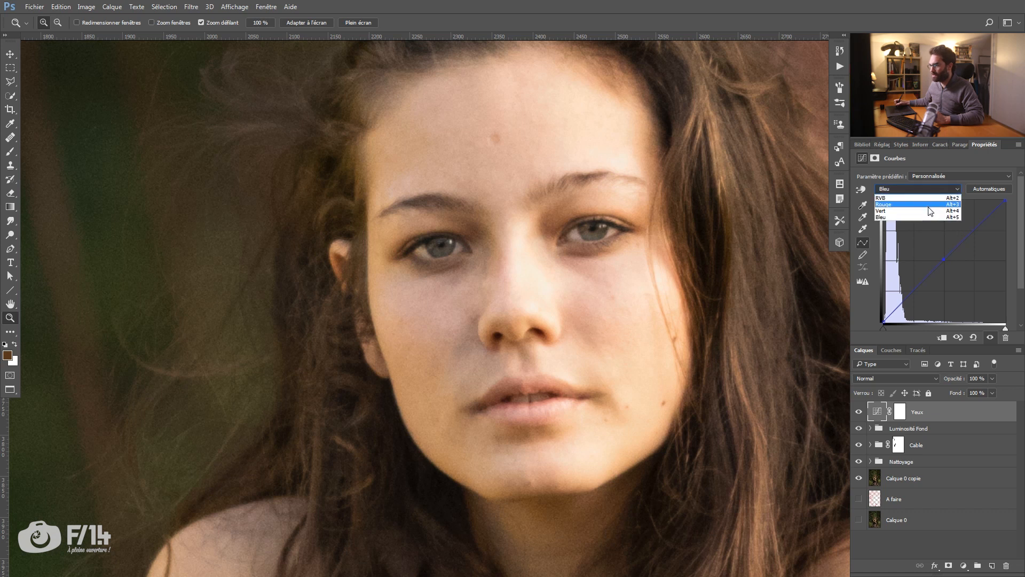
left_click(932, 203)
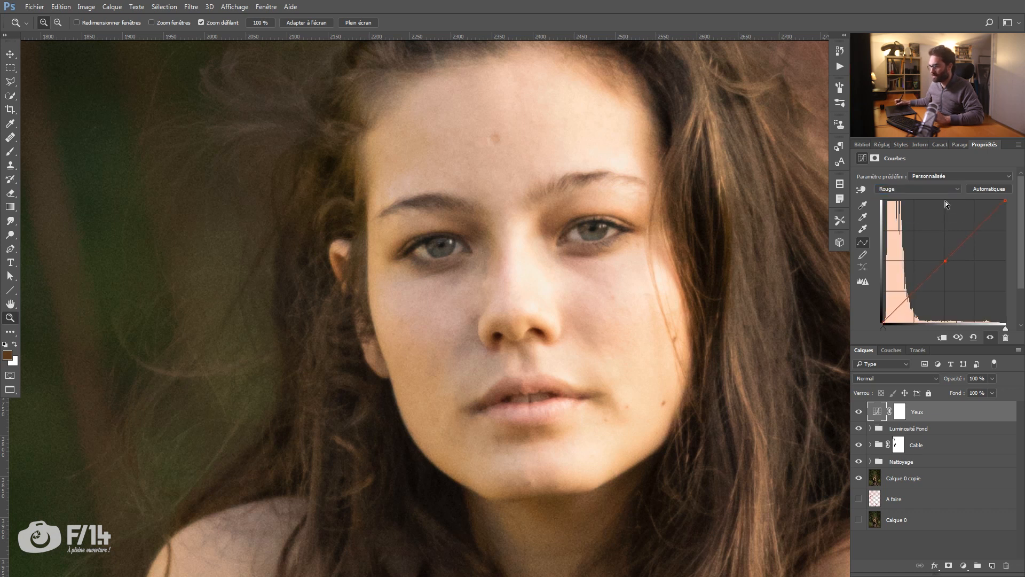
key("Delete")
left_click(951, 190)
left_click(938, 212)
left_click(944, 260)
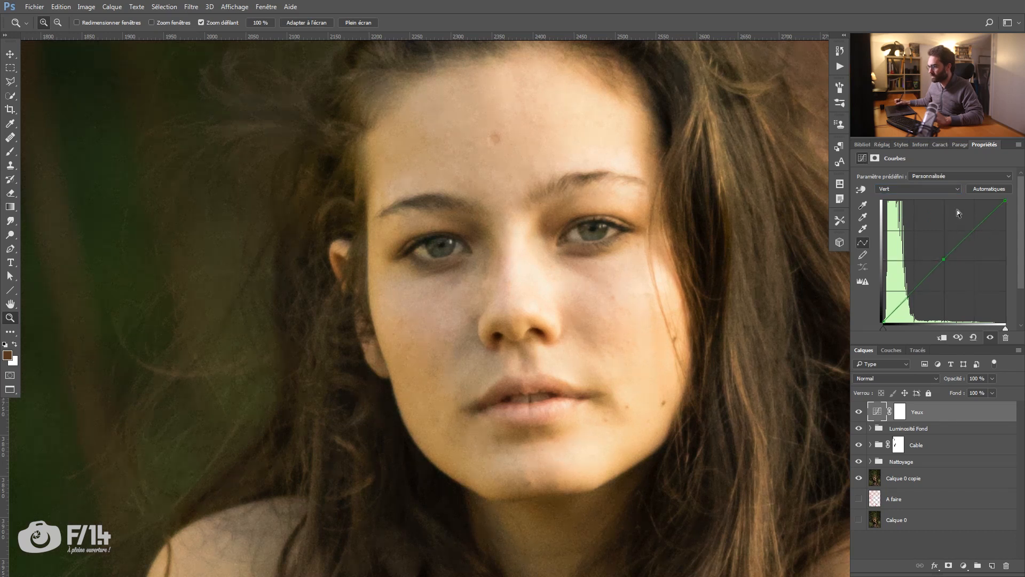
Step: Fine-tune the midtone points of the Yeux layer's blue curve and composite RGB curve
left_click(943, 188)
left_click(940, 220)
left_click(944, 259)
left_click(934, 187)
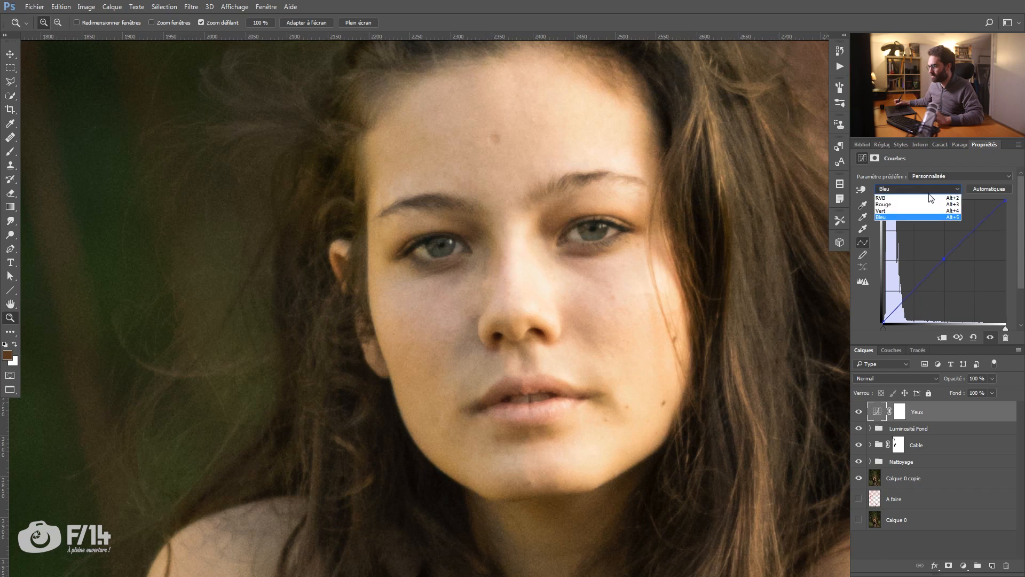
left_click(937, 194)
left_click(944, 259)
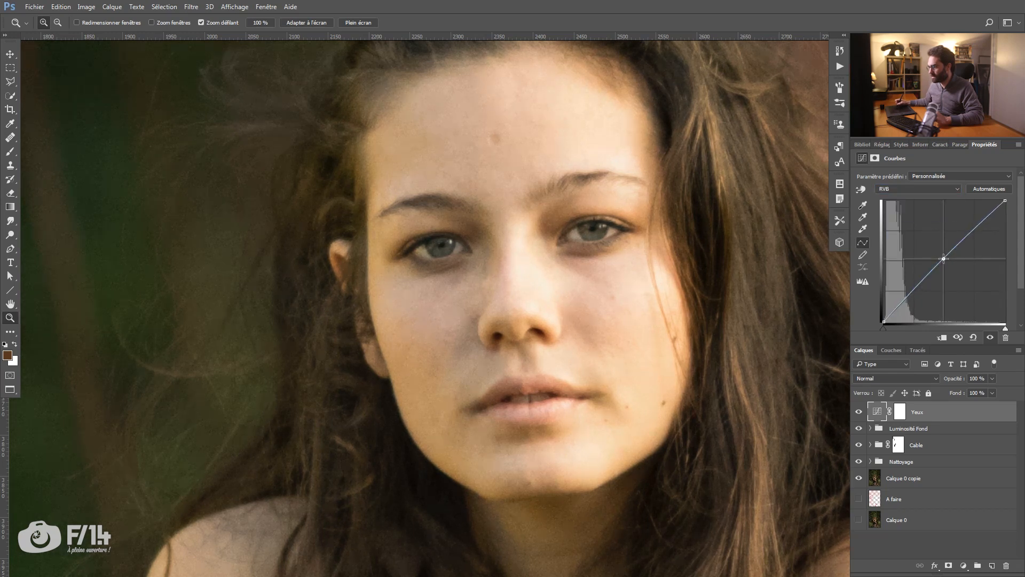
Step: Invert the Yeux layer's mask to black to hide its Curves effect across the whole image
left_click(899, 412)
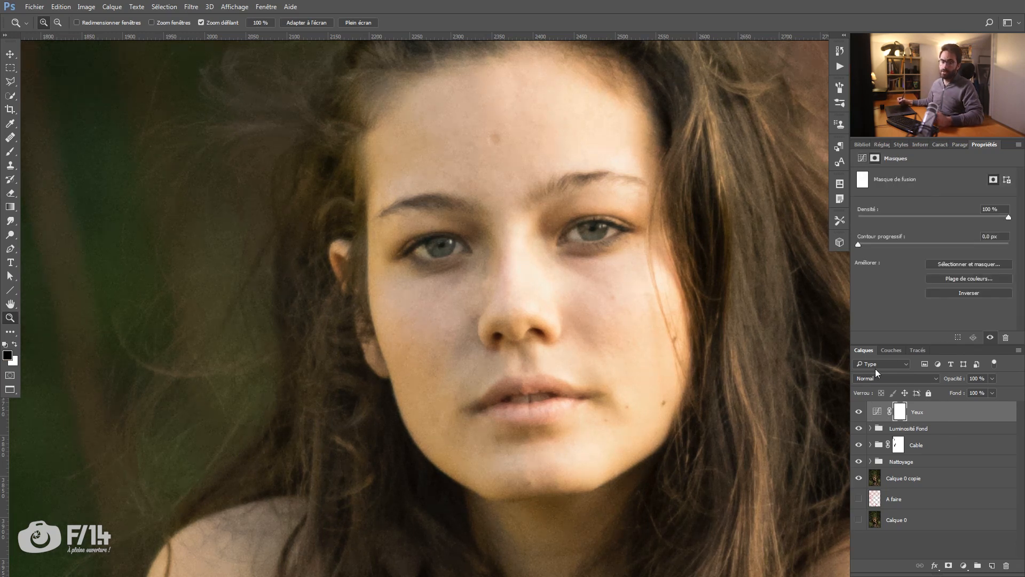
key("b")
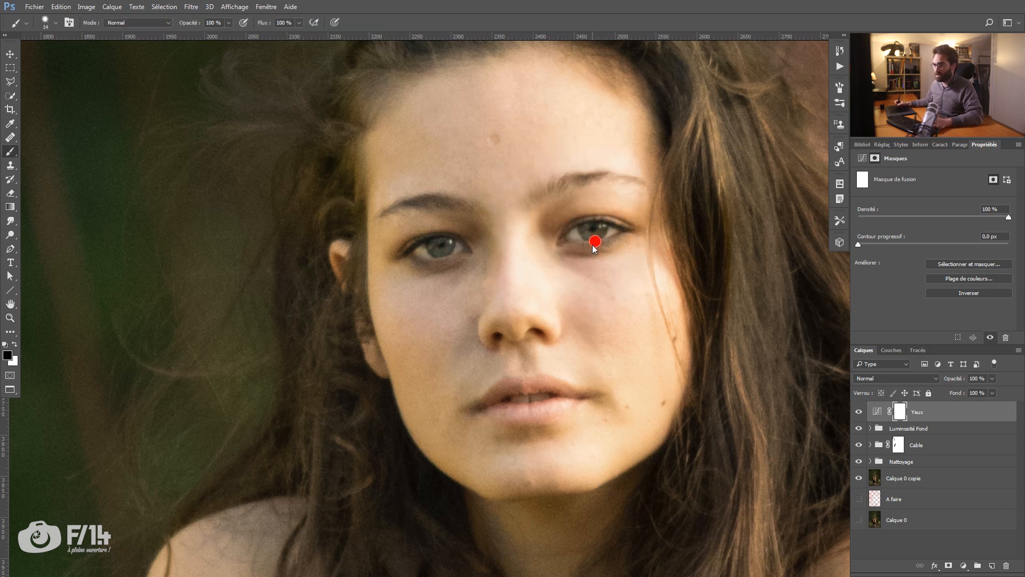
key("x")
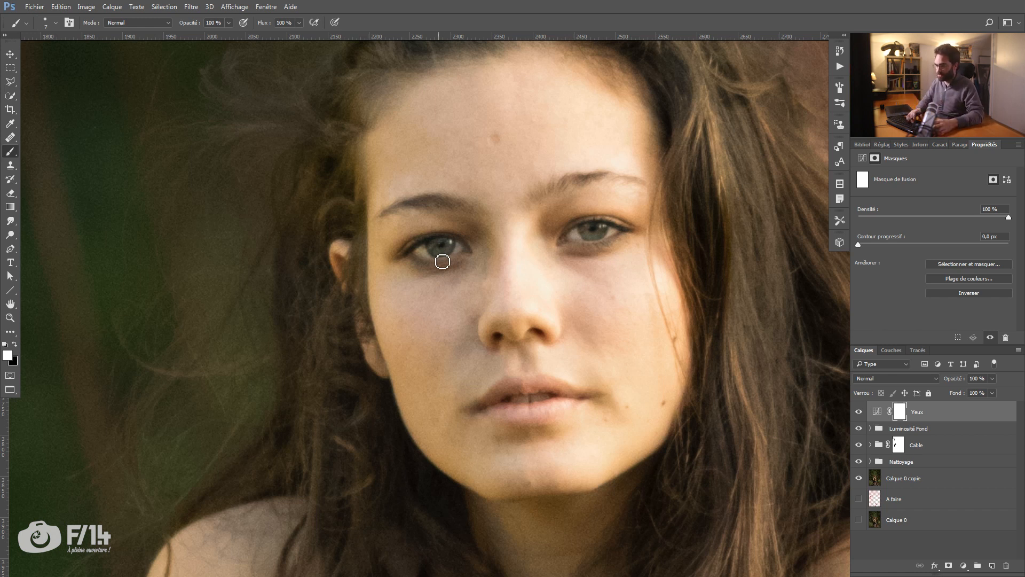
key("ctrl+i")
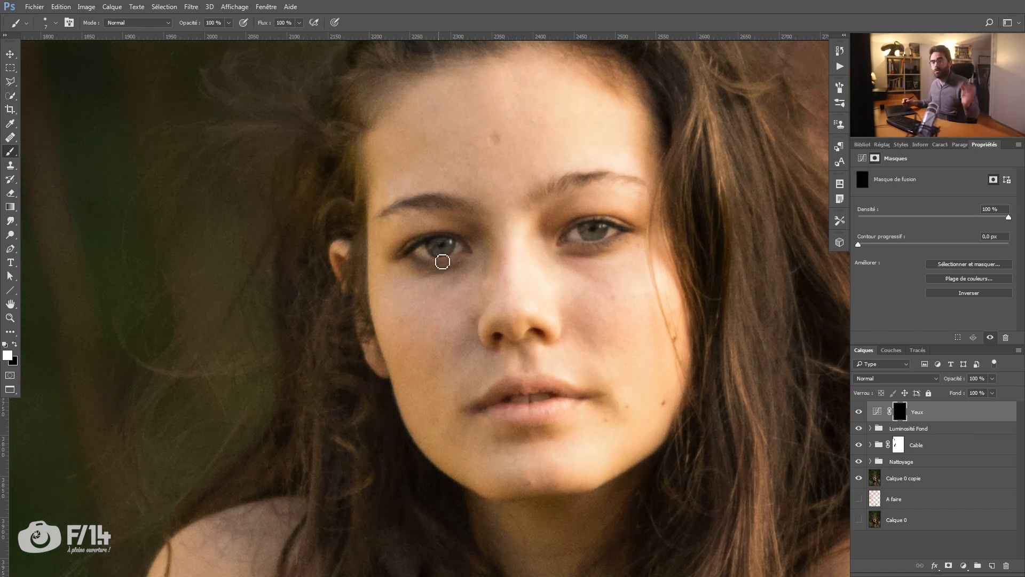
Step: Paint white on the Yeux layer's mask over both irises with a small soft brush to reveal the brightening there
left_click(902, 415, "alt")
left_click(895, 411, "alt")
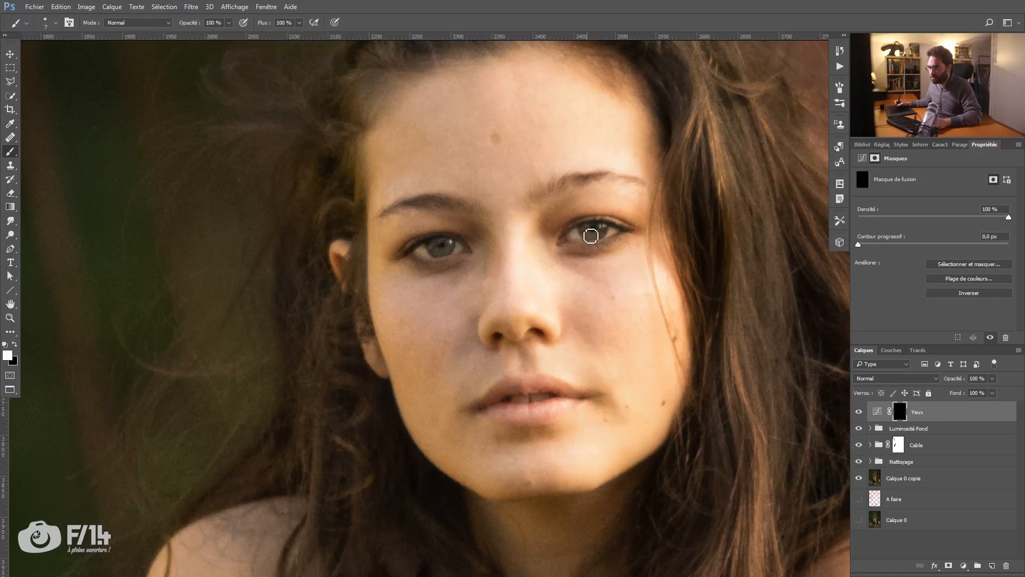
key("x")
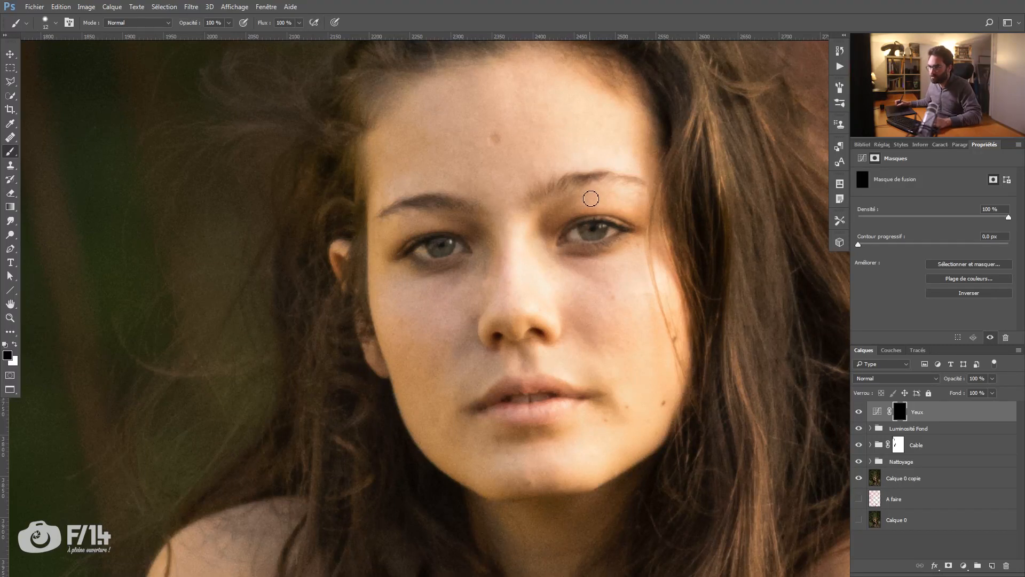
key("x")
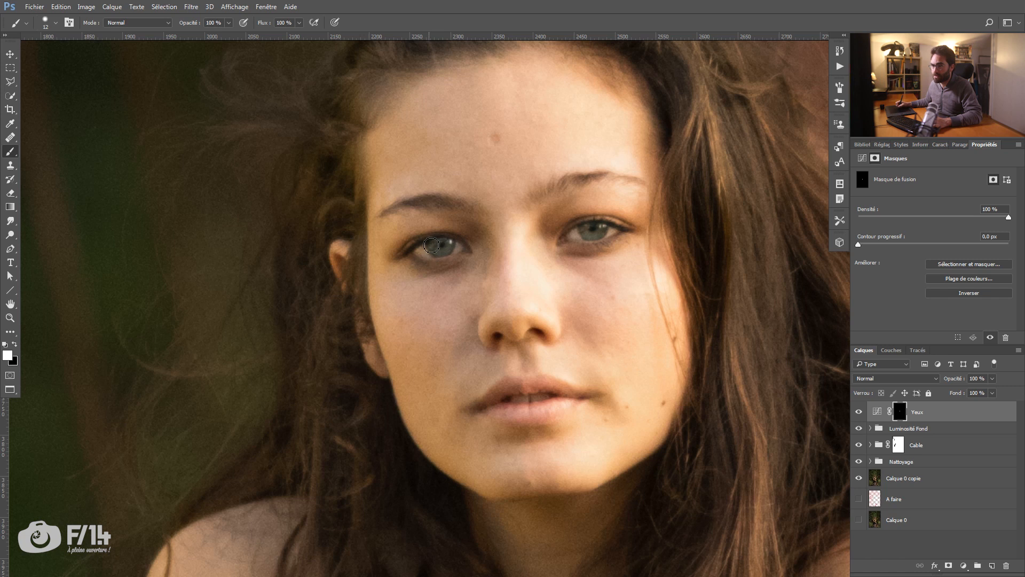
key("z")
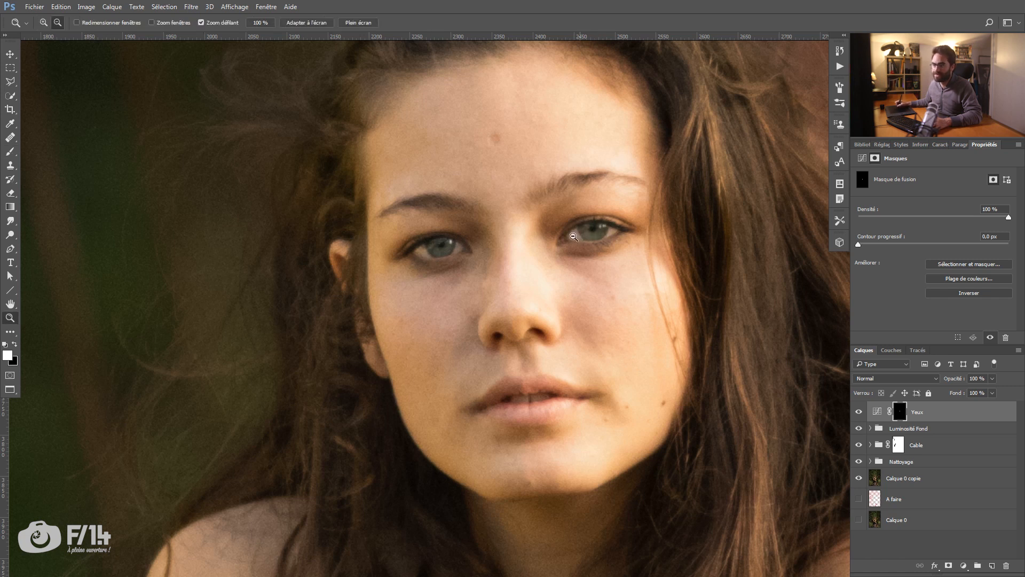
Step: Compare the portrait with the Yeux layer hidden and shown, and try a higher midtone point on its RGB curve
left_click(603, 232, "alt")
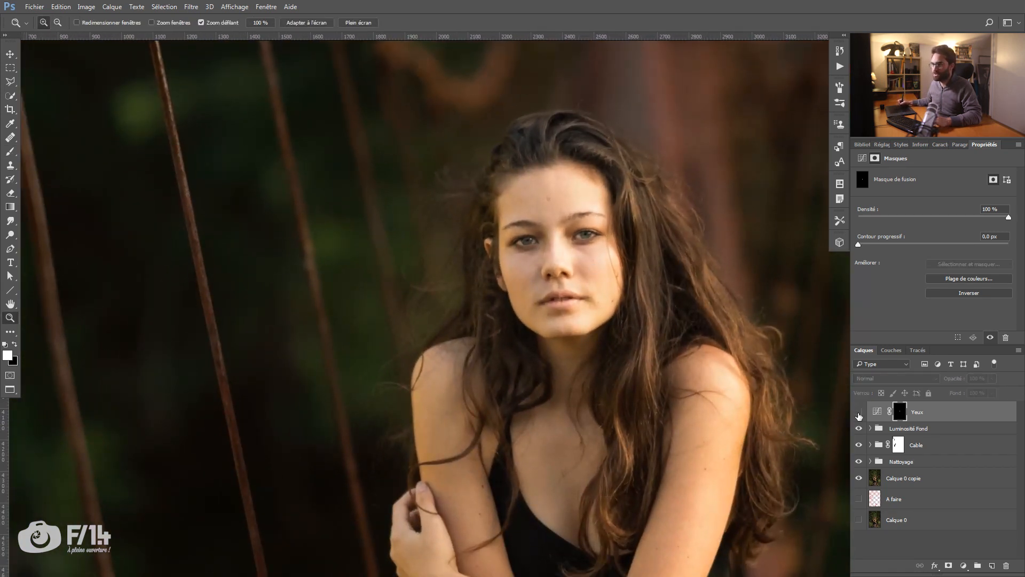
key("x")
left_click(604, 326, "alt")
left_click(604, 326, "alt")
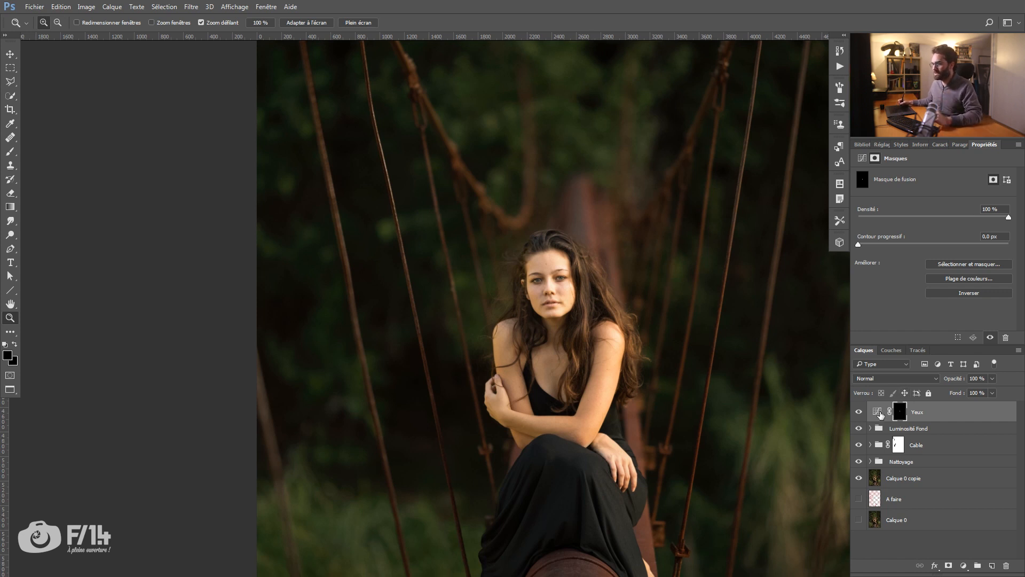
left_click(878, 412)
left_click_drag(944, 259, 925, 236)
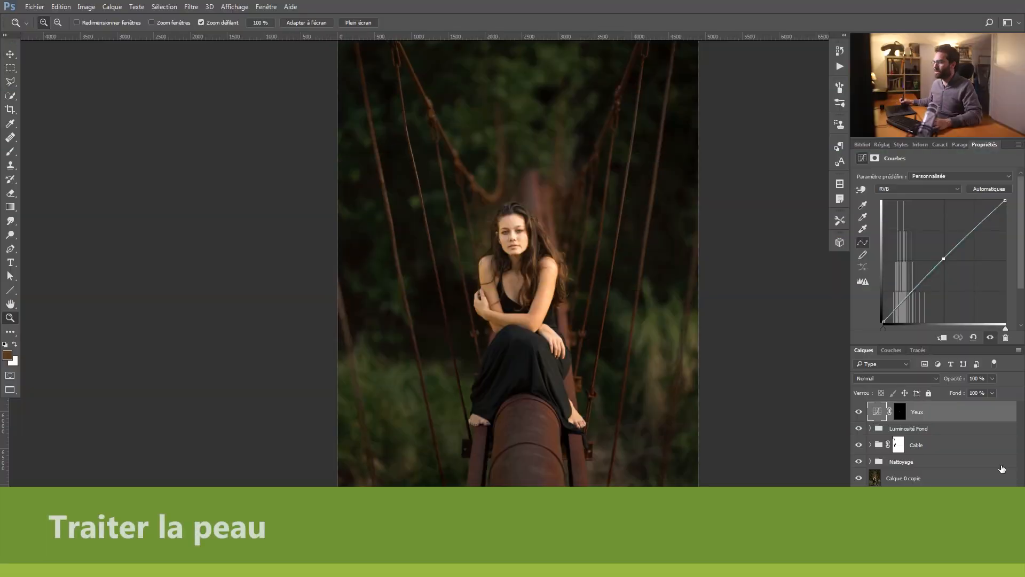
Step: Create a group named Peau above the Yeux layer and add an empty layer inside it
key("ctrl+g")
double_click(904, 408)
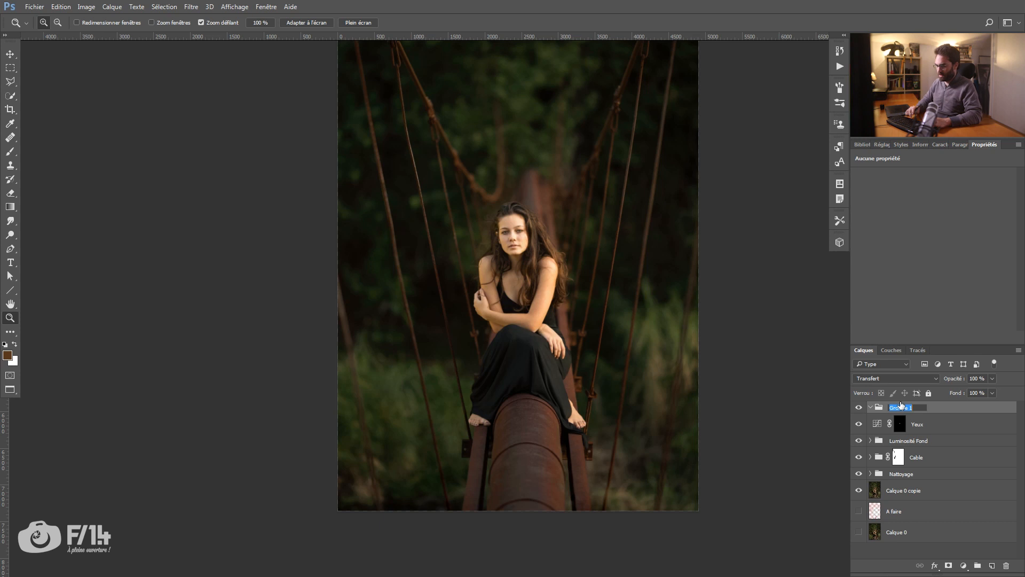
key("Return")
mouse_move(527, 278)
left_mouse_down()
mouse_move(565, 280)
mouse_move(528, 284)
left_mouse_up()
left_click_drag(508, 188, 578, 214)
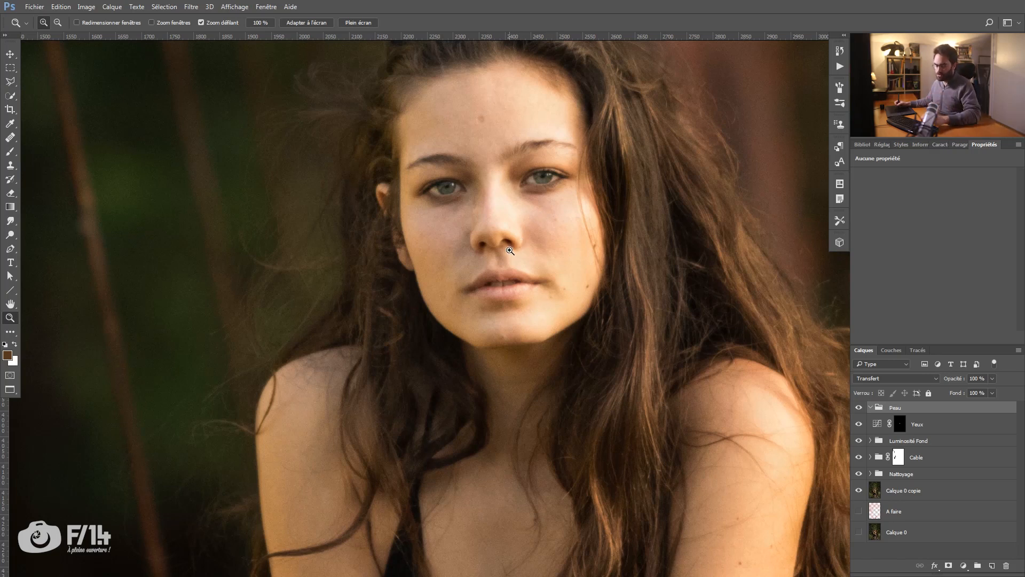
key("b")
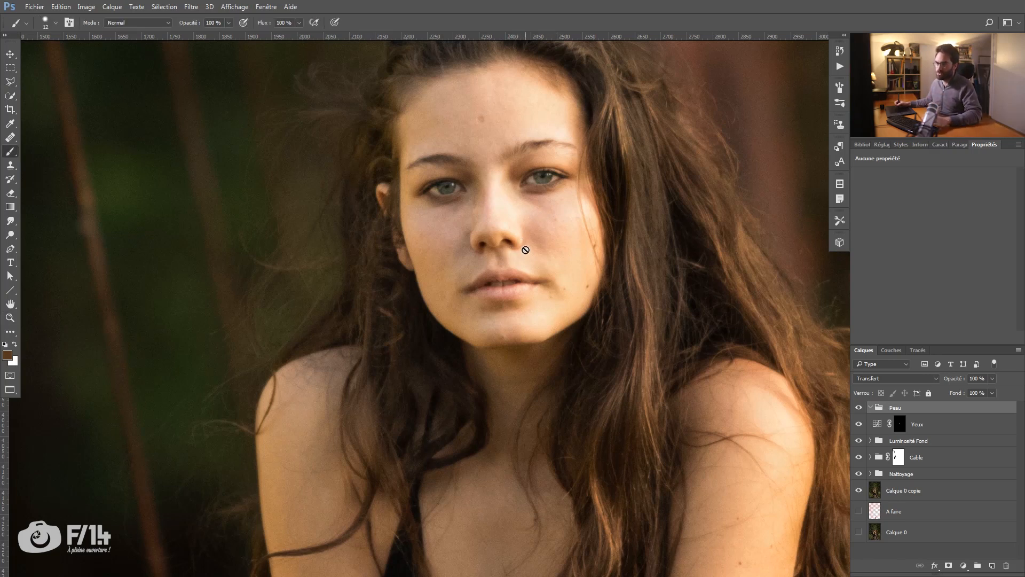
left_click(995, 564)
Step: Sample a light peach skin tone from the woman's lit cheek and shoulder as the brush colour
left_click_drag(410, 346, 372, 279)
key("z")
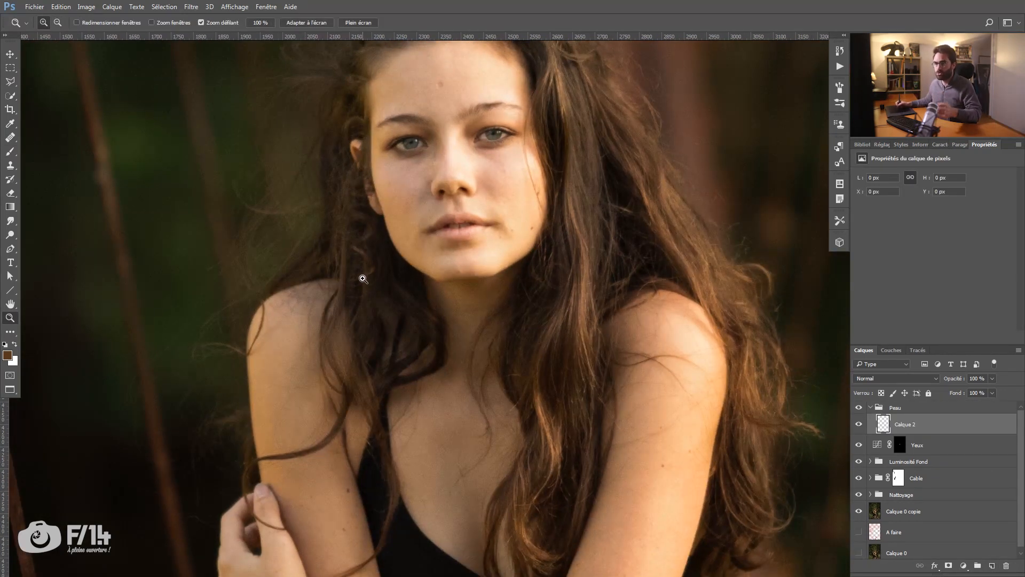
left_click_drag(387, 195, 378, 245)
key("b")
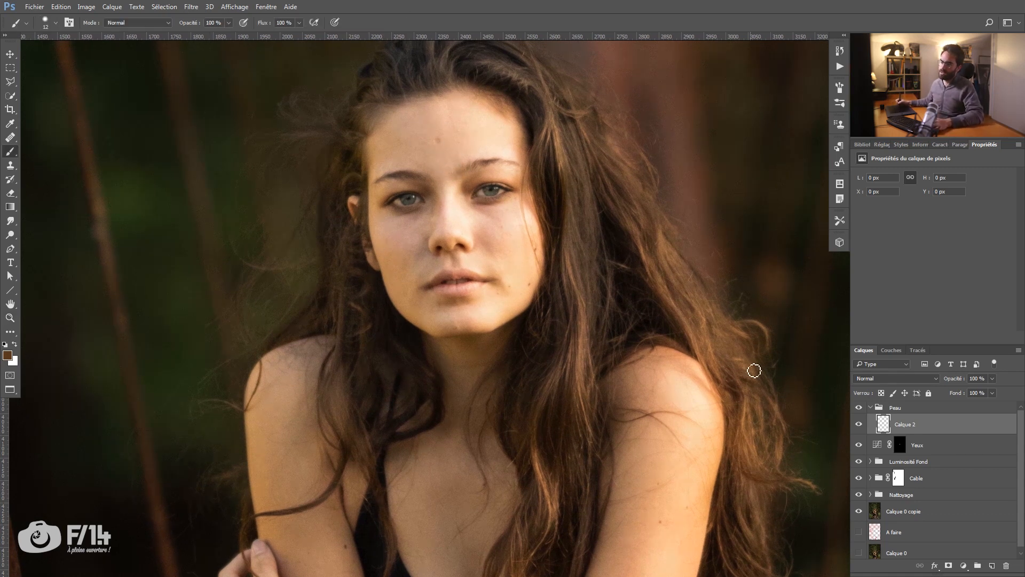
left_click_drag(448, 116, 462, 143)
left_click(518, 244, "alt")
left_click_drag(515, 248, 517, 247)
left_click(661, 443, "alt")
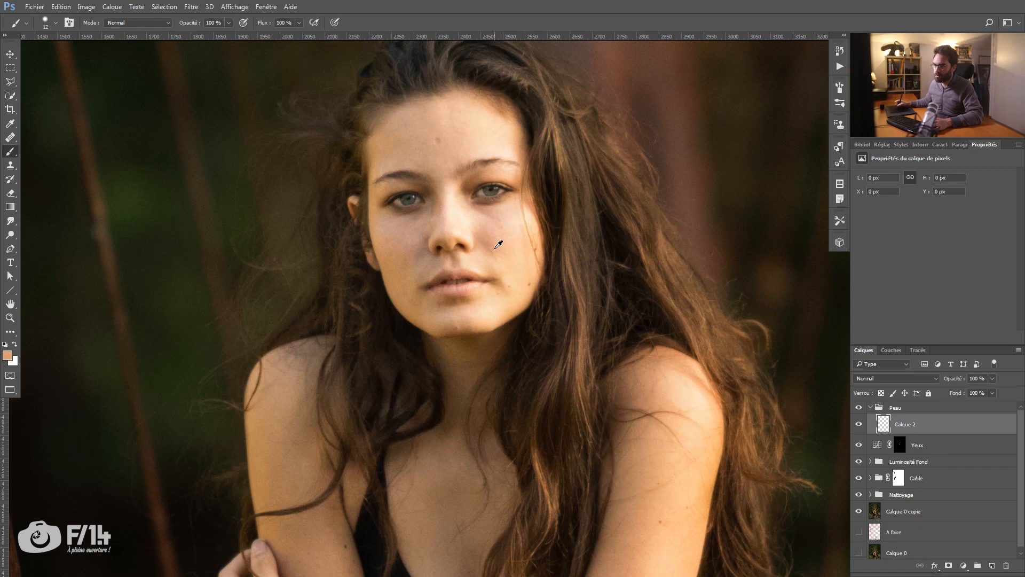
left_click(510, 242, "alt")
left_click(652, 431, "alt")
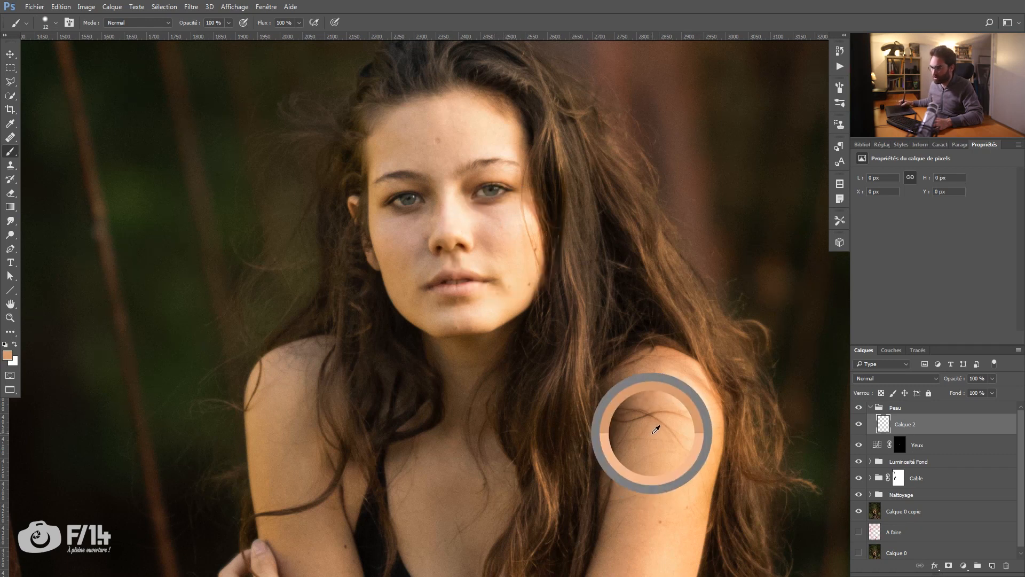
Step: Paint the sampled peach tone on Calque 2 over all the woman's skin: face, neck, chest, arms, hands and feet
key("z")
left_click(606, 387, "alt")
mouse_move(500, 331)
left_mouse_down()
mouse_move(424, 240)
mouse_move(435, 187)
mouse_move(421, 160)
mouse_move(463, 170)
mouse_move(480, 188)
mouse_move(483, 232)
mouse_move(406, 202)
mouse_move(456, 297)
mouse_move(428, 320)
mouse_move(433, 364)
mouse_move(467, 342)
mouse_move(450, 324)
left_mouse_up()
key("b")
mouse_move(441, 372)
left_mouse_down()
mouse_move(470, 396)
mouse_move(473, 368)
left_mouse_up()
mouse_move(363, 273)
left_mouse_down()
mouse_move(363, 347)
mouse_move(375, 283)
mouse_move(384, 332)
mouse_move(395, 322)
mouse_move(385, 382)
mouse_move(362, 344)
mouse_move(339, 399)
mouse_move(357, 430)
mouse_move(367, 400)
mouse_move(357, 378)
mouse_move(387, 400)
mouse_move(393, 374)
mouse_move(403, 429)
mouse_move(370, 438)
mouse_move(386, 446)
mouse_move(372, 433)
mouse_move(395, 481)
mouse_move(439, 450)
mouse_move(390, 431)
mouse_move(411, 424)
mouse_move(496, 480)
mouse_move(519, 442)
mouse_move(507, 429)
mouse_move(493, 441)
mouse_move(517, 374)
mouse_move(512, 410)
mouse_move(524, 436)
mouse_move(558, 326)
mouse_move(523, 458)
mouse_move(508, 451)
mouse_move(519, 477)
mouse_move(557, 498)
mouse_move(546, 470)
mouse_move(568, 496)
mouse_move(591, 539)
mouse_move(559, 517)
mouse_move(582, 563)
left_mouse_up()
mouse_move(526, 347)
left_mouse_down()
mouse_move(531, 280)
mouse_move(550, 272)
mouse_move(536, 288)
mouse_move(572, 320)
mouse_move(533, 422)
left_mouse_up()
scroll(539, 276, "down", 10)
mouse_move(307, 285)
left_mouse_down()
mouse_move(283, 304)
mouse_move(298, 314)
mouse_move(295, 292)
mouse_move(330, 312)
mouse_move(310, 287)
mouse_move(315, 315)
left_mouse_up()
mouse_move(555, 301)
left_mouse_down()
mouse_move(587, 256)
mouse_move(622, 320)
mouse_move(590, 310)
mouse_move(611, 291)
mouse_move(587, 326)
left_mouse_up()
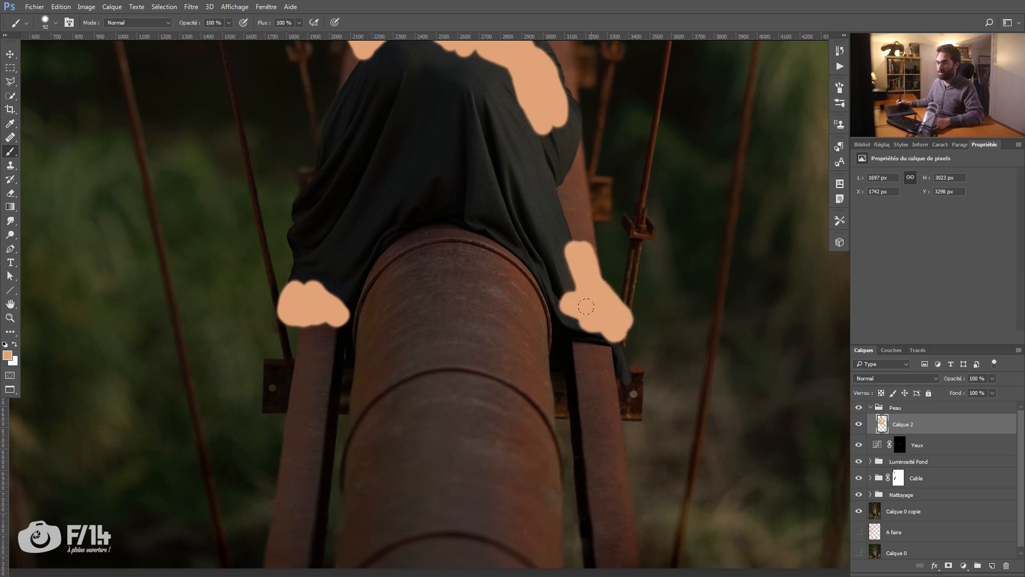
Step: Load the Assombrissement fond mask as a selection, add it as a mask to Calque 2, and invert that mask
key("z")
key("ctrl+0")
left_click(473, 278)
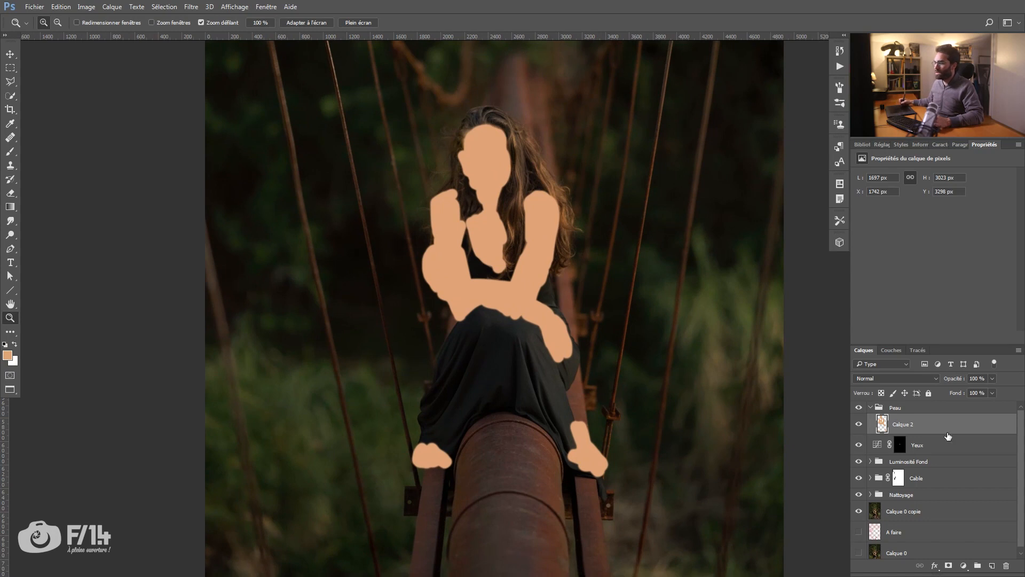
left_click(870, 497)
left_click(871, 496)
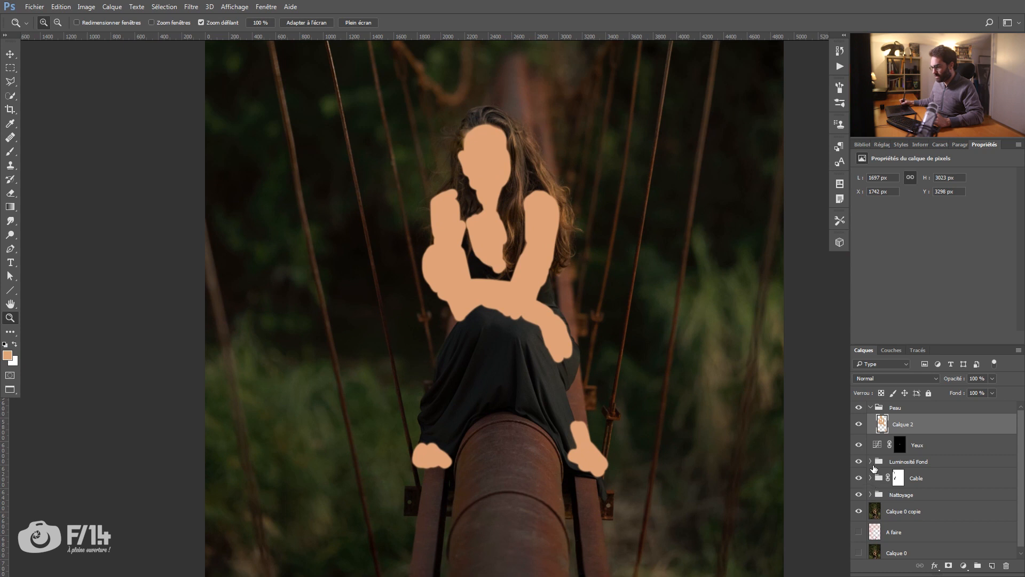
left_click(871, 461)
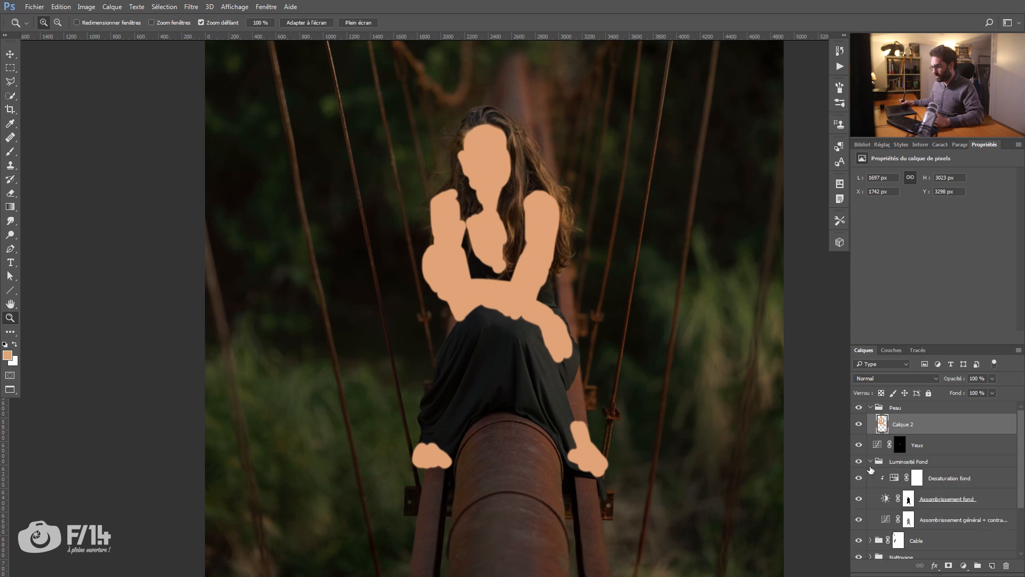
left_click(909, 501, "ctrl")
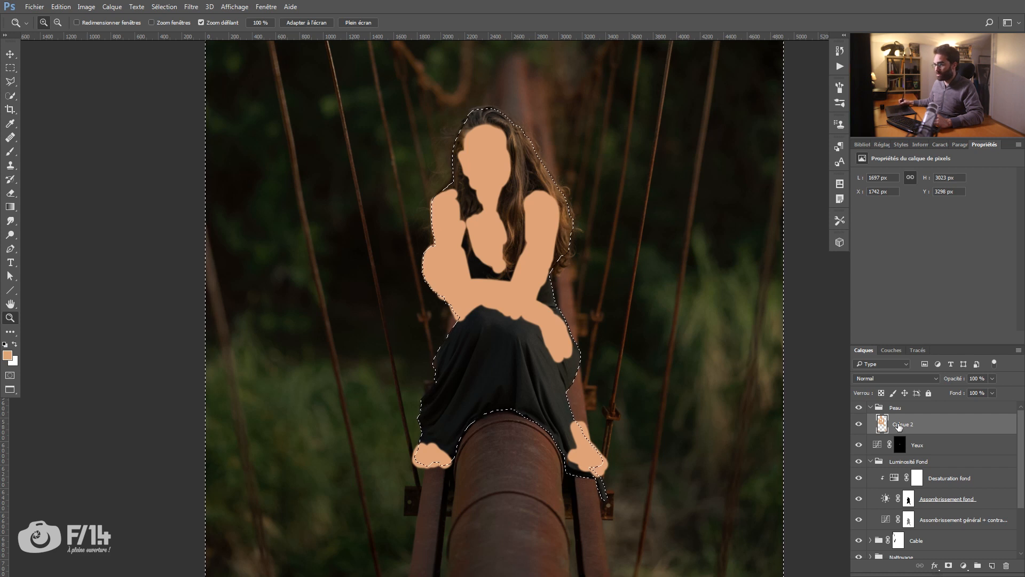
left_click(948, 566)
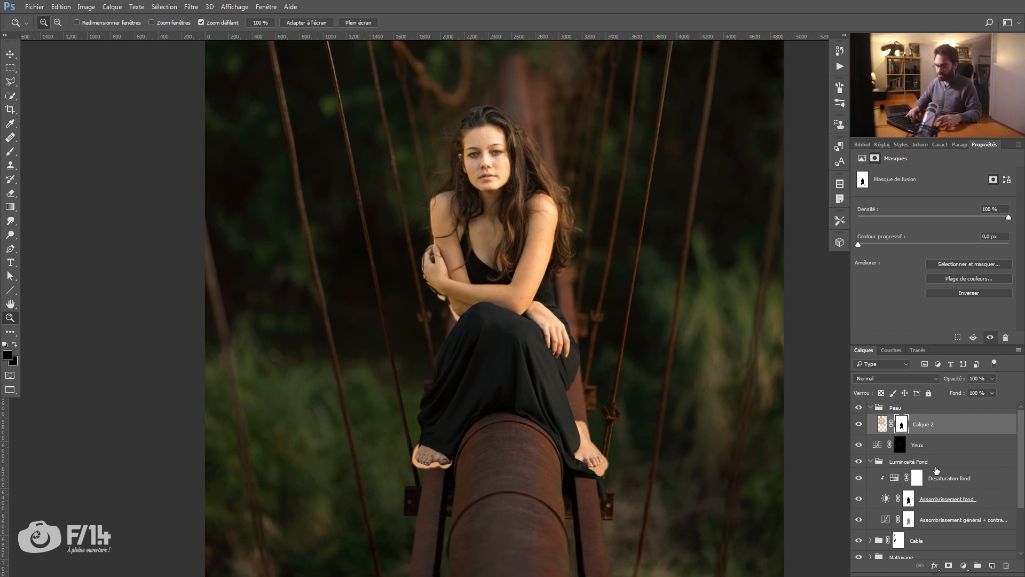
key("ctrl+i")
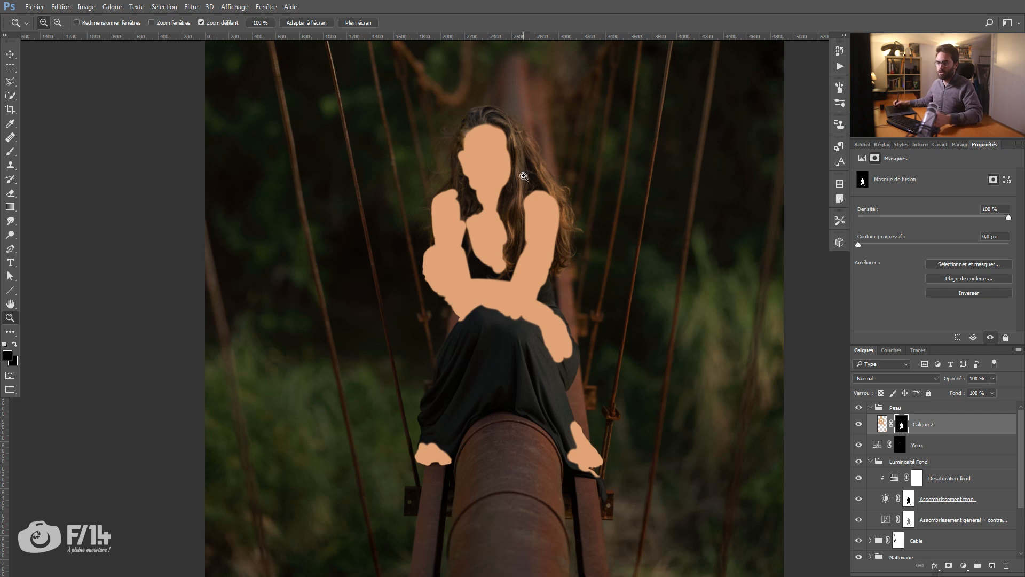
Step: Set the blend mode of Calque 2 to Couleur
left_click_drag(486, 289, 433, 338)
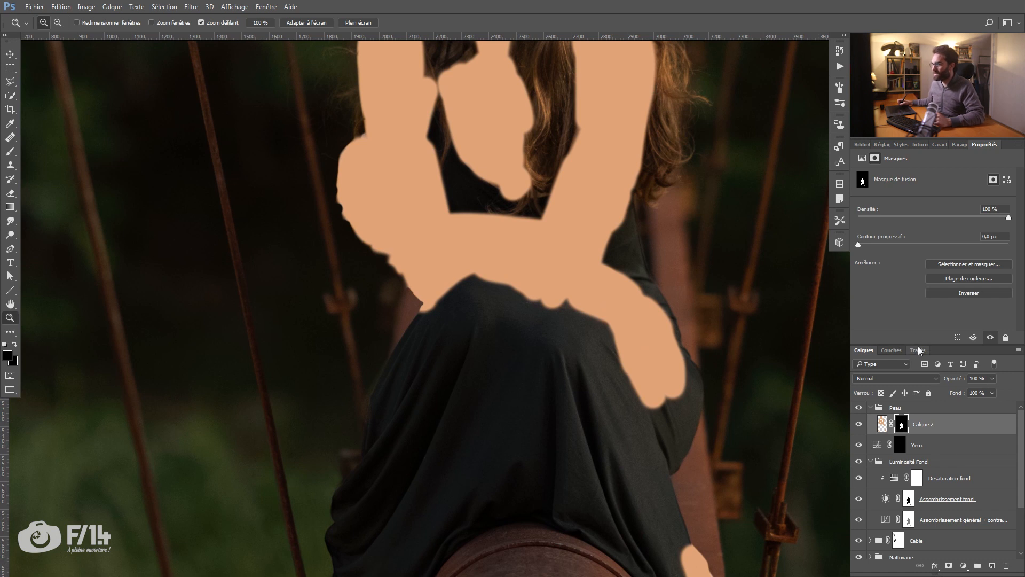
left_click(922, 378)
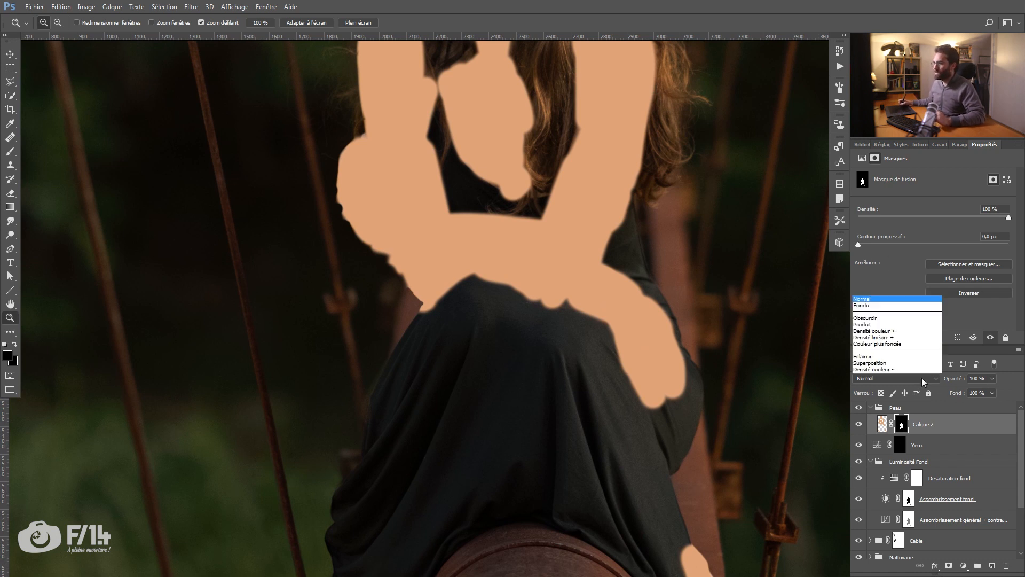
left_click(921, 378)
left_click(919, 379)
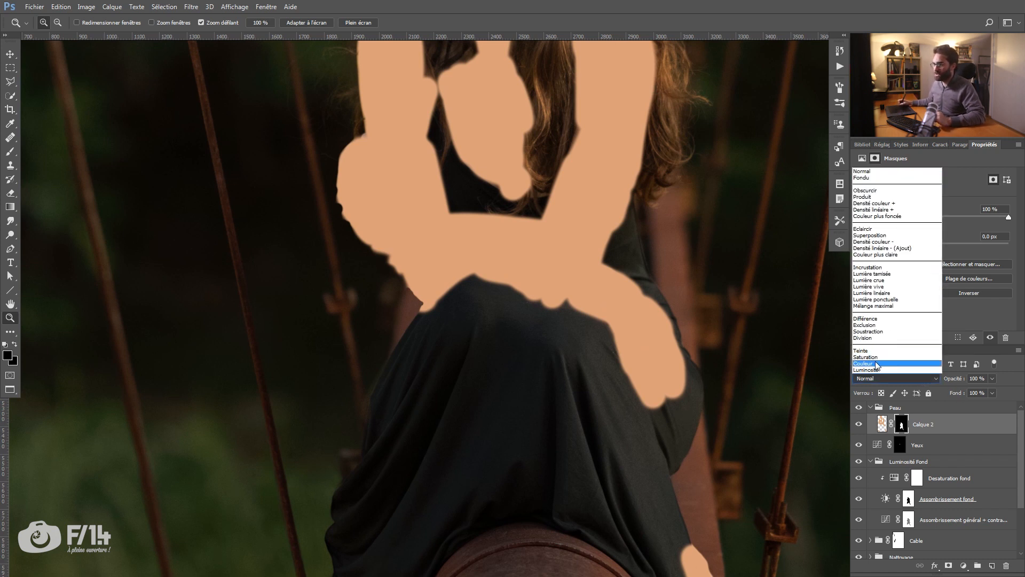
left_click(873, 363)
scroll(510, 338, "up", 3)
left_click(510, 339, "alt")
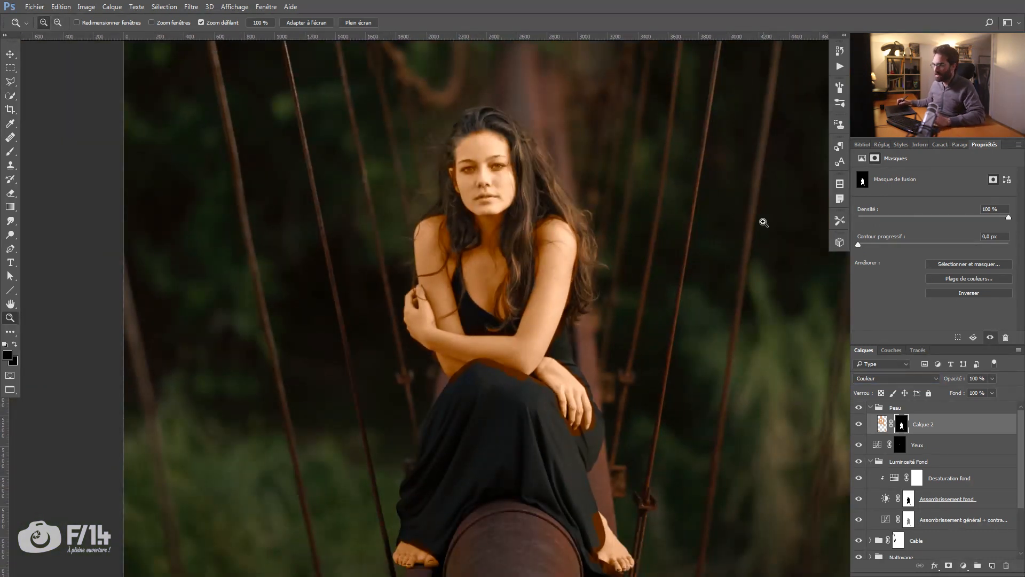
Step: Reduce the opacity of Calque 2 to 19% and compare the skin with the layer hidden and shown
left_click_drag(950, 382, 939, 382)
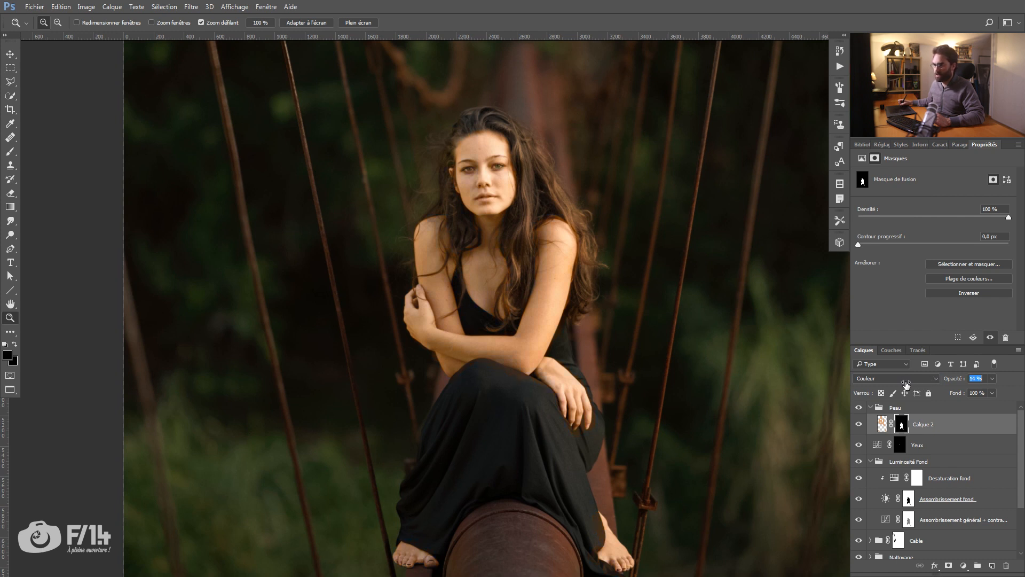
left_click_drag(907, 384, 905, 383)
left_click_drag(504, 182, 534, 194)
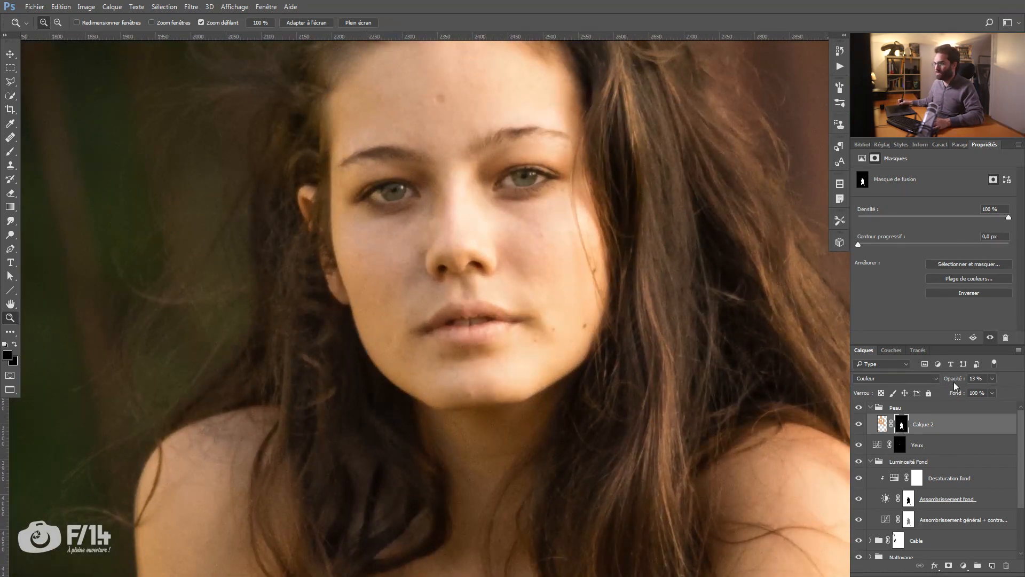
left_click_drag(953, 382, 956, 383)
left_click(859, 426)
left_click(859, 426)
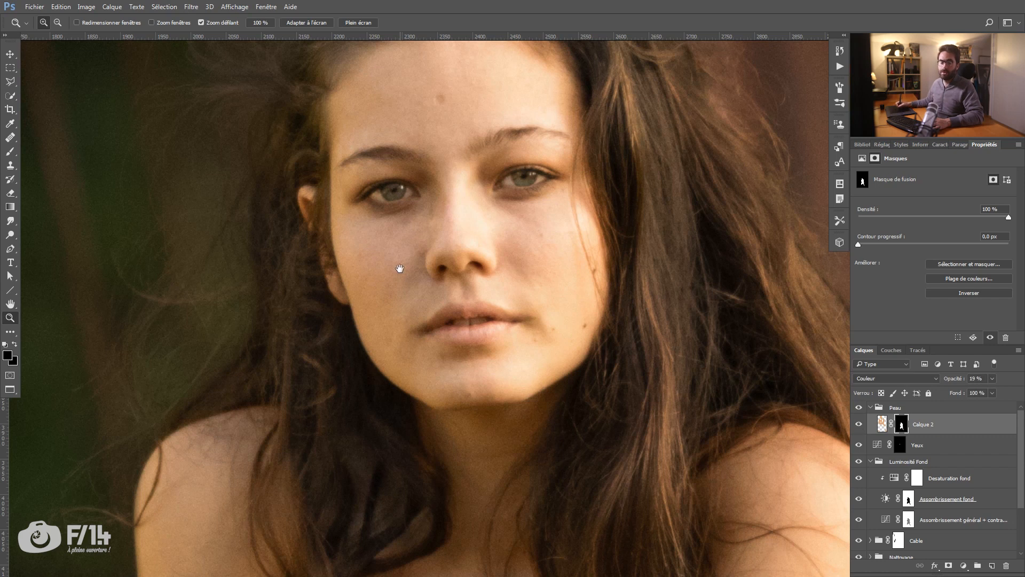
Step: Paint black on Calque 2's mask over both eyes with a smaller brush to restore their original colour
left_click_drag(401, 267, 412, 303)
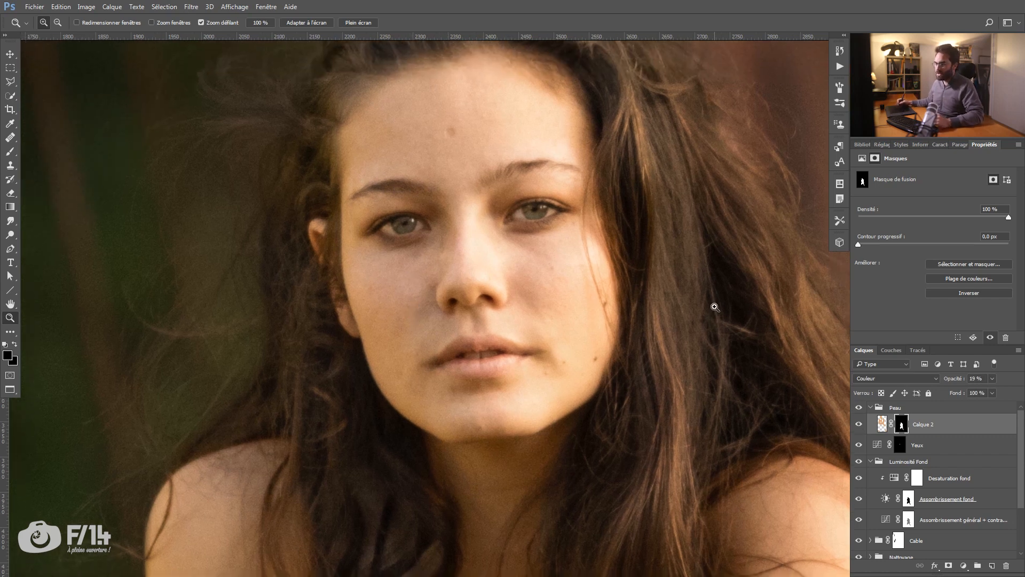
key("b")
left_click(438, 228)
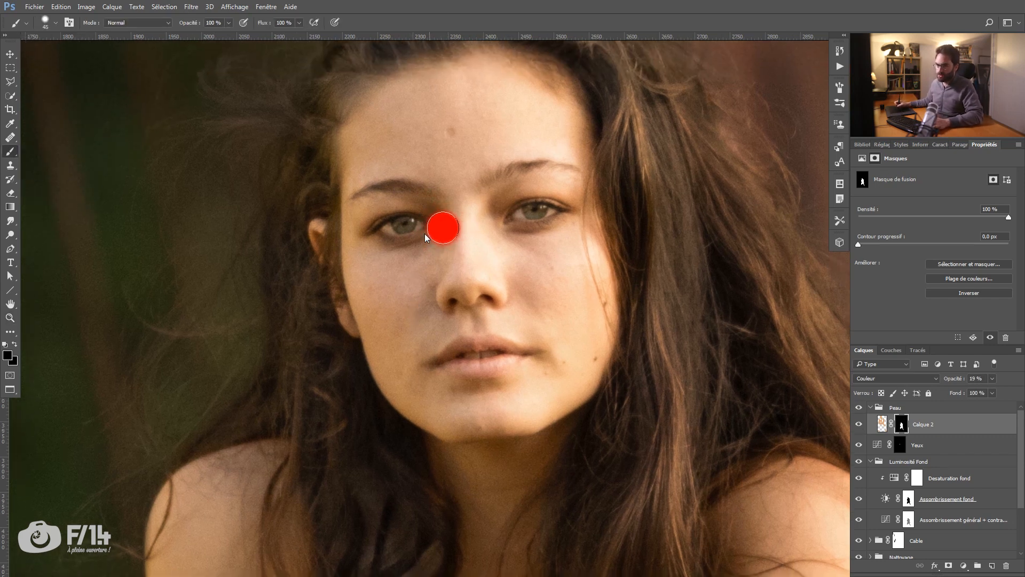
key("bracketleft")
key("d")
mouse_move(400, 227)
left_mouse_down()
mouse_move(413, 224)
mouse_move(398, 227)
mouse_move(408, 234)
left_mouse_up()
Step: Paint black on Calque 2's mask over the lips and the hair framing the face to restore their original colour
key("bracketright")
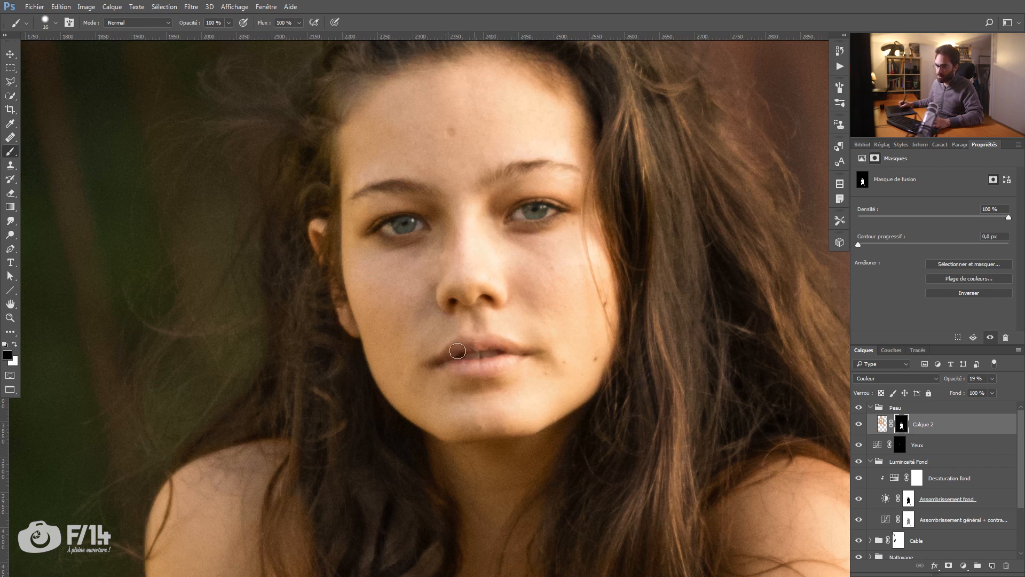
left_click_drag(433, 353, 429, 180)
left_click_drag(427, 340, 460, 500)
left_click_drag(330, 123, 346, 176)
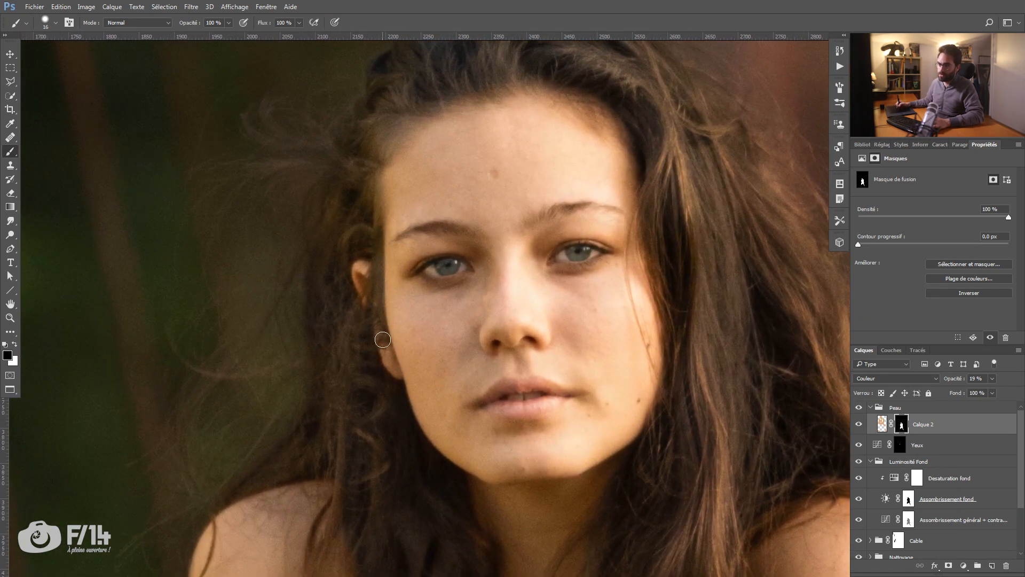
left_click_drag(343, 209, 313, 55)
mouse_move(346, 267)
left_mouse_down()
mouse_move(338, 190)
mouse_move(349, 51)
left_mouse_up()
left_click_drag(360, 192, 374, 193)
left_click_drag(351, 277, 345, 240)
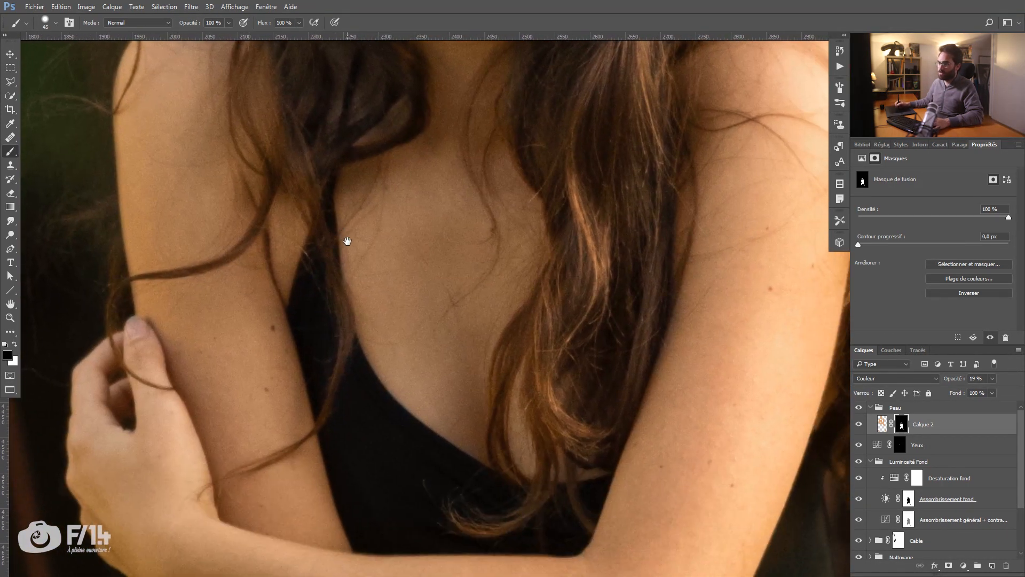
Step: Paint black on Calque 2's mask over the black top and the hair strands beside the chest
left_click_drag(552, 389, 610, 219)
left_click_drag(396, 255, 388, 257)
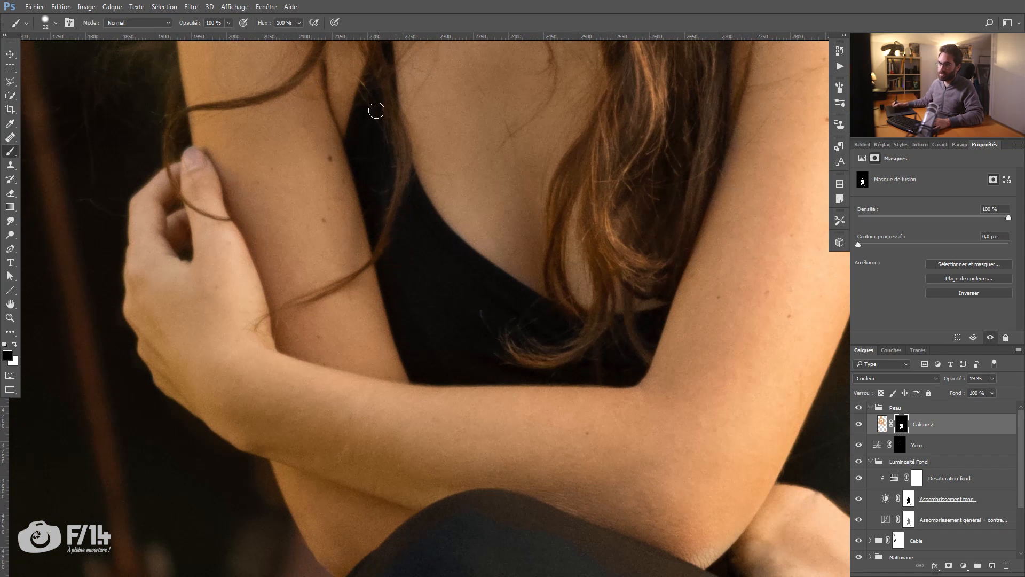
left_click_drag(376, 111, 394, 209)
left_click_drag(429, 394, 420, 313)
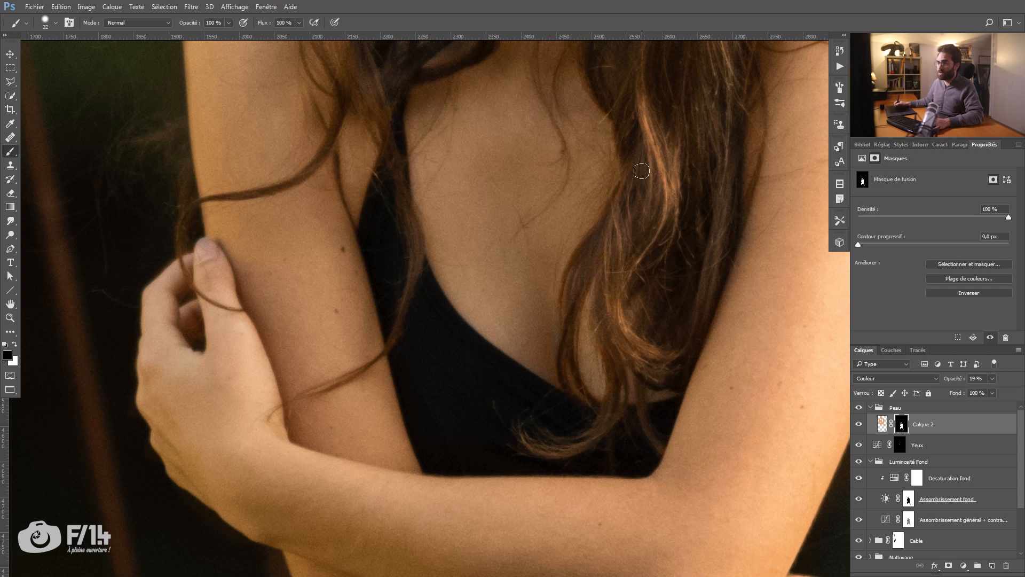
scroll(622, 216, "down", 5)
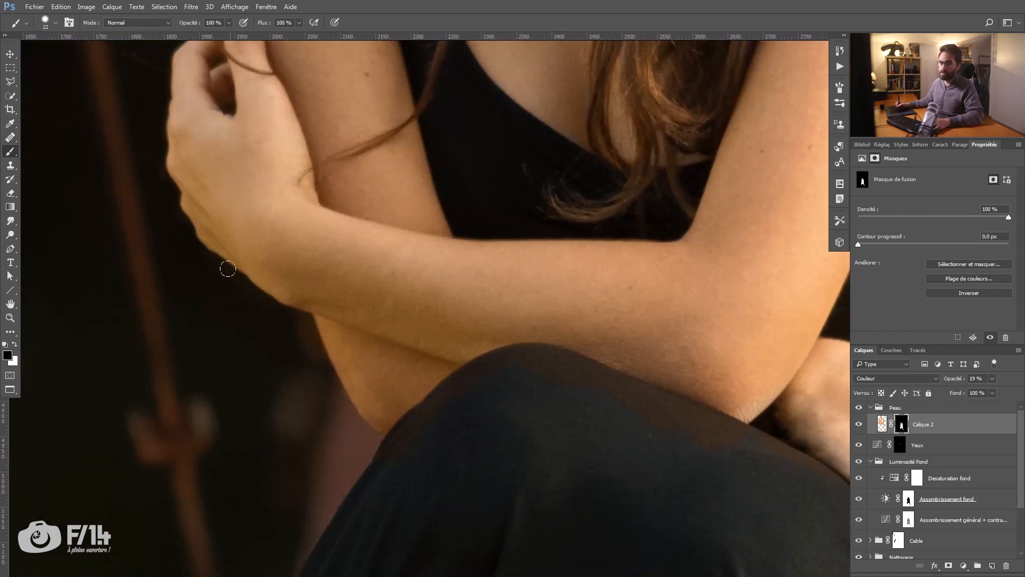
scroll(202, 262, "down", 5)
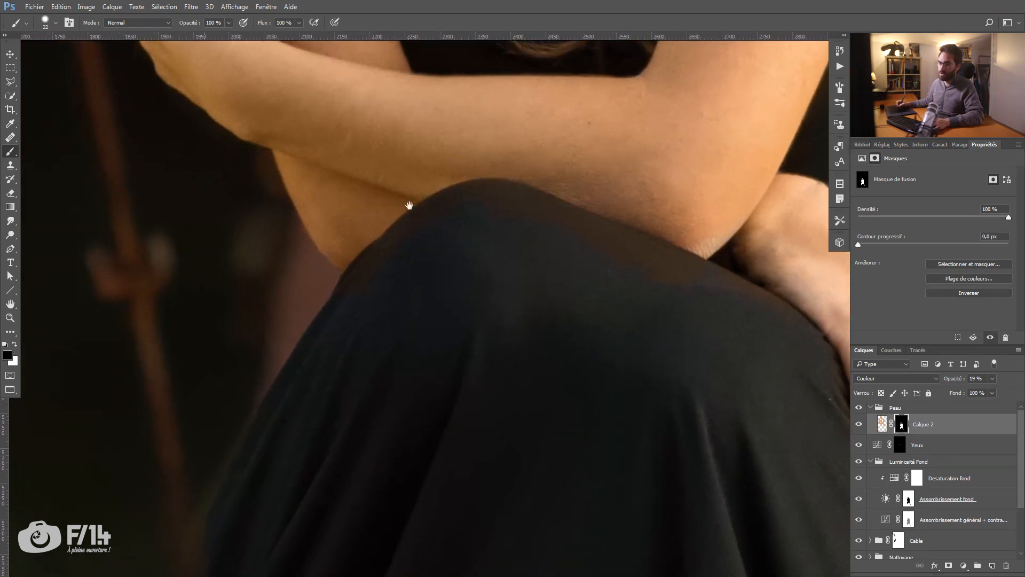
Step: Paint black with a small brush on Calque 2's mask along the skirt's knee edge to remove the orange tint
key("z")
left_click_drag(516, 224, 558, 222)
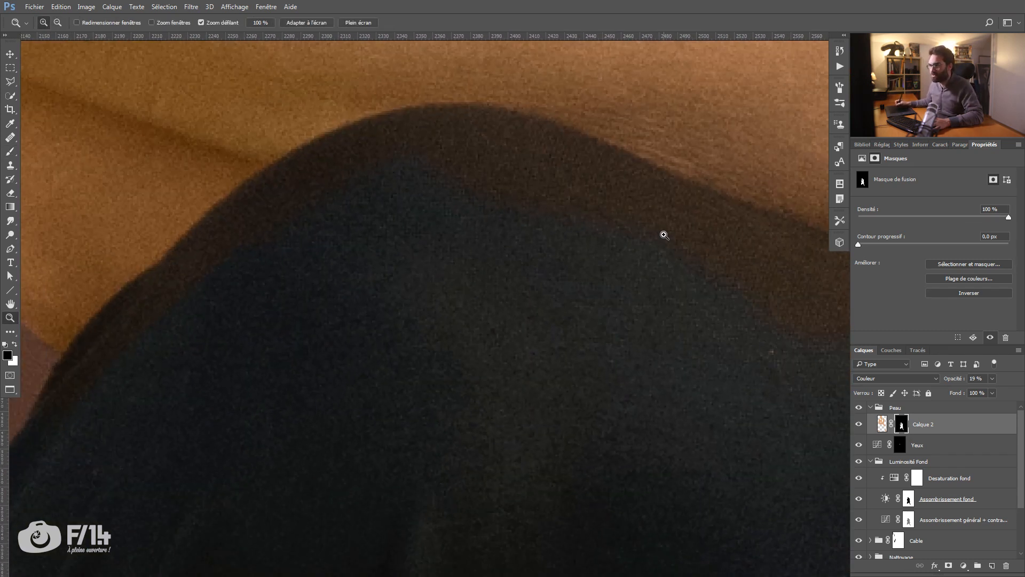
left_click_drag(636, 227, 597, 218)
key("b")
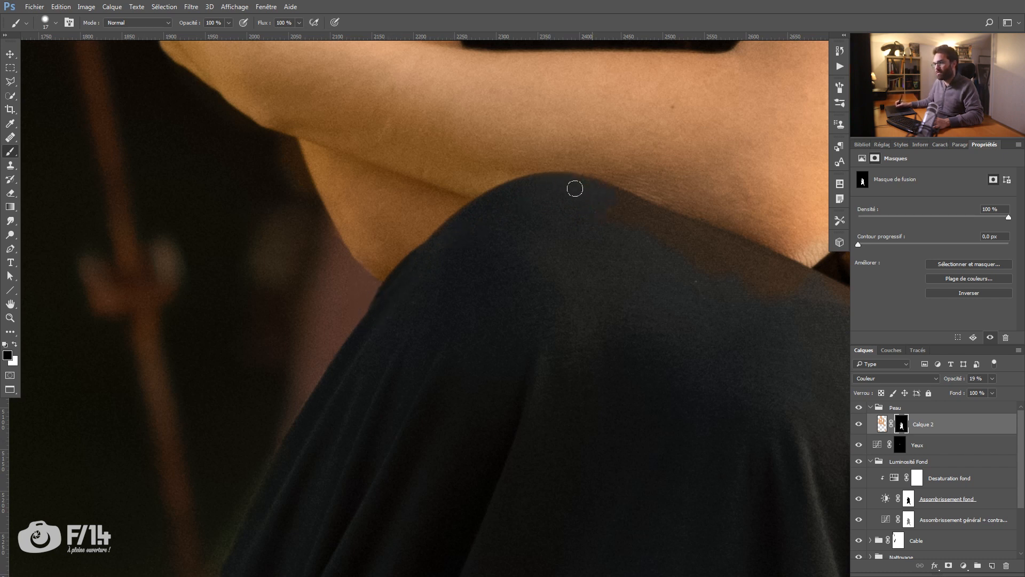
key("space")
mouse_move(640, 268)
left_mouse_down()
mouse_move(505, 226)
mouse_move(430, 233)
left_mouse_up()
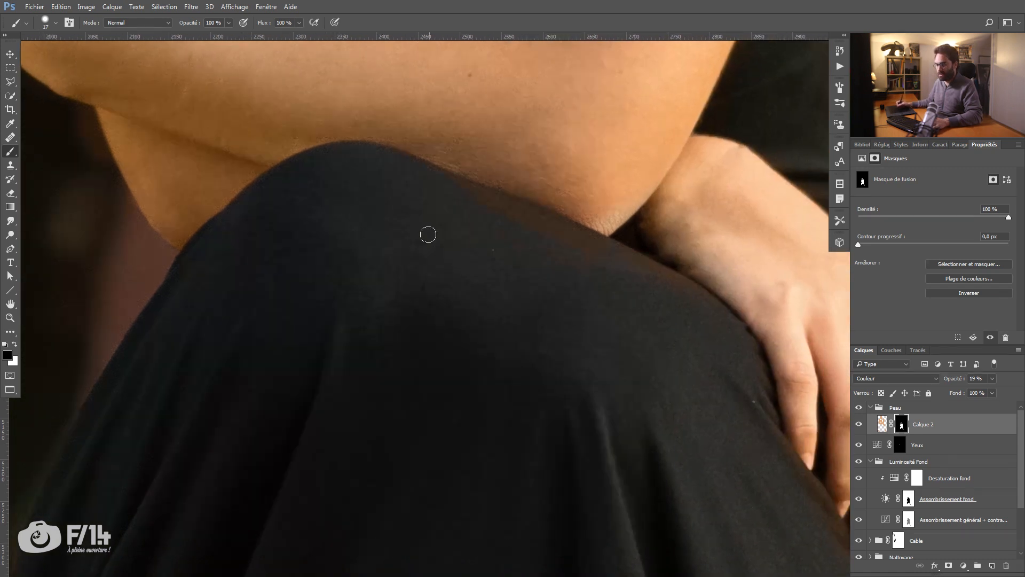
key("r")
left_click_drag(439, 279, 478, 337)
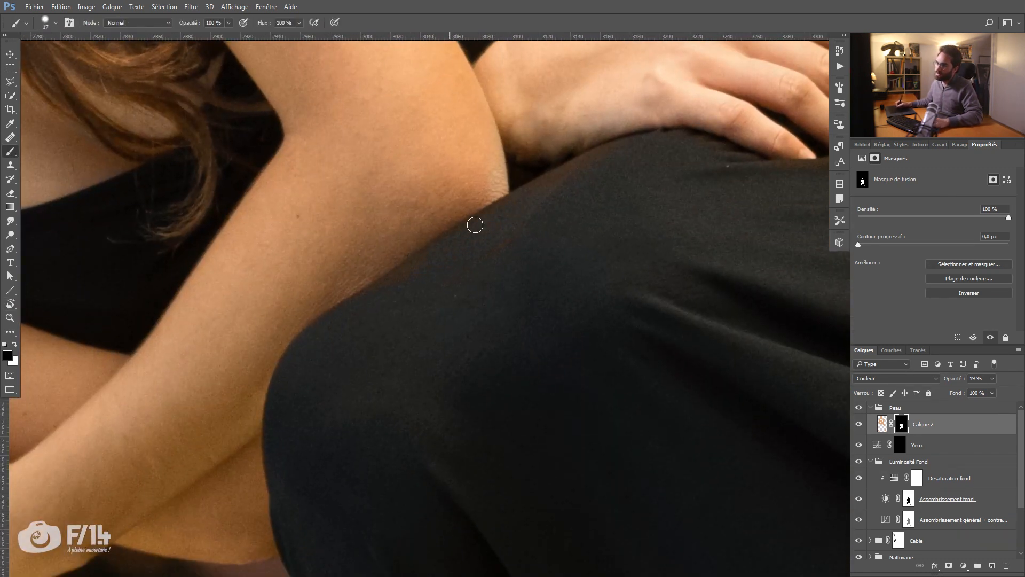
Step: Paint black on Calque 2's mask over the skirt near the elbow and around the fingers of the resting hand
left_click(880, 424)
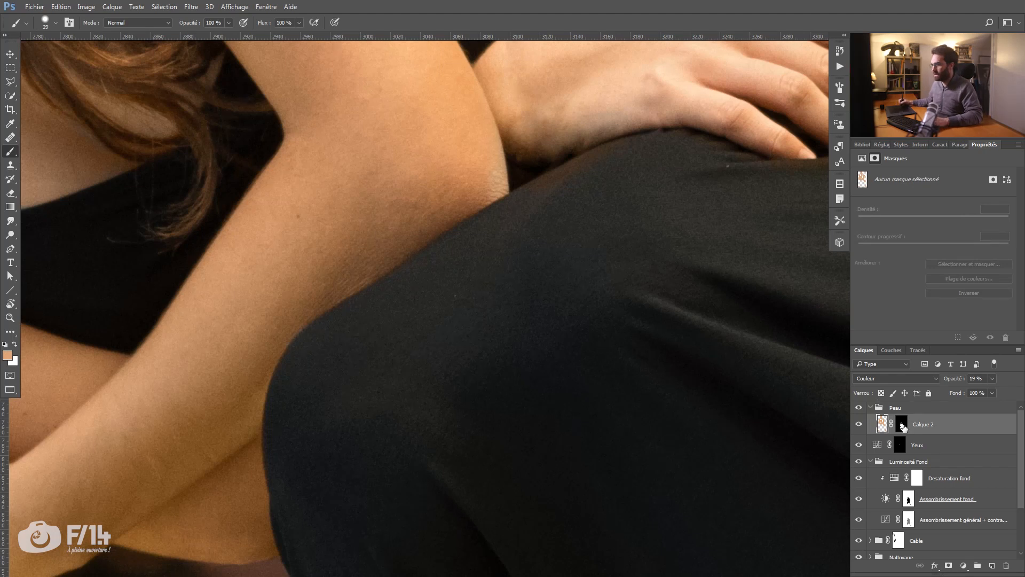
left_click(902, 426)
left_click_drag(803, 254, 596, 275)
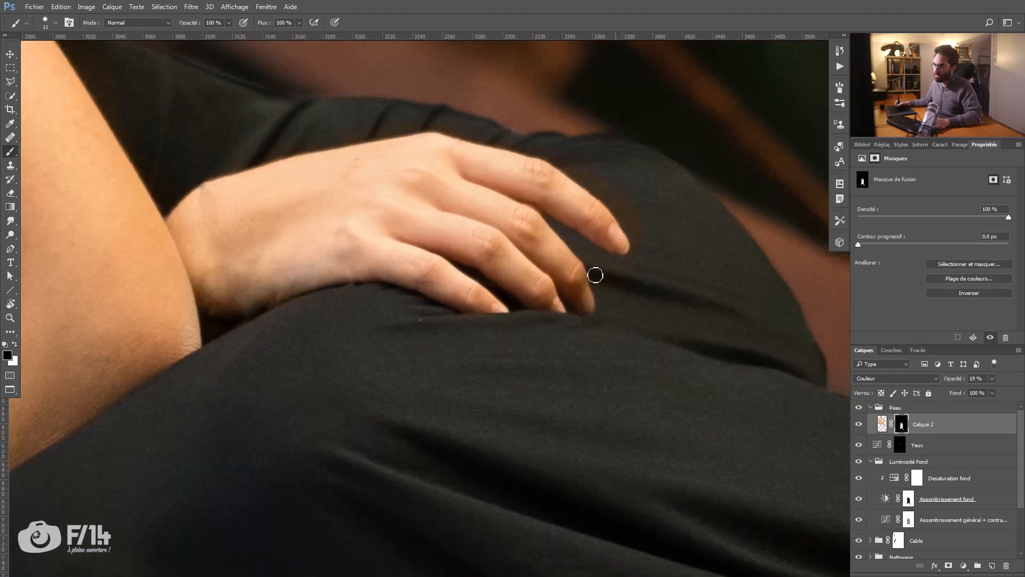
key("bracketright")
key("bracketright")
left_click_drag(387, 116, 524, 231)
mouse_move(150, 48)
left_mouse_down()
mouse_move(238, 110)
mouse_move(428, 304)
mouse_move(460, 208)
left_mouse_up()
left_click_drag(806, 296, 672, 322)
left_click_drag(299, 523, 470, 316)
Step: Examine the whole portrait with Calque 2 hidden and shown, and check the face and shoulders up close
key("x")
key("z")
left_click_drag(561, 224, 495, 211)
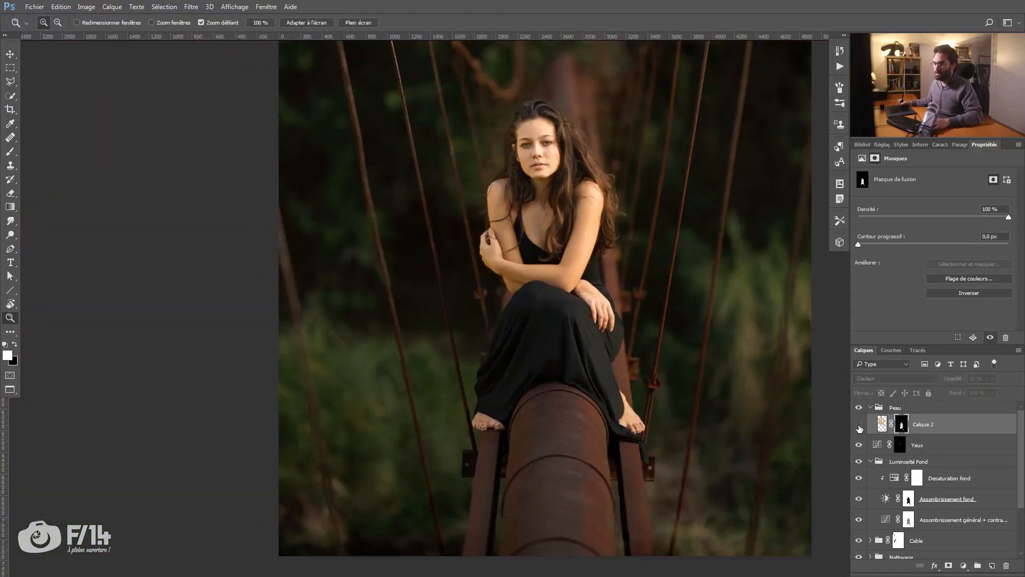
key("x")
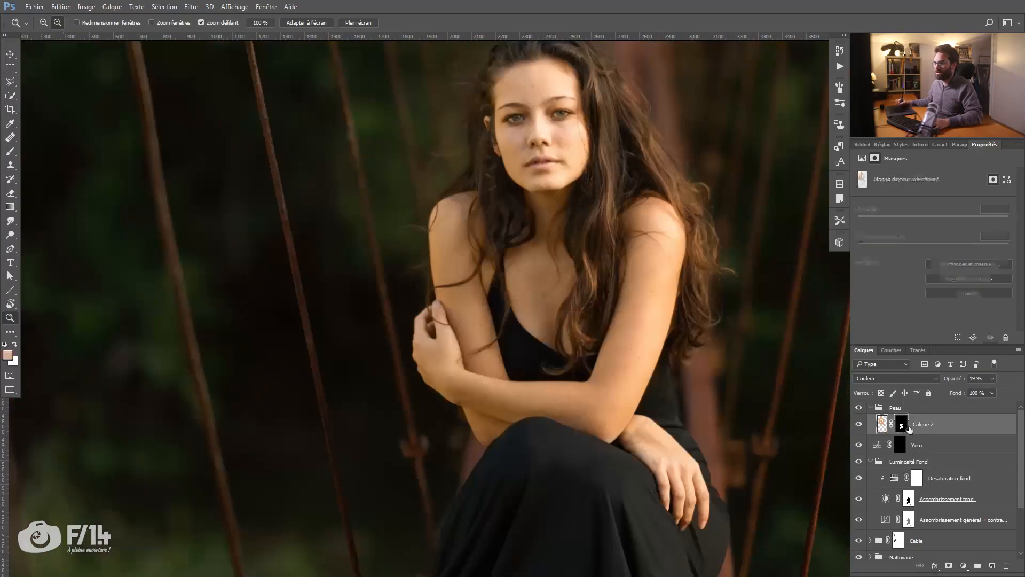
key("b")
key("z")
left_click_drag(489, 101, 448, 107)
mouse_move(510, 226)
left_mouse_down()
mouse_move(516, 257)
mouse_move(493, 231)
left_mouse_up()
key("b")
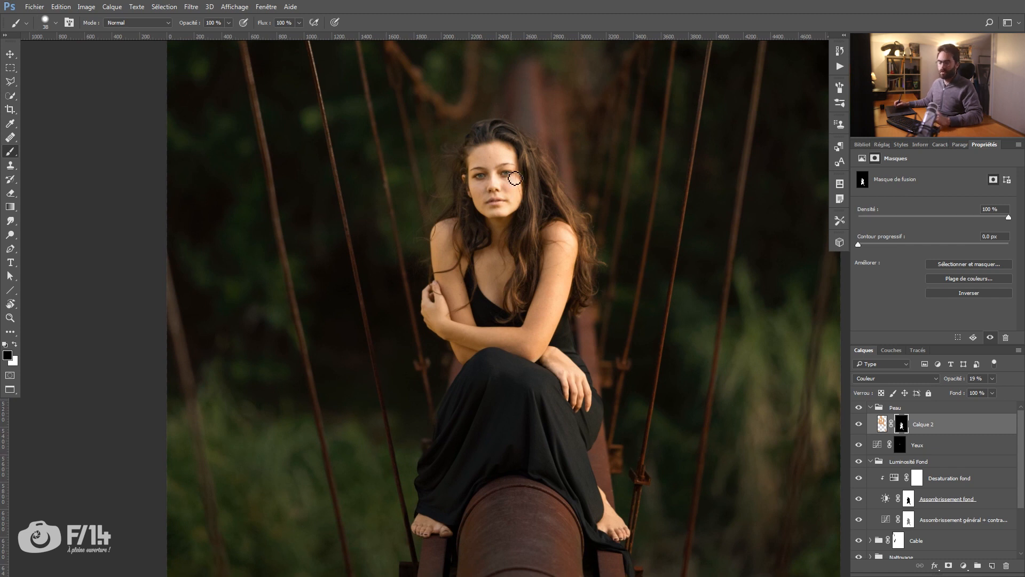
key("z")
left_click_drag(492, 165, 540, 178)
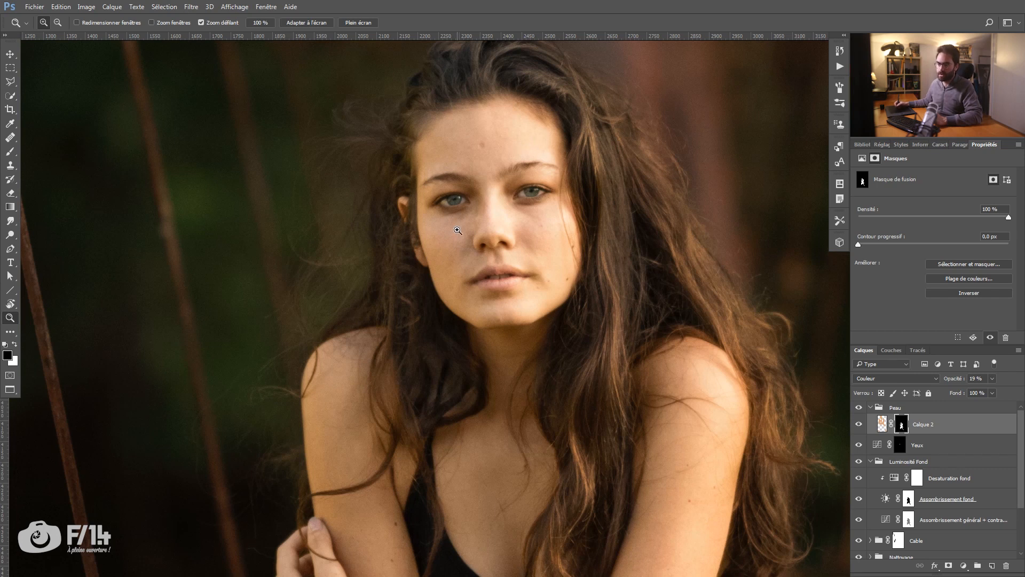
left_click_drag(485, 295, 479, 283)
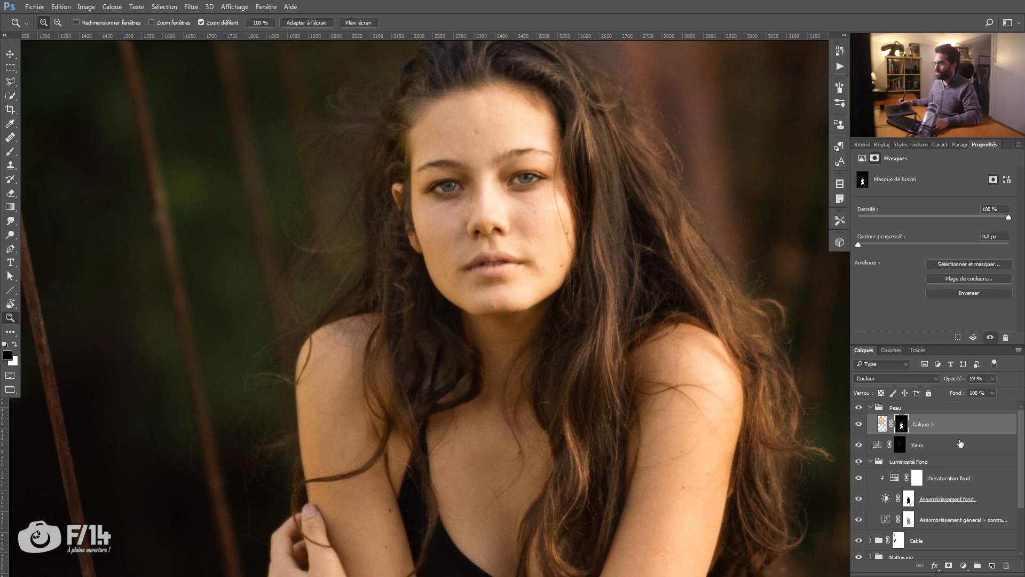
Step: Create a new layer above Calque 2 in Lumière tamisée mode, filled with the neutral 50% grey
key("alt")
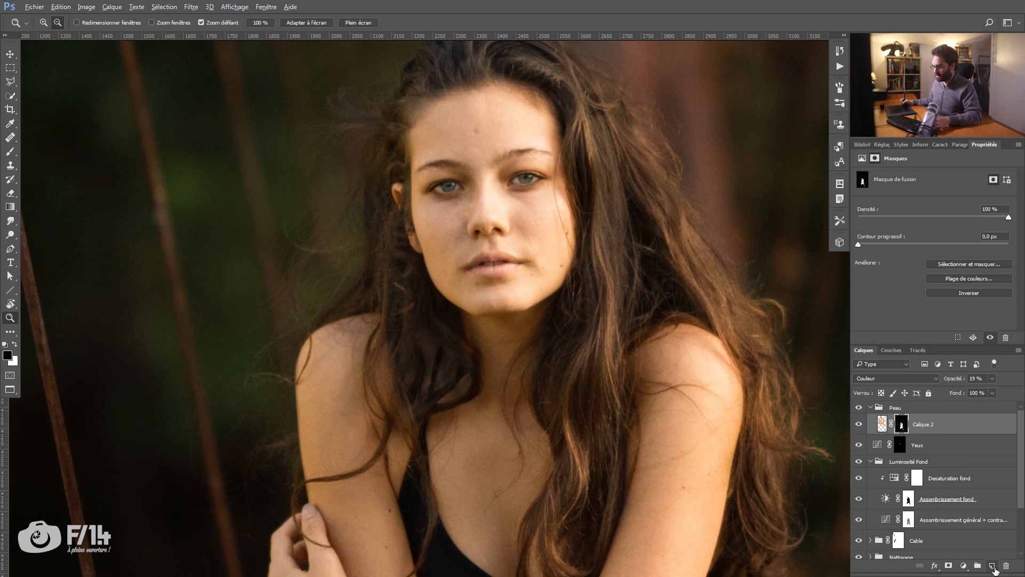
left_click(992, 568, "alt")
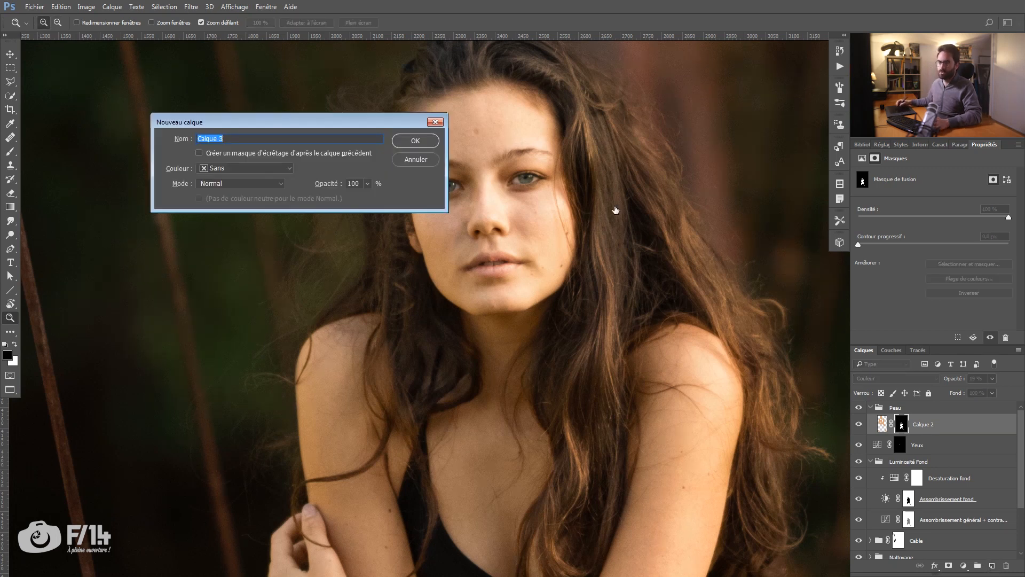
left_click(279, 184)
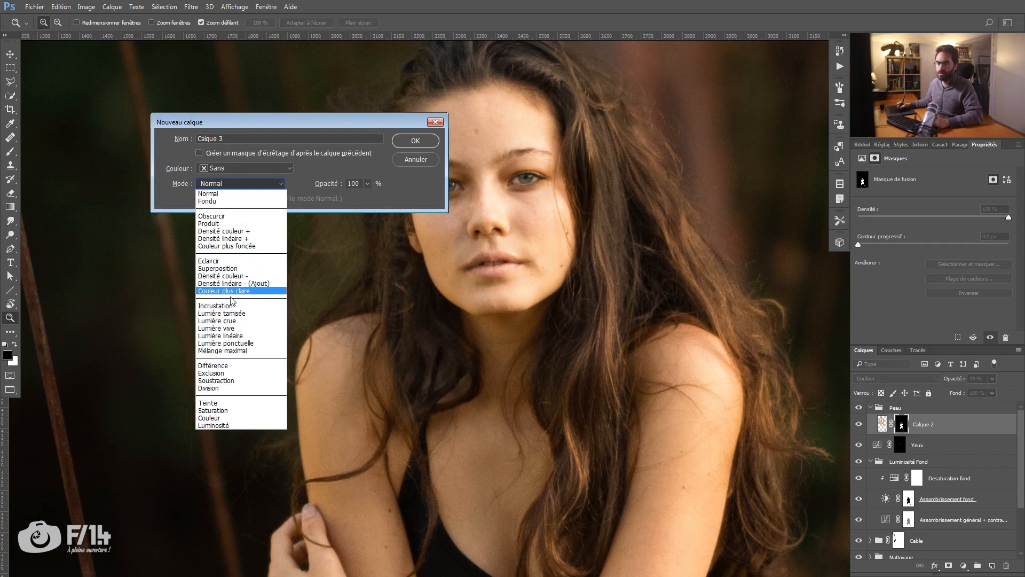
left_click(235, 314)
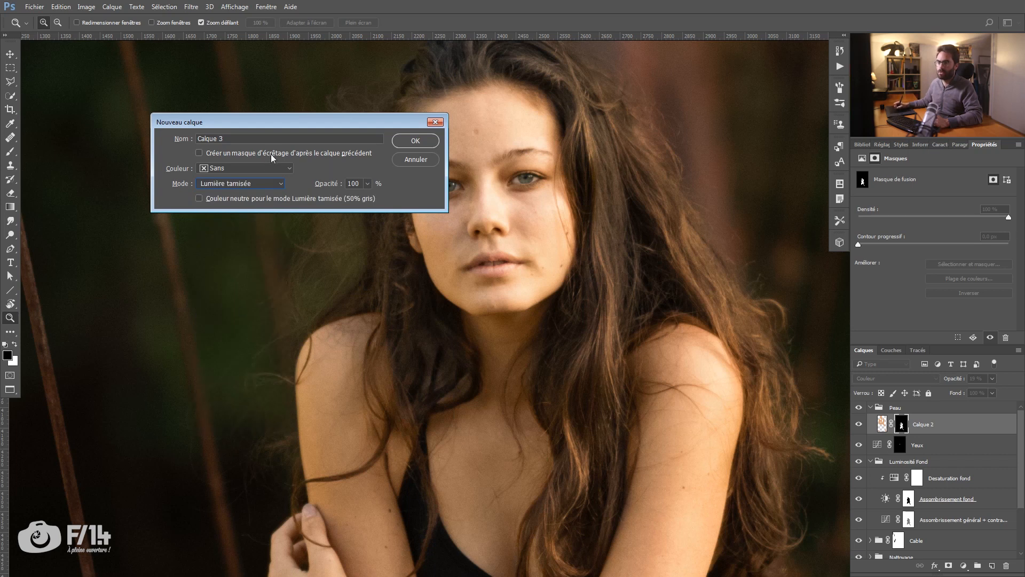
left_click(415, 140)
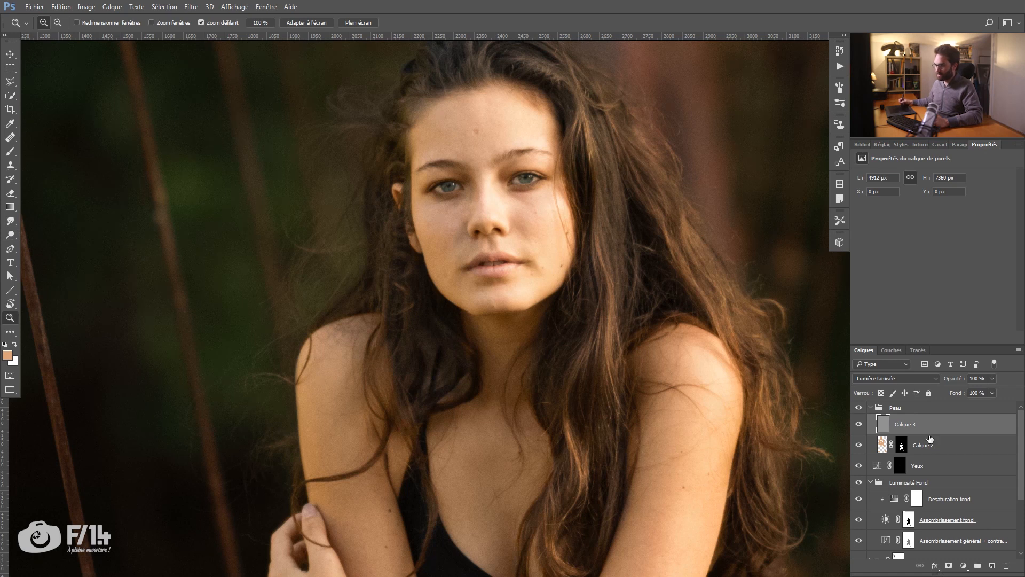
Step: Duplicate the grey layer, place the copy hidden above the Peau group, and move Calque 3 below Calque 2
key("ctrl+j")
left_click_drag(908, 420, 909, 407)
left_click(858, 412)
left_click_drag(909, 450, 927, 475)
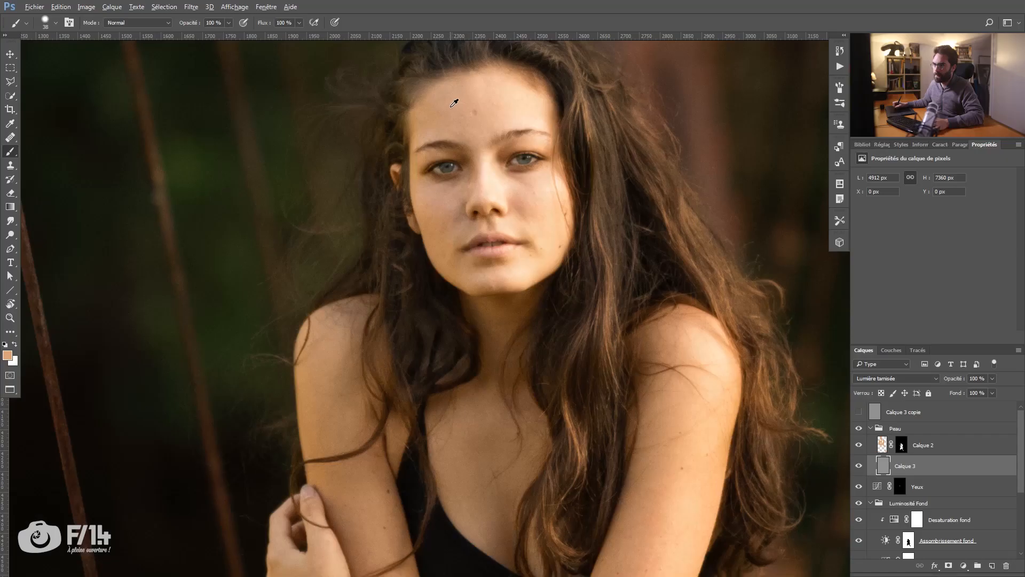
Step: Sample light and darker skin tones as the paint colours, and darken the foreground colour to brown 252017
mouse_move(454, 103)
left_mouse_down()
mouse_move(436, 104)
mouse_move(521, 110)
left_mouse_up()
key("x")
left_click_drag(338, 435, 332, 437)
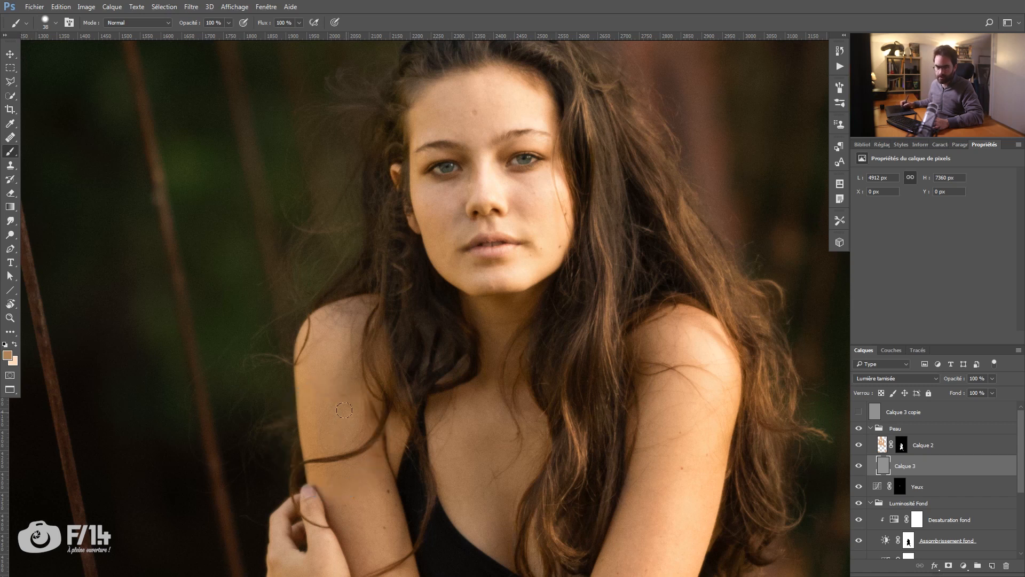
left_click(8, 356)
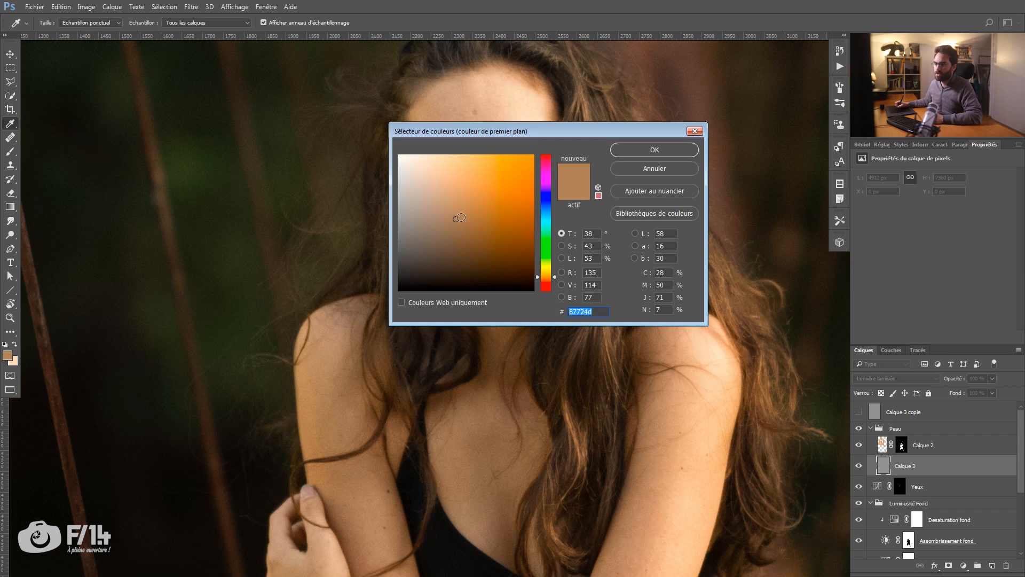
left_click_drag(468, 139, 446, 142)
left_click_drag(433, 226, 430, 272)
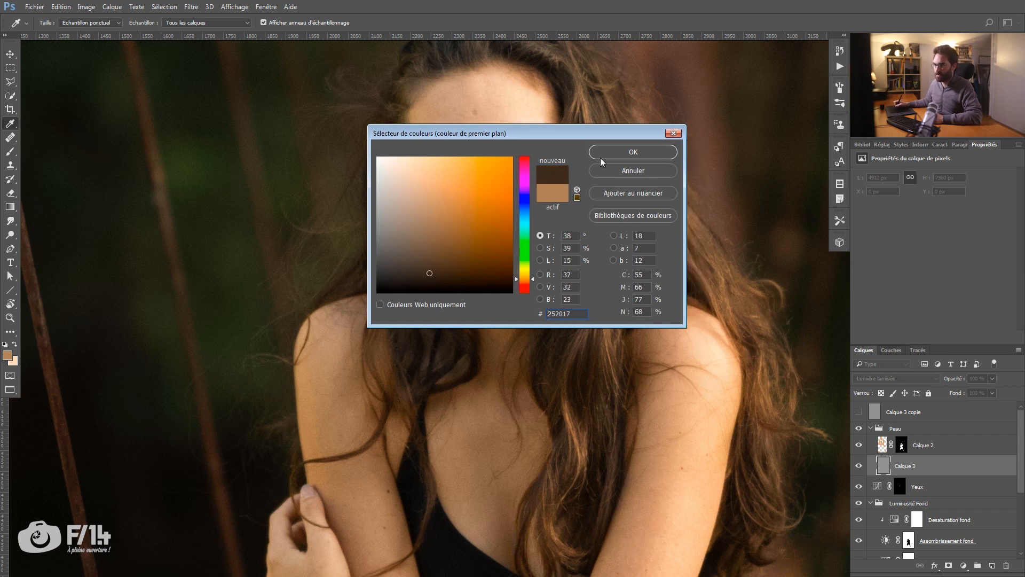
left_click(603, 156)
Step: Set the background colour to the warm off-white f6f2ea
key("b")
left_click(17, 365)
left_click_drag(398, 175, 383, 161)
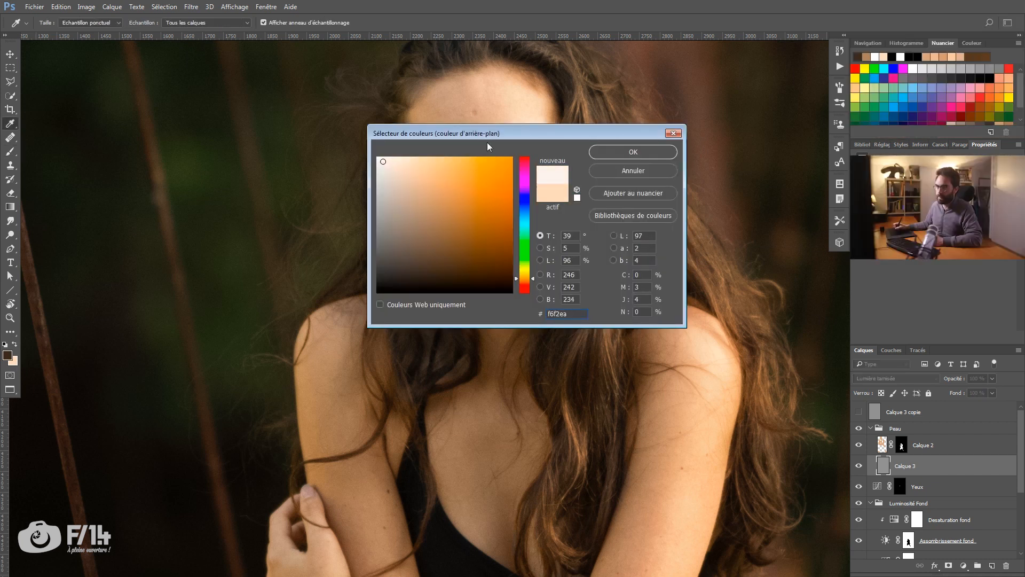
left_click(595, 154)
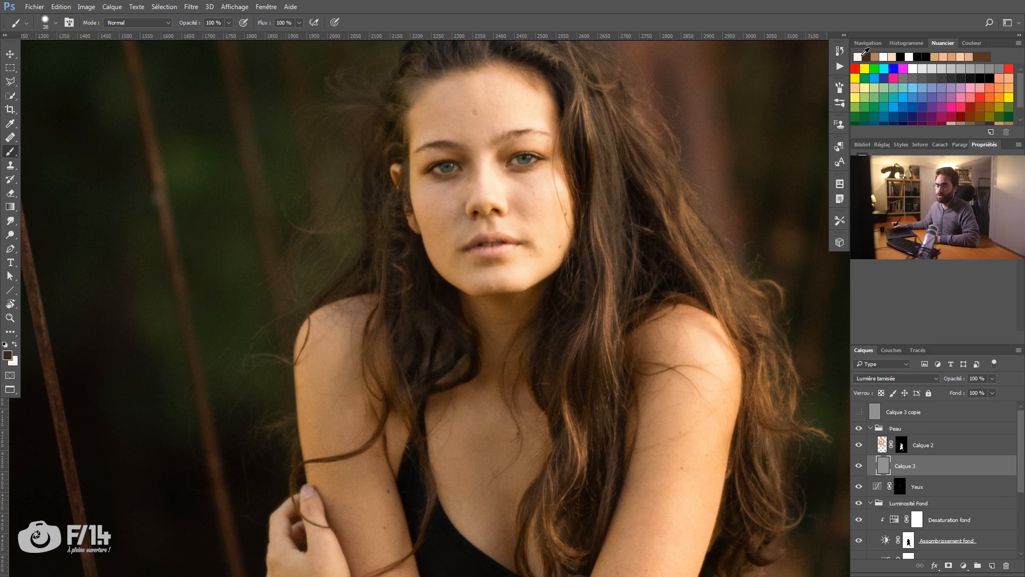
Step: Paint subtle shadows and highlights over the face on Calque 3 with a soft brush at 10% opacity, alternating both colours
key("x")
key("x")
key("x")
mouse_move(514, 180)
left_mouse_down()
mouse_move(517, 219)
mouse_move(529, 167)
mouse_move(519, 22)
mouse_move(510, 174)
mouse_move(498, 172)
mouse_move(505, 213)
left_mouse_up()
key("x")
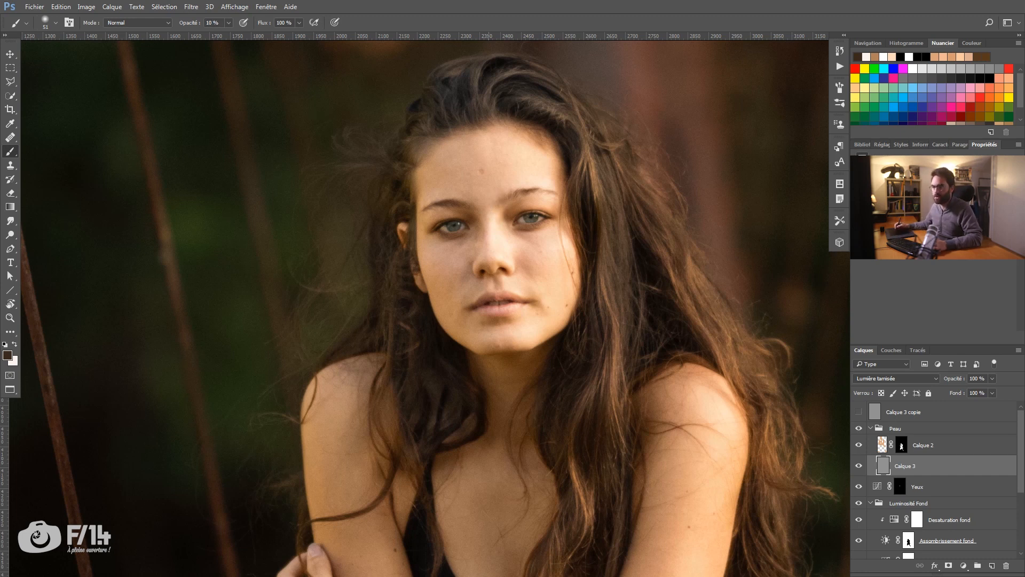
mouse_move(506, 184)
left_mouse_down()
mouse_move(516, 188)
mouse_move(495, 185)
left_mouse_up()
key("x")
left_click_drag(477, 218, 471, 210)
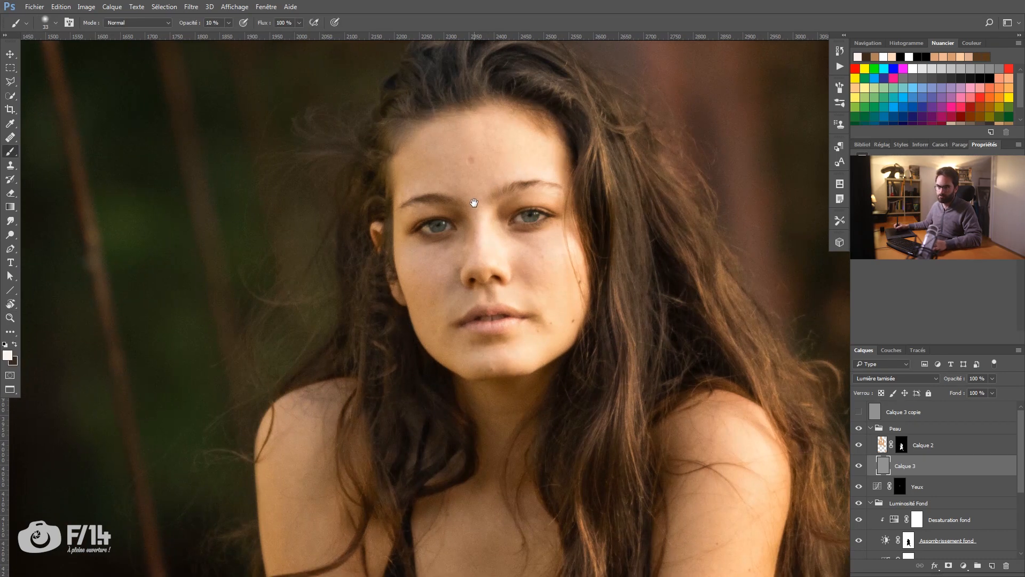
Step: Lower the brush opacity to 8% and refine the shading around the nose and cheeks with a smaller brush on Calque 3
left_click_drag(410, 210, 369, 162)
key("x")
key("[")
key("[")
left_click_drag(467, 230, 466, 234)
key("x")
key("x")
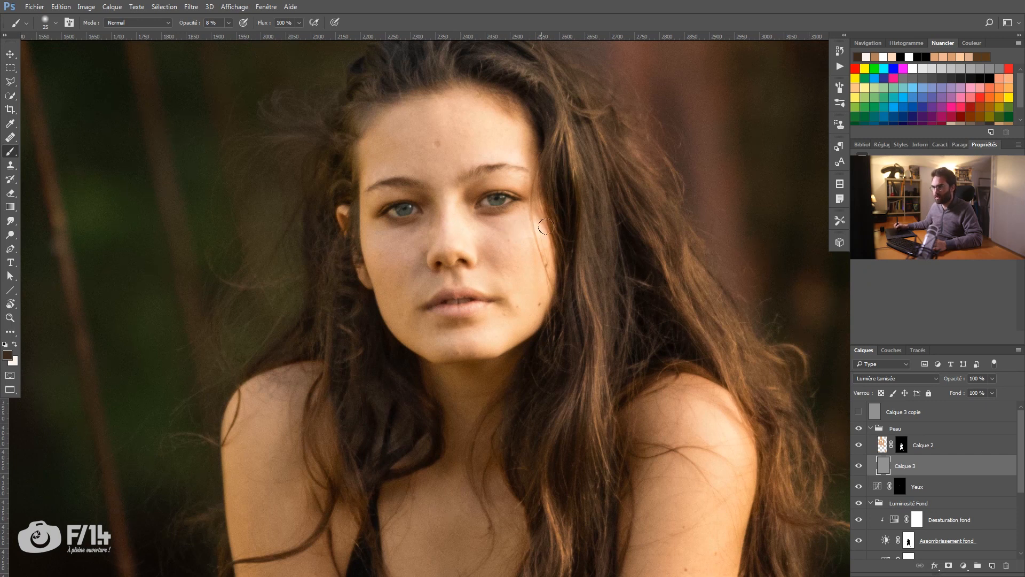
Step: Shade the forehead and brow area on Calque 3 with a larger 8% brush, alternating the dark and light colours
key("ctrl+0")
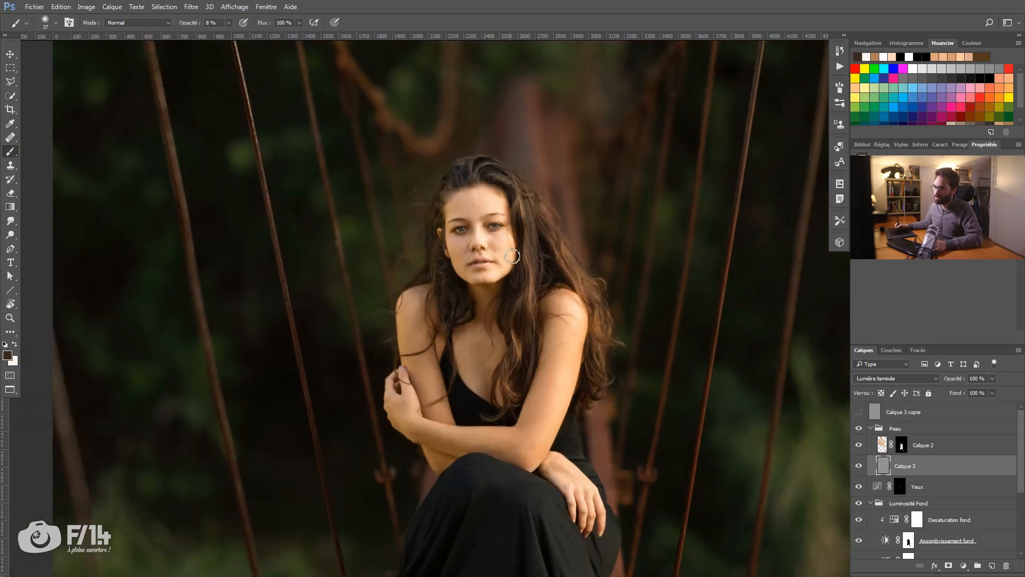
left_click_drag(479, 396, 397, 210)
left_click_drag(496, 311, 509, 347)
left_click_drag(444, 37, 445, 65)
left_click(444, 64)
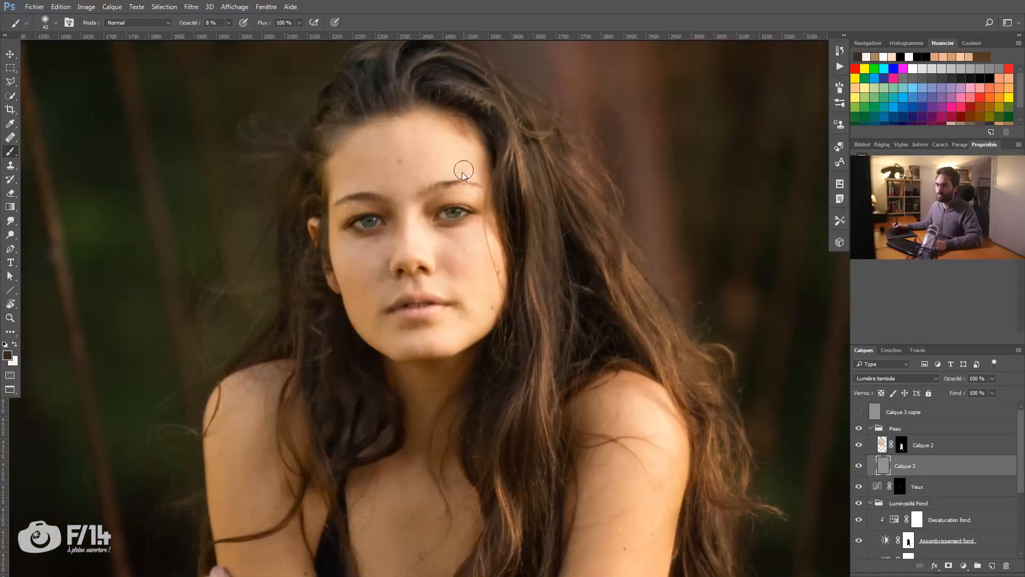
key("x")
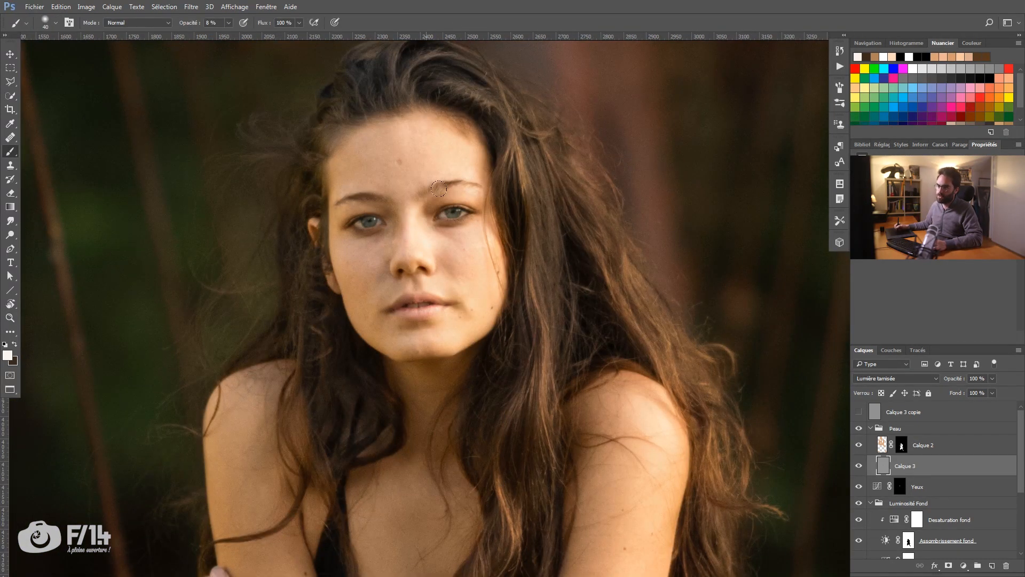
key("x")
key("x")
key("x")
key("z")
left_click(438, 239, "alt")
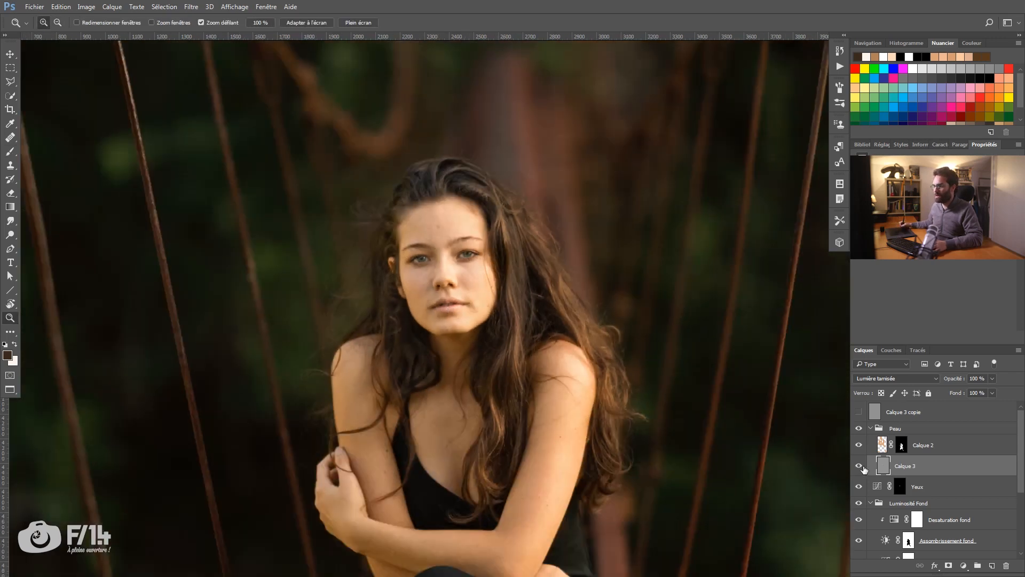
Step: Check Calque 3's before and after, and shade the shoulder and upper arm on it at 10% brush opacity, alternating both colours
left_click(859, 467)
left_click(860, 467)
left_click(859, 467)
left_click(861, 468)
left_click_drag(562, 452, 546, 299)
key("b")
key("x")
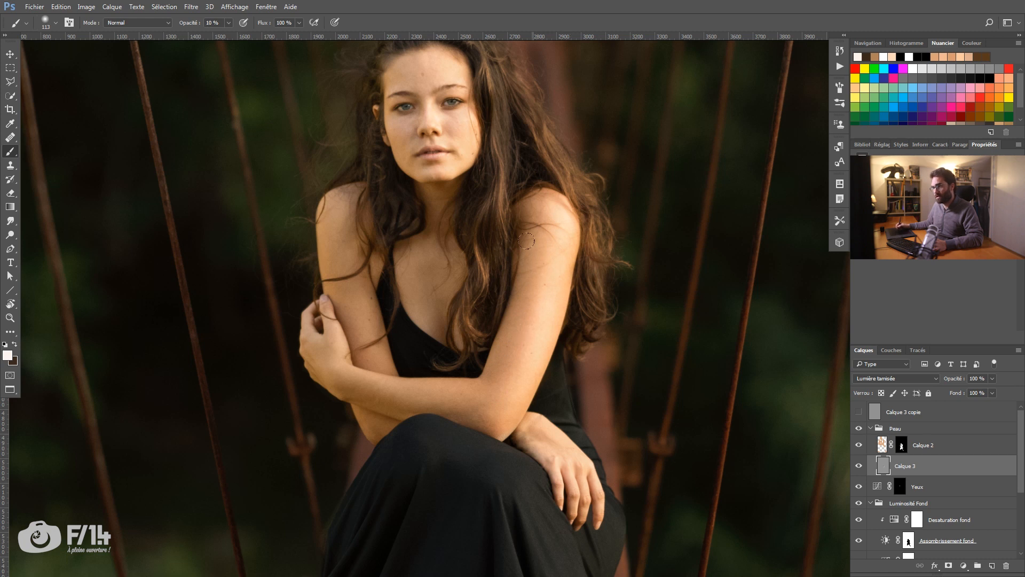
key("x")
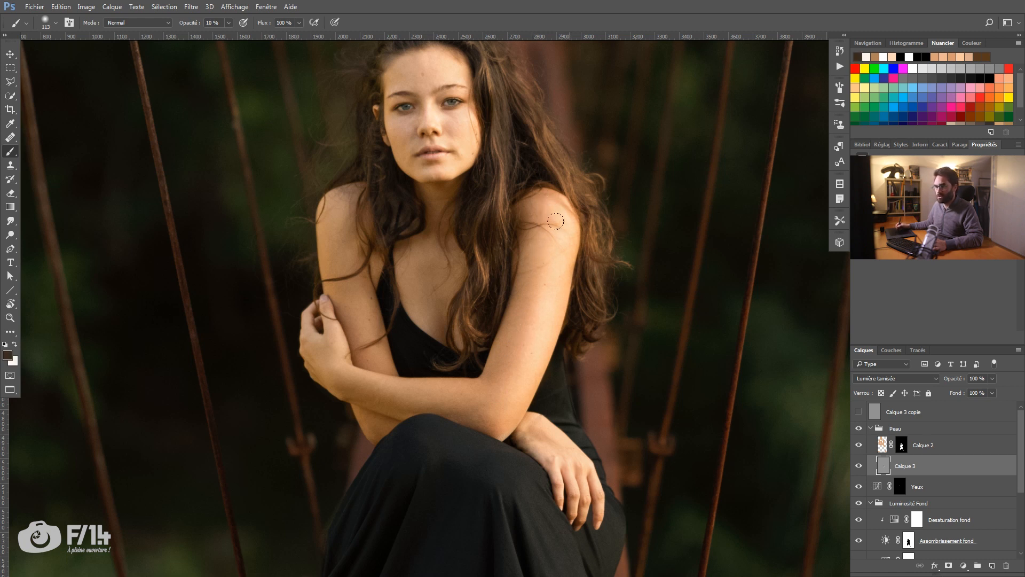
key("x")
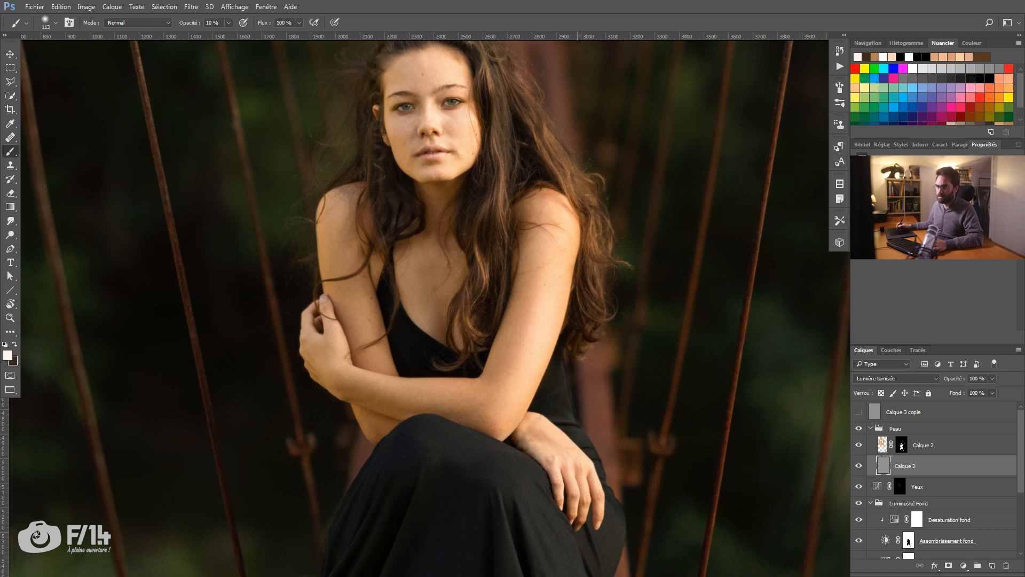
key("x")
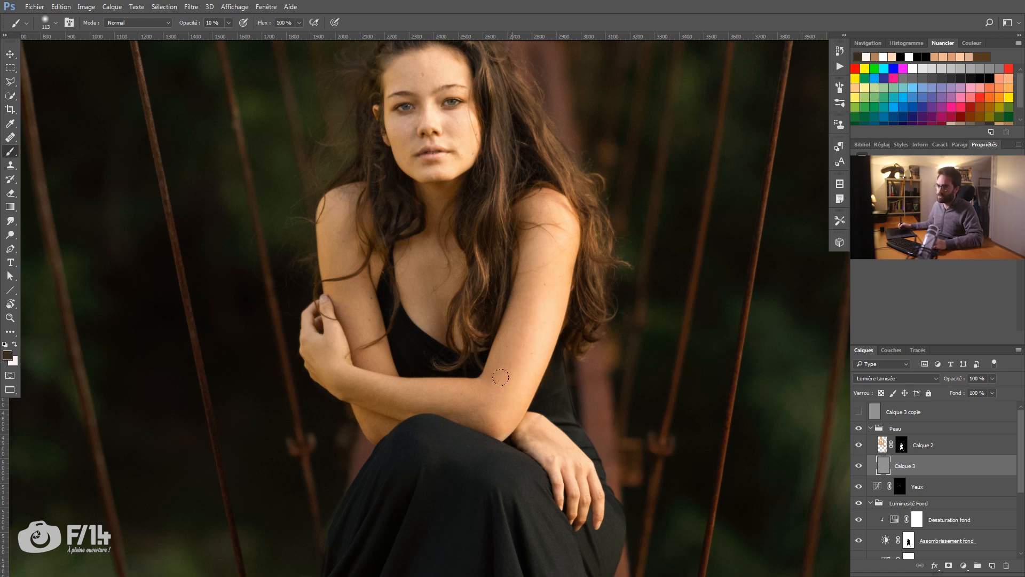
Step: Shade the folded forearm and wrist on Calque 3 with a smaller 10% brush, alternating the light and dark colours
key("bracketleft")
key("x")
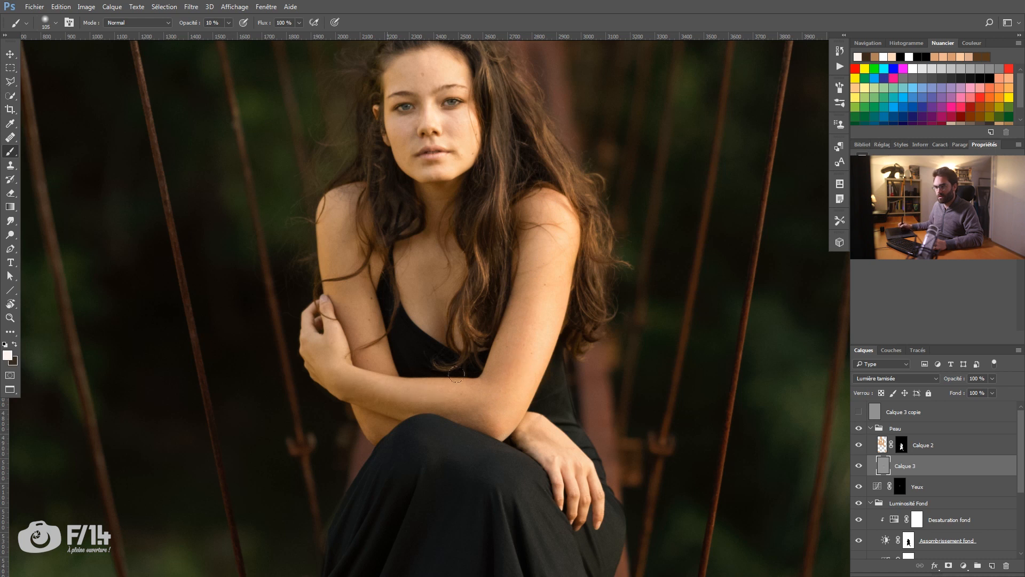
key("bracketleft")
key("bracketleft")
key("x")
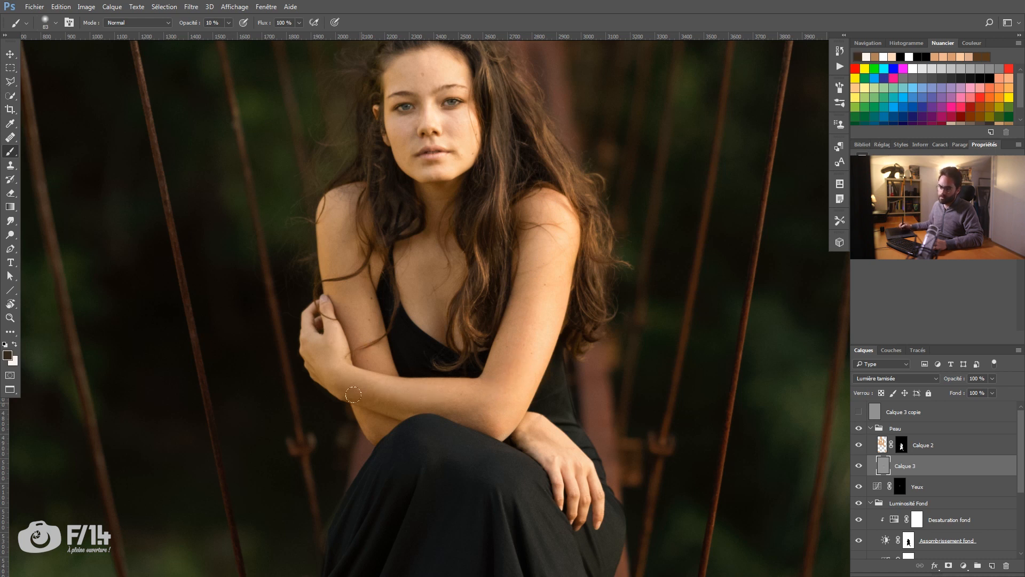
key("bracketleft")
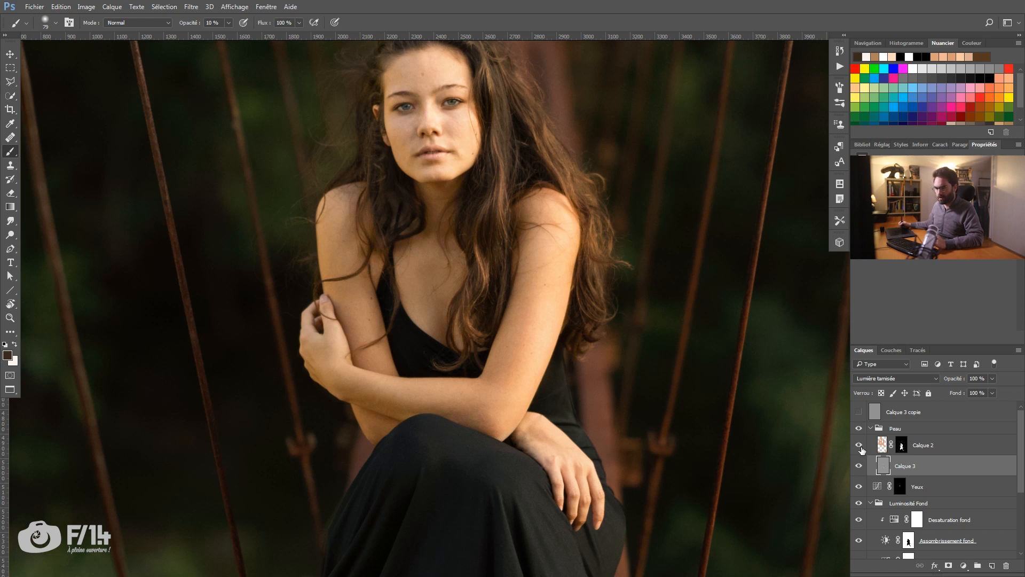
Step: Paint black on Calque 2's mask along the outer edges of the arms with a larger brush at 30% opacity
left_click(902, 445)
key("bracketright")
key("bracketright")
key("bracketright")
left_click_drag(340, 453, 340, 454)
key("3")
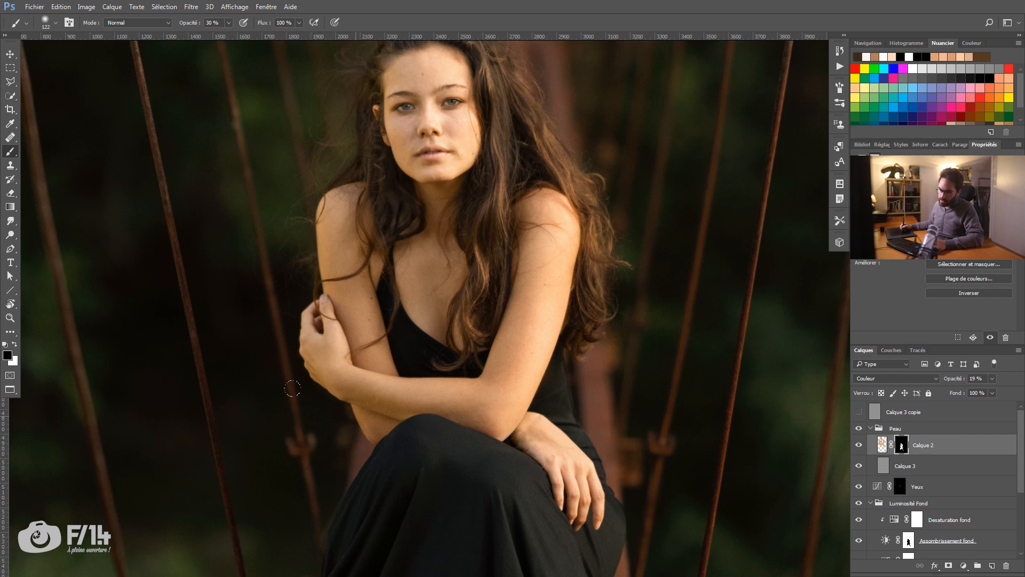
mouse_move(400, 455)
left_mouse_down()
mouse_move(395, 395)
mouse_move(405, 408)
mouse_move(411, 396)
mouse_move(399, 444)
left_mouse_up()
Step: Rename Calque 2 as Coeuleur peau and Calque 3 as DnB peau
left_click(887, 465)
scroll(416, 176, "up", 3)
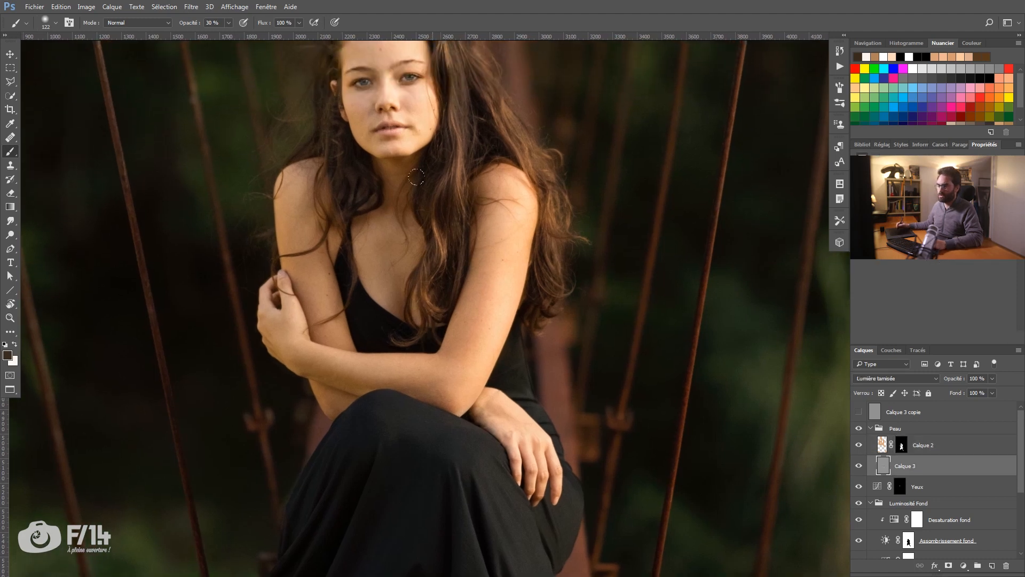
double_click(932, 451)
type("Couleur peau")
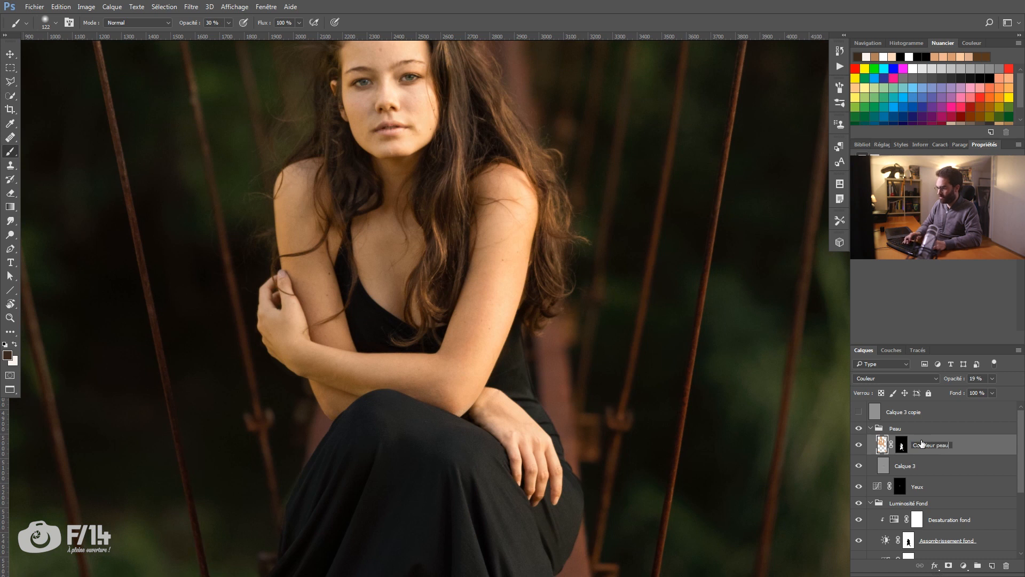
key("Return")
double_click(910, 466)
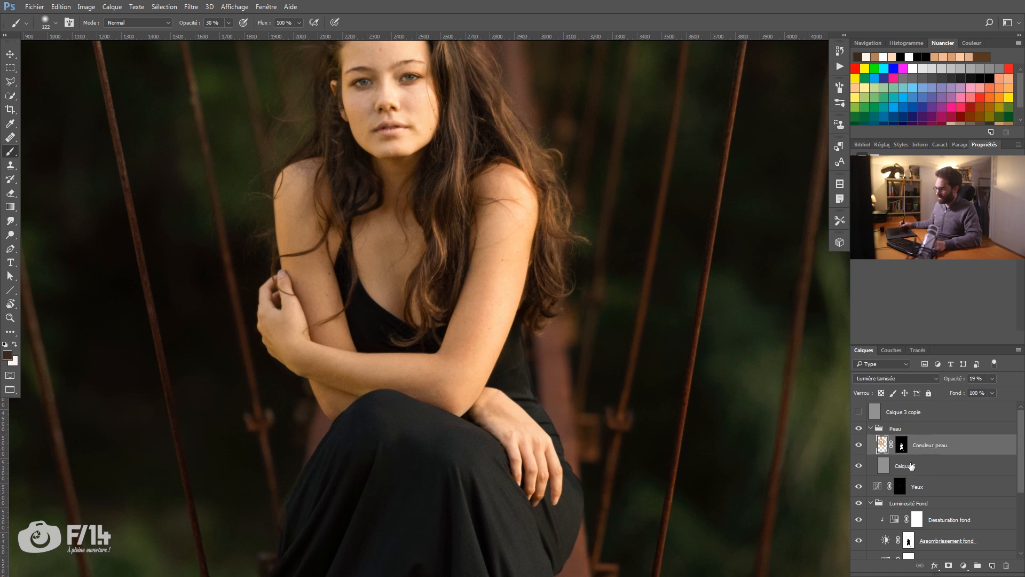
type("DnB peau")
key("Return")
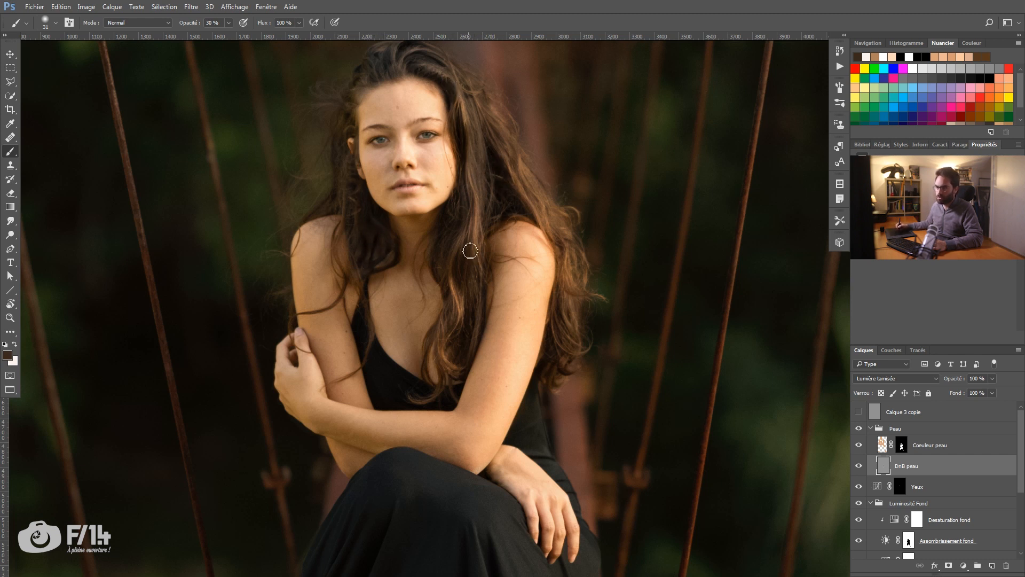
Step: Set the brush opacity to 10% and restore the off-white foreground colour from the recent swatches
key("x")
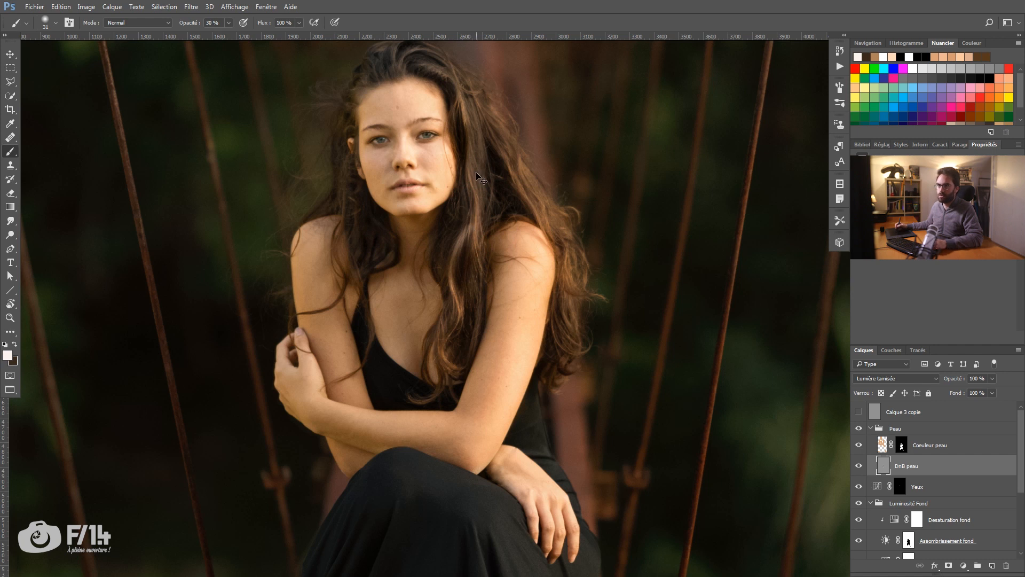
key("1")
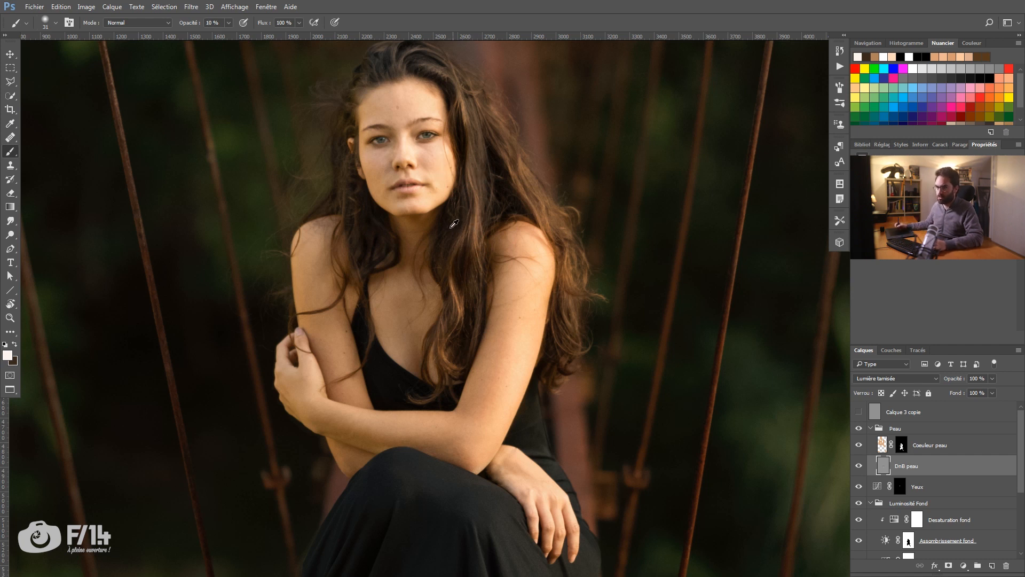
left_click(452, 226, "alt")
left_click_drag(446, 230, 450, 228)
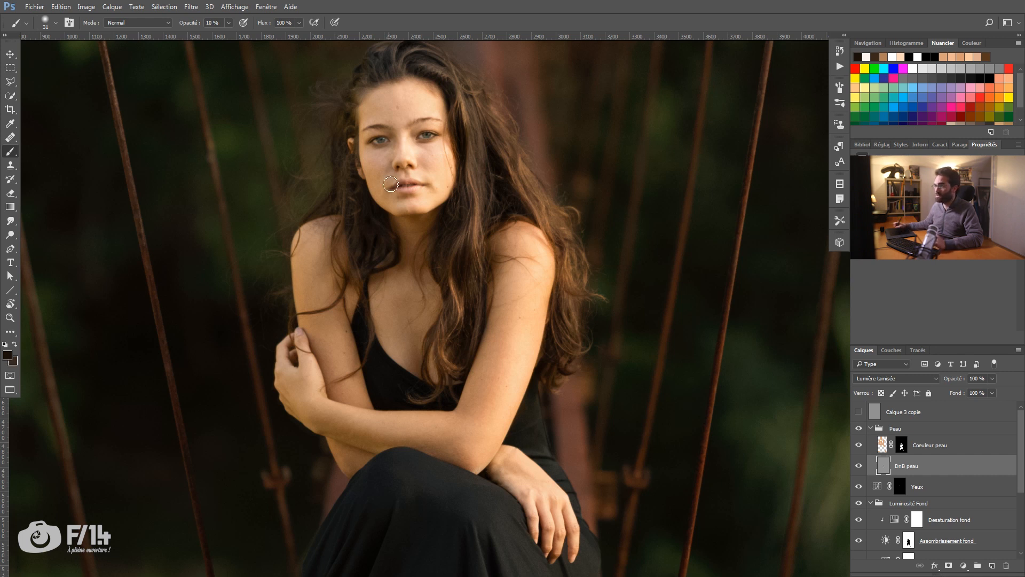
left_click(866, 56)
key("x")
Step: Dodge and burn the hair and the edge of the arm on DnB peau with a small 10% brush, alternating both colours
key("x")
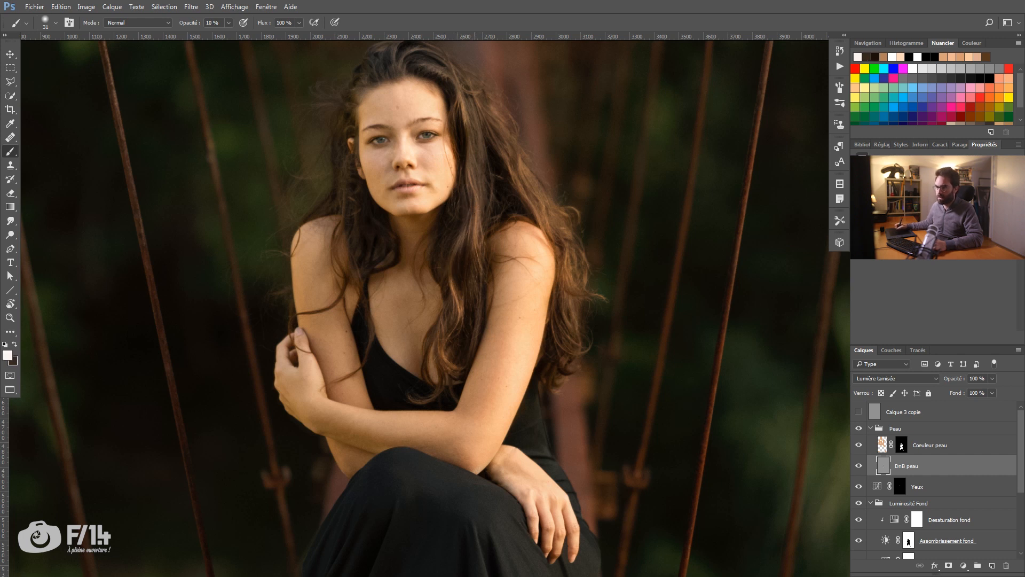
key("x")
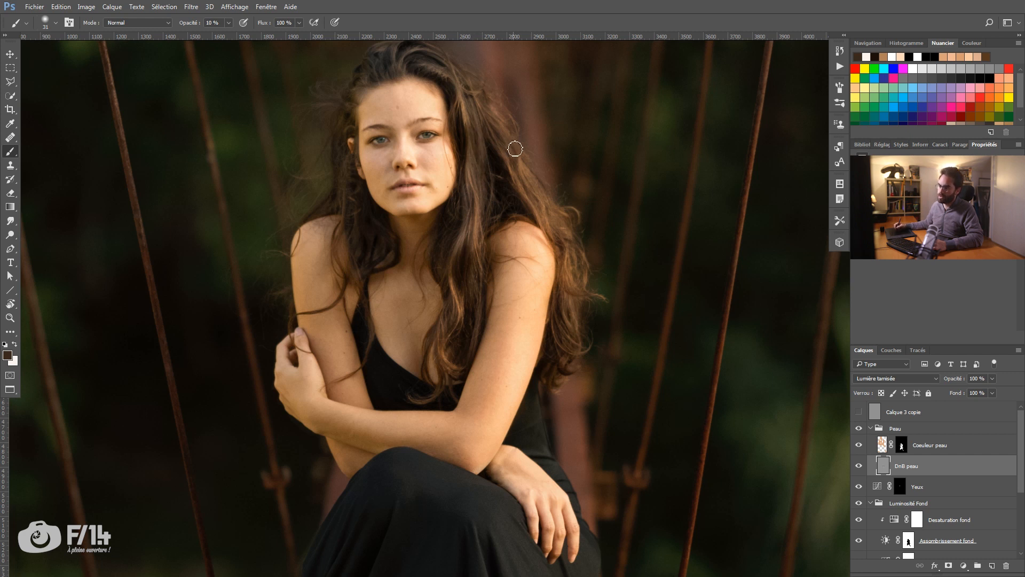
key("x")
key("x")
key("x")
key("x")
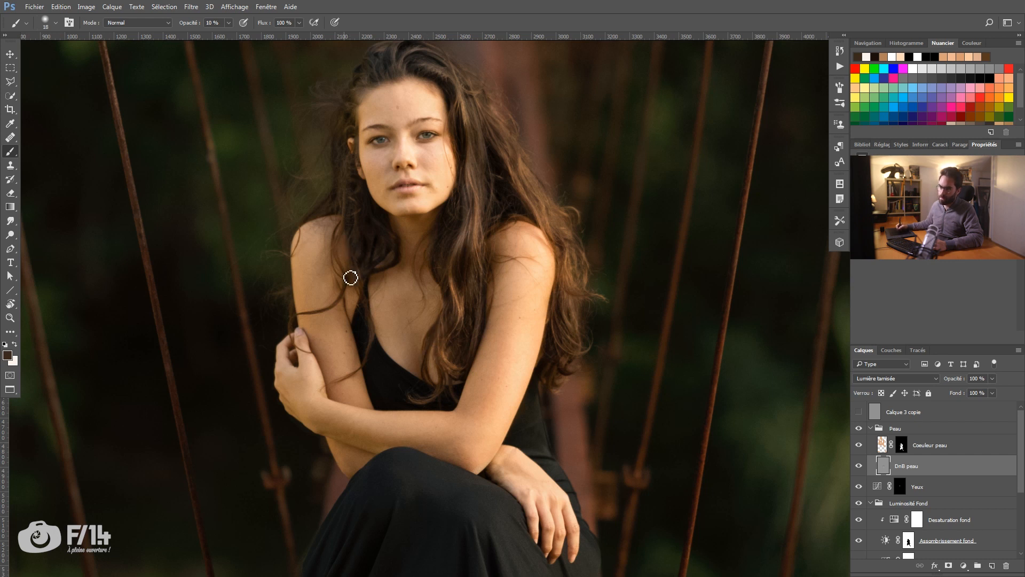
left_click_drag(307, 320, 297, 366)
Step: Shade the hand resting on the knee on DnB peau with a slightly larger 10% brush, alternating both colours
left_click_drag(470, 490, 360, 179)
key("bracketright")
key("bracketright")
key("bracketright")
key("bracketright")
key("x")
Step: Shade the feet on DnB peau with a larger 10% brush, alternating the light and dark colours
key("x")
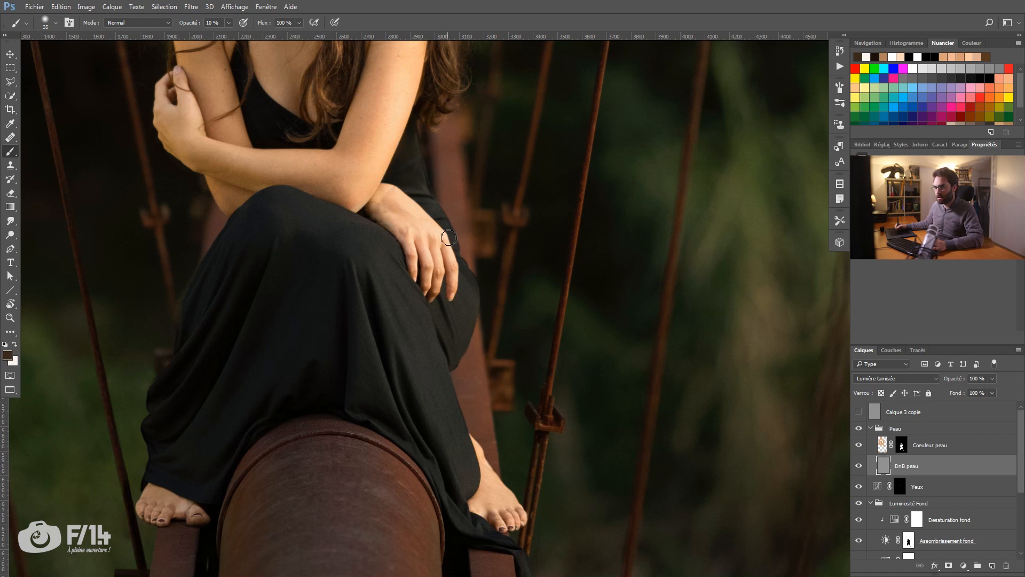
left_click_drag(449, 237, 508, 153)
key("bracketright")
key("bracketright")
key("bracketright")
key("bracketright")
key("bracketright")
key("x")
key("x")
Step: Compare the whole portrait with and without the DnB peau layer and the Peau group
mouse_move(441, 277)
left_mouse_down()
mouse_move(491, 402)
mouse_move(544, 448)
left_mouse_up()
key("z")
left_click_drag(415, 203, 335, 199)
left_click(858, 466)
left_click(858, 465)
left_click(859, 429)
left_click(859, 428)
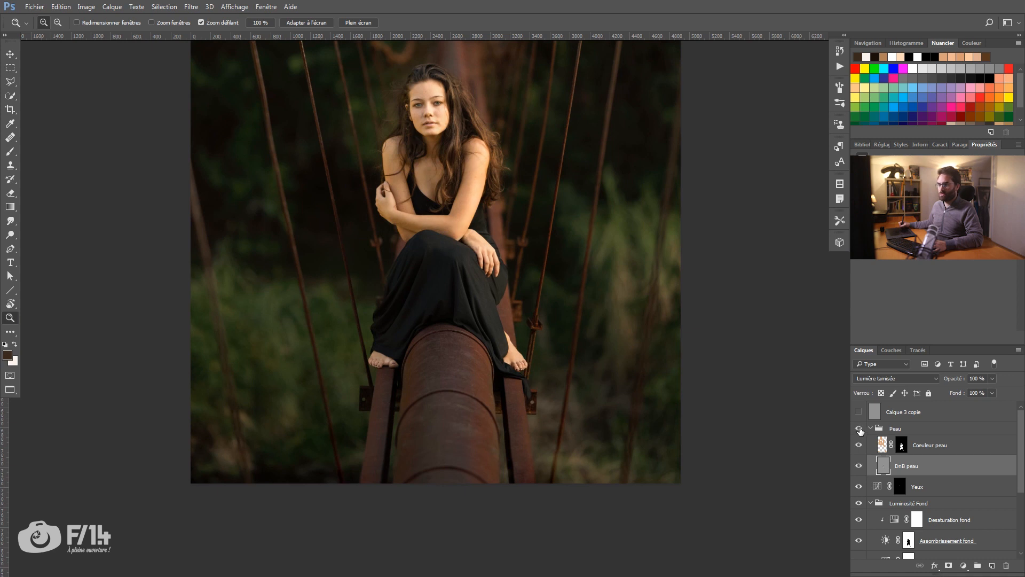
left_click(859, 430)
left_click(860, 431)
Step: Examine the retouched skin on the face, shoulders and arms close up
left_click_drag(411, 160, 418, 196)
scroll(418, 196, "up", 2)
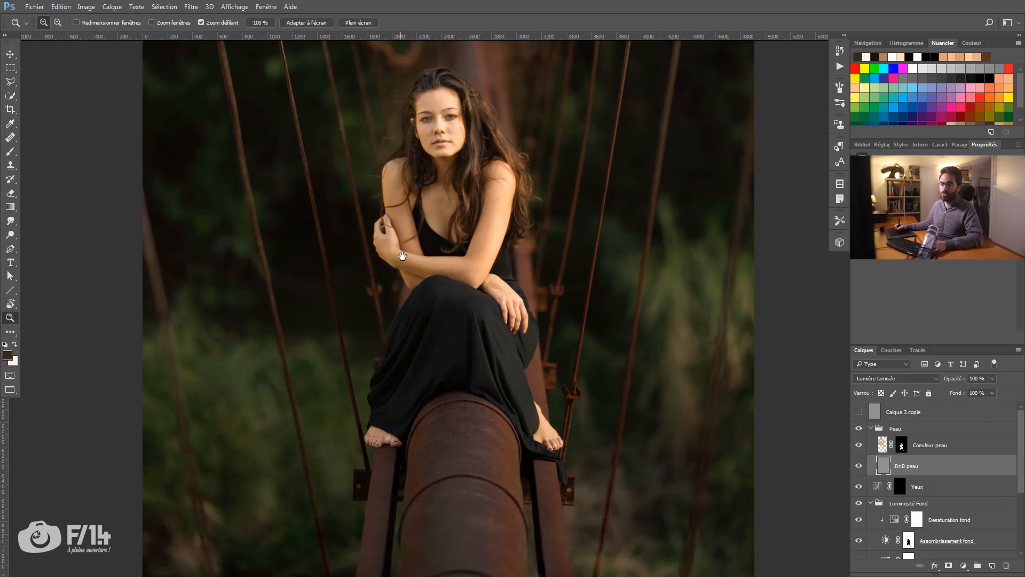
scroll(385, 201, "up", 2)
key("b")
key("bracketleft")
key("bracketleft")
key("bracketleft")
key("bracketleft")
key("bracketleft")
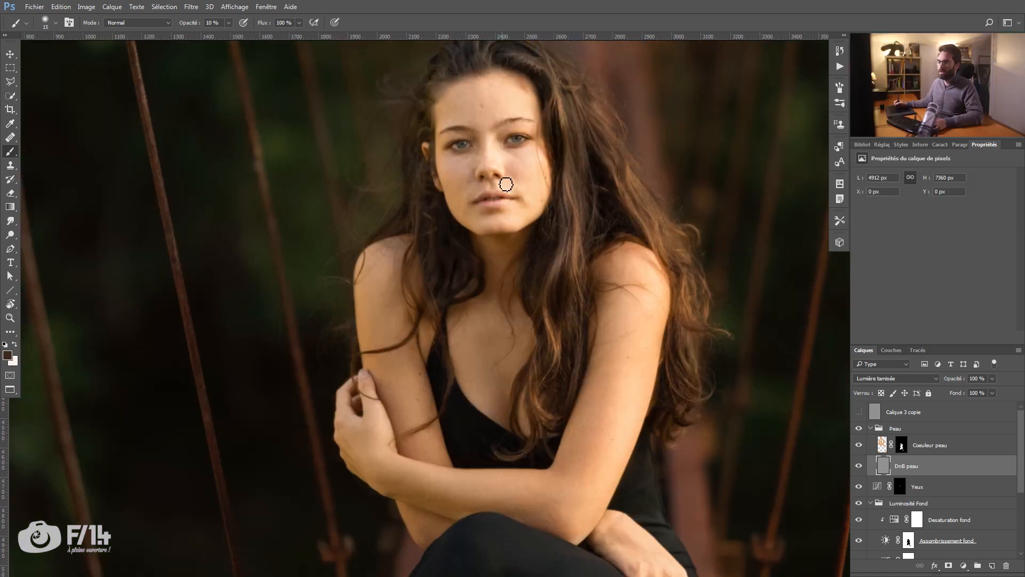
scroll(431, 222, "up", 2)
key("z")
left_click(477, 151)
left_click_drag(477, 151, 480, 162)
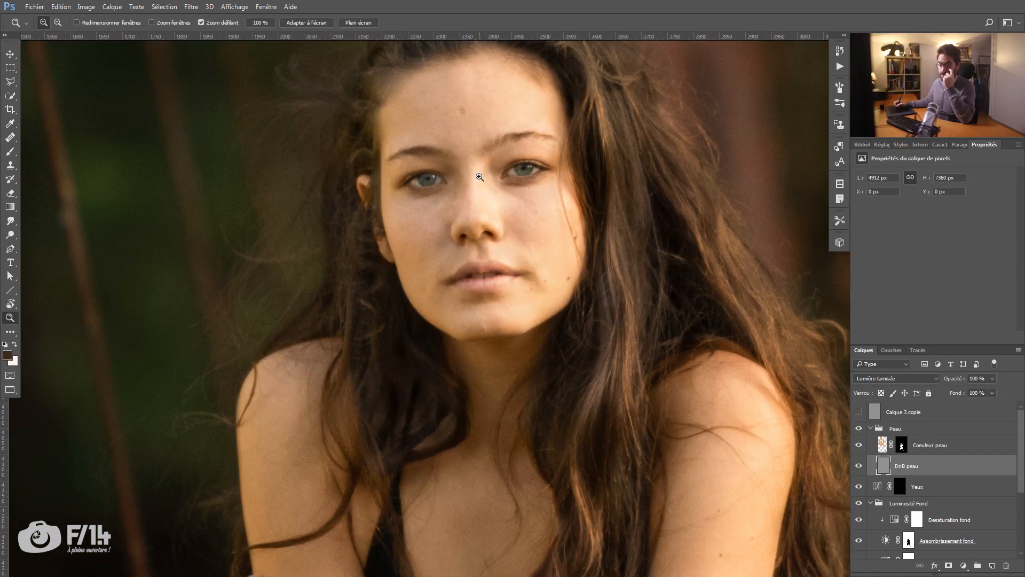
left_click_drag(510, 168, 521, 132)
left_click_drag(373, 339, 337, 277)
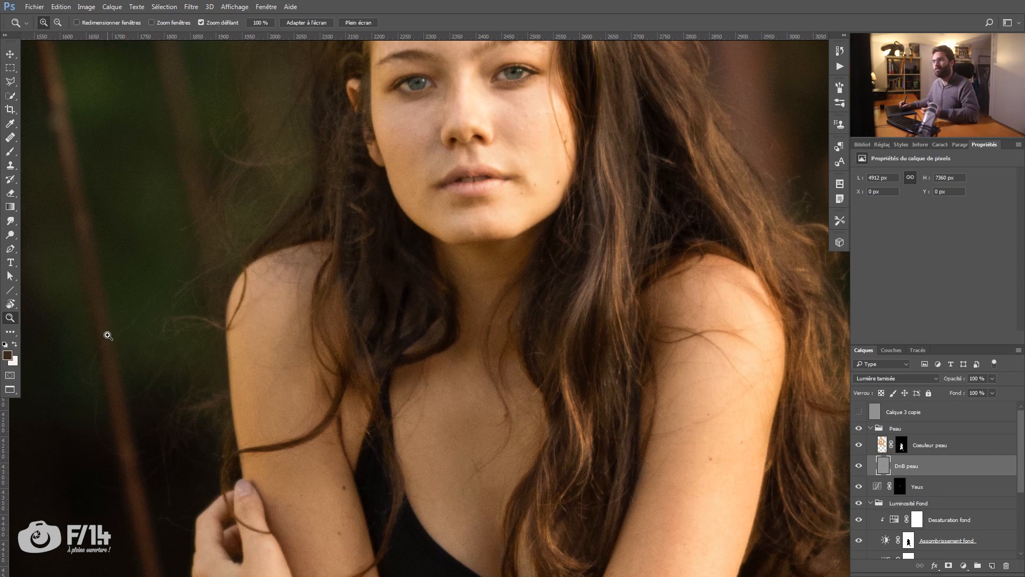
Step: Open the blending options of Coeuleur peau, move the dialog clear of the face, and try a stronger layer opacity
left_click(957, 447)
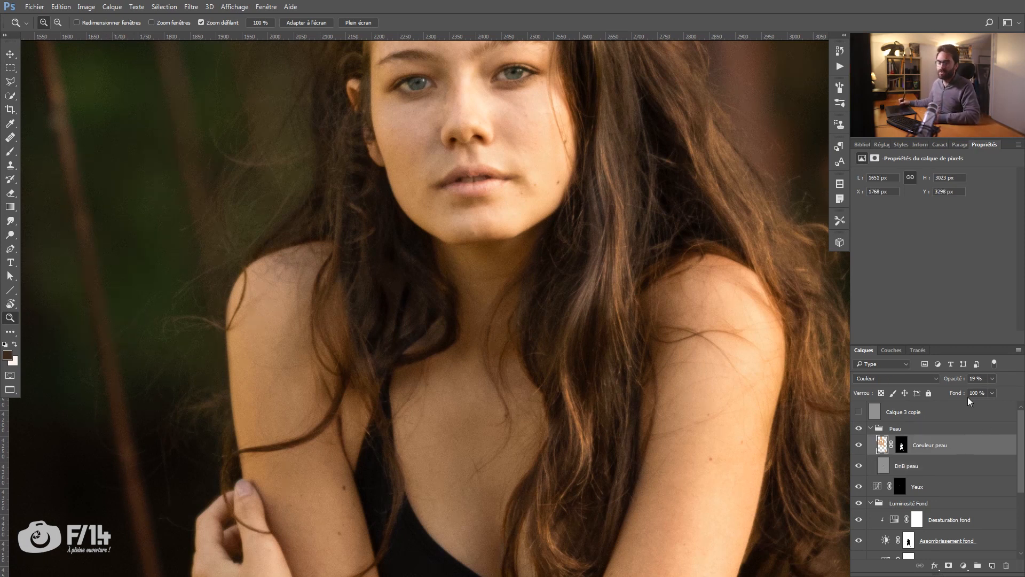
double_click(992, 443)
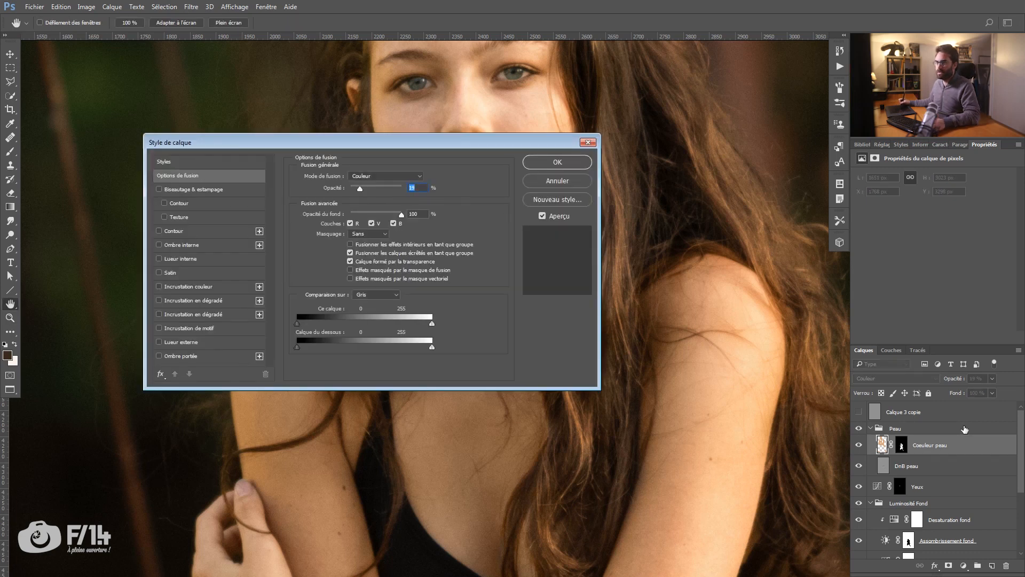
key("Return")
right_click(965, 447)
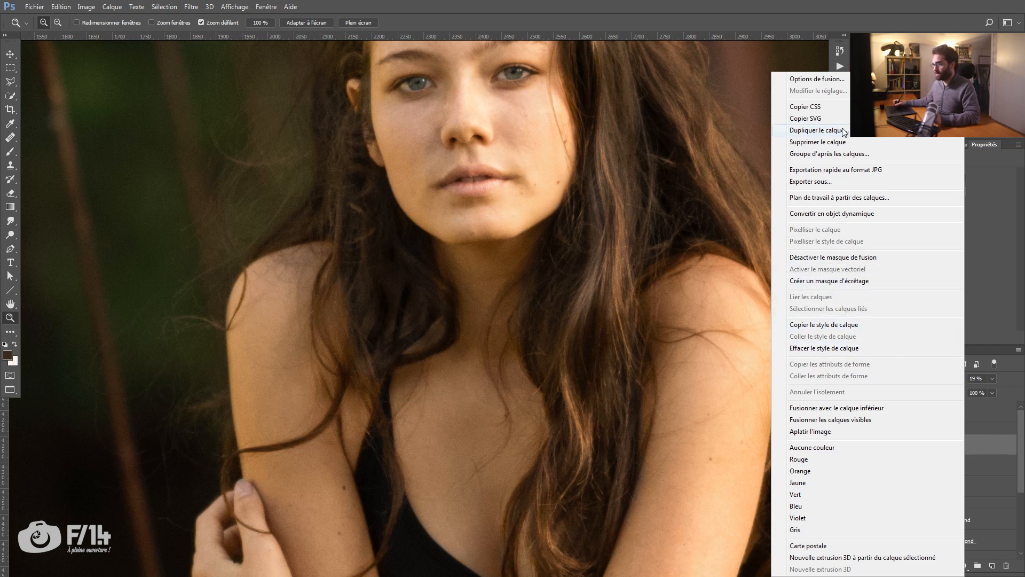
left_click(846, 82)
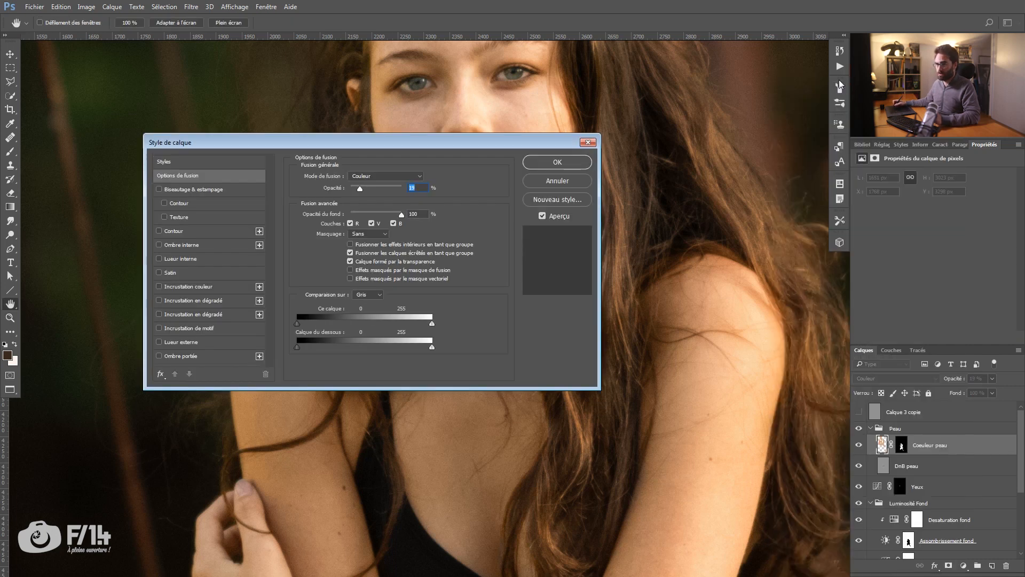
left_click_drag(361, 139, 391, 124)
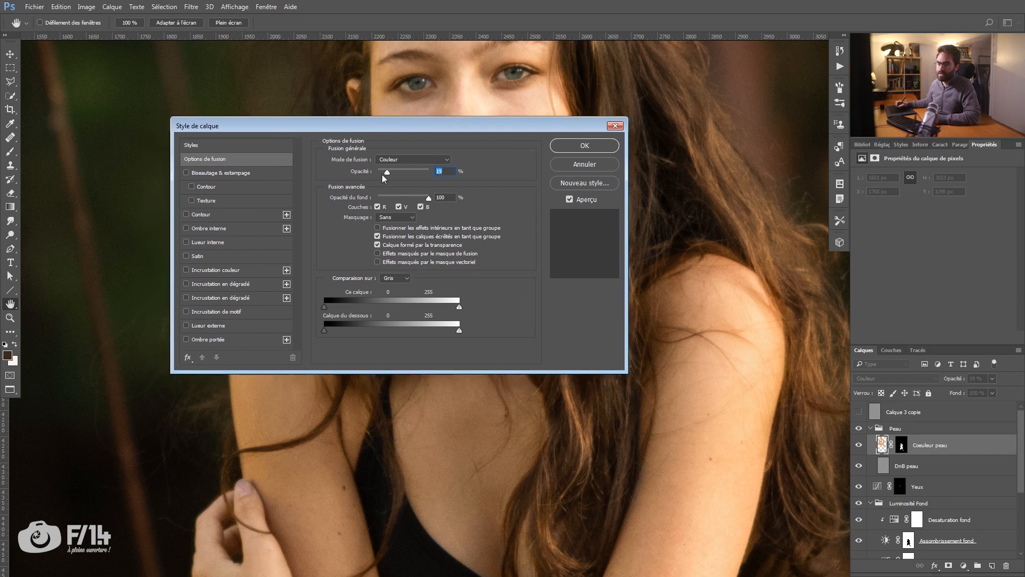
left_click_drag(444, 125, 821, 53)
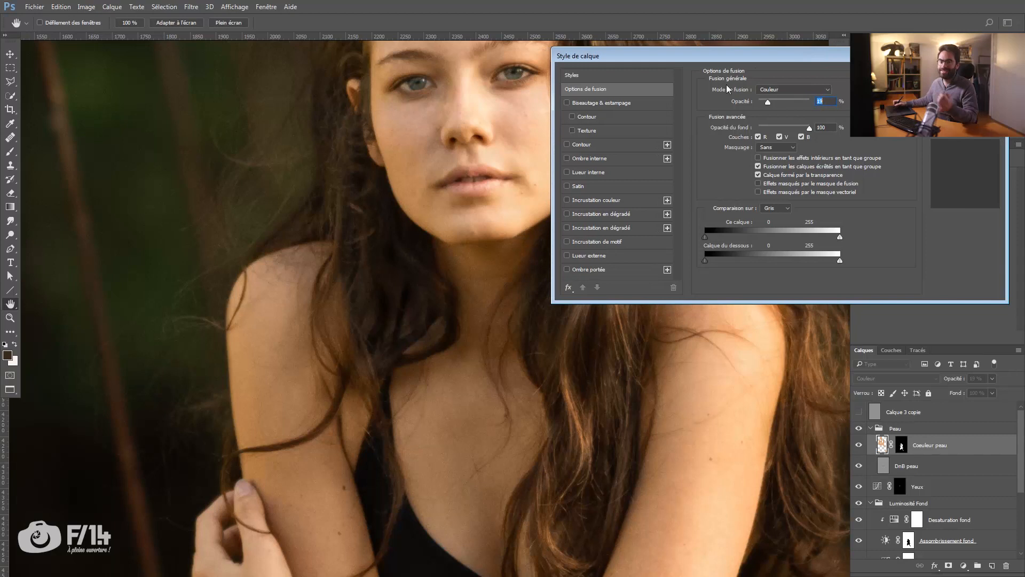
left_click_drag(774, 99, 815, 105)
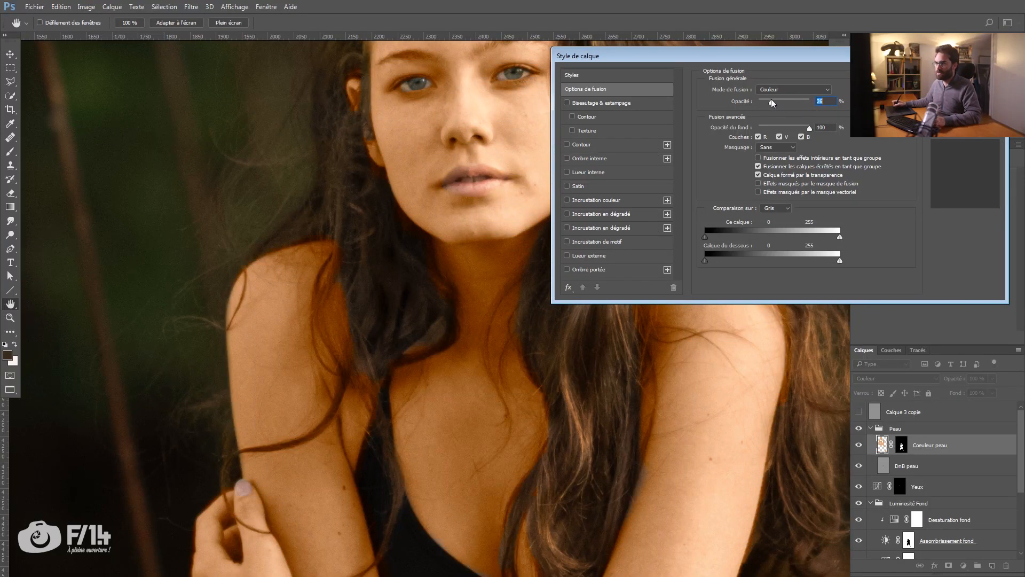
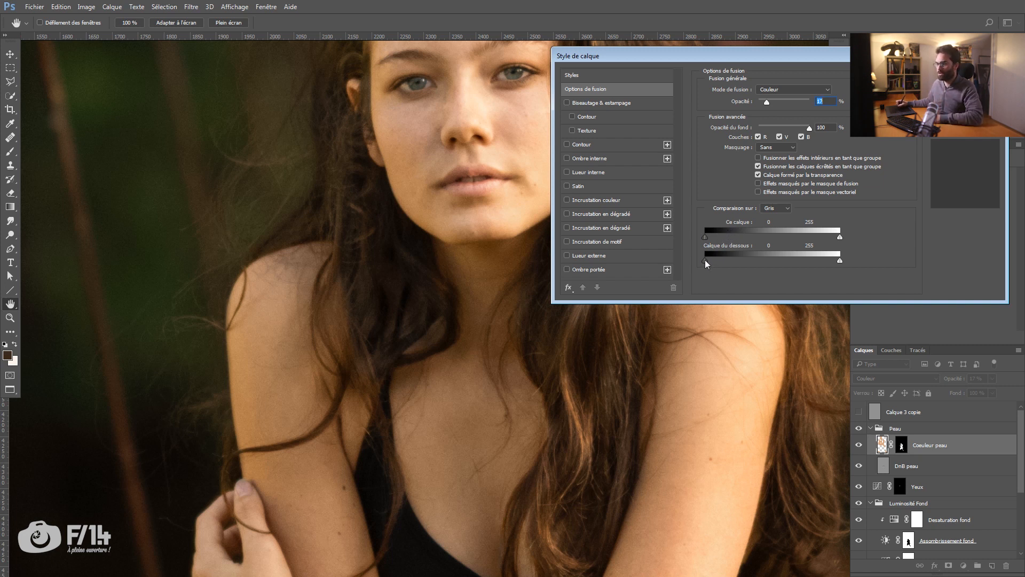
Step: Try splitting the underlying layer's dark blending limit for Coeuleur peau at 31 / 99, with the layer opacity at 100%
left_click_drag(727, 260, 759, 258)
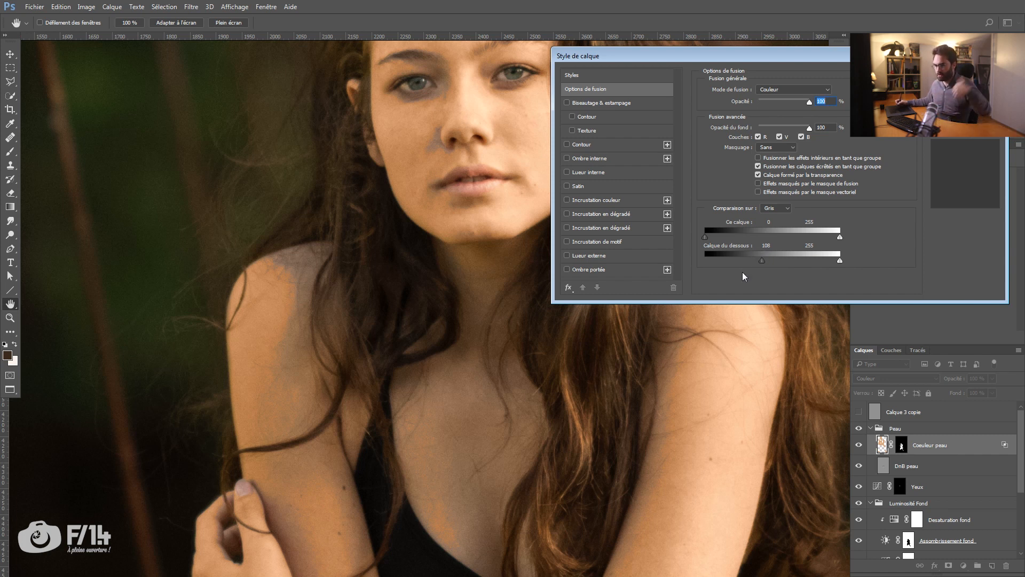
key("alt")
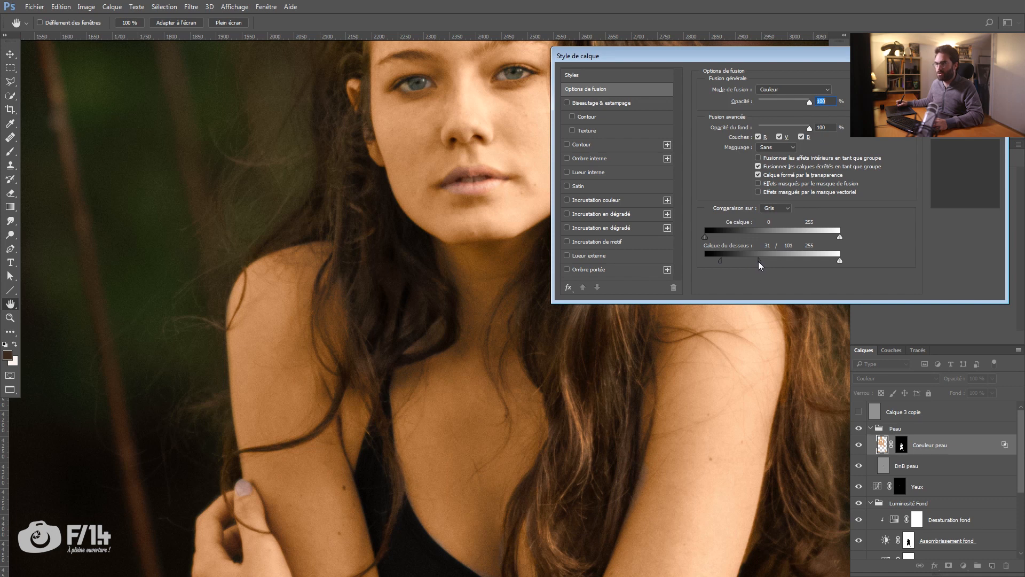
left_click_drag(758, 261, 757, 261)
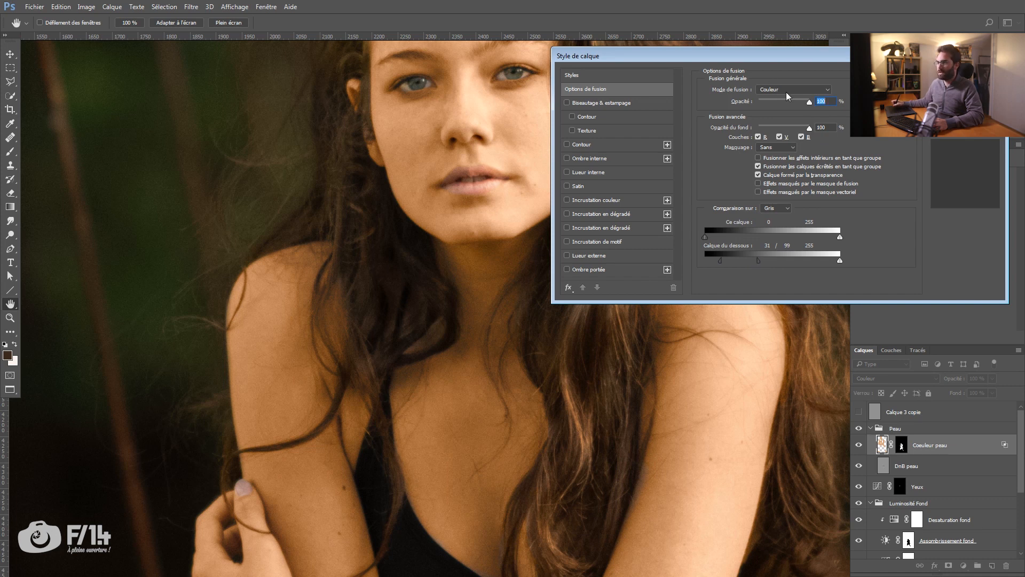
left_click_drag(772, 101, 810, 100)
key("Return")
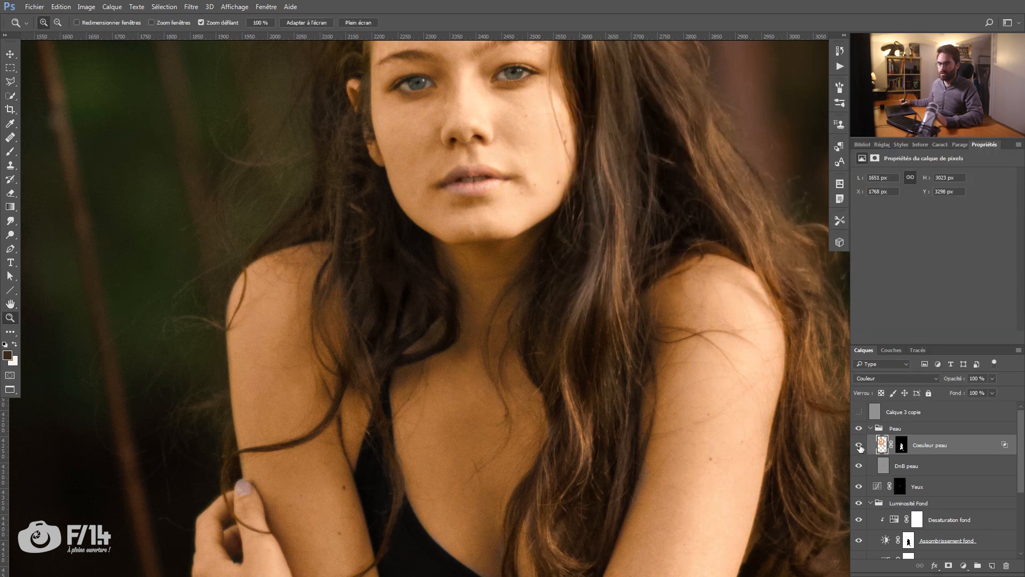
Step: Split the underlying layer's dark blending limit for Coeuleur peau at 33 / 116 and set the layer opacity to 18%
double_click(1004, 446)
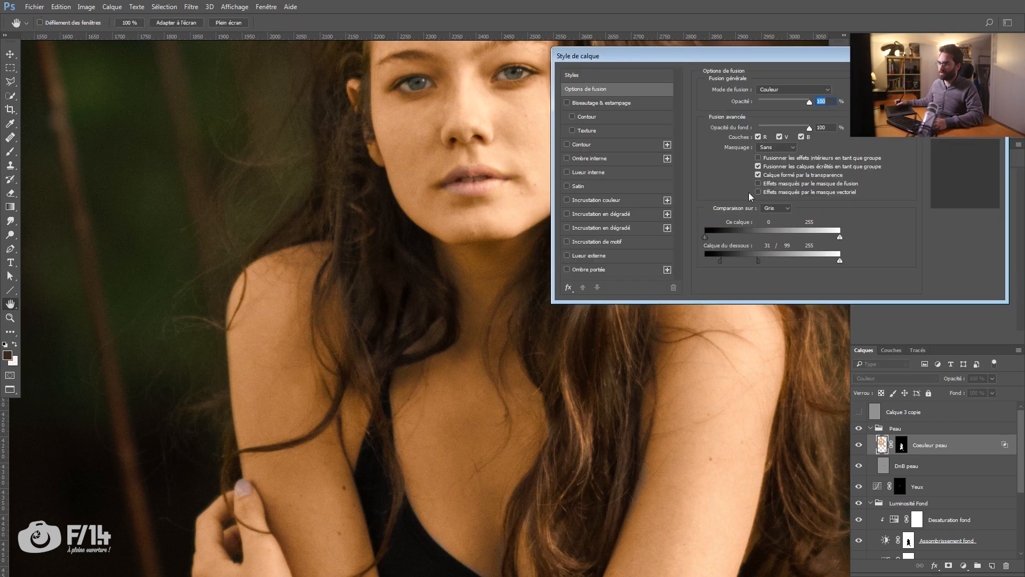
left_click_drag(758, 260, 442, 238)
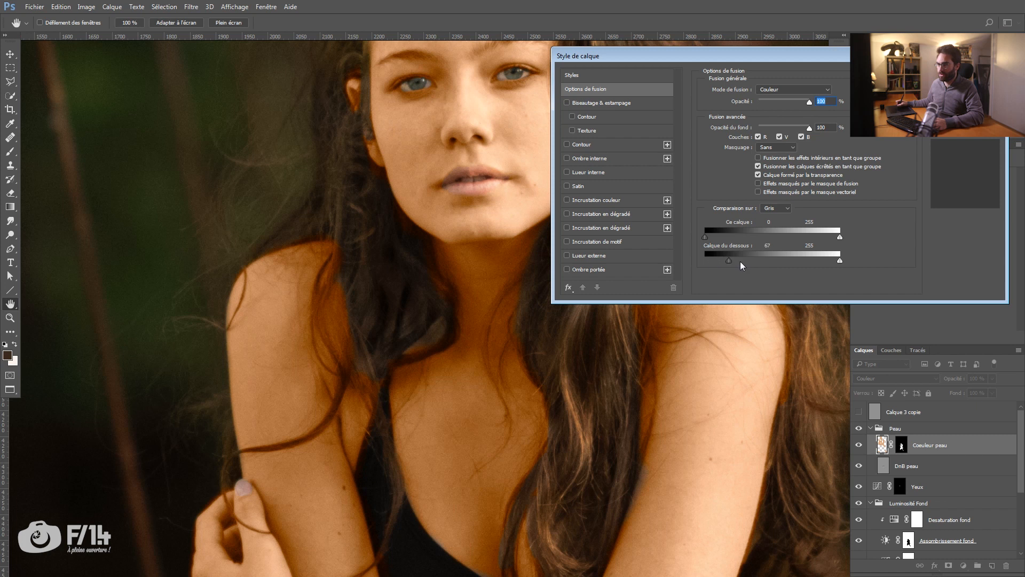
left_click_drag(755, 262, 743, 262)
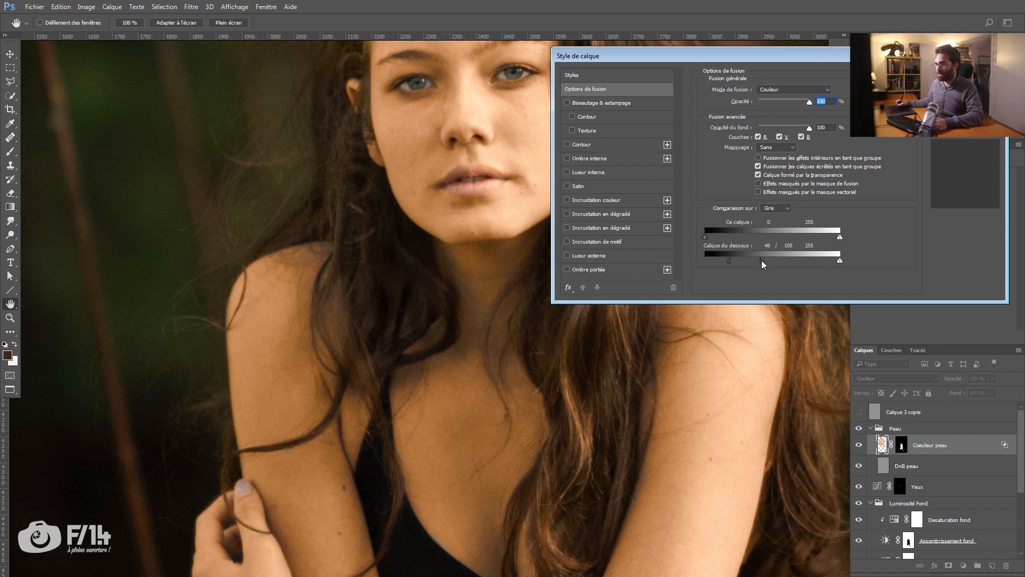
left_click_drag(769, 261, 767, 261)
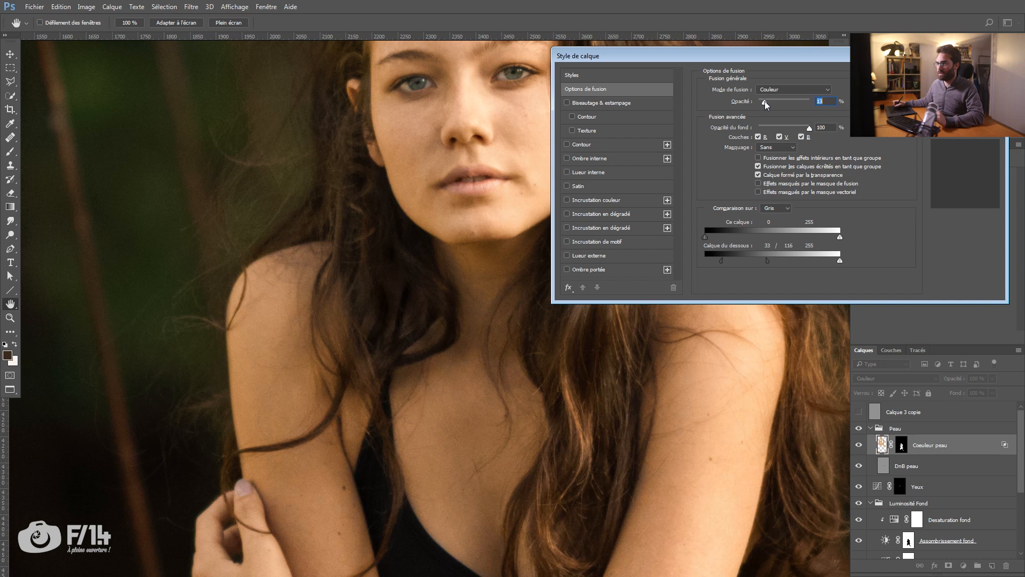
left_click_drag(767, 100, 768, 100)
left_click(966, 74)
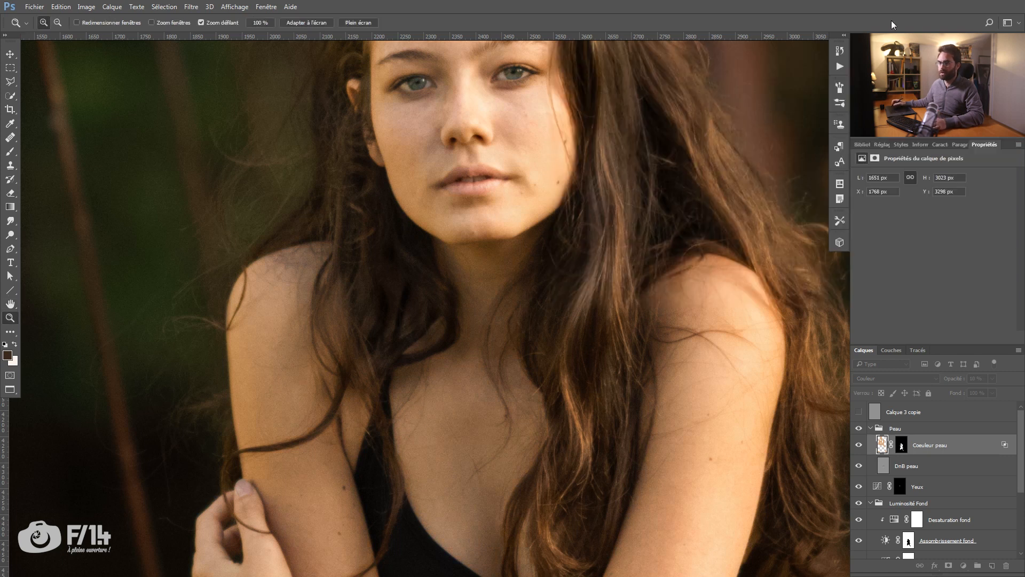
Step: Show Calque 3 copie, duplicate it into the Peau group just below DnB peau, and name the duplicate DnB Robe
left_click(632, 192, "alt")
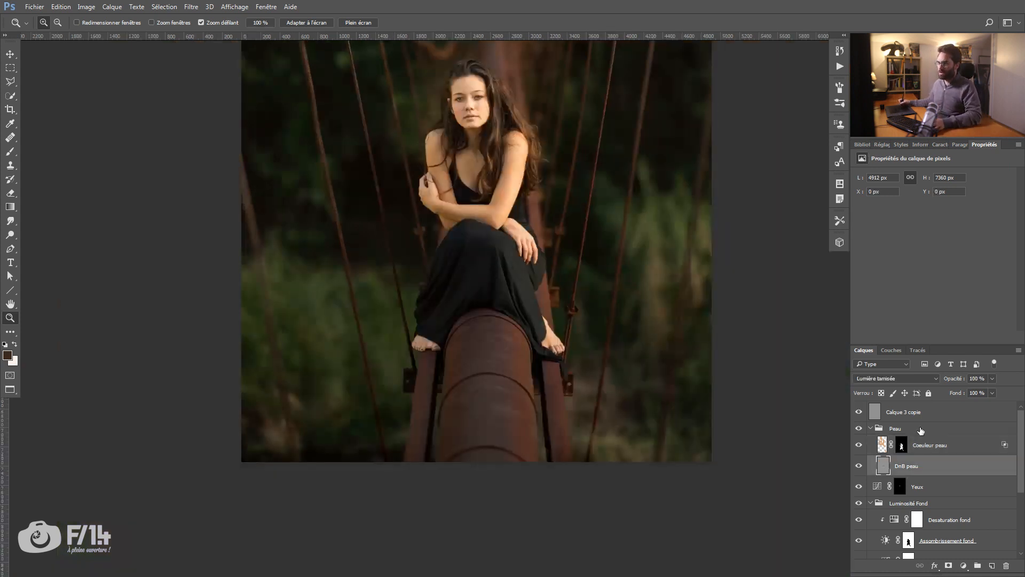
left_click(906, 419)
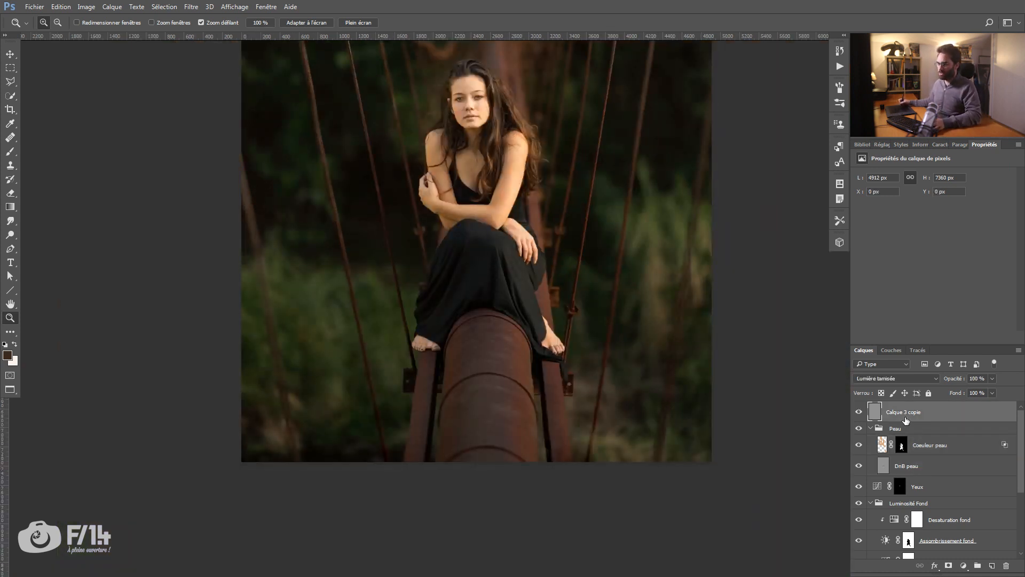
left_click_drag(908, 413, 921, 492)
double_click(907, 487)
type("Dn")
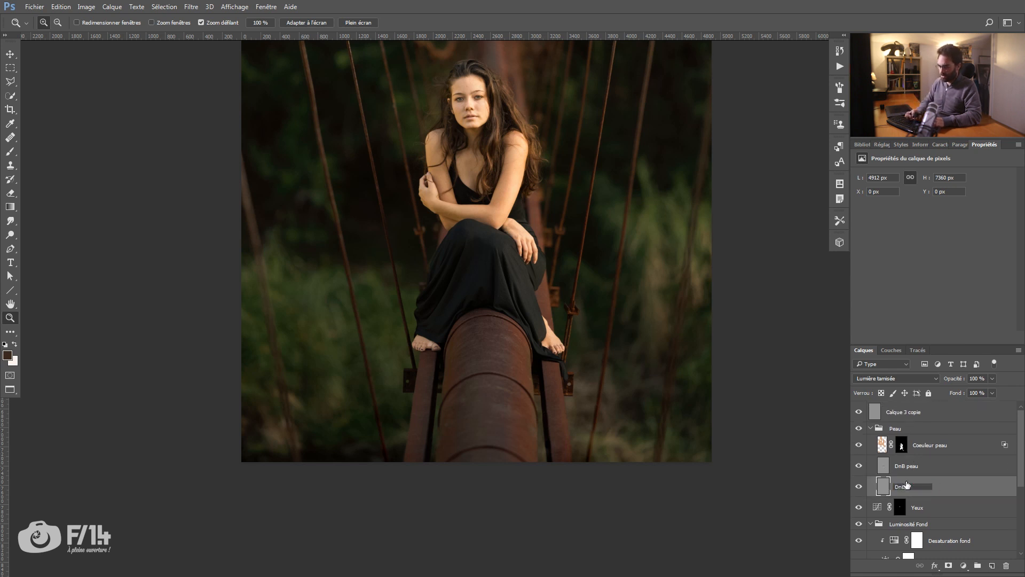
type("B robe")
key("Return")
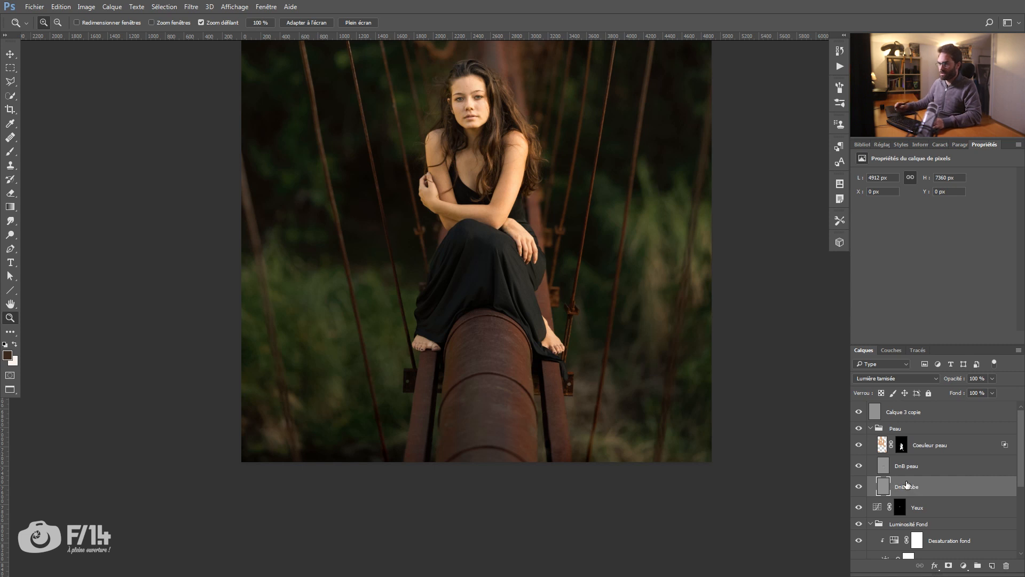
Step: Dodge and burn the folds of the dress on DnB Robe with a small 5% opacity brush, using white and black
left_click(497, 293)
key("b")
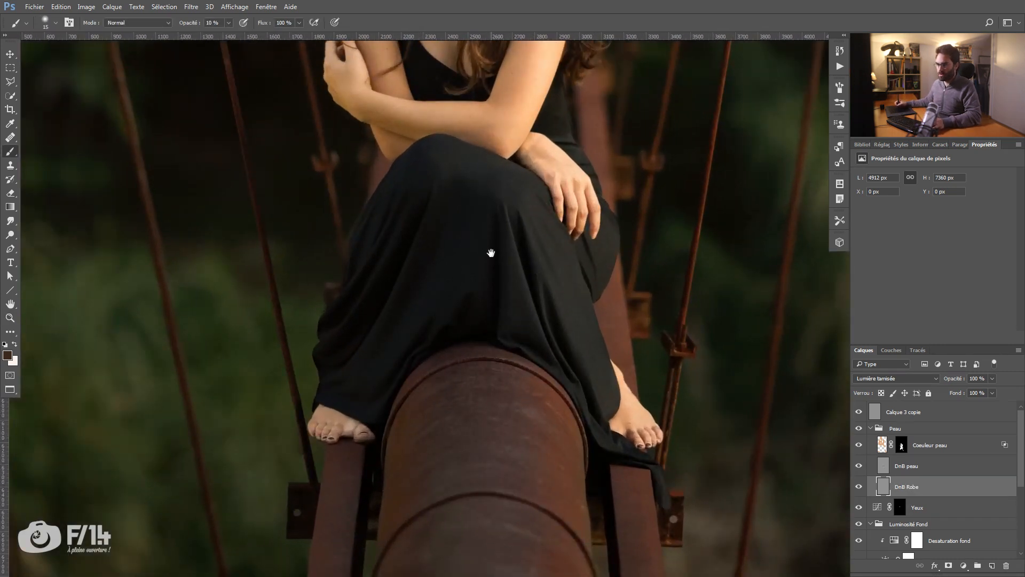
left_click_drag(491, 253, 503, 246)
key("bracketleft")
key("bracketleft")
key("bracketleft")
key("bracketleft")
key("bracketleft")
key("bracketleft")
key("d")
key("bracketright")
key("bracketright")
key("bracketright")
key("bracketright")
key("0")
key("5")
key("x")
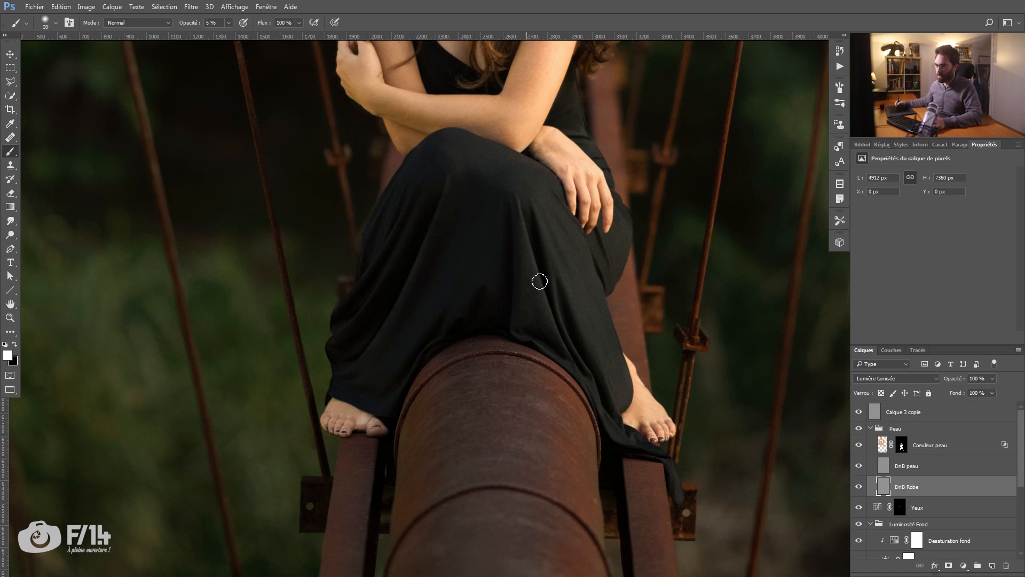
key("x")
key("x")
key("x")
key("x")
left_click_drag(521, 198, 525, 213)
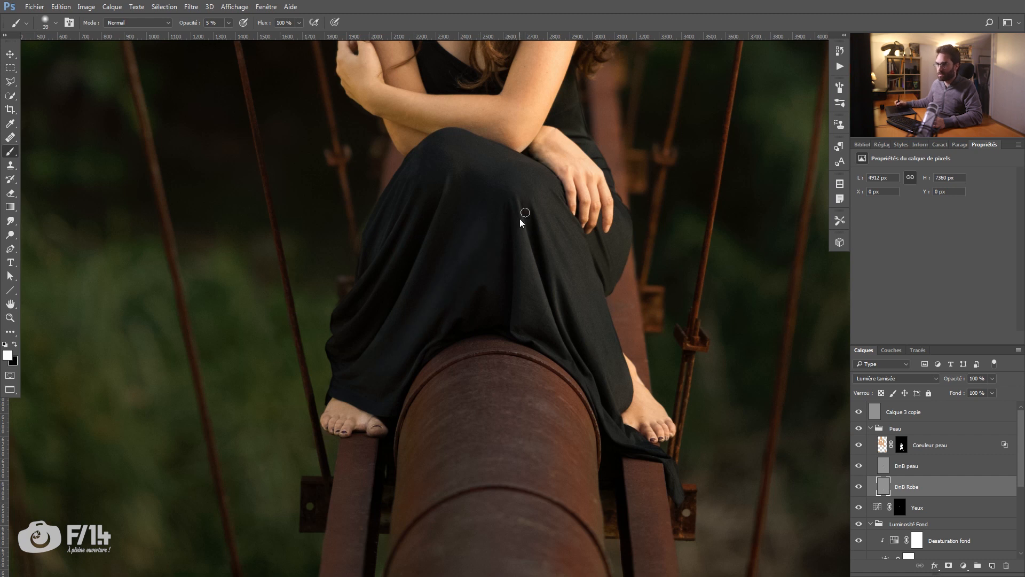
left_click_drag(588, 168, 582, 326)
Step: Compare the whole portrait with and without the DnB Robe layer
left_click_drag(558, 264, 507, 284)
left_click(859, 488)
left_click(859, 489)
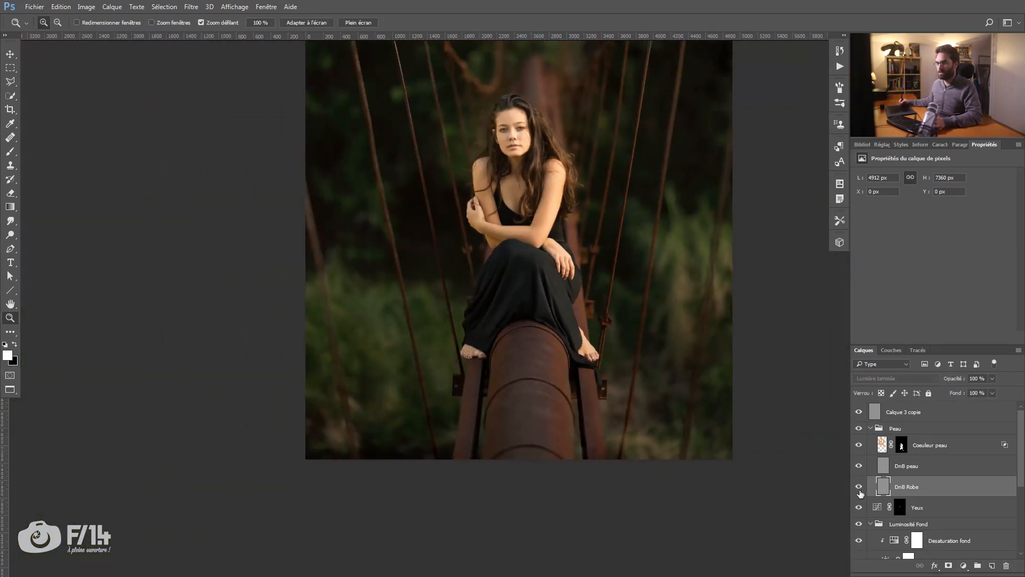
left_click(859, 489)
left_click(859, 490)
left_click_drag(521, 313, 504, 346)
left_click_drag(496, 282, 491, 312)
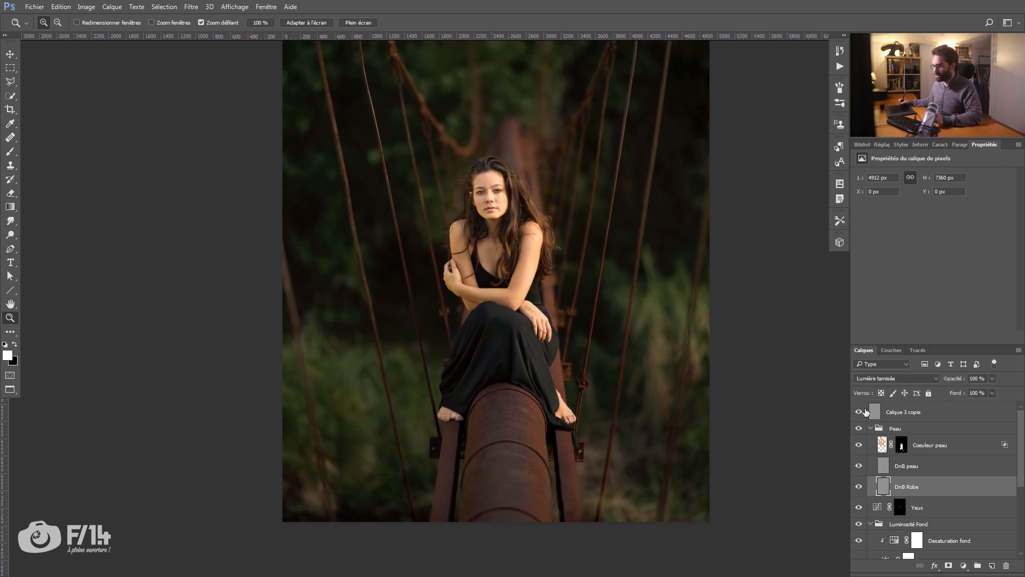
Step: Collapse the Peau group and rename Calque 3 copie as DnB fond
left_click(869, 430)
left_click(871, 429)
left_click_drag(469, 301, 439, 307)
left_click_drag(446, 292, 411, 288)
left_click_drag(432, 226, 432, 308)
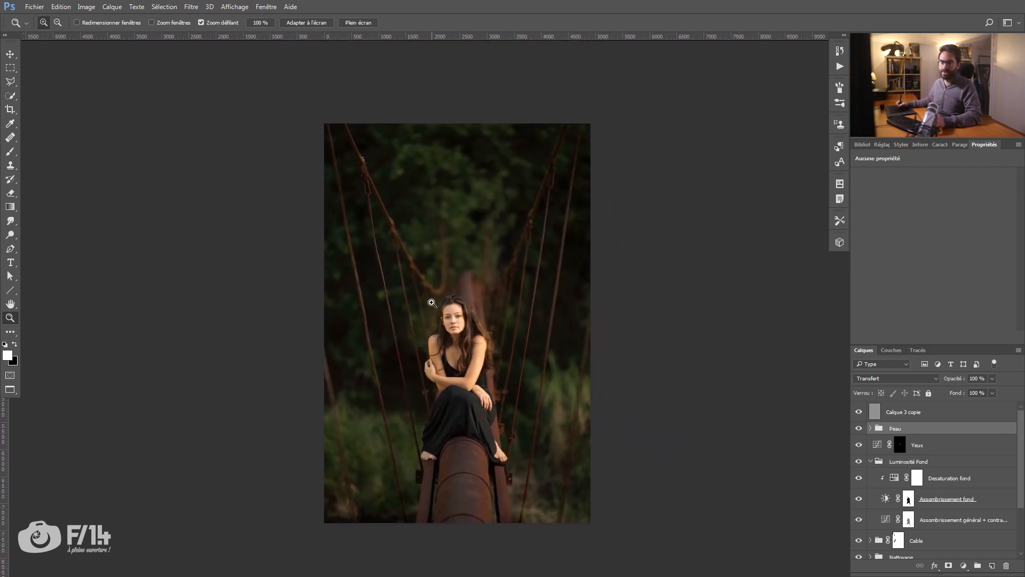
left_click(900, 411)
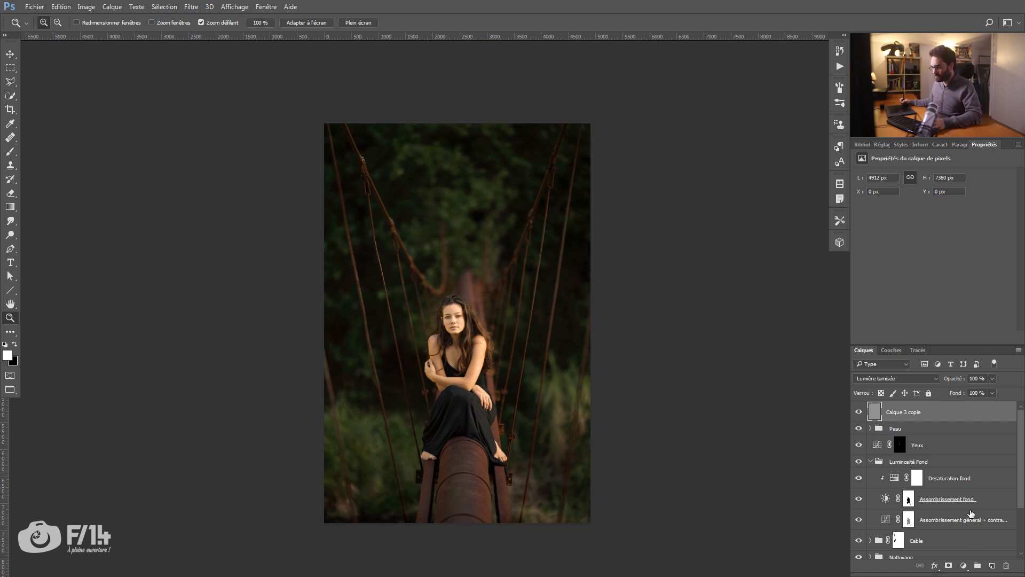
double_click(895, 412)
type("DnB")
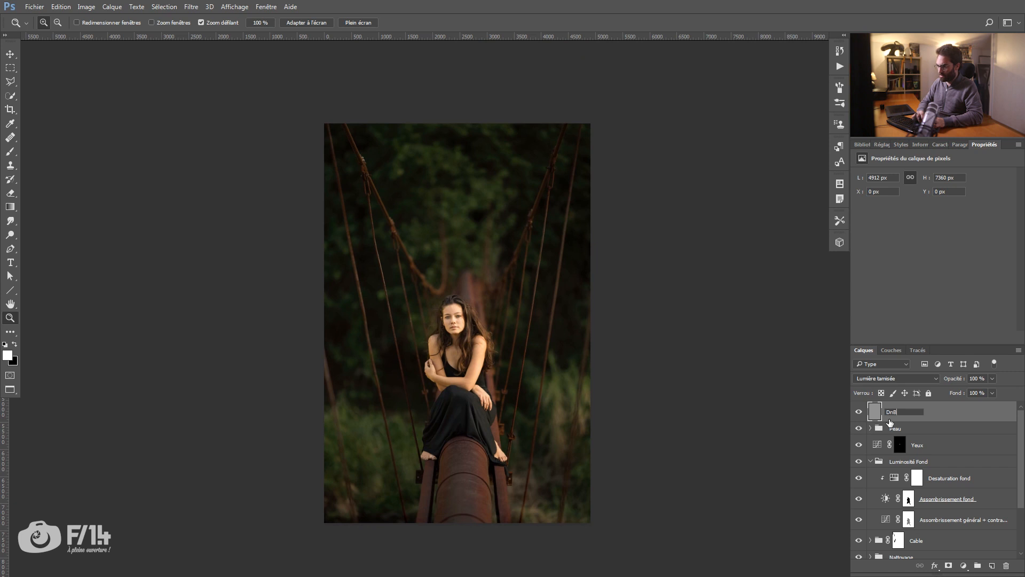
type(" fond")
key("Return")
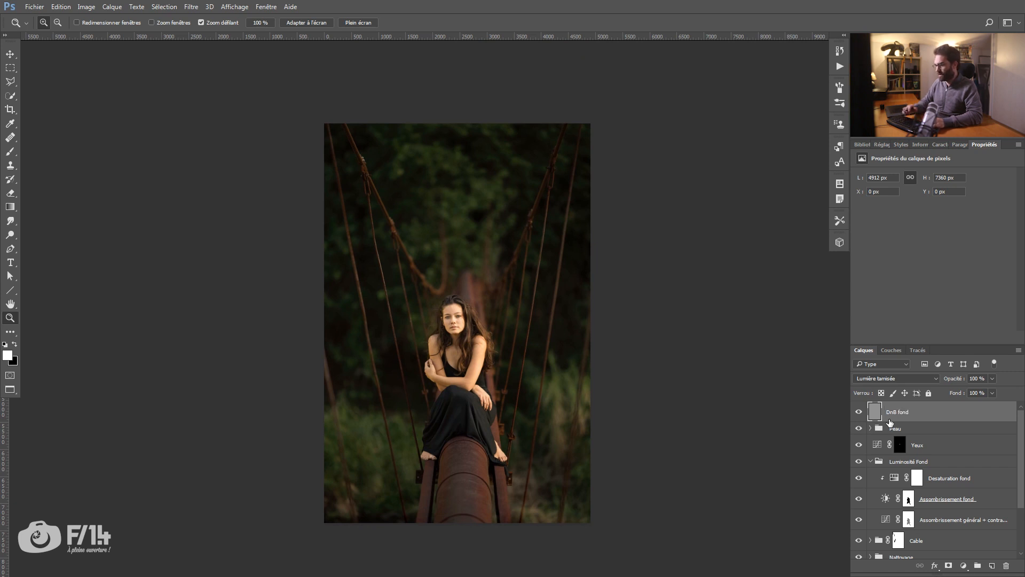
Step: Darken the foliage and the area behind the model on DnB fond with a large black brush at 10% opacity
key("b")
left_click_drag(500, 193, 483, 196)
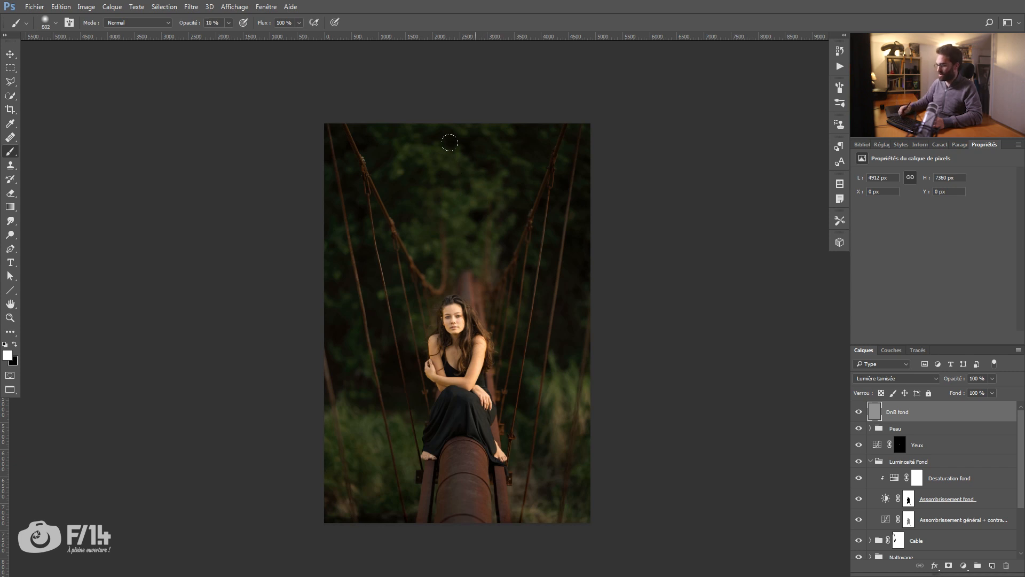
left_click_drag(482, 237, 465, 235)
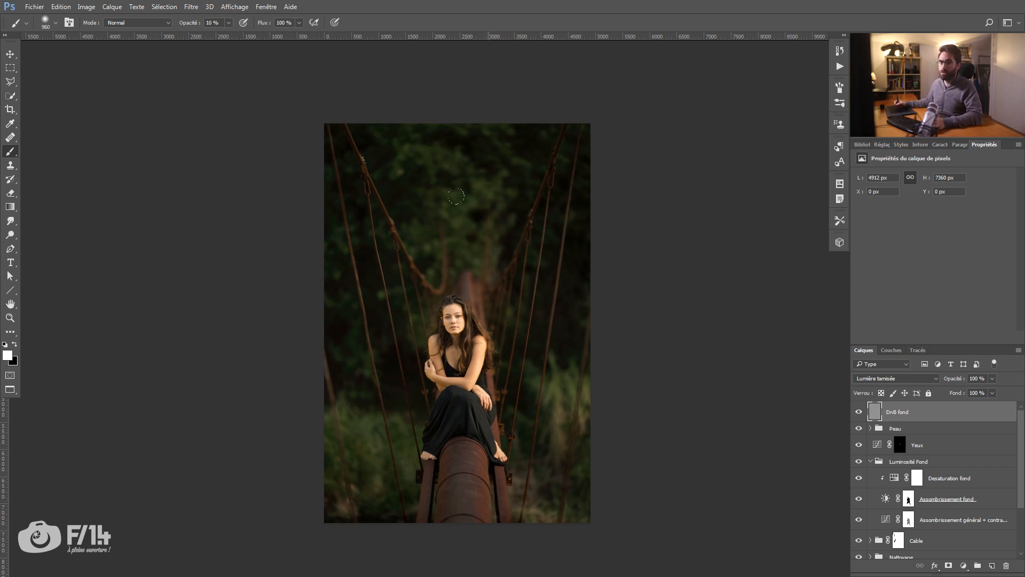
left_click_drag(473, 210, 476, 210)
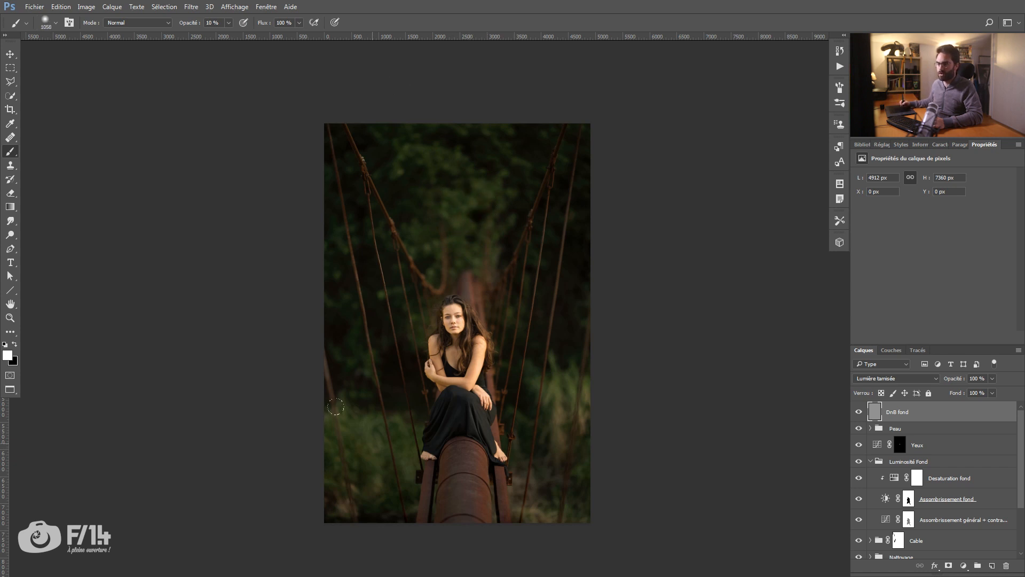
left_click_drag(388, 445, 383, 446)
key("x")
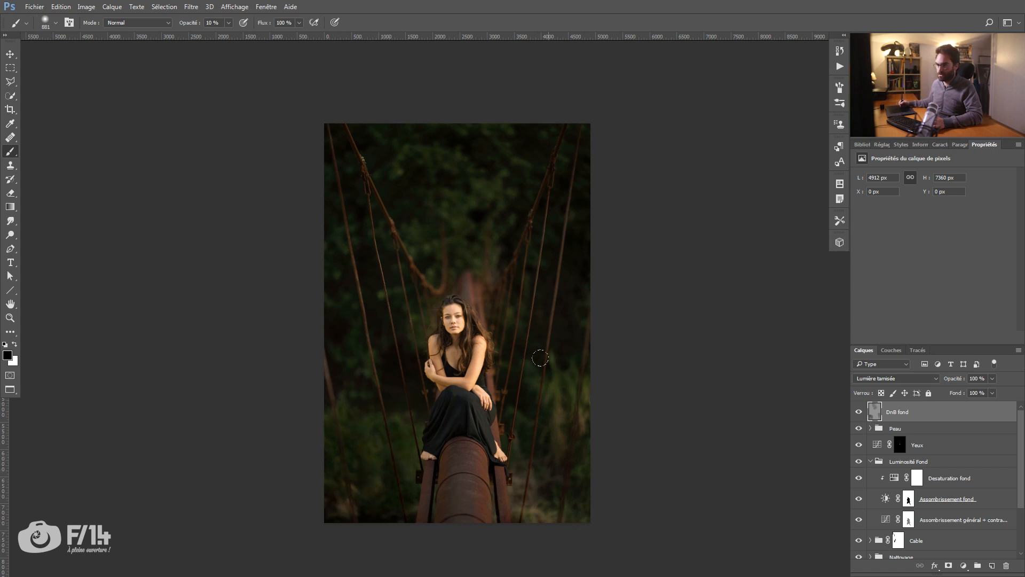
left_click_drag(537, 347, 553, 335)
left_click_drag(487, 283, 471, 284)
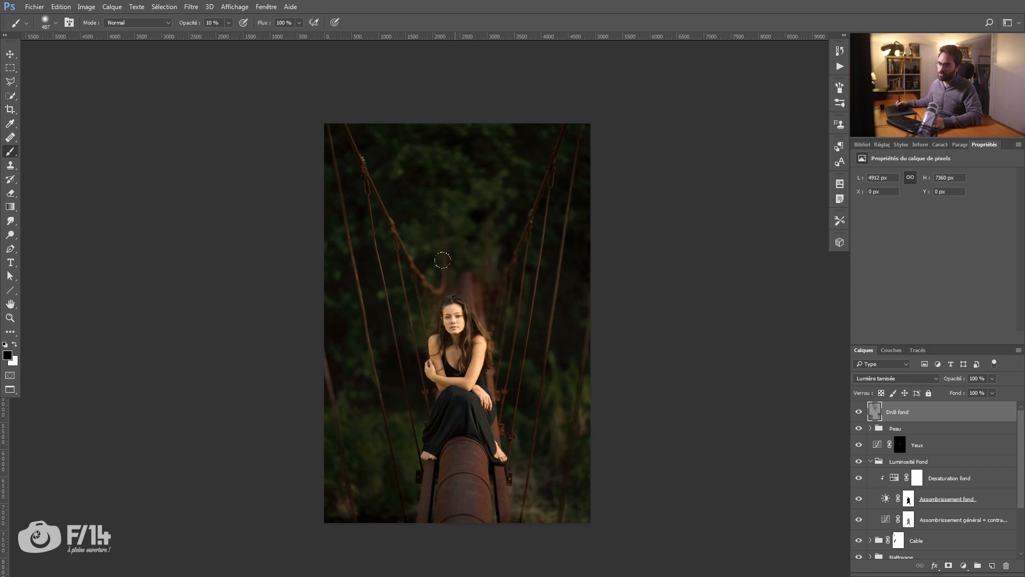
left_click_drag(484, 489, 490, 489)
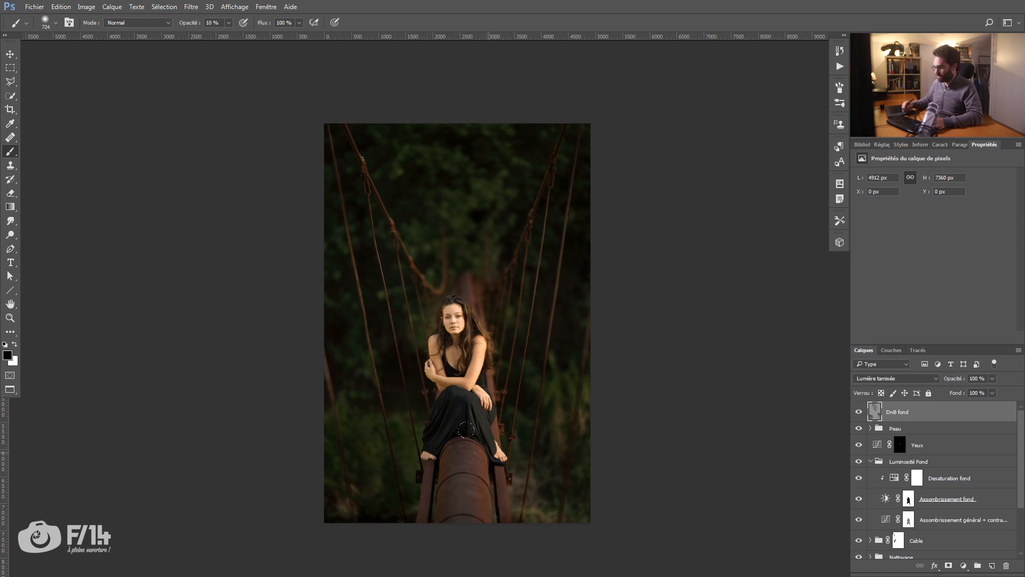
Step: Lighten the rusty pipe below the dress on DnB fond with a white brush, lowering the brush opacity to 5%
key("x")
left_click_drag(463, 454, 457, 460)
mouse_move(477, 509)
left_mouse_down()
mouse_move(467, 510)
mouse_move(479, 504)
left_mouse_up()
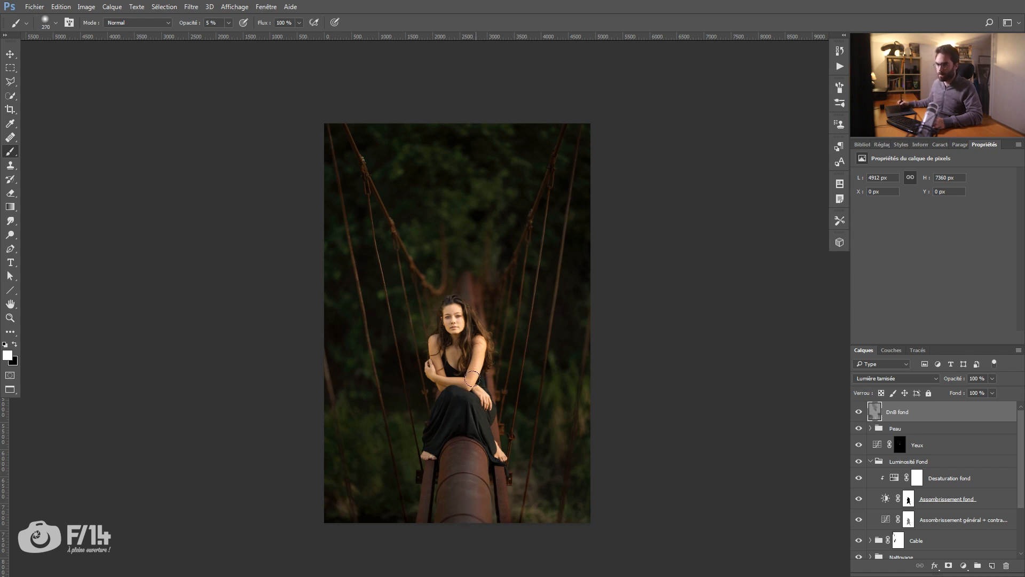
Step: Compare the image with and without DnB fond and set that layer's opacity to 69%
key("z")
left_click_drag(495, 370, 485, 365)
left_click(859, 412)
left_click(859, 412)
left_click(861, 412)
left_click(861, 411)
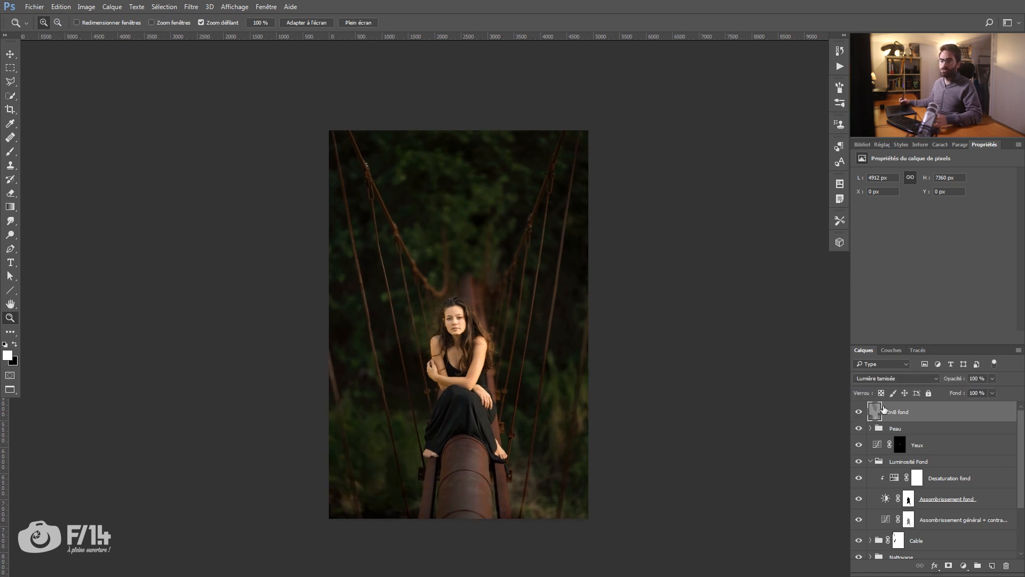
left_click_drag(956, 379, 938, 381)
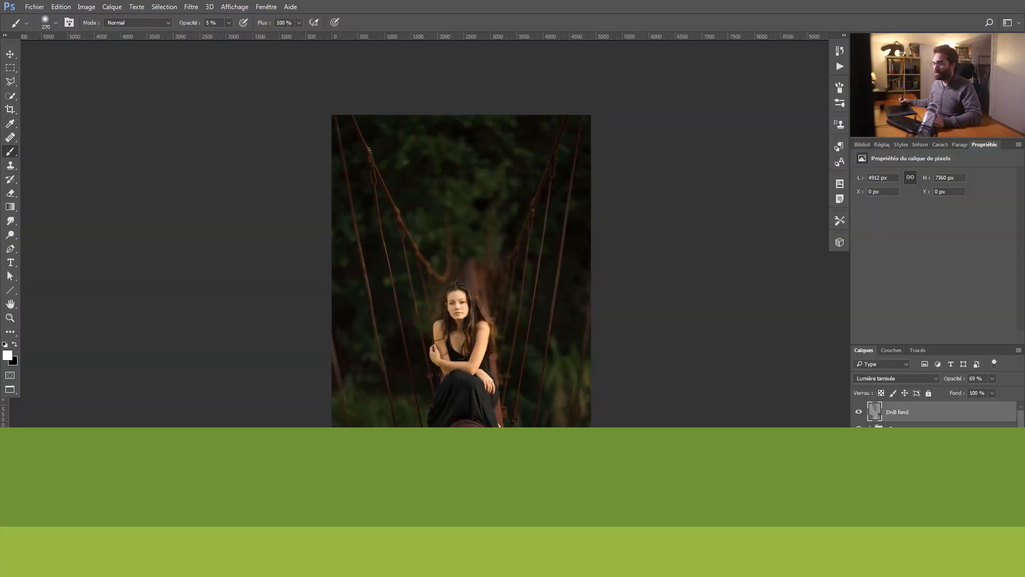
Step: Add a layer group named Finalisation above DnB fond
double_click(900, 408)
type("Finalisation")
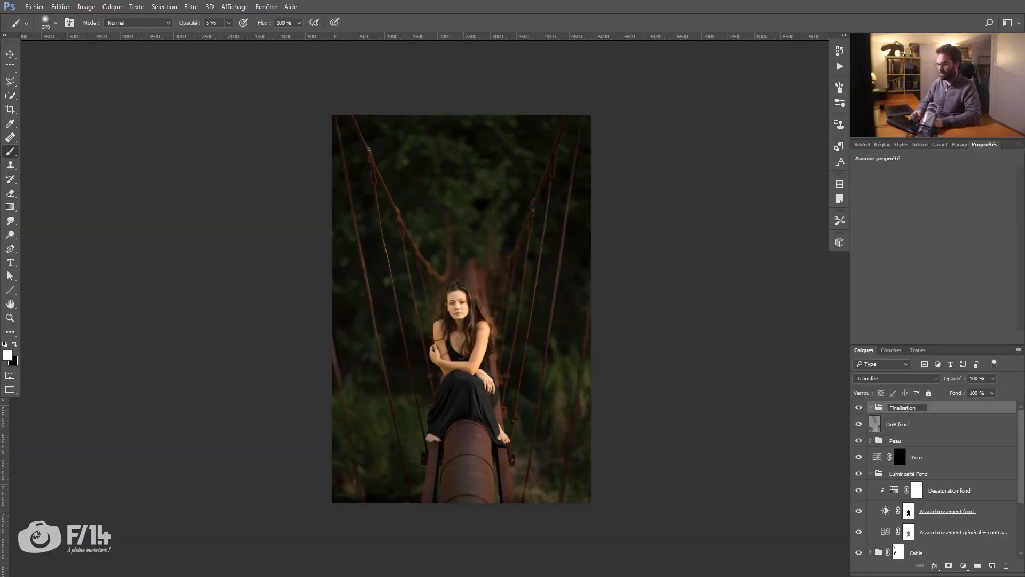
key("Return")
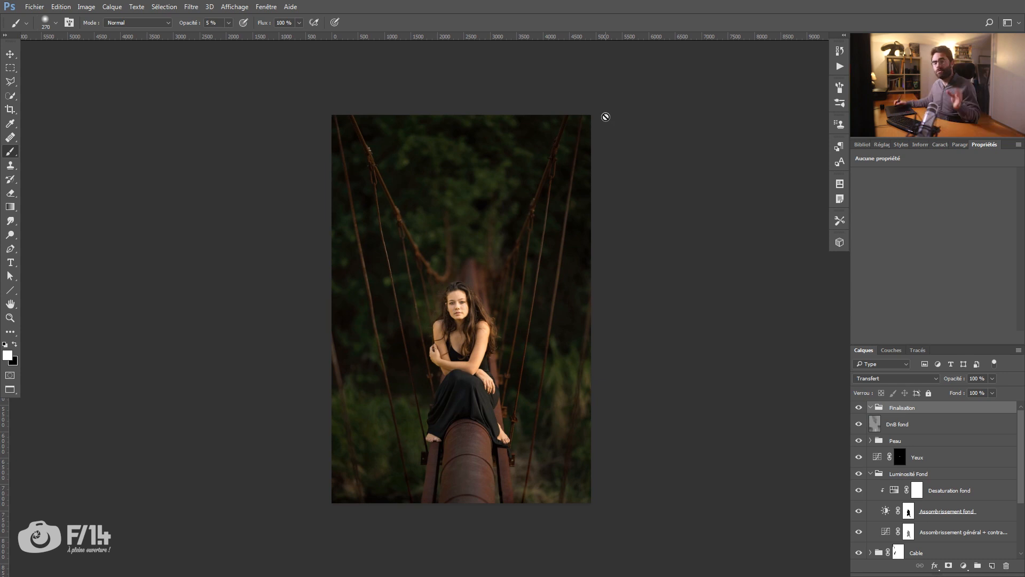
Step: Add a Curves adjustment inside the Finalisation group and raise the middle of the RGB curve slightly
left_click(964, 566)
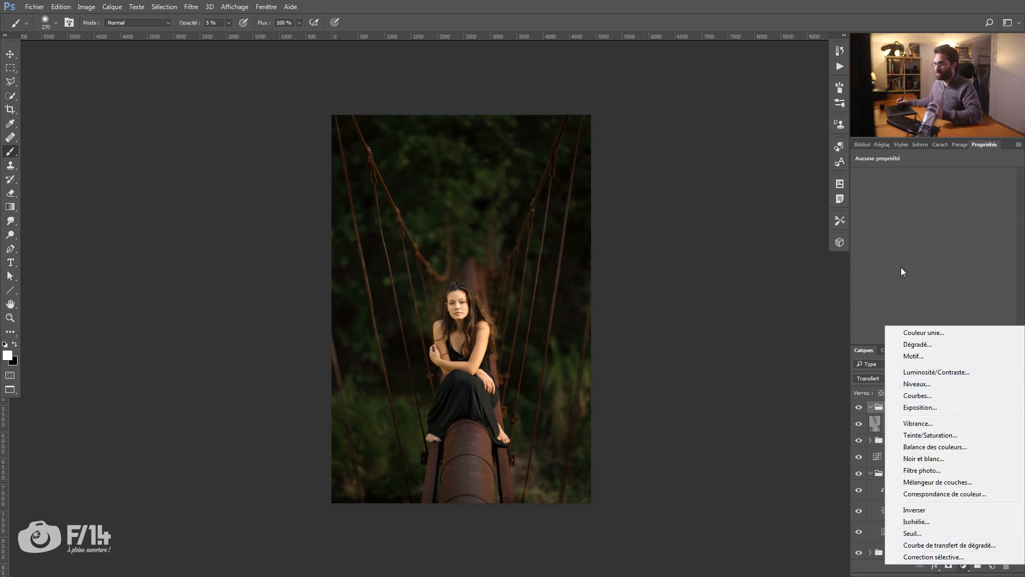
left_click(916, 396)
key("x")
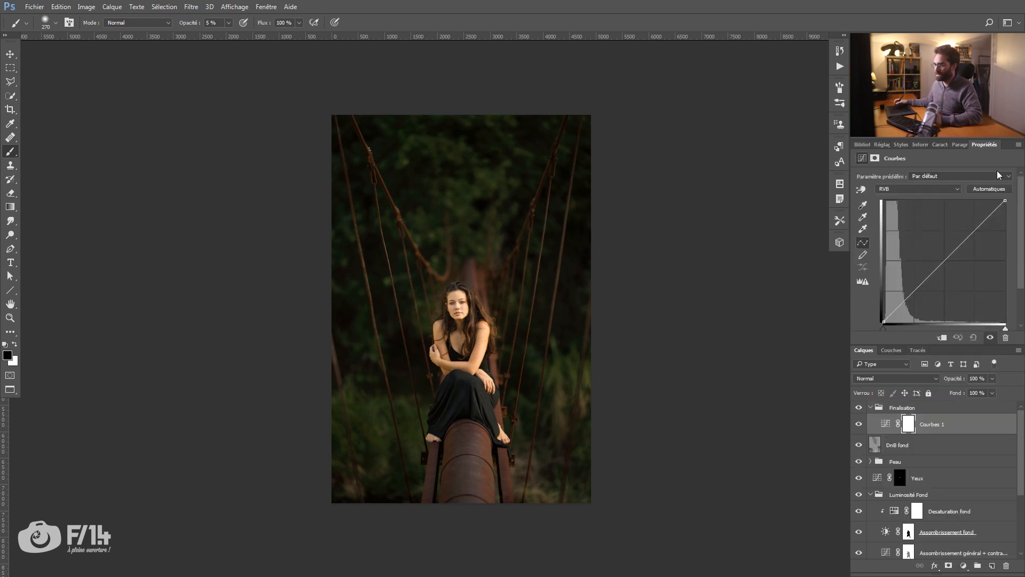
left_click_drag(941, 260, 934, 260)
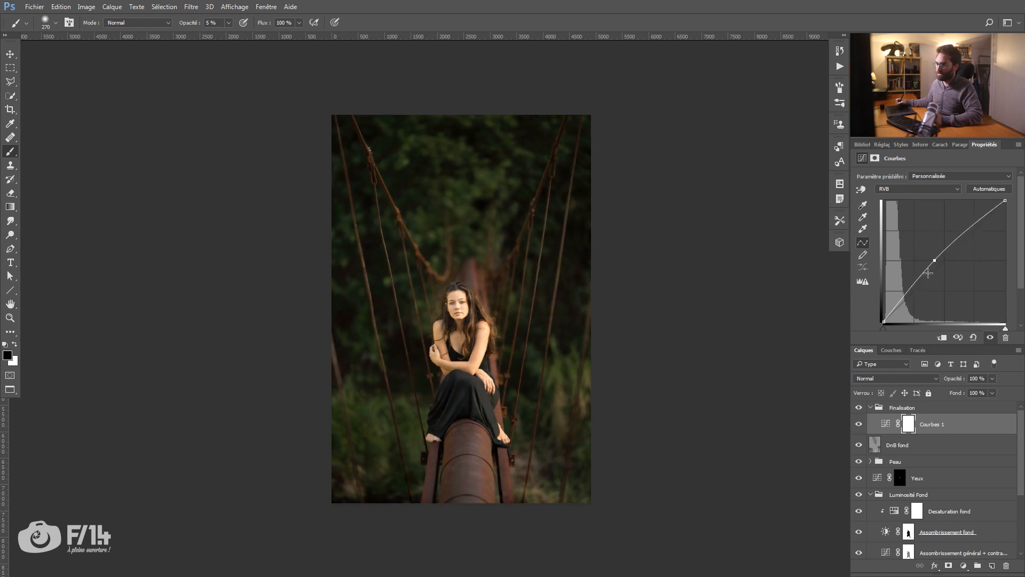
Step: Draw a linear gradient on the Courbes 1 mask, white at the image's right edge fading to black past the woman
left_click(916, 432)
key("g")
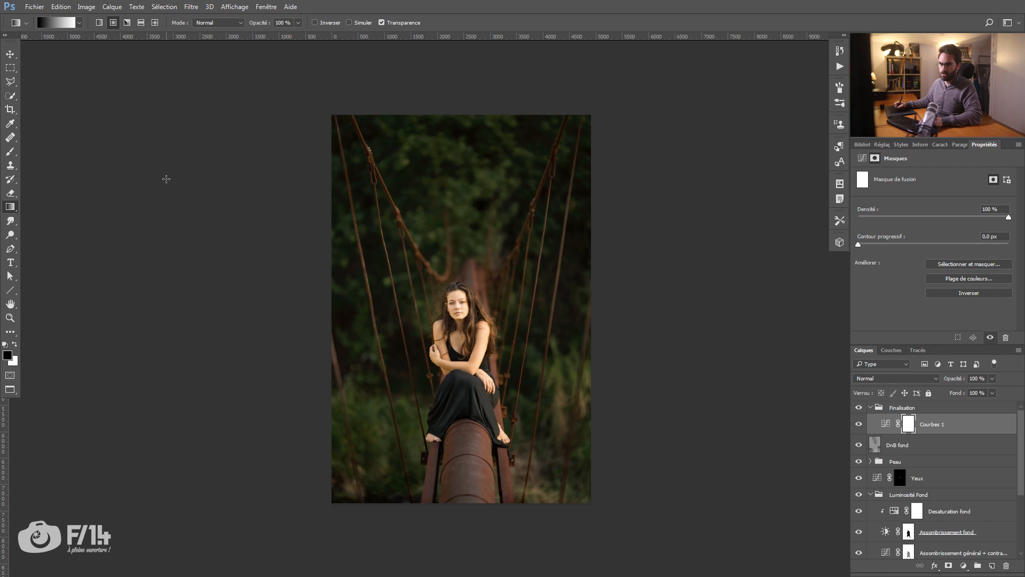
right_click(12, 210)
left_click(29, 208)
left_click(99, 24)
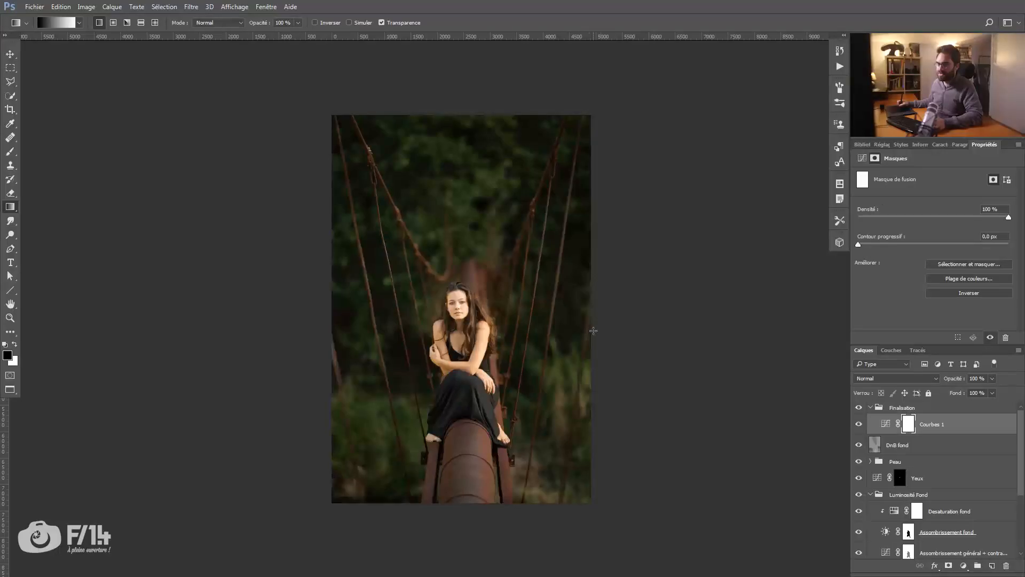
left_click_drag(591, 335, 446, 334)
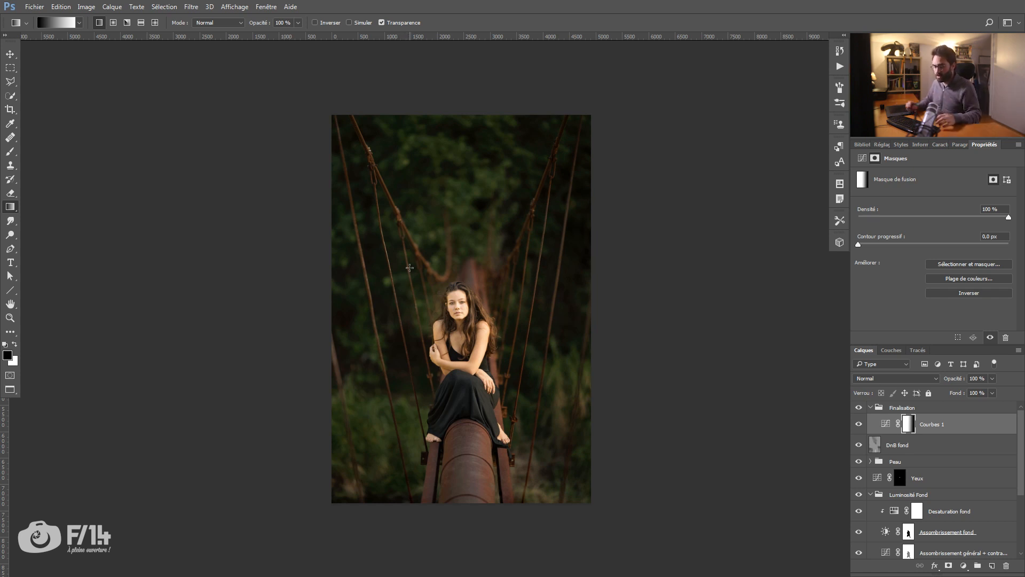
key("ctrl+i")
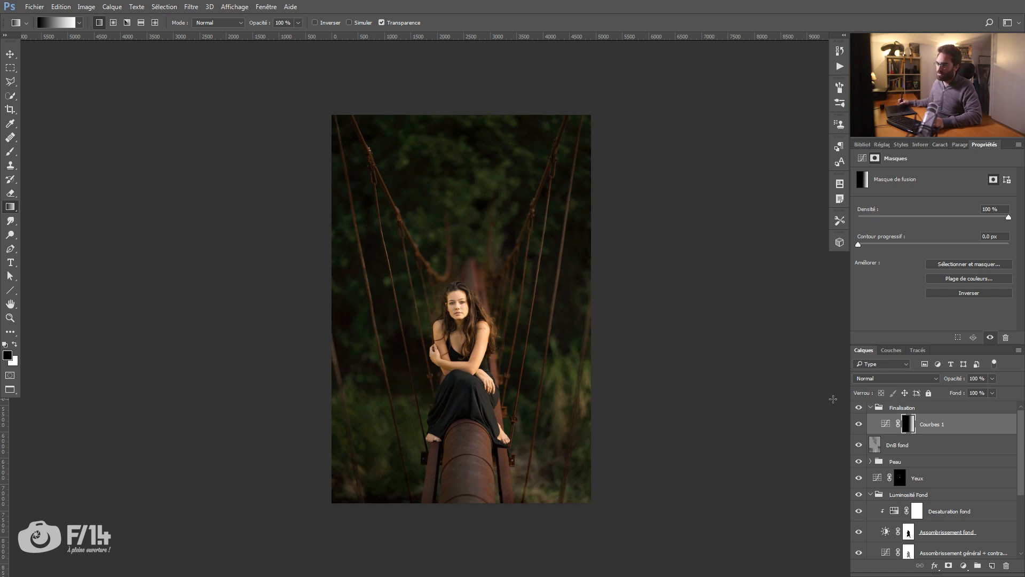
left_click_drag(585, 290, 366, 356)
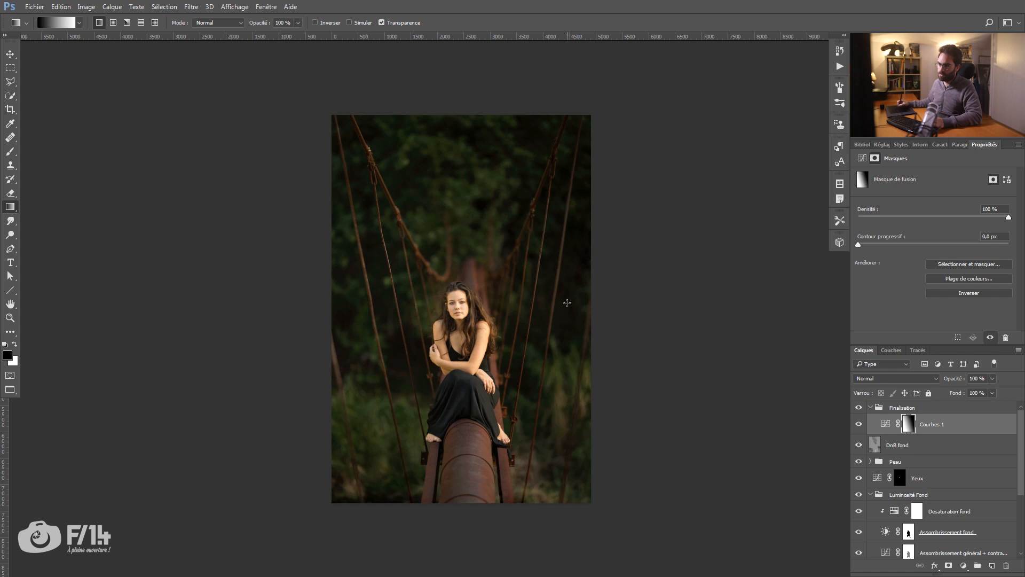
key("x")
left_click_drag(571, 289, 406, 353)
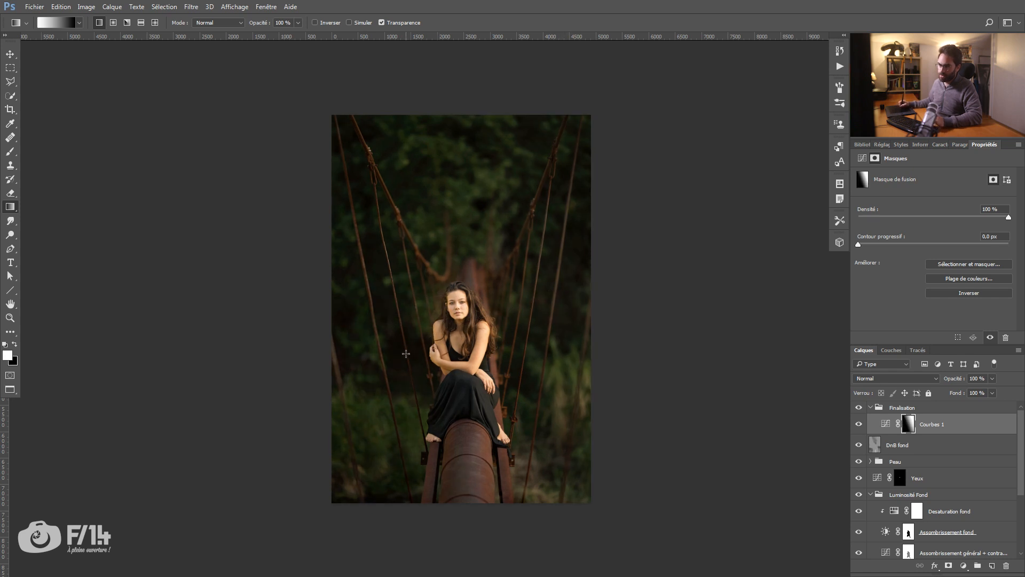
left_click_drag(579, 283, 428, 332)
Step: Adjust the opacity of Courbes 1 slightly and compare the image with and without that layer
mouse_move(954, 380)
left_mouse_down()
mouse_move(941, 381)
mouse_move(952, 378)
left_mouse_up()
left_click(858, 424)
left_click(858, 425)
left_click(858, 425)
left_click(858, 424)
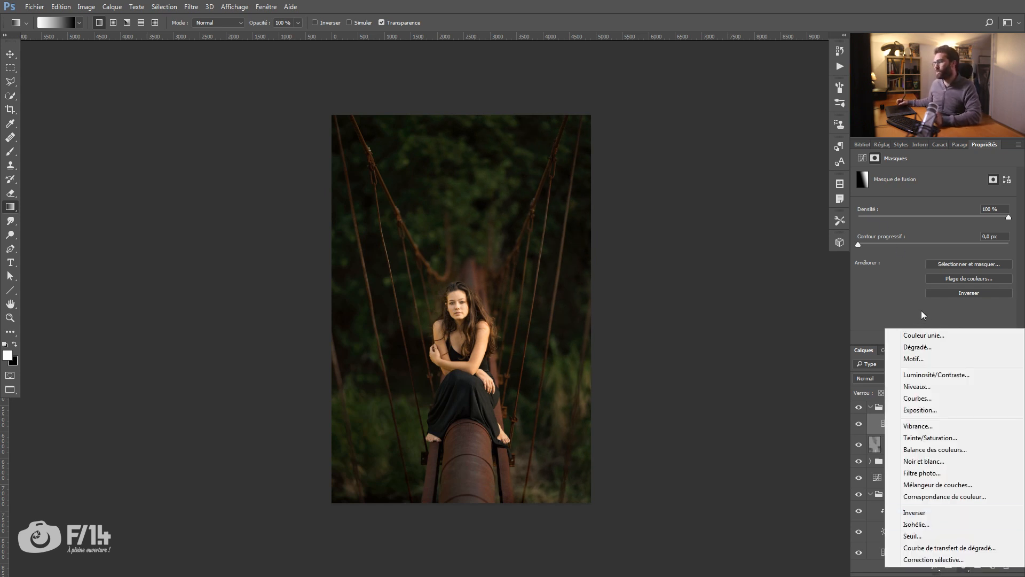
Step: Add a second Curves adjustment in the Finalisation group and set its white point output to 250
left_click(929, 407)
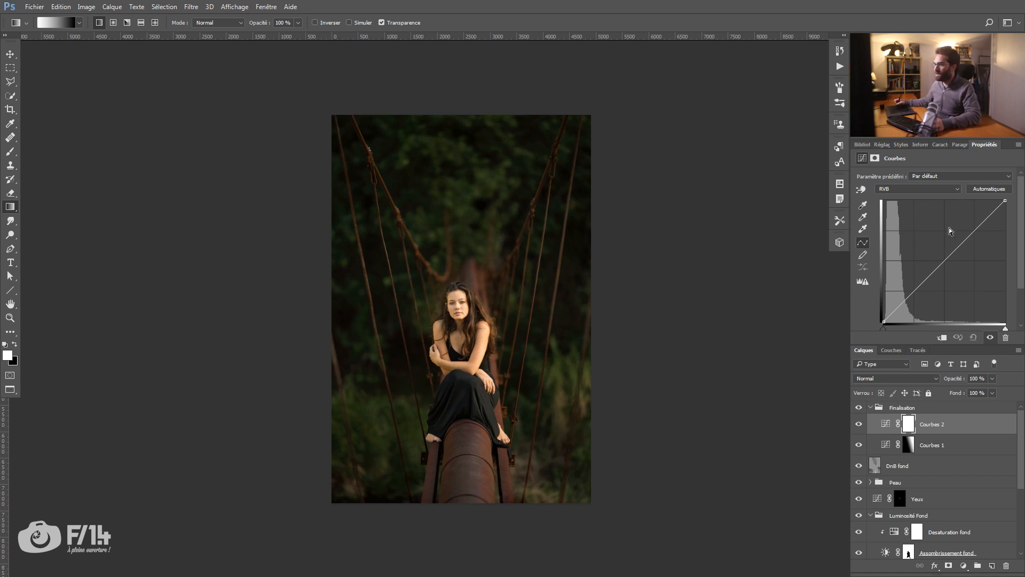
left_click_drag(916, 344, 915, 368)
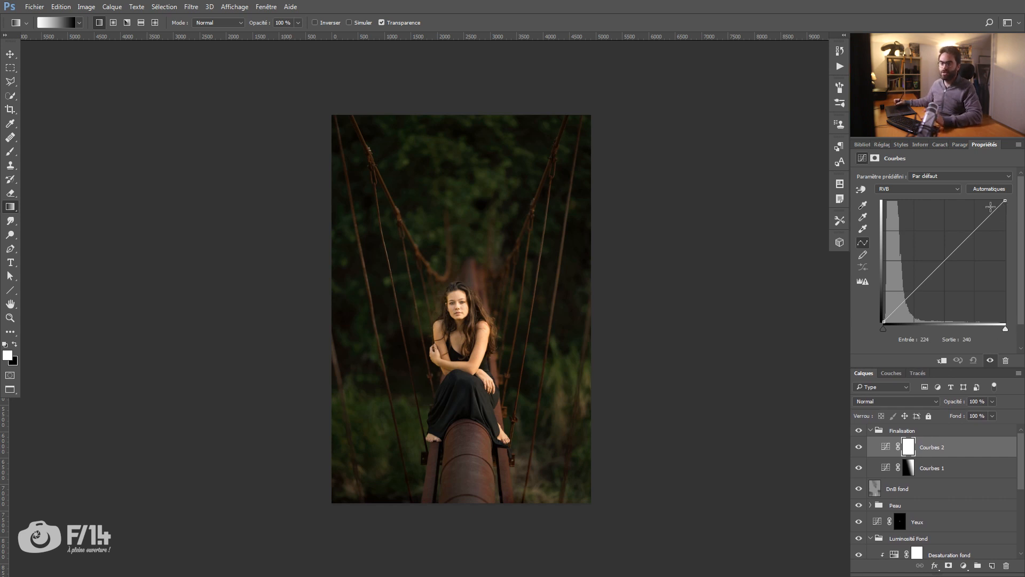
left_click(1006, 200)
left_click_drag(1007, 201, 1013, 204)
left_click(973, 339)
type("250")
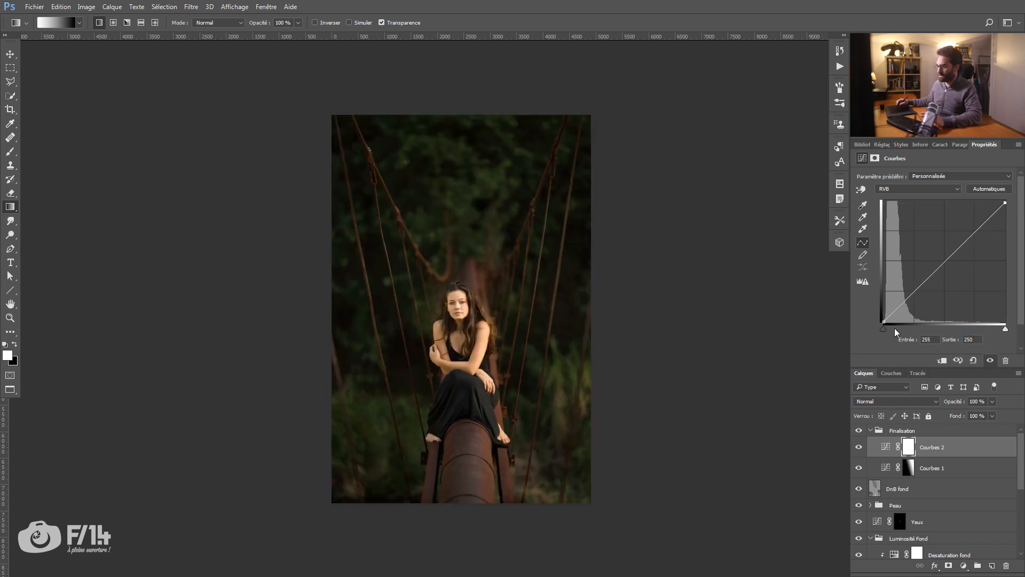
Step: Raise the black point of the Courbes 2 curve to an output of 5
left_click(884, 322)
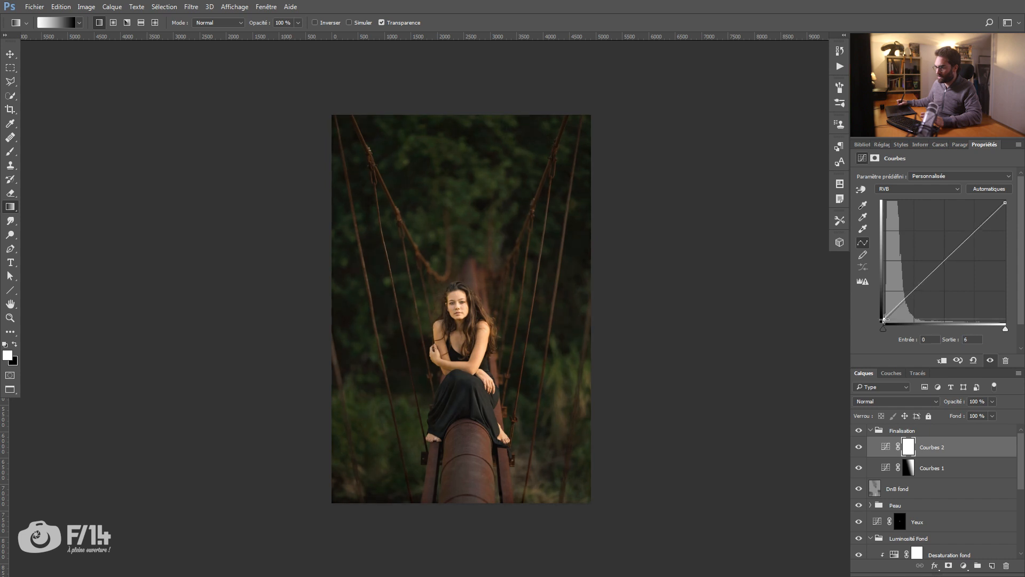
left_click_drag(884, 322, 874, 318)
left_click_drag(972, 340, 699, 354)
type("5")
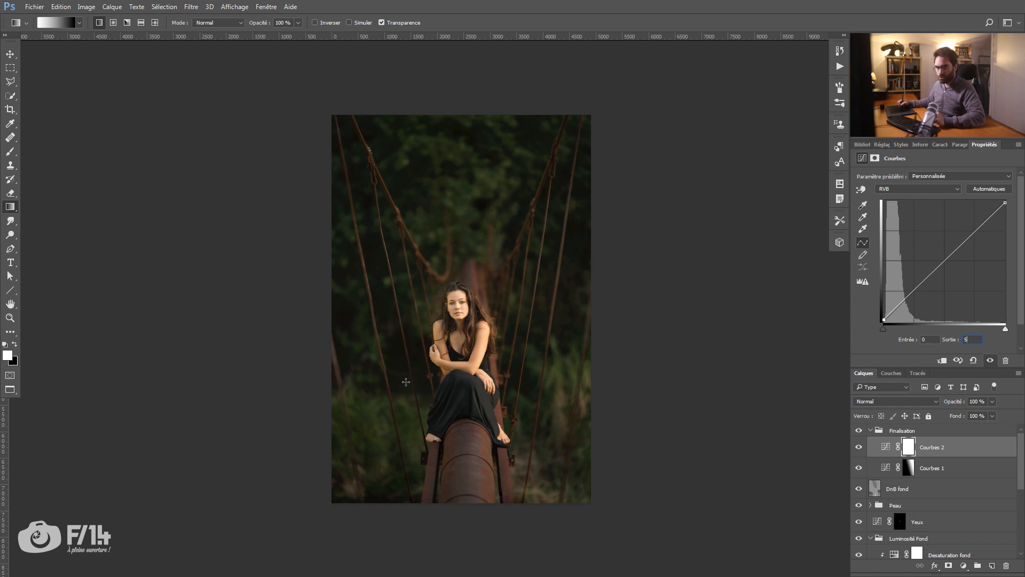
Step: Draw a black-to-white radial gradient on the Courbes 2 mask, centred on the woman, to exclude her from the faded tones
left_click(907, 448)
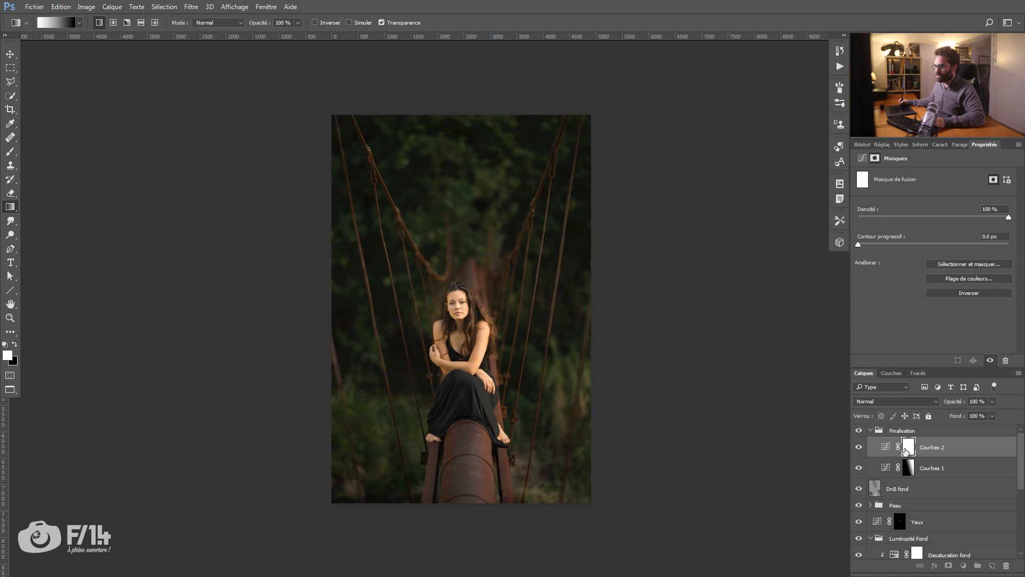
key("b")
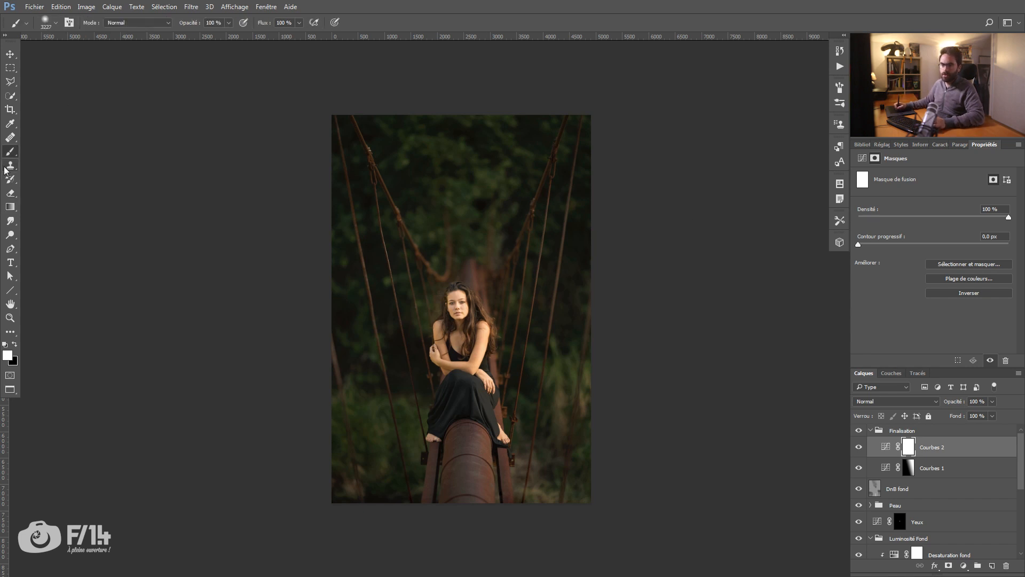
left_click(10, 207)
right_click(11, 207)
left_click(9, 209)
left_click(113, 25)
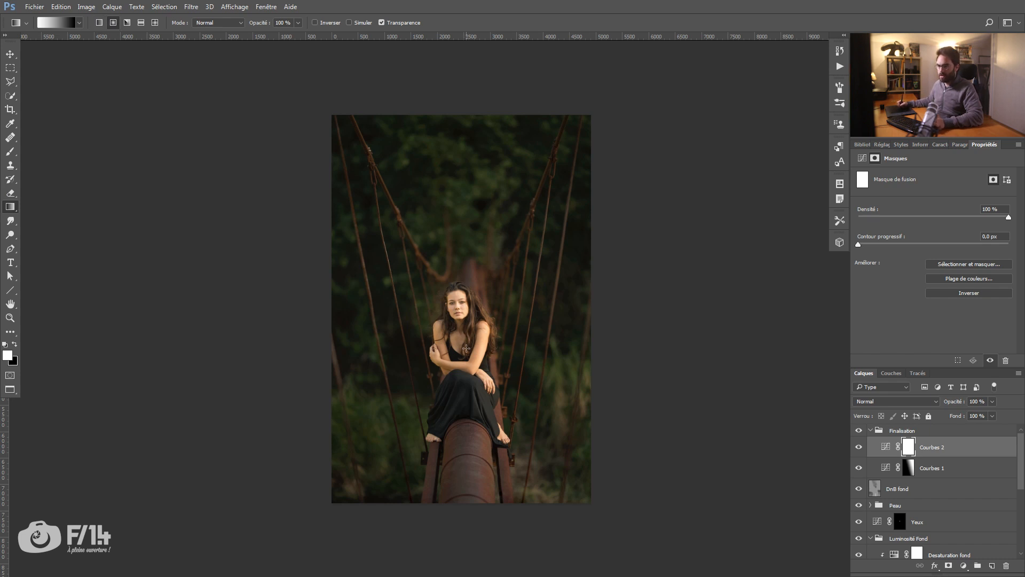
key("x")
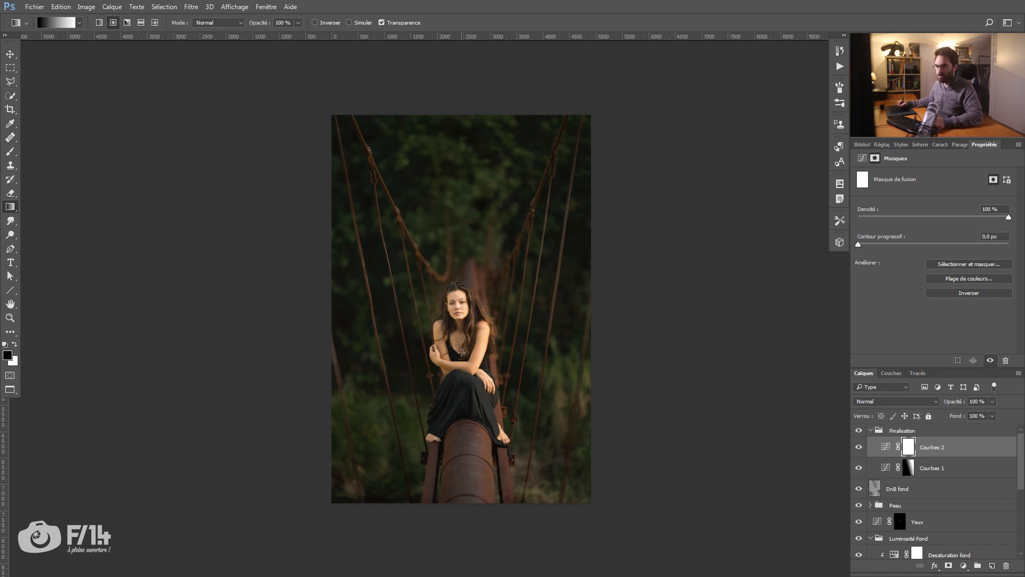
left_click_drag(461, 358, 535, 267)
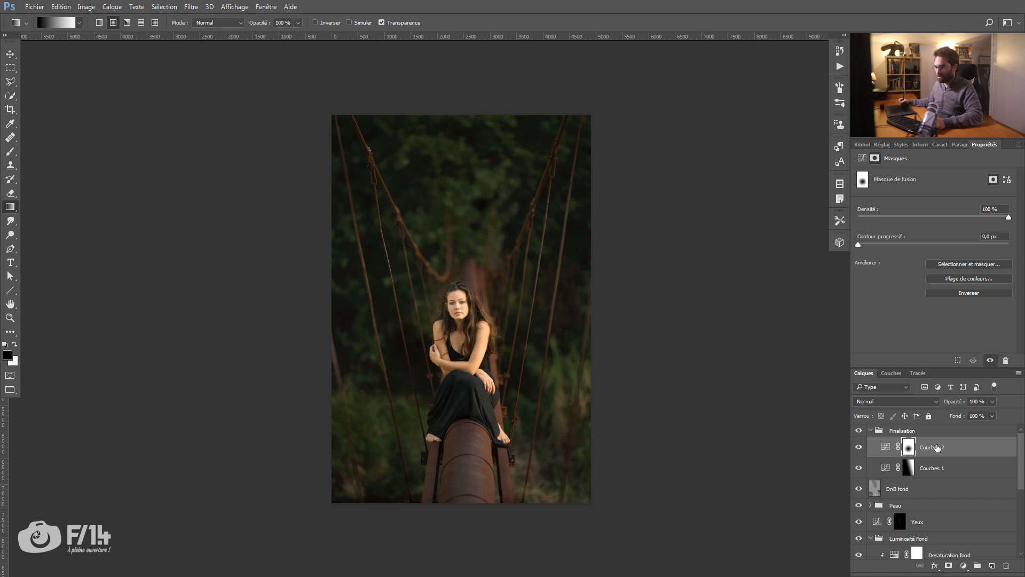
left_click(908, 450, "alt")
left_click(909, 451, "alt")
left_click_drag(463, 350, 534, 244)
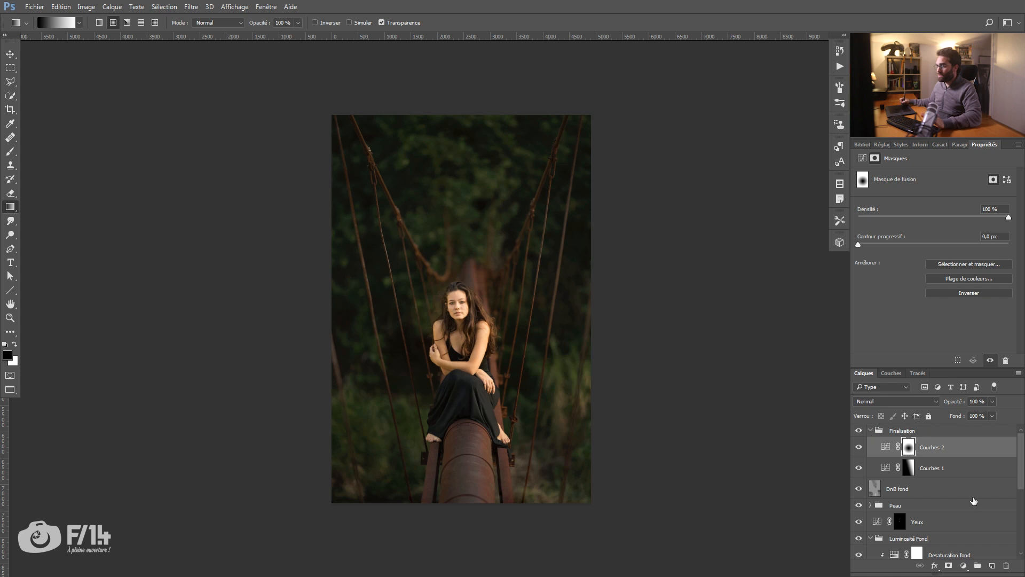
Step: Add a third Curves adjustment and lower the middle of the RGB curve to input 130, output 119
left_click(963, 565)
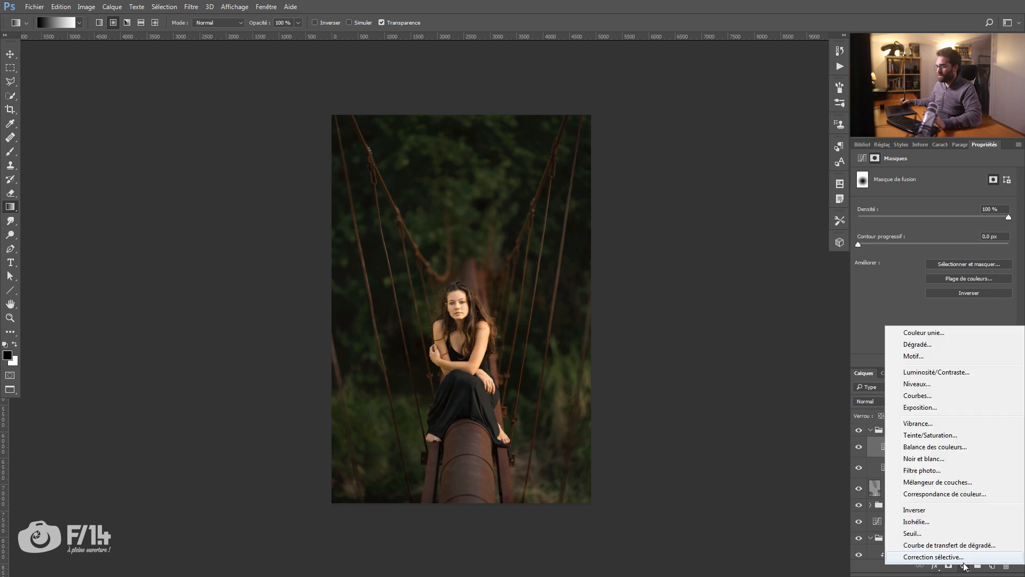
left_click(940, 397)
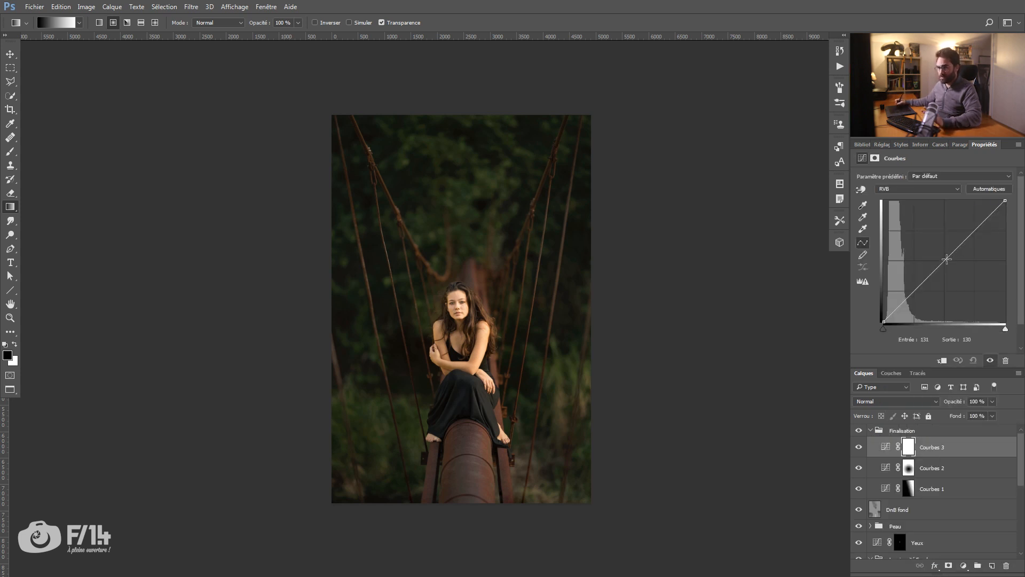
left_click_drag(945, 260, 946, 264)
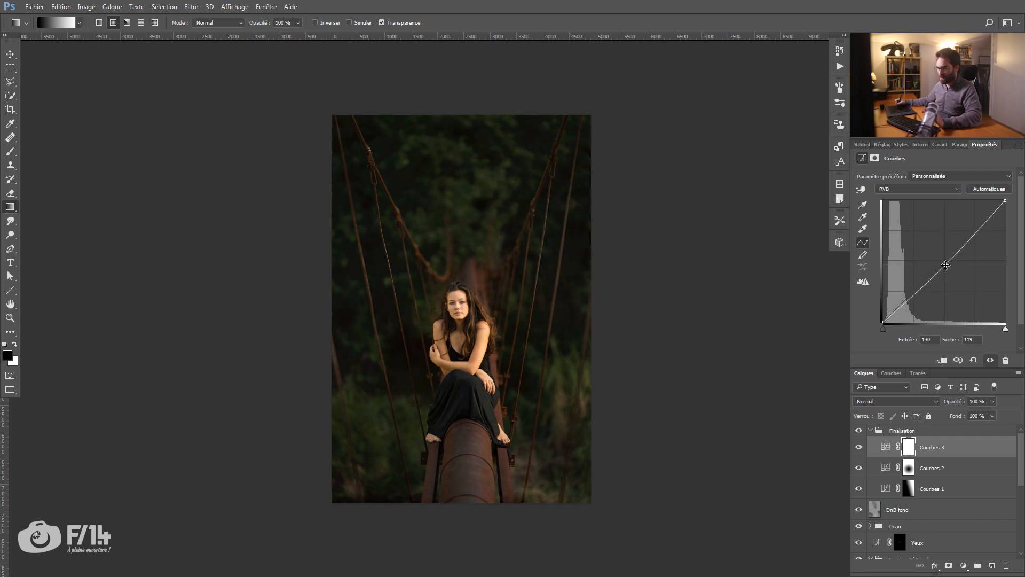
Step: Draw a wide black-to-white radial gradient on the Courbes 3 mask from the woman to beyond the image's upper right corner
left_click(909, 471)
left_click(909, 452)
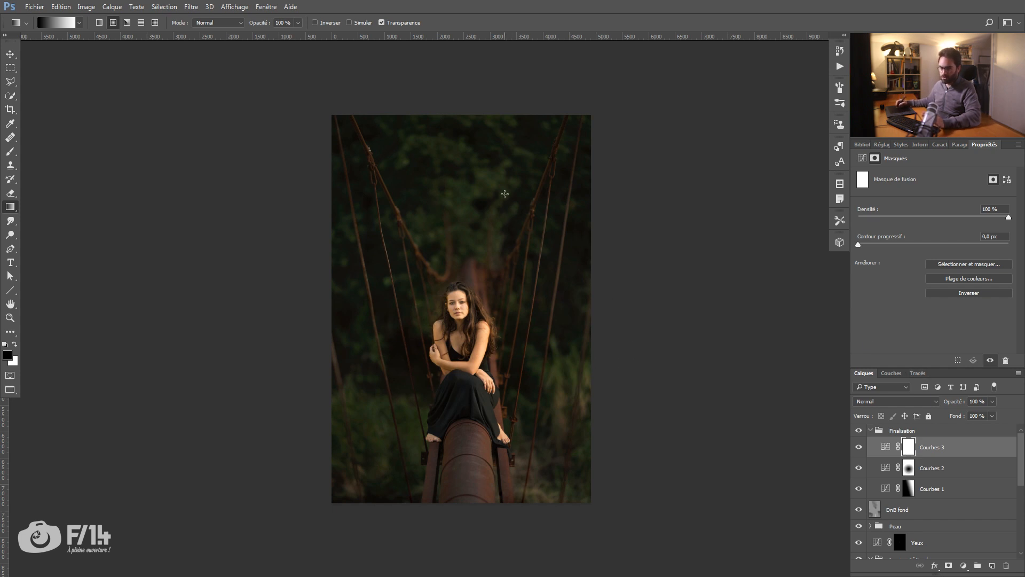
left_click_drag(460, 340, 611, 127)
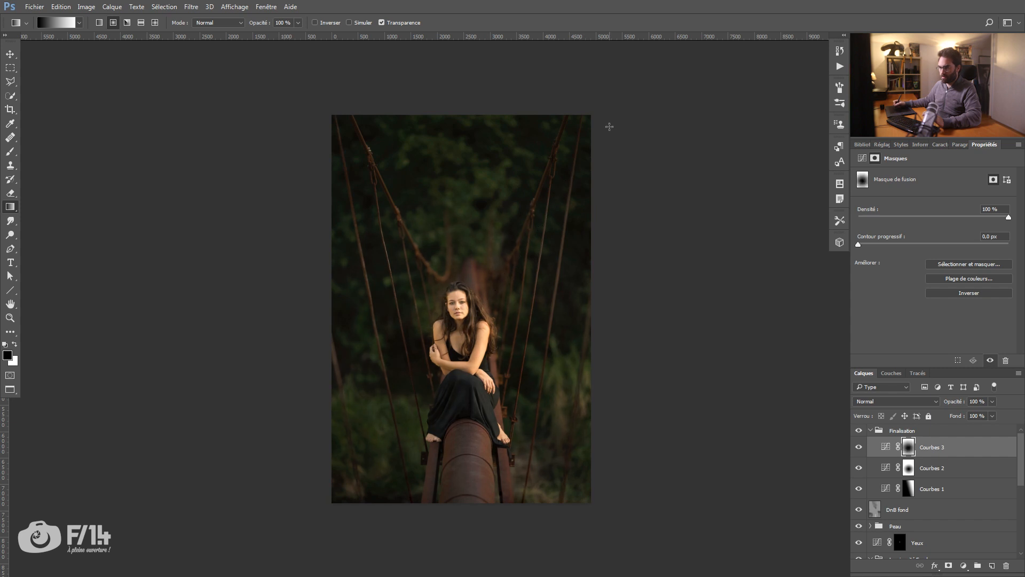
Step: Set the opacity of Courbes 3 to 72% and compare the image with and without the Finalisation group
left_click(858, 448)
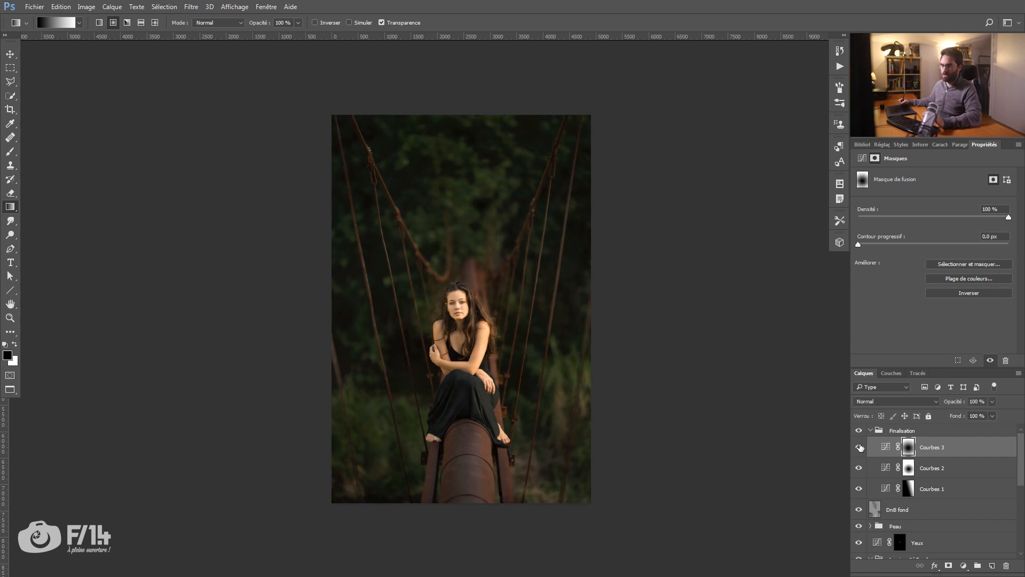
left_click_drag(958, 402, 953, 405)
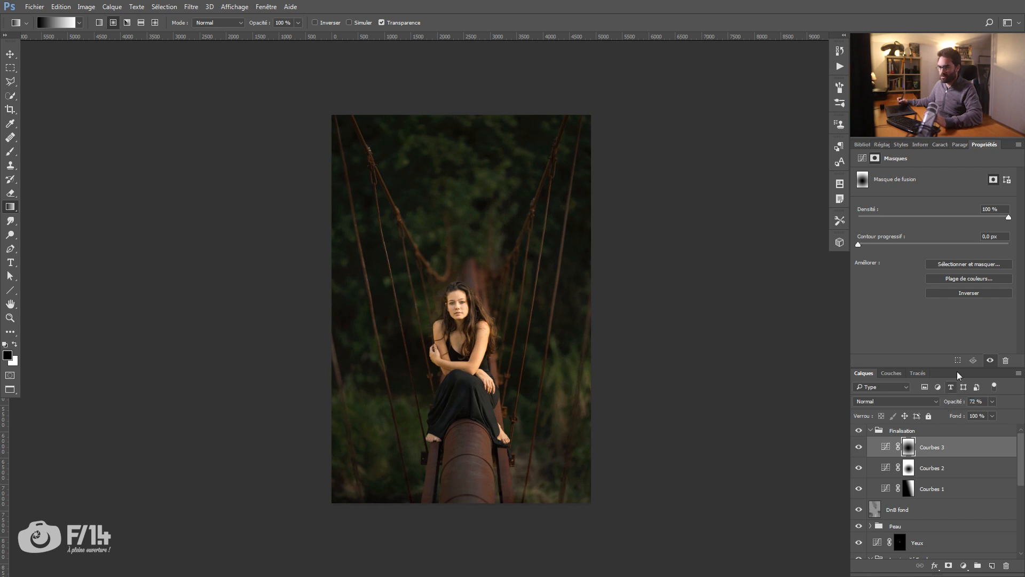
left_click(858, 430)
left_click(859, 431)
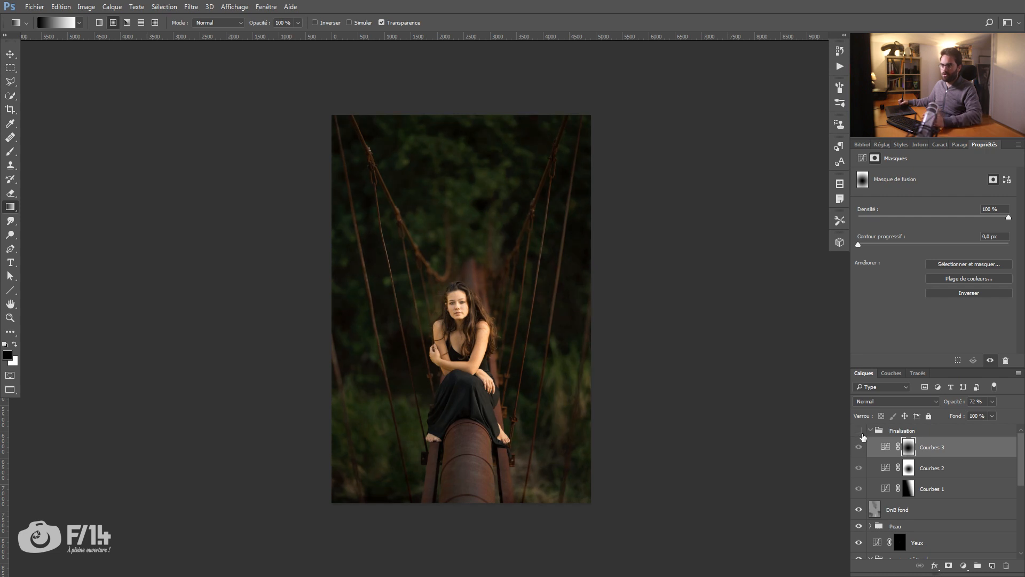
left_click(862, 434)
left_click(863, 433)
left_click(862, 435)
left_click(862, 435)
left_click(860, 432)
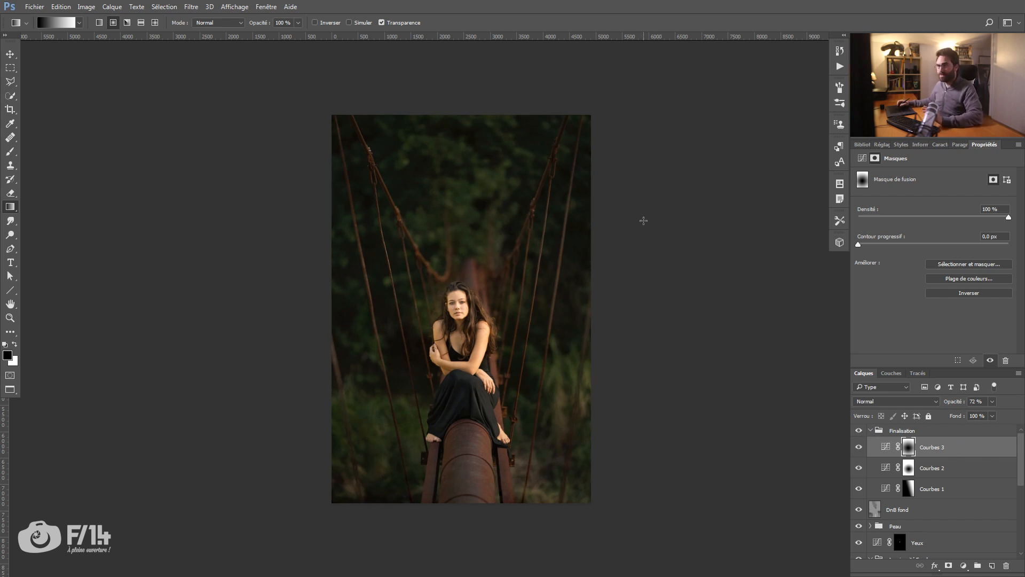
Step: Add a Photo Filter adjustment with the warming filter (LBA) at 33% density
left_click(963, 565)
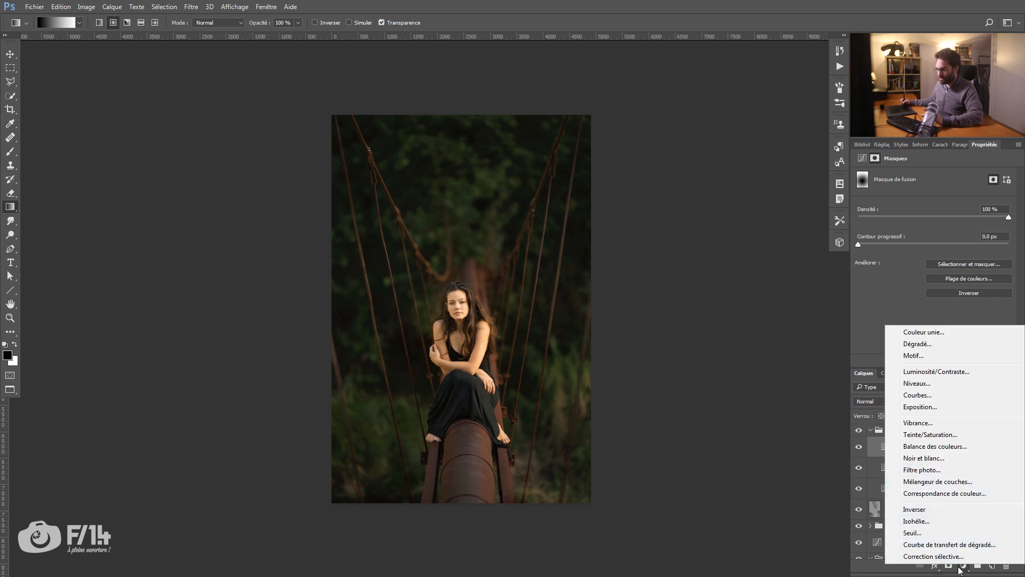
left_click(927, 471)
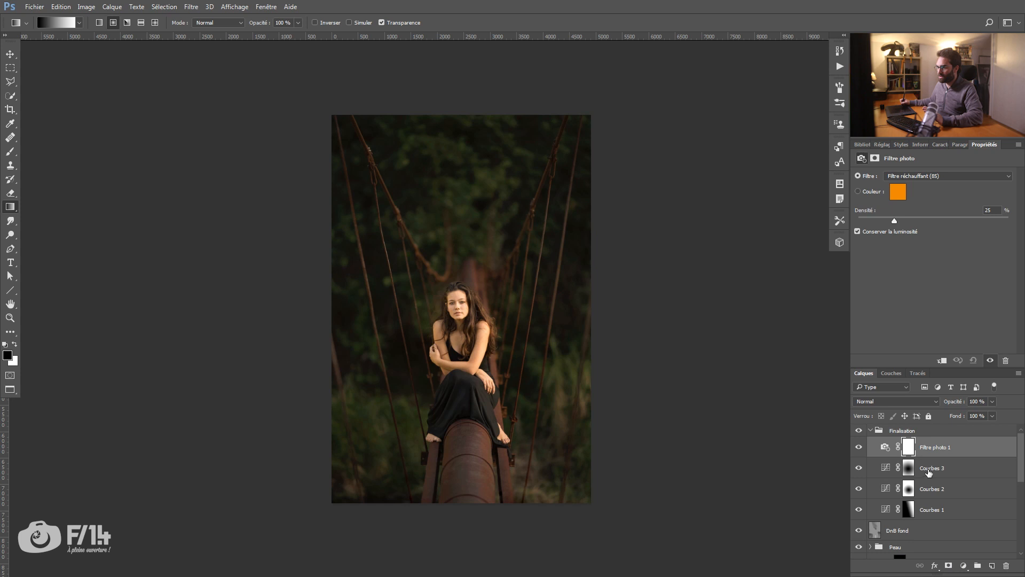
left_click(912, 176)
left_click(919, 194)
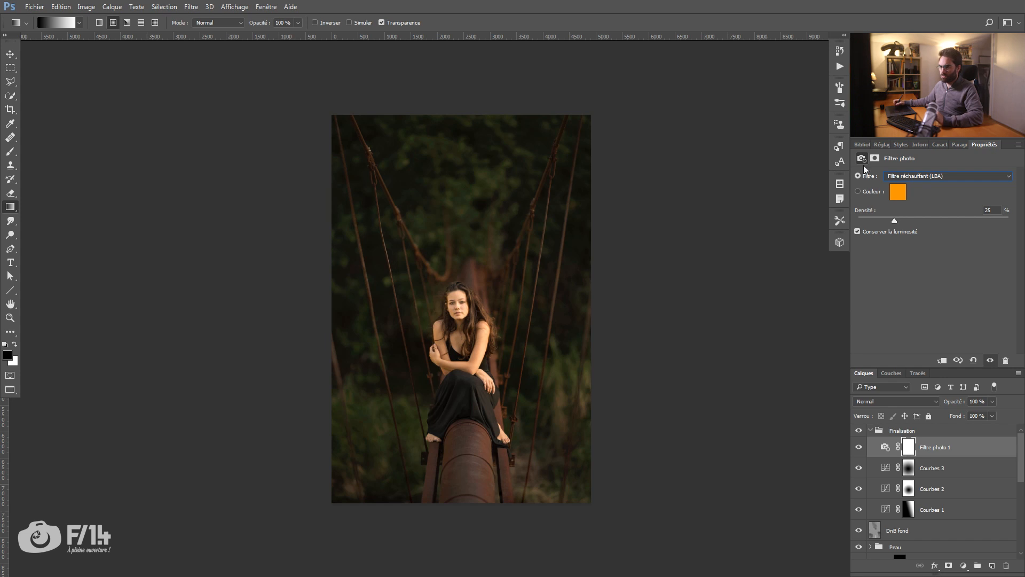
left_click_drag(898, 223, 1011, 219)
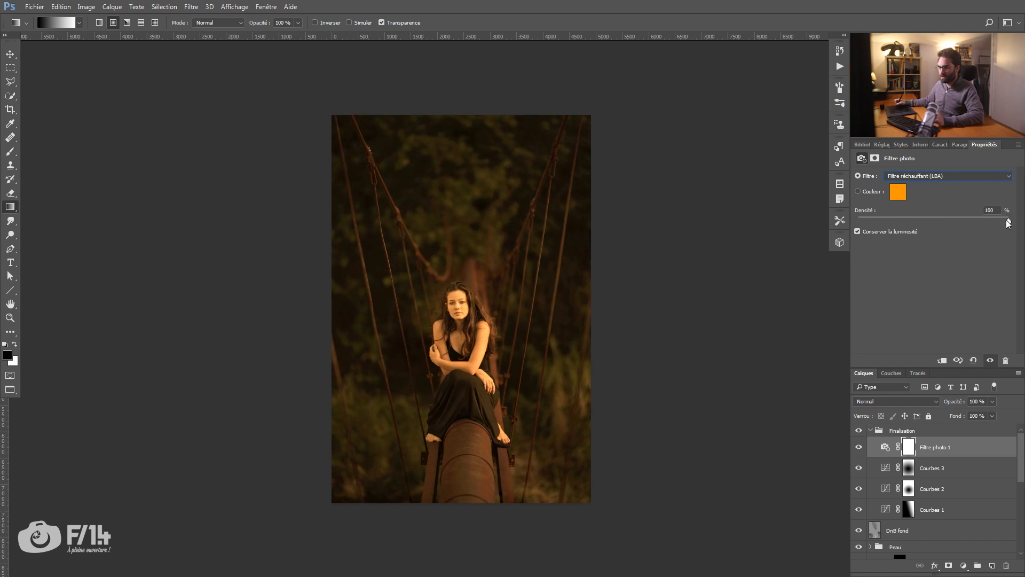
left_click_drag(915, 221, 906, 220)
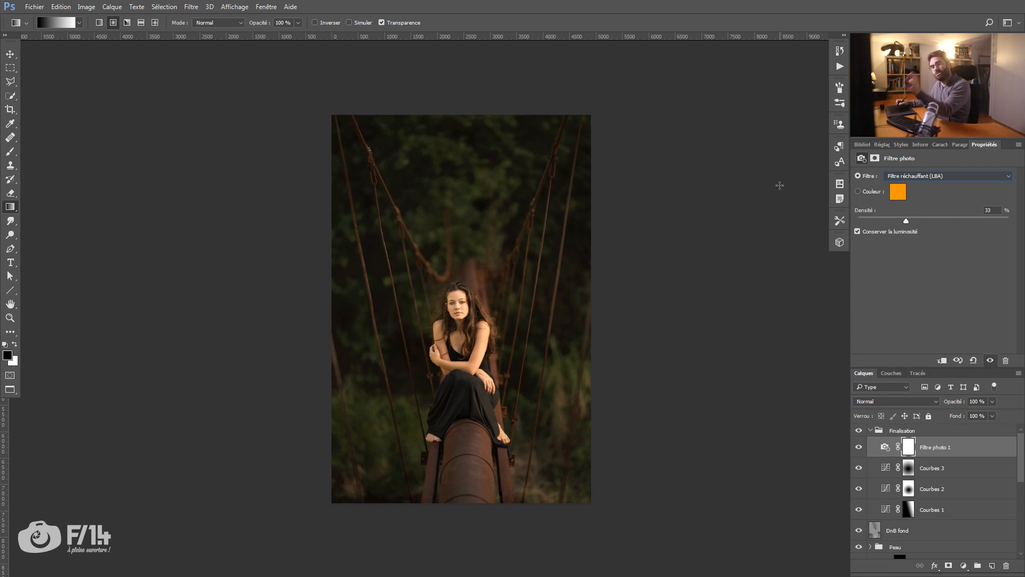
Step: Draw a long linear gradient on the Photo Filter mask, white at the image's right edge and darkening gradually towards its left
left_click(908, 453)
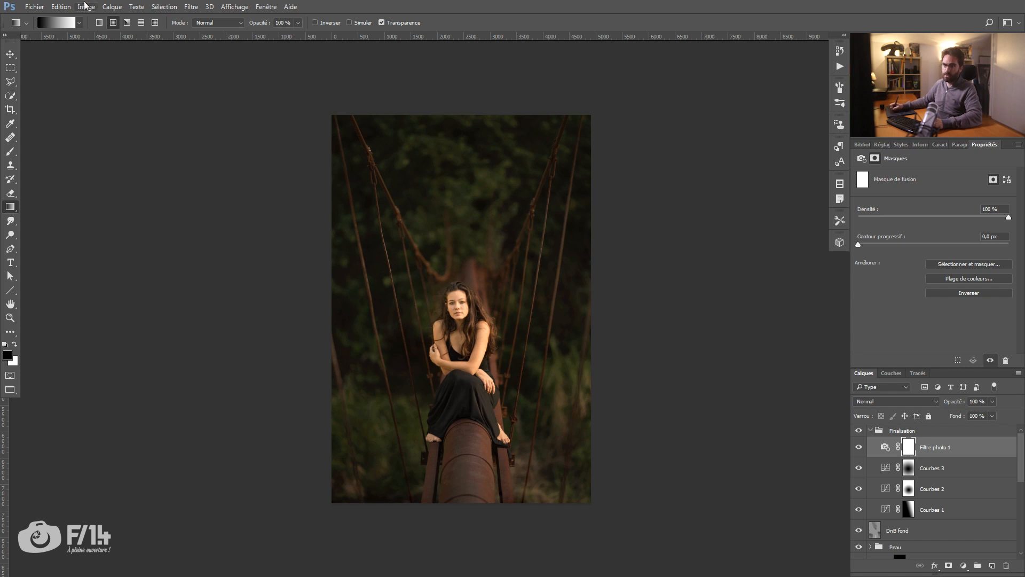
left_click(99, 23)
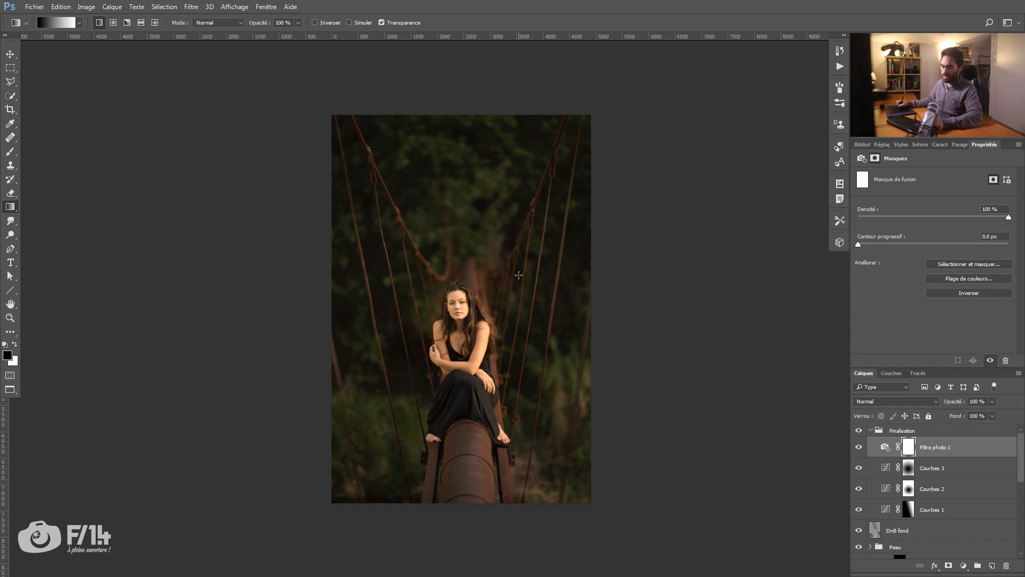
key("x")
left_click_drag(569, 270, 340, 340)
left_click_drag(586, 306, 295, 356)
left_click_drag(574, 310, 131, 393)
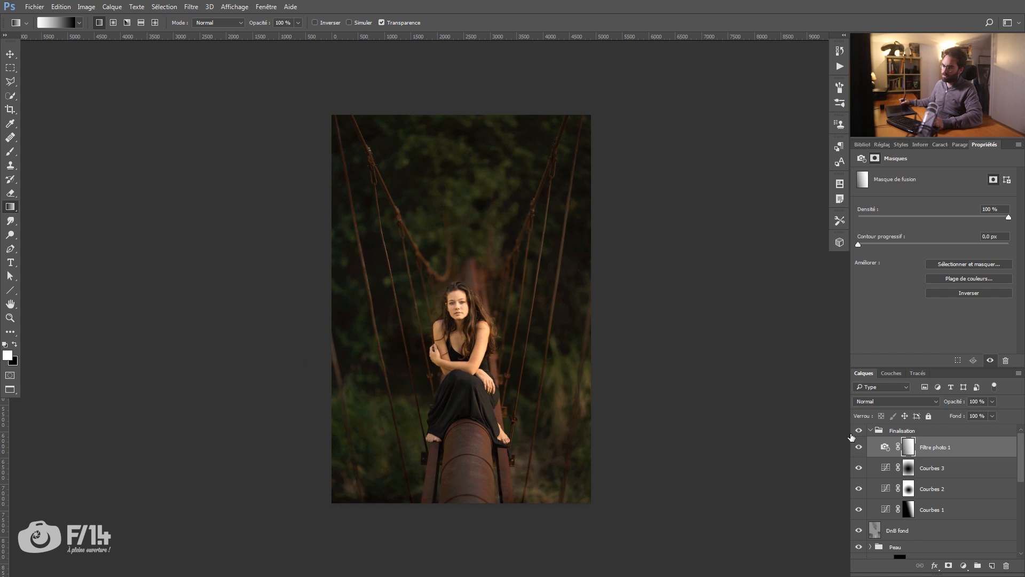
left_click(909, 447, "alt")
left_click_drag(565, 309, 243, 396)
left_click(908, 447, "alt")
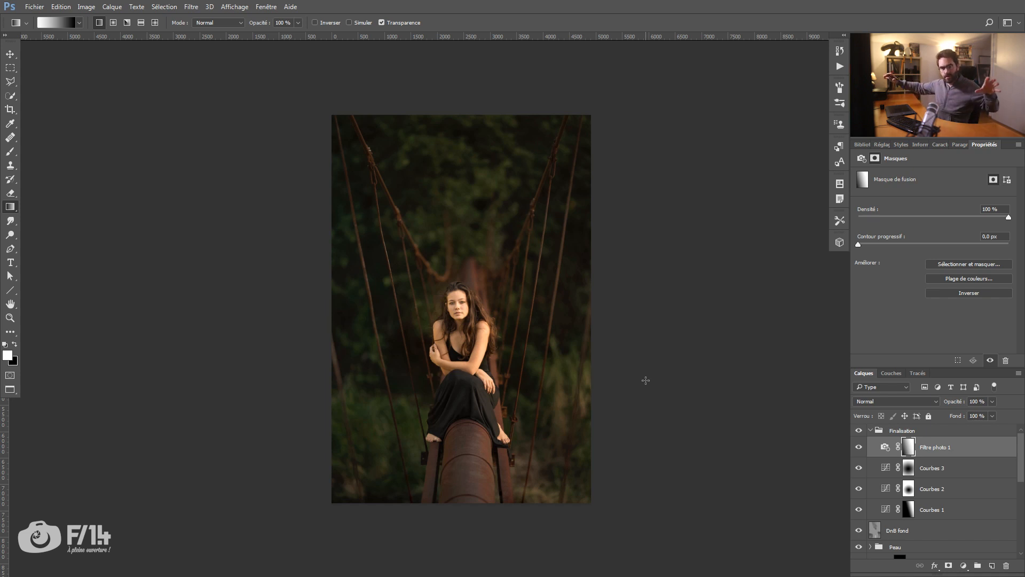
Step: Compare the image with and without the Photo Filter and the whole Finalisation group, and collapse the group
left_click(858, 448)
left_click(859, 449)
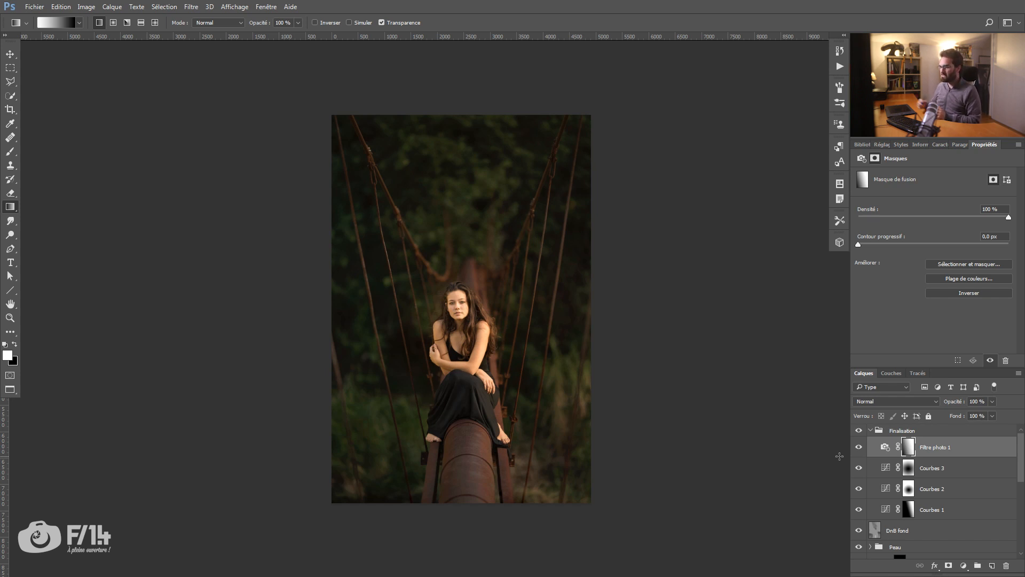
left_click(859, 431)
left_click(860, 432)
left_click(860, 432)
left_click(860, 433)
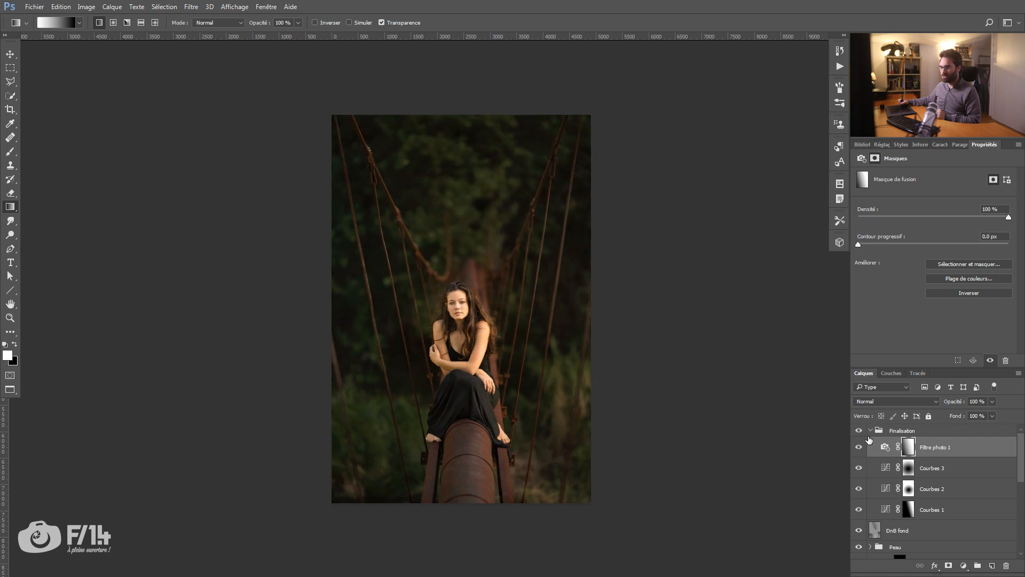
left_click(870, 432)
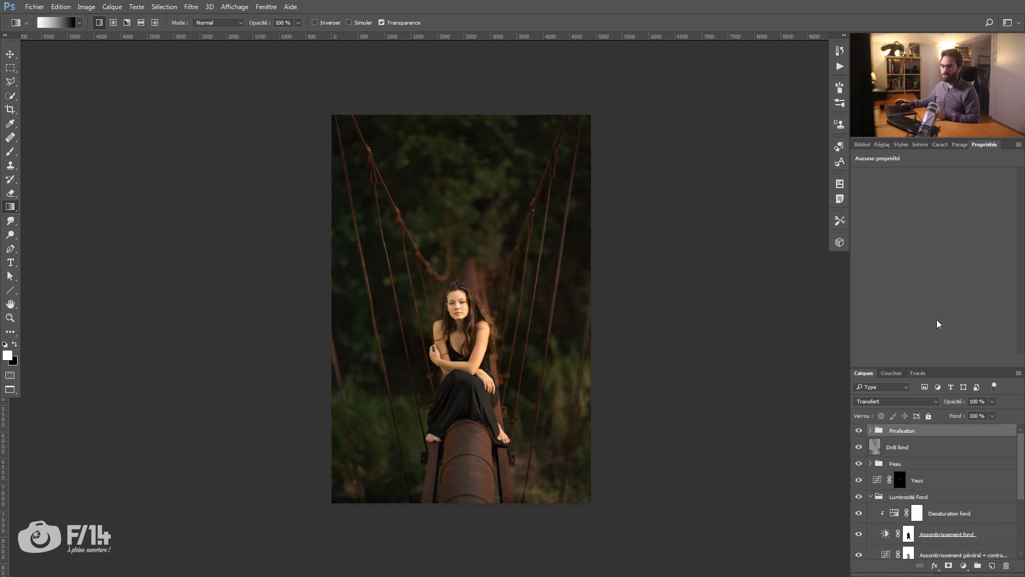